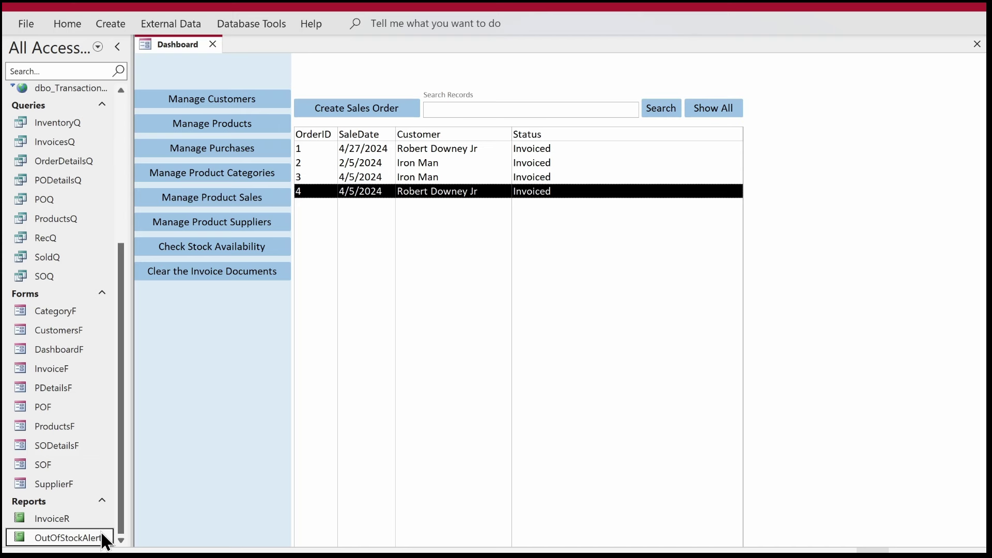
# Step: Open the OutOfStockAlert report in Design View and delete all controls from its page header, detail and report footer
pyautogui.rightClick(103, 539)
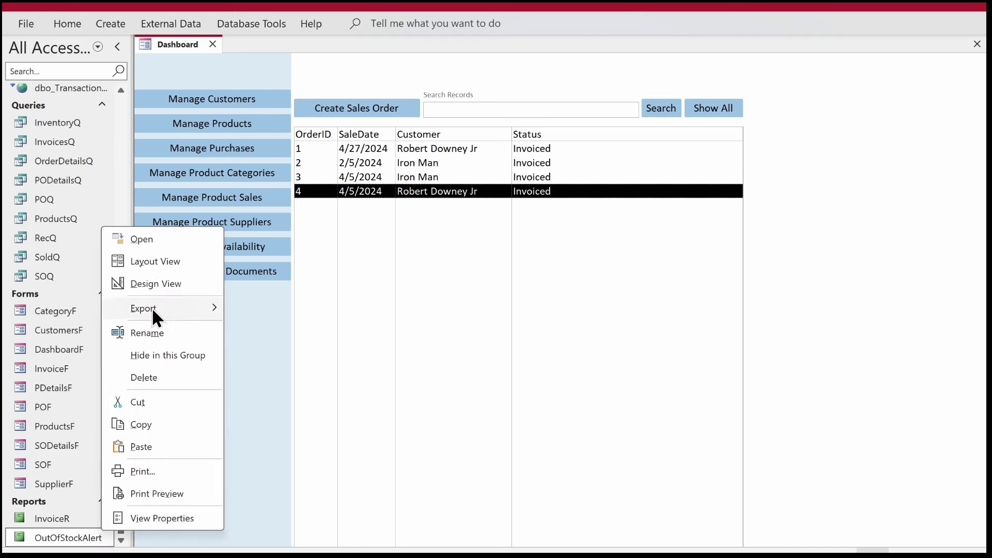
pyautogui.click(153, 282)
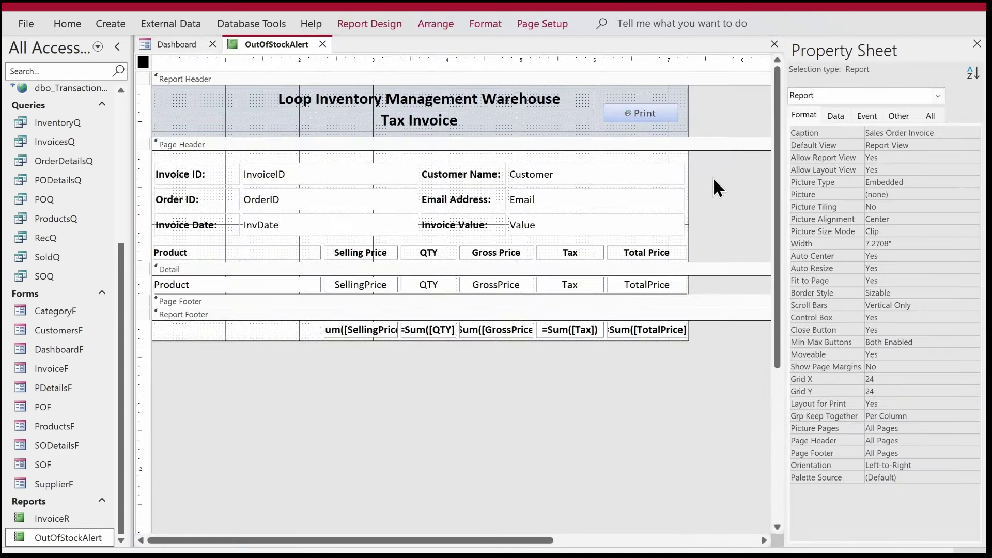
pyautogui.moveTo(711, 158); pyautogui.dragTo(128, 400)
pyautogui.press('Delete')
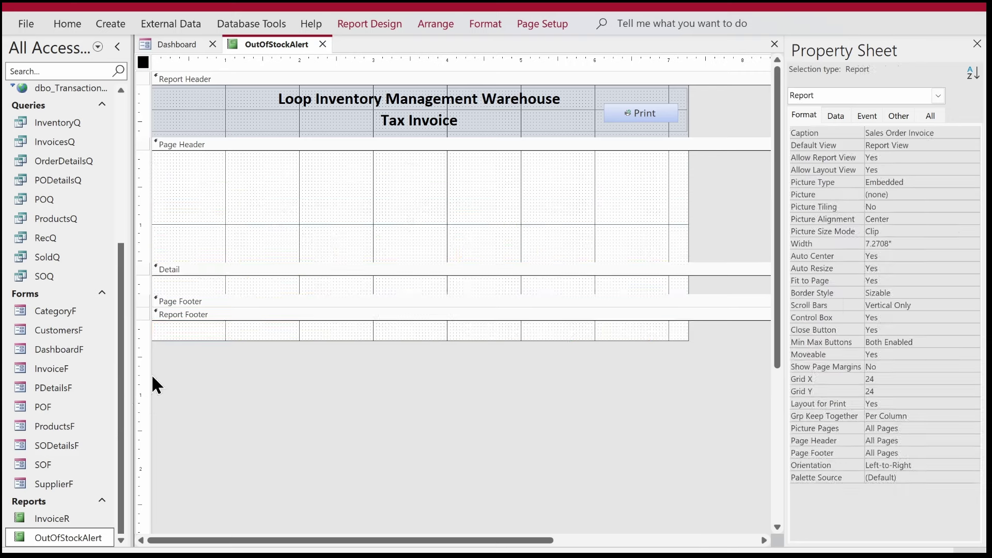
# Step: Clear the OutOfStockAlert report's Record Source property
pyautogui.click(826, 120)
pyautogui.click(904, 158)
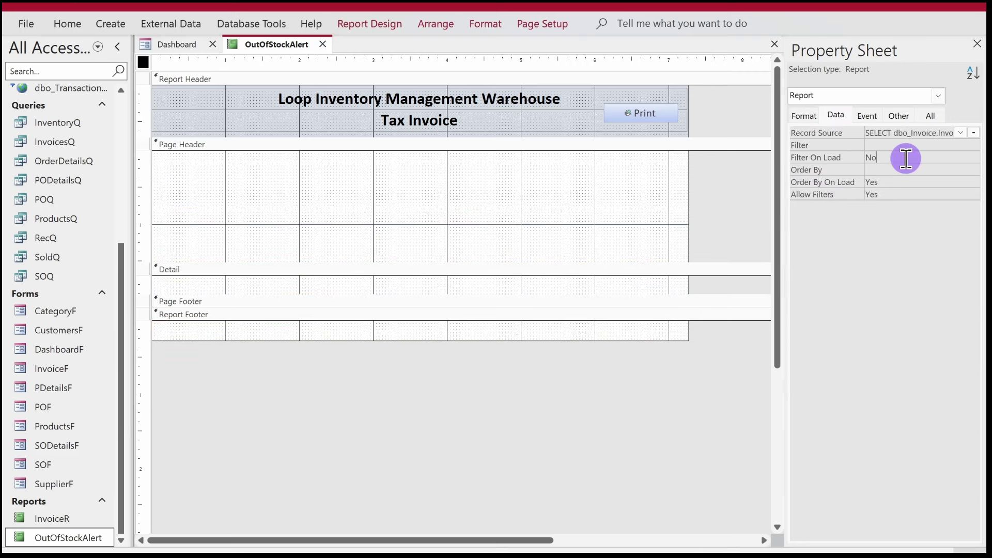
pyautogui.press('Up')
pyautogui.press('Up')
pyautogui.press('Delete')
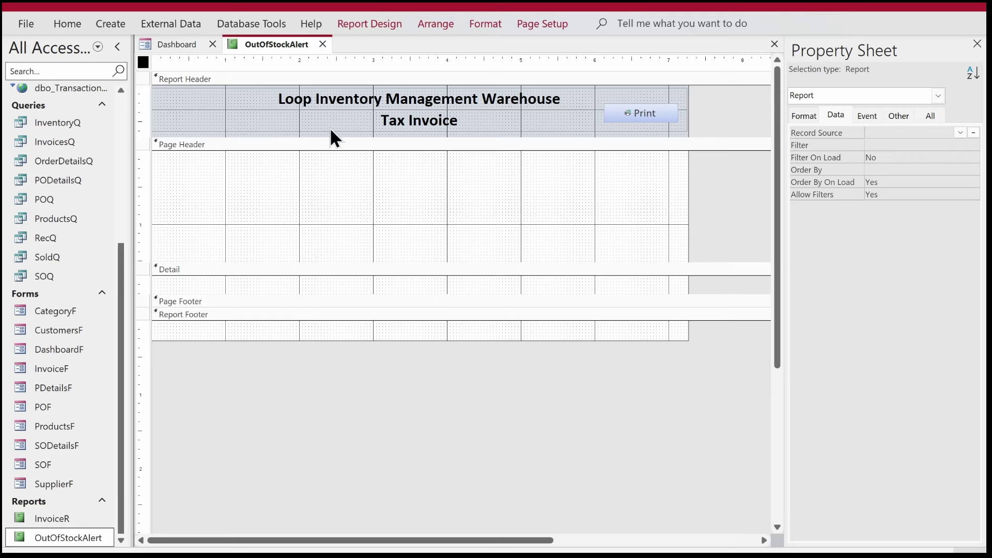
# Step: Change the "Tax Invoice" heading to "Out of Stock Alert" and stretch its label across the full report width
pyautogui.click(419, 134)
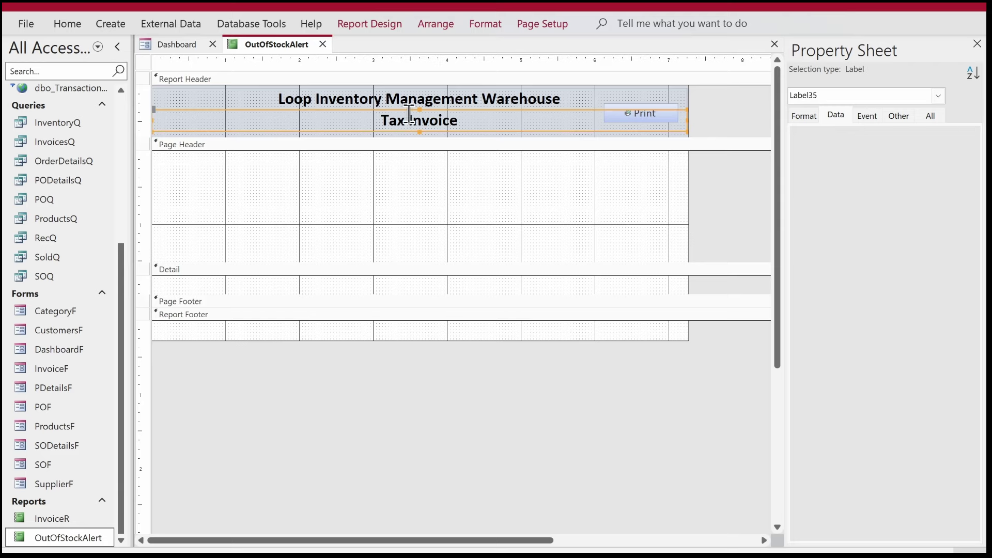
pyautogui.moveTo(381, 119); pyautogui.dragTo(476, 122)
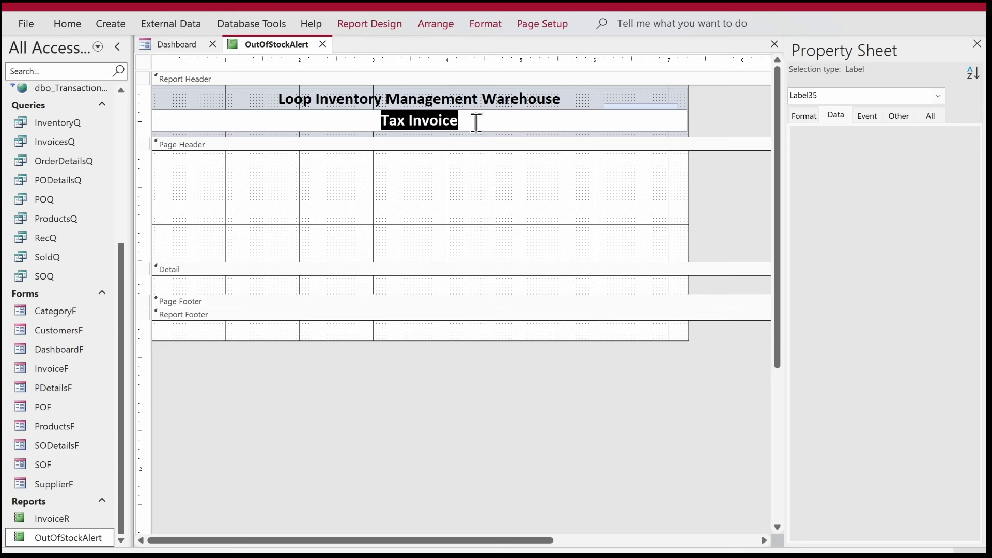
pyautogui.write('Out')
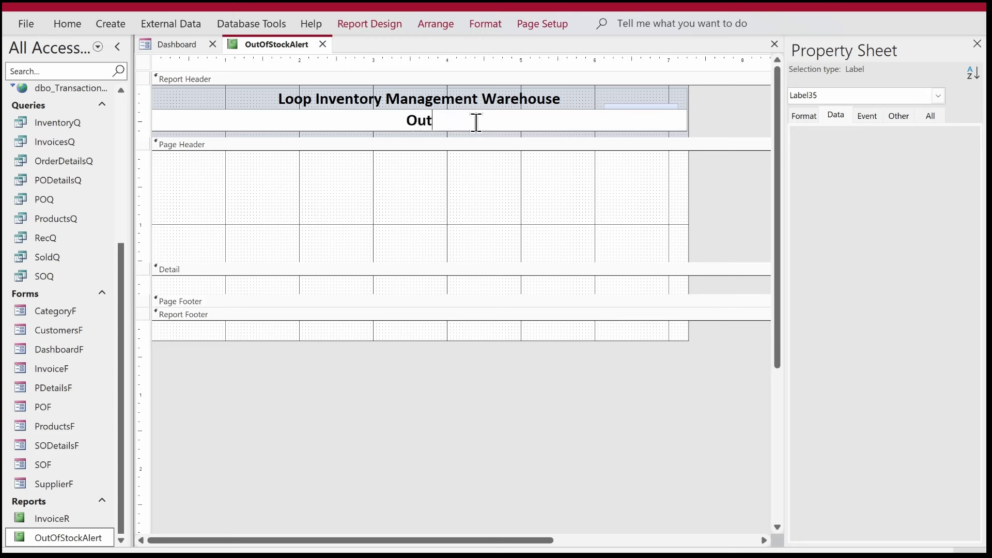
pyautogui.write(' of Sto')
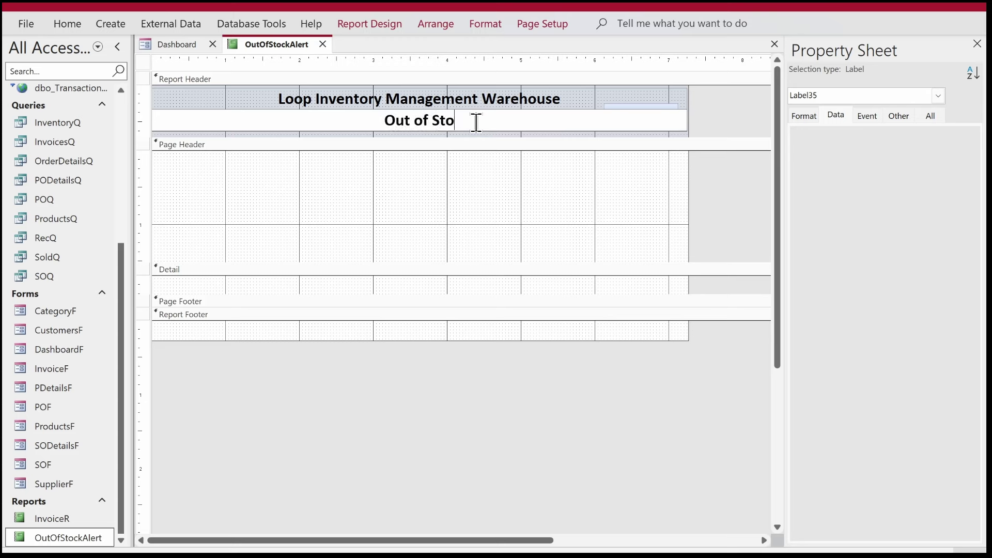
pyautogui.write('ck Alert')
pyautogui.press('Return')
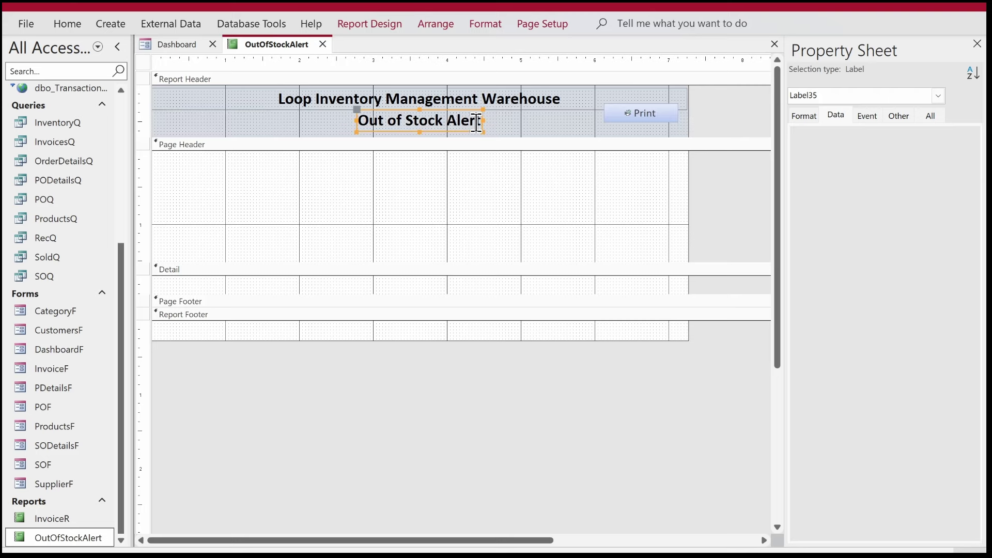
pyautogui.moveTo(484, 121); pyautogui.dragTo(689, 132)
pyautogui.moveTo(356, 121); pyautogui.dragTo(133, 122)
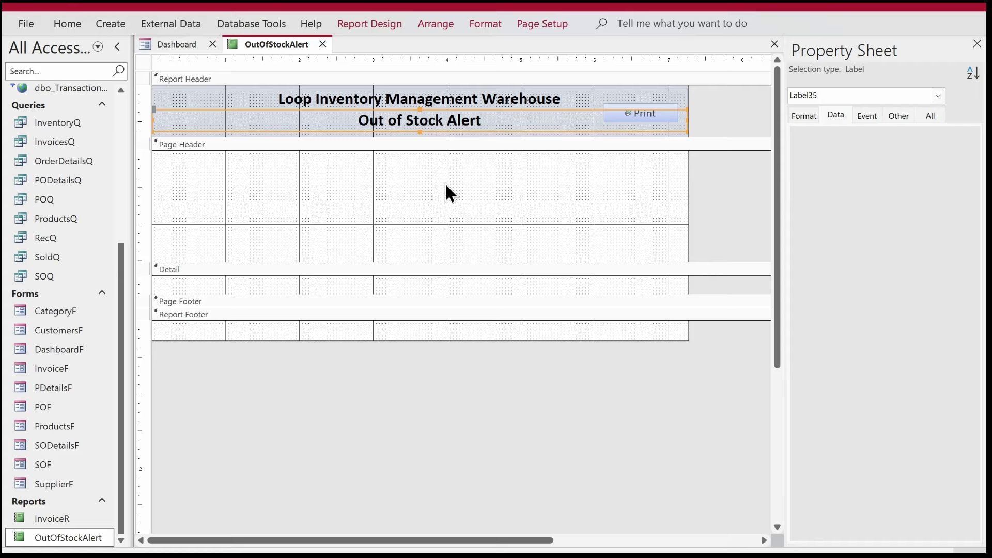
# Step: Open the InventoryQ query and examine its ATP column
pyautogui.doubleClick(74, 123)
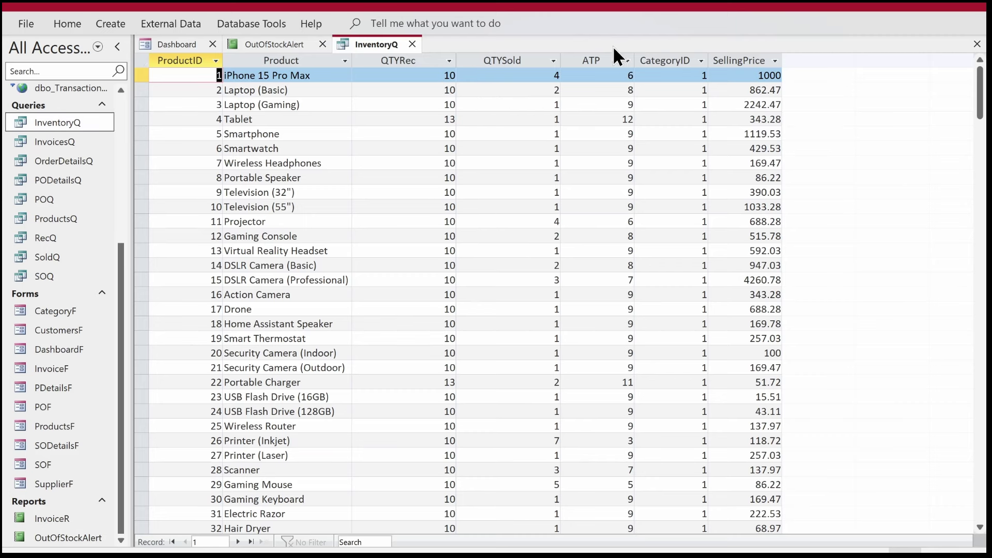
pyautogui.click(589, 60)
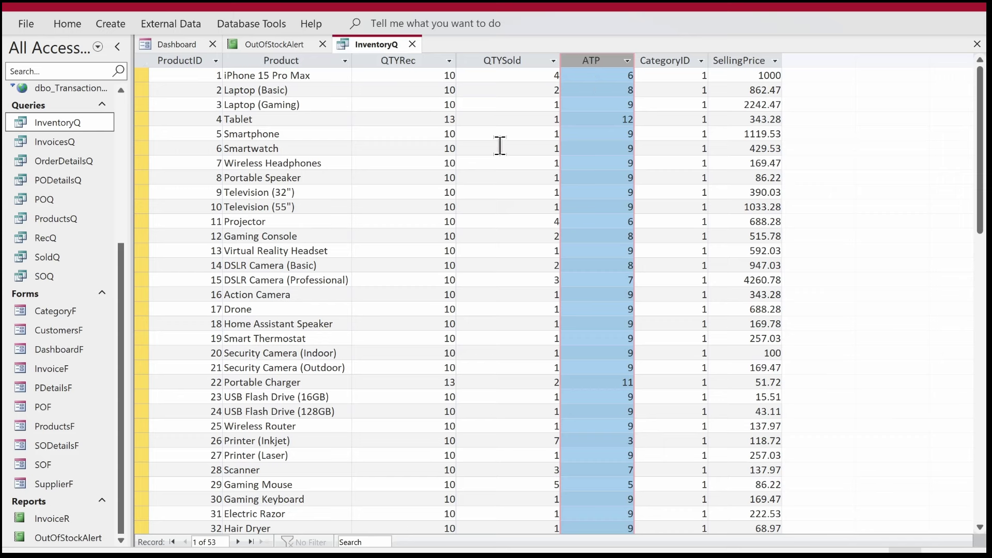
pyautogui.click(116, 147)
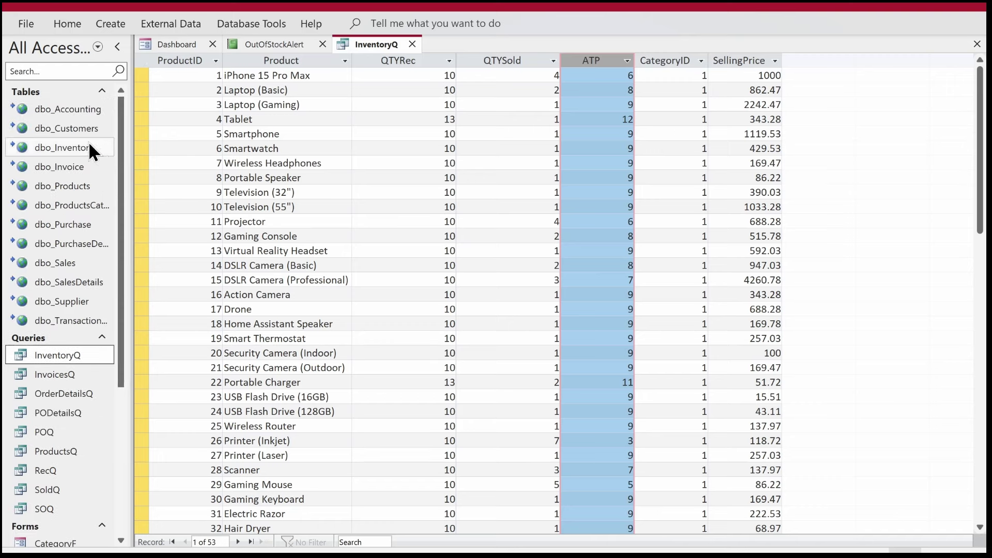
pyautogui.moveTo(89, 141); pyautogui.dragTo(87, 130)
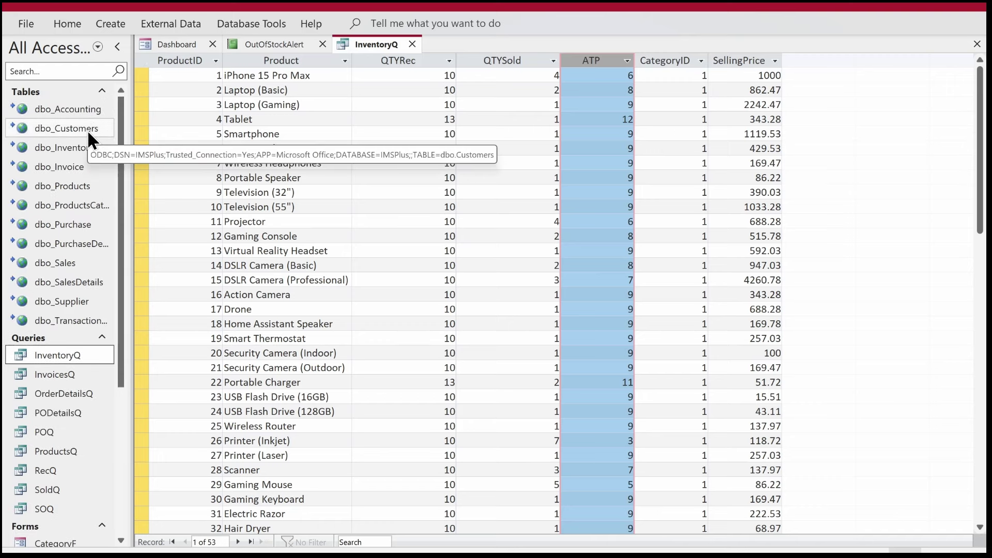
# Step: Open the dbo_Products table and examine the MinimumStock column, widening it to show the full heading
pyautogui.doubleClick(73, 185)
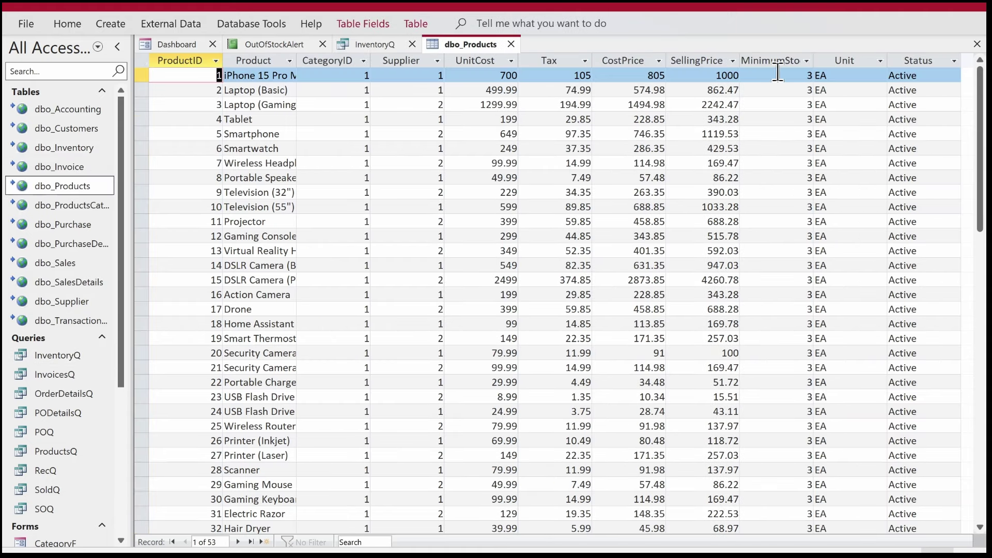
pyautogui.click(779, 61)
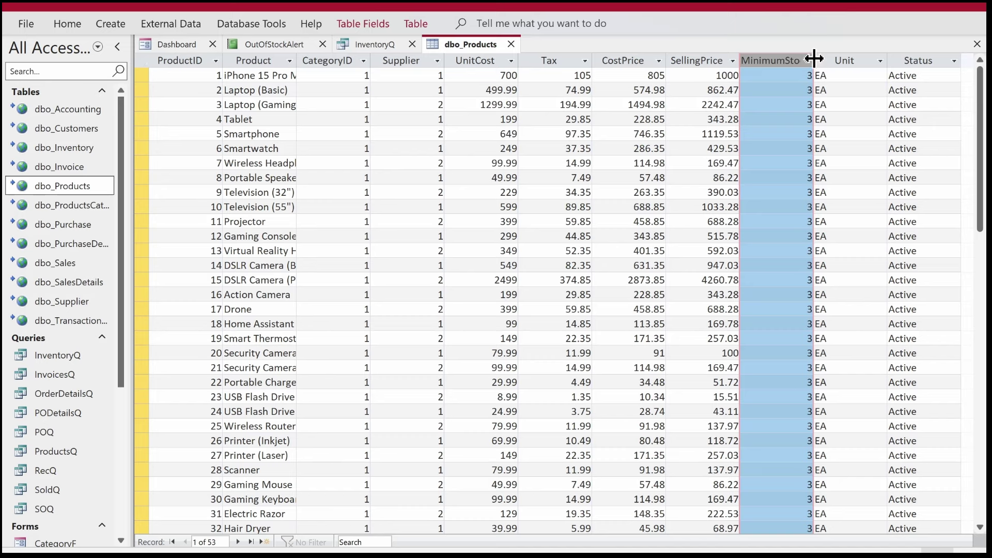
pyautogui.moveTo(814, 60); pyautogui.dragTo(824, 58)
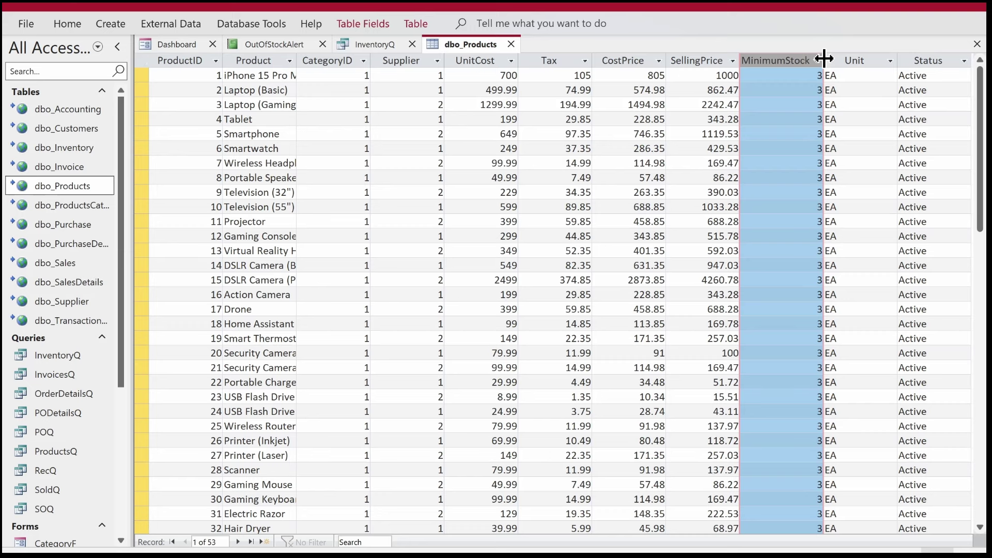
# Step: Add the MinimumStock field from dbo_Products to the InventoryQ query design and display the query in Datasheet View
pyautogui.click(356, 41)
pyautogui.rightClick(356, 42)
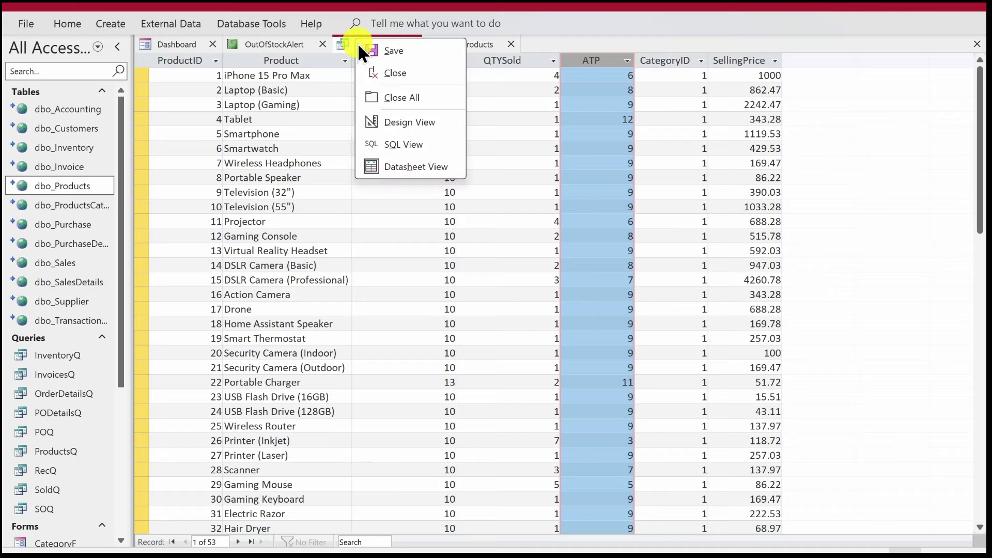
pyautogui.click(400, 120)
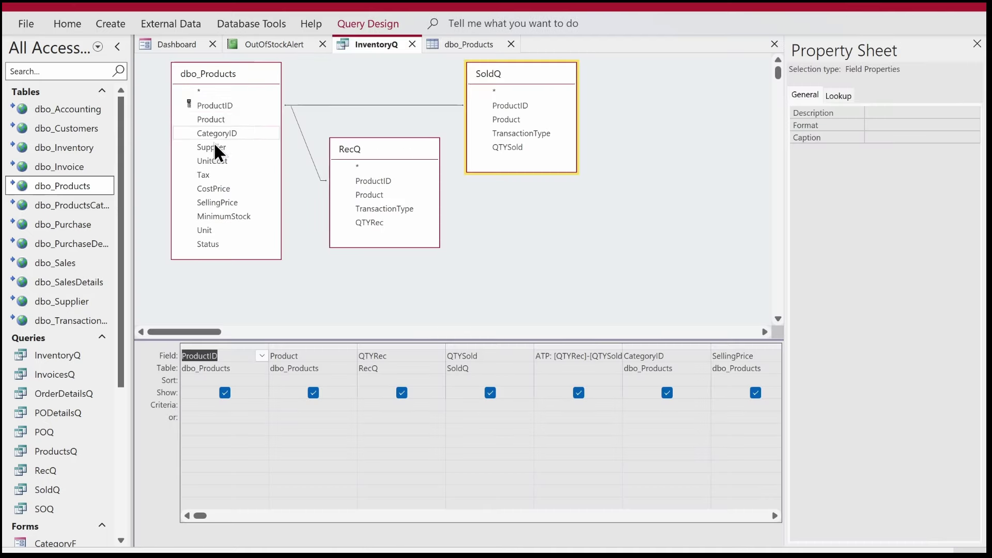
pyautogui.click(203, 217)
pyautogui.click(570, 197)
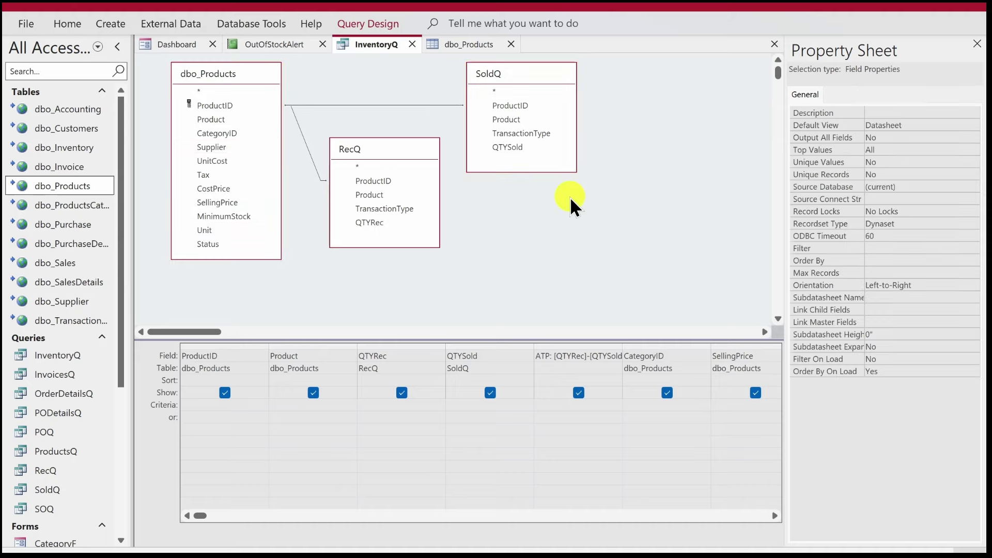
pyautogui.rightClick(569, 197)
pyautogui.click(588, 220)
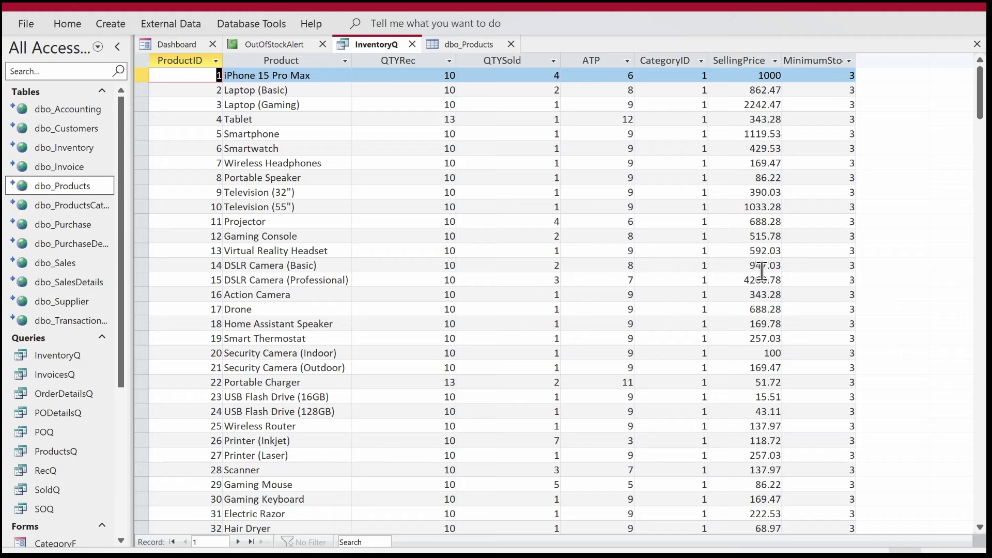
# Step: Close the InventoryQ query and the dbo_Products table to return to the OutOfStockAlert report design
pyautogui.click(412, 44)
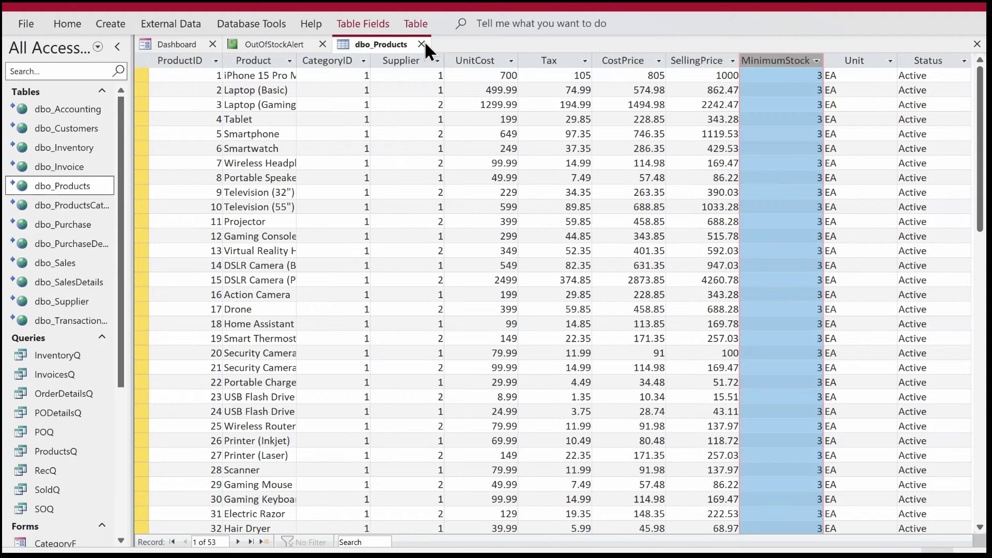
pyautogui.click(422, 44)
pyautogui.click(448, 323)
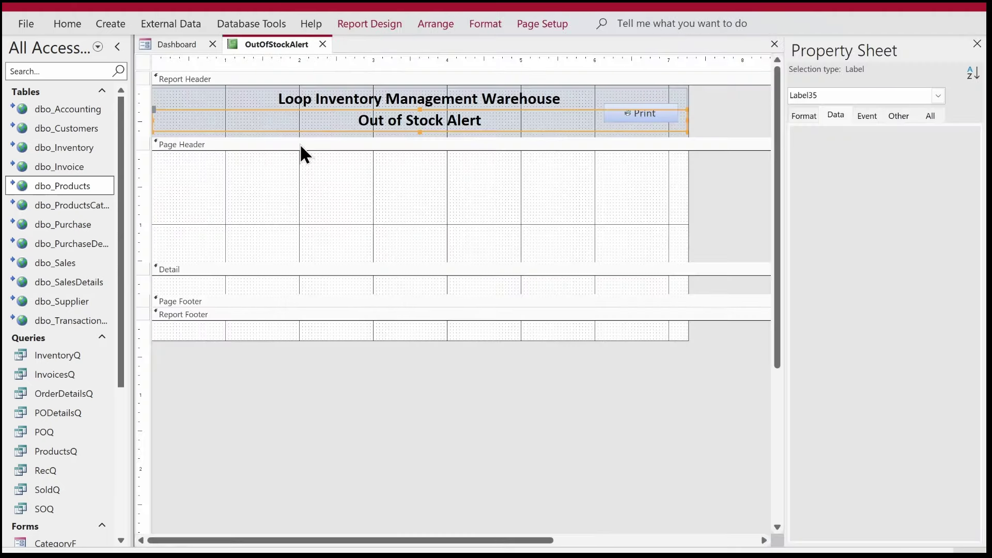
# Step: Open the Query Builder for the report's Record Source and add the InventoryQ query to it
pyautogui.click(145, 63)
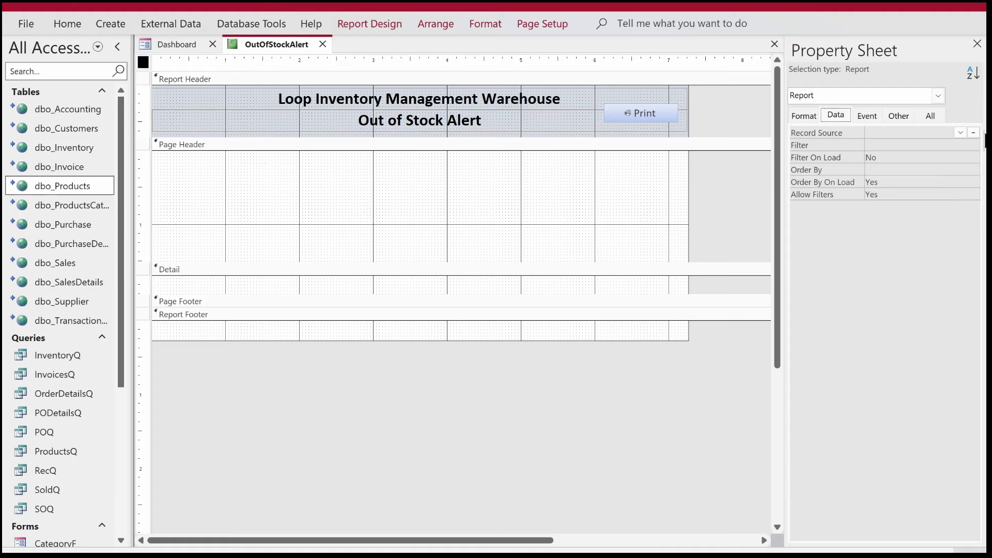
pyautogui.click(974, 132)
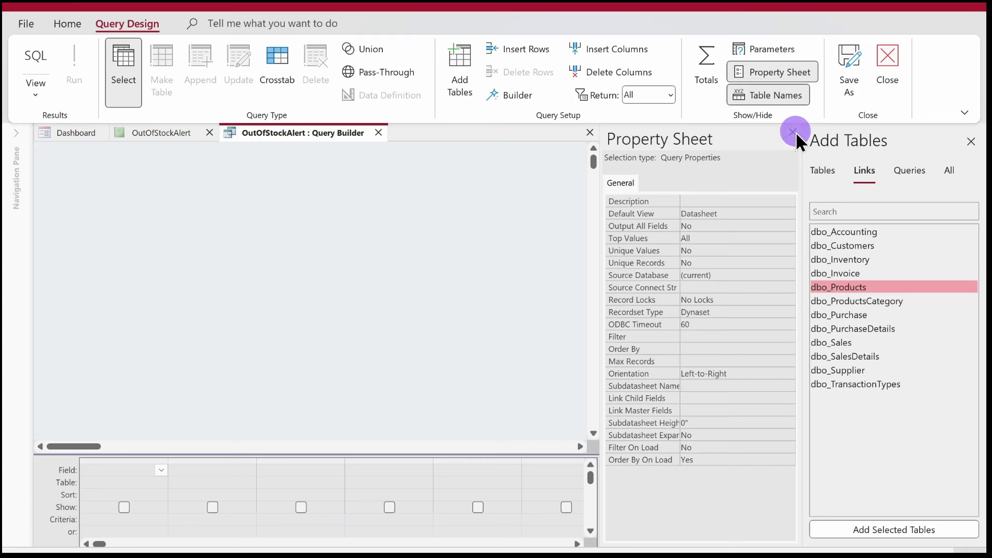
pyautogui.click(792, 133)
pyautogui.click(921, 172)
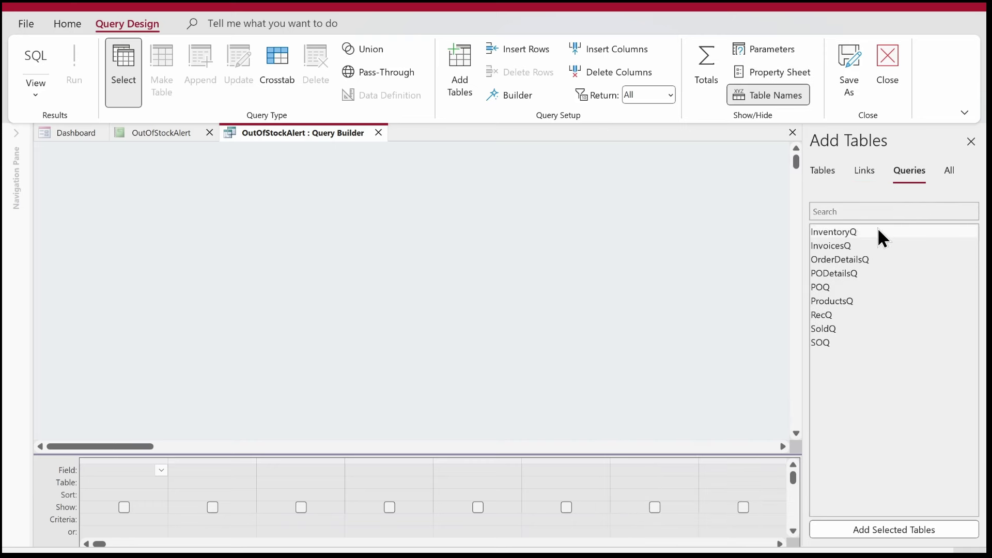
pyautogui.doubleClick(857, 230)
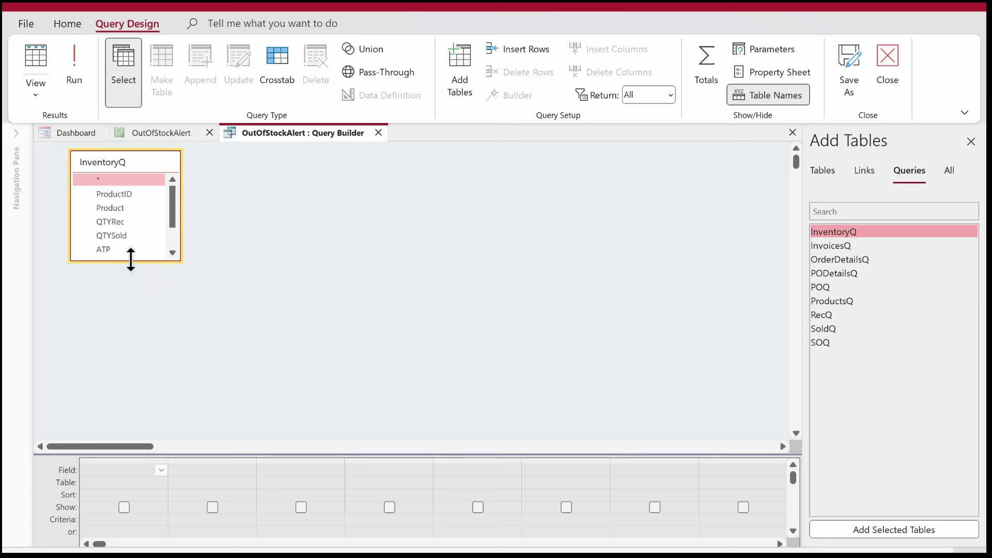
# Step: Enlarge the InventoryQ field list and add ProductID, Product, MinimumStock and ATP to the query grid
pyautogui.moveTo(130, 260); pyautogui.dragTo(120, 321)
pyautogui.doubleClick(86, 195)
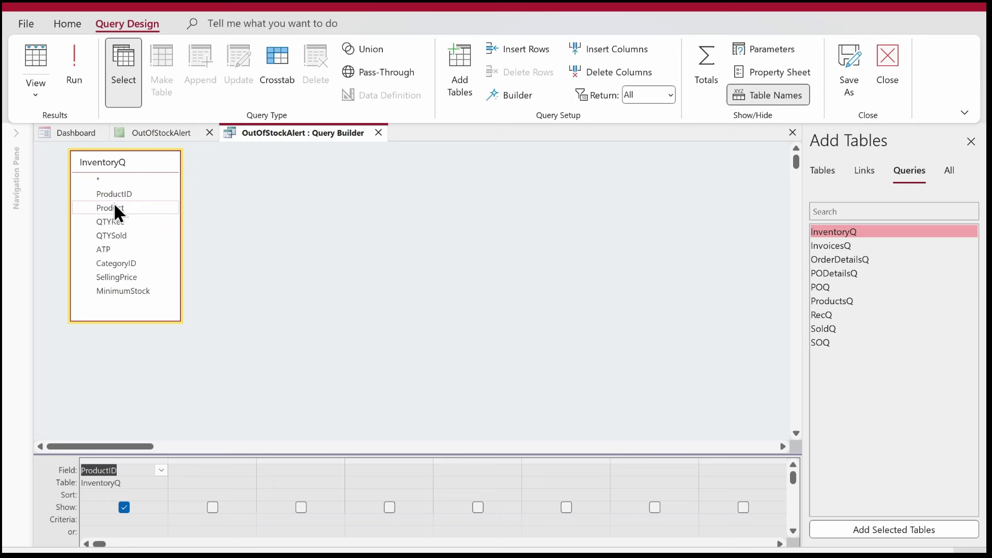
pyautogui.doubleClick(114, 208)
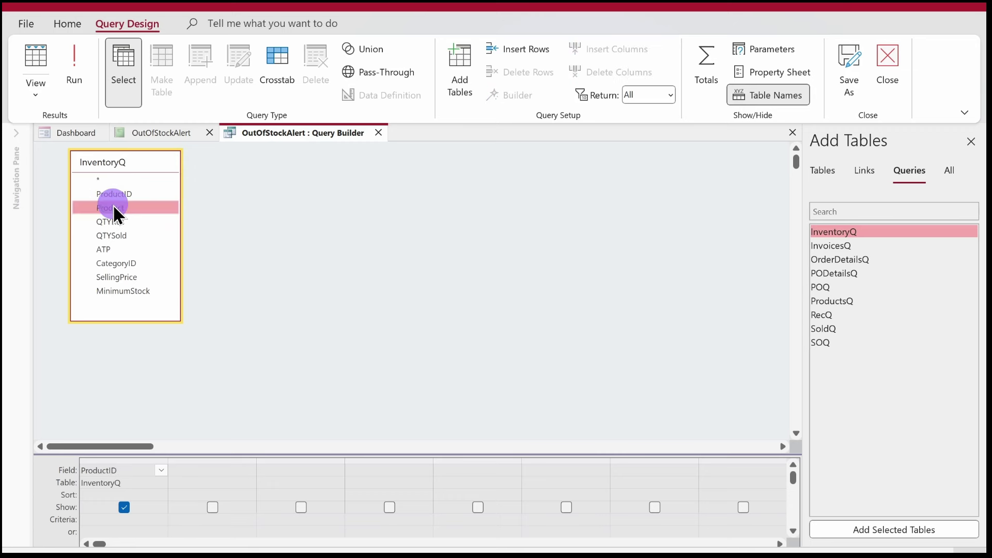
pyautogui.doubleClick(130, 291)
pyautogui.doubleClick(106, 248)
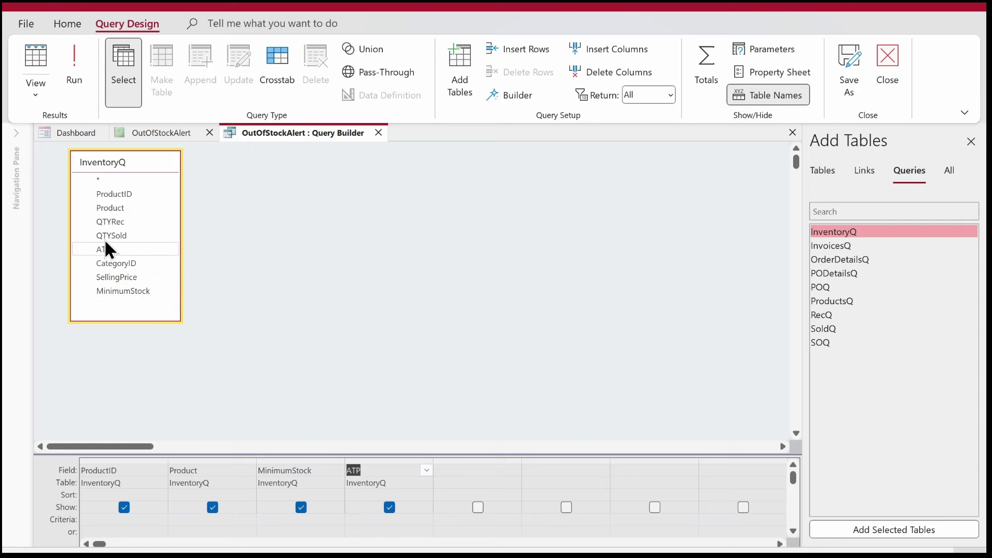
# Step: Run the record source query to compare the MinimumStock and ATP columns, and return to its Design View
pyautogui.click(73, 78)
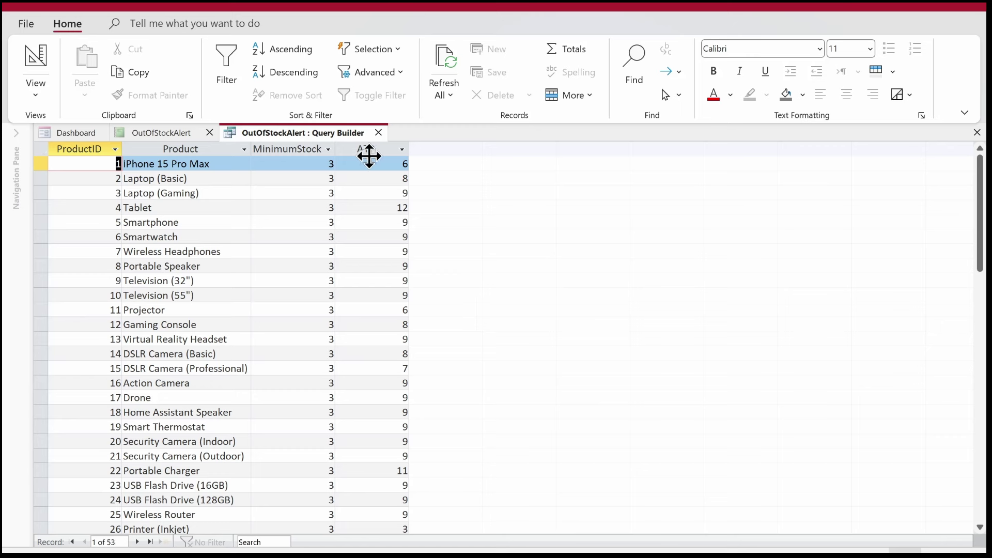
pyautogui.click(308, 150)
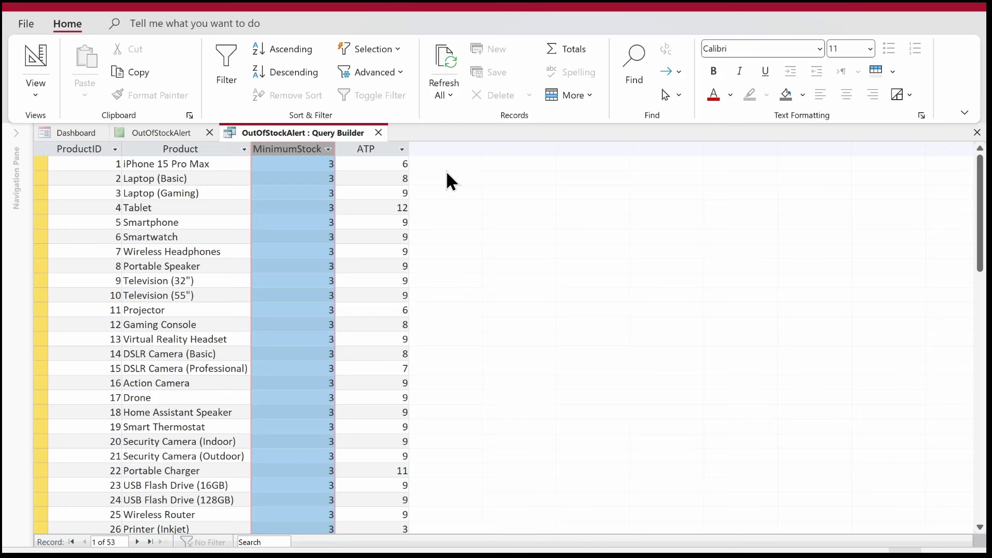
pyautogui.rightClick(285, 123)
pyautogui.rightClick(287, 127)
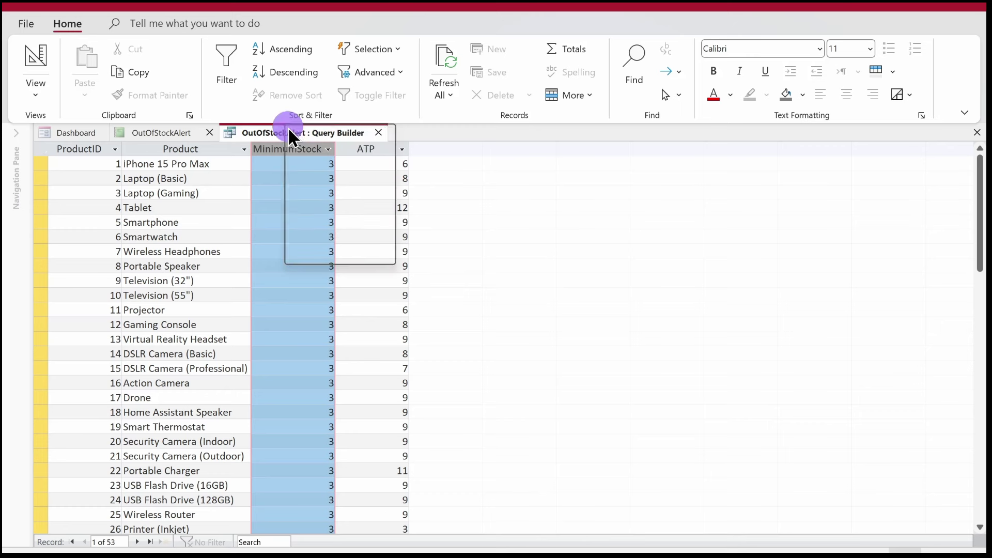
pyautogui.click(323, 211)
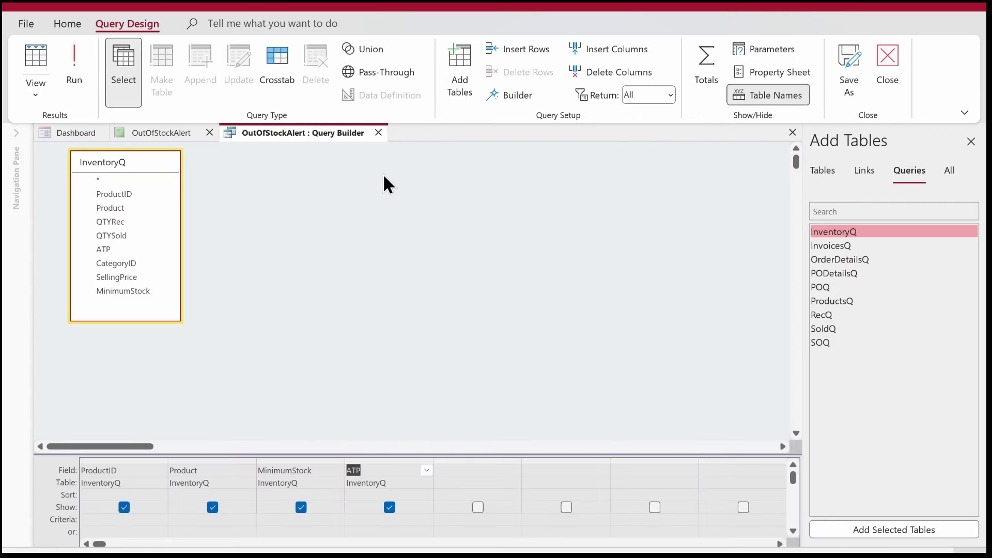
# Step: Start a calculated query field named Indicator in the Expression Builder, opening its IIf condition with [InventoryQ]![ATP]
pyautogui.rightClick(473, 477)
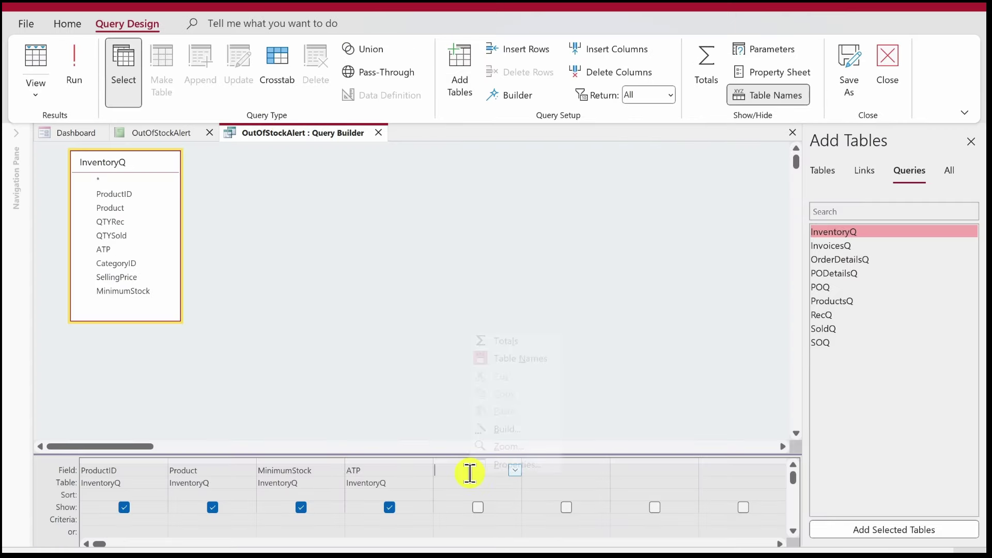
pyautogui.click(499, 431)
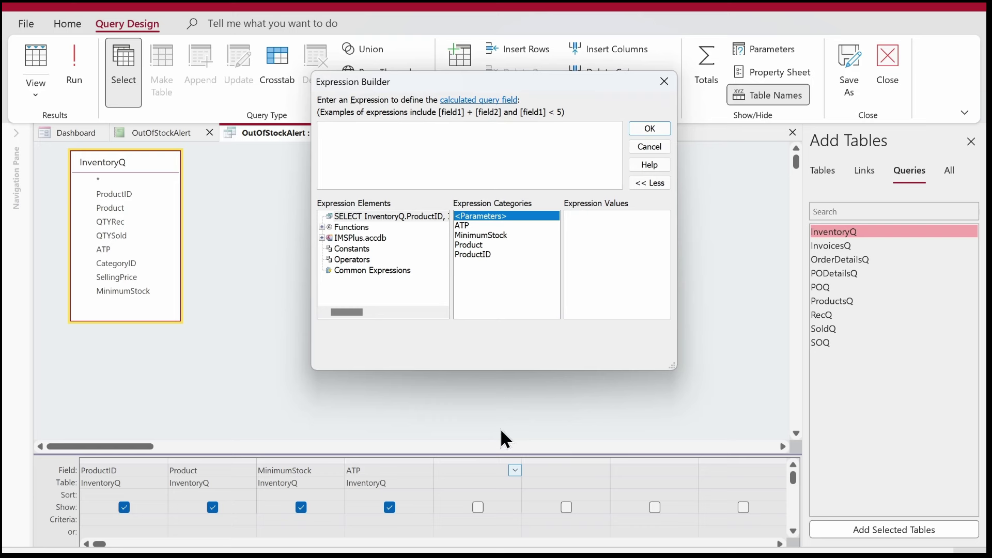
pyautogui.write('Indicator: IIf(in')
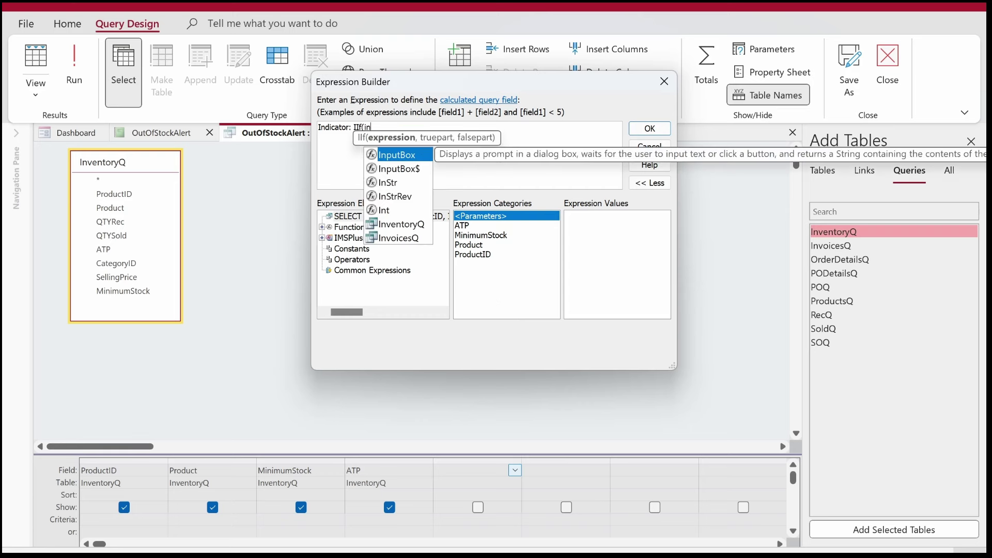
pyautogui.write('ve')
pyautogui.press('Tab')
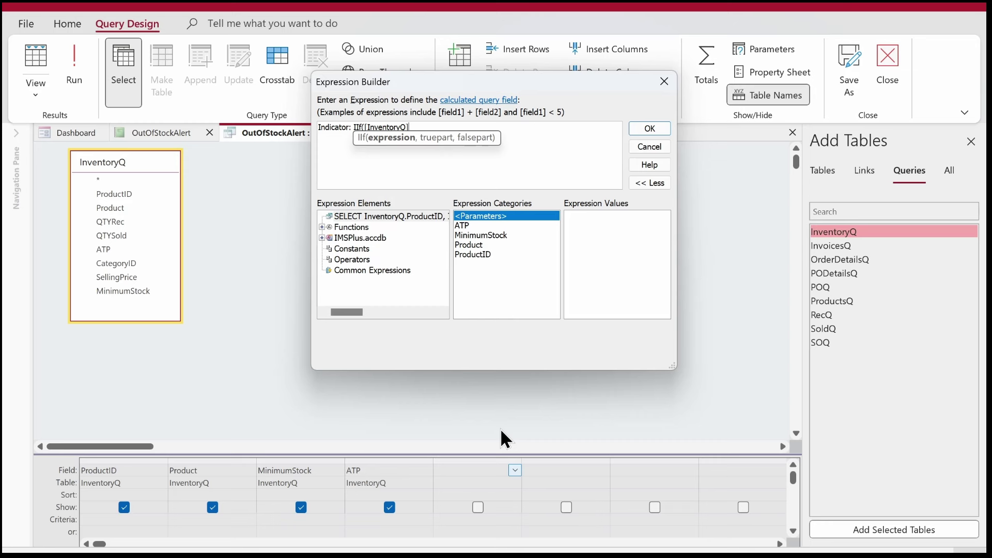
pyautogui.write('!')
pyautogui.press('Down')
pyautogui.press('Down')
pyautogui.press('Down')
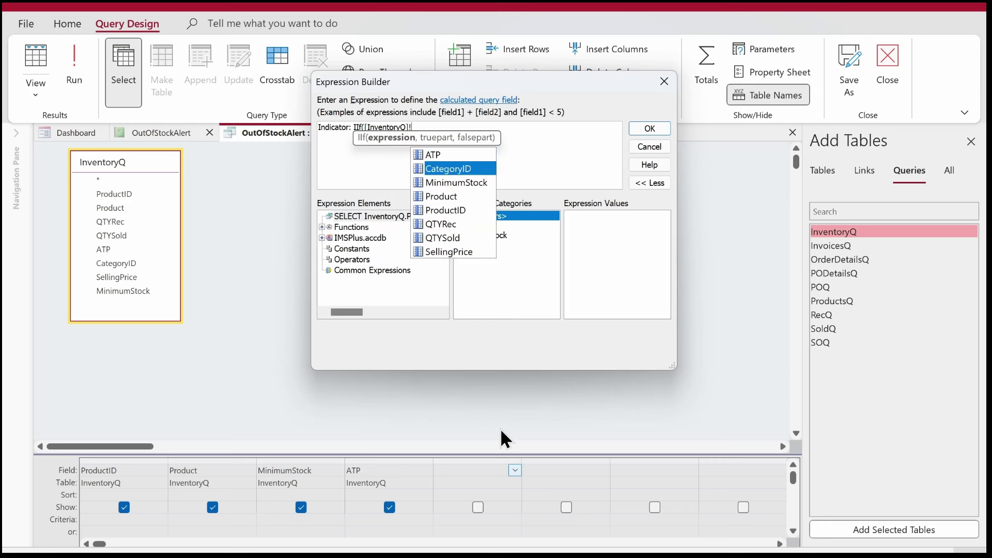
pyautogui.press('Down')
pyautogui.press('Down')
pyautogui.press('Up')
pyautogui.press('Up')
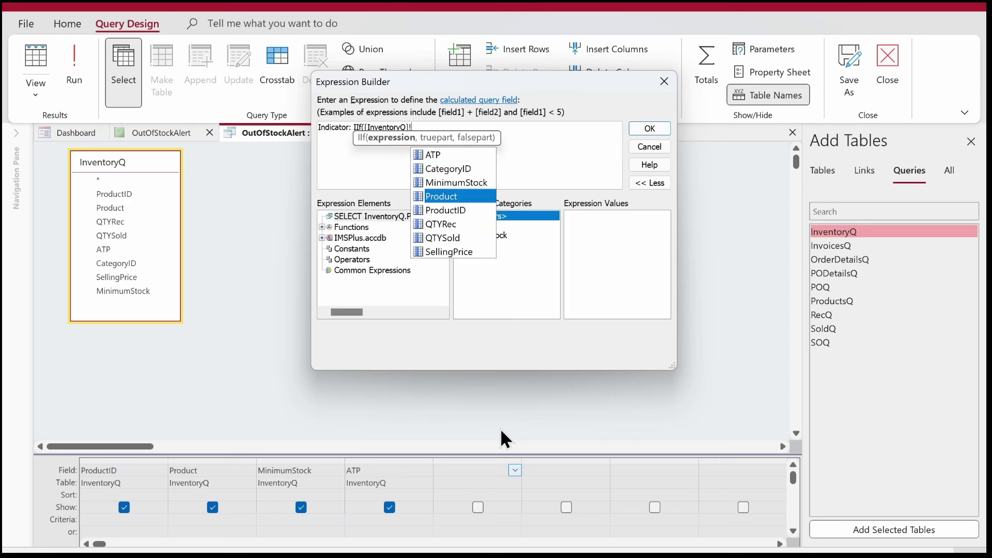
pyautogui.press('Up')
pyautogui.press('Up')
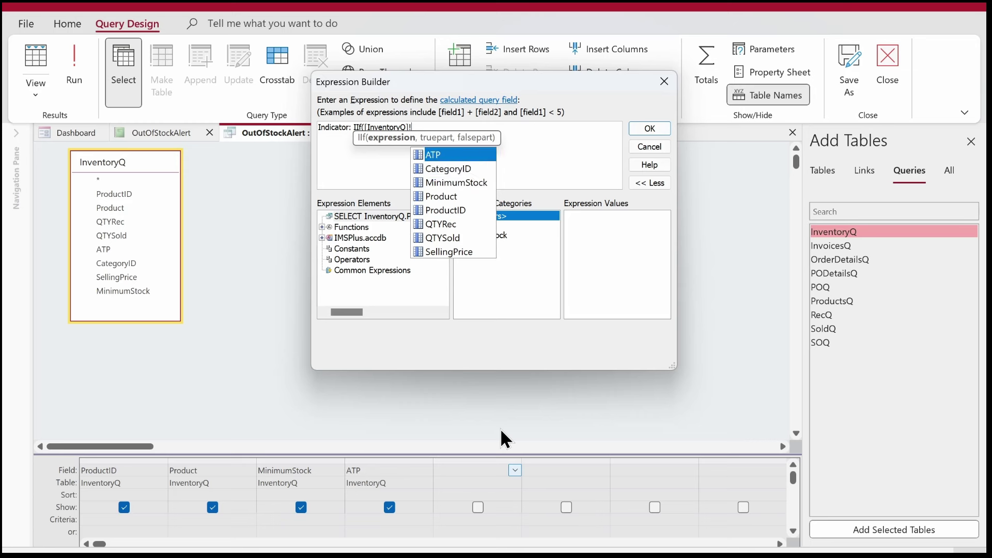
pyautogui.press('Tab')
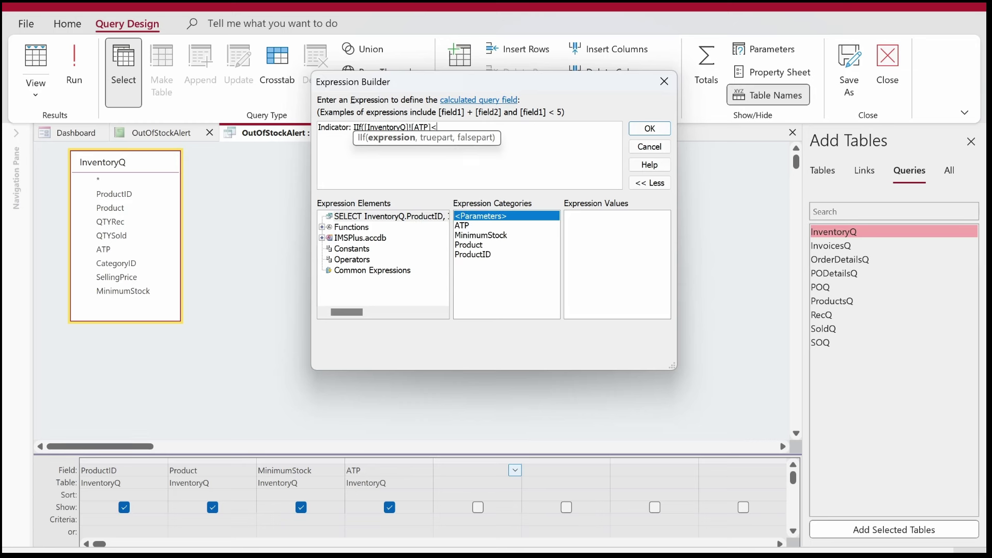
# Step: Complete the Indicator expression with <= InventoryQ![MinimumStock], returning 1 when true and 0 when false, and accept it
pyautogui.write('<= InventoryQ!')
pyautogui.press('Down')
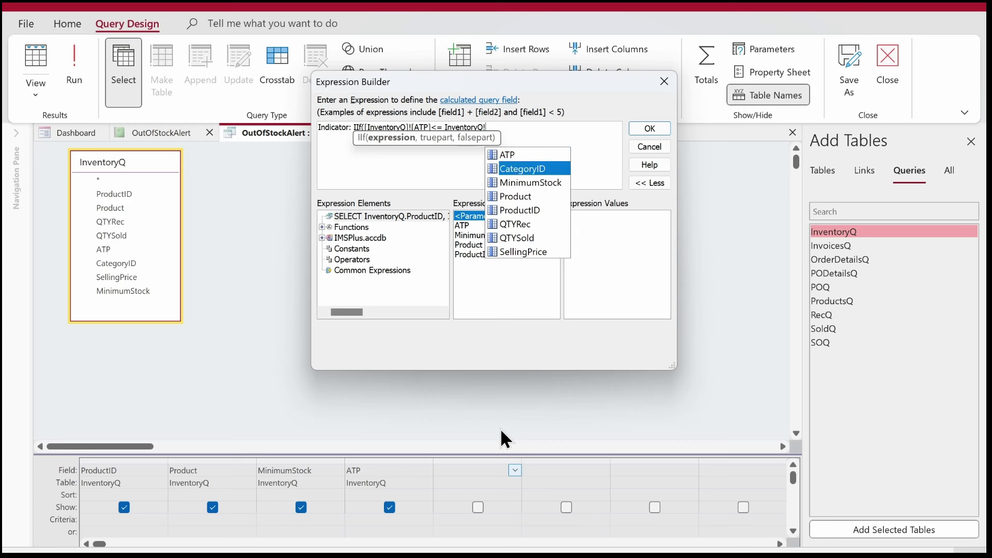
pyautogui.press('Down')
pyautogui.press('Tab')
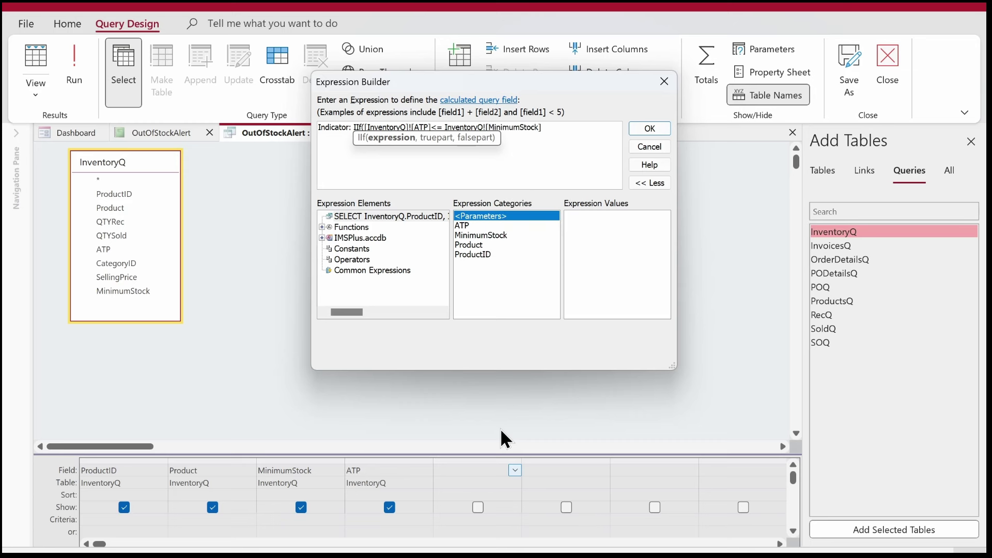
pyautogui.write(',')
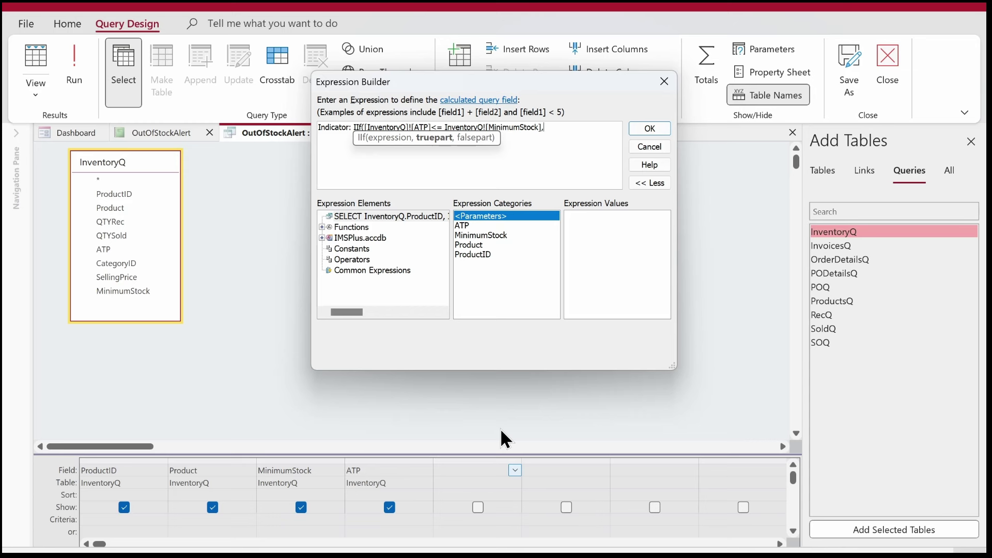
pyautogui.write('1,')
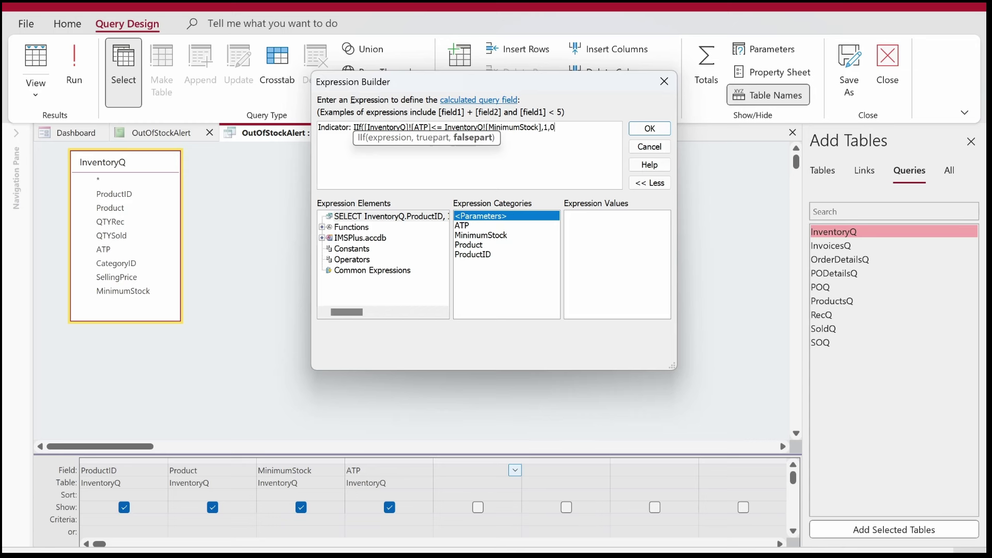
pyautogui.write('0)')
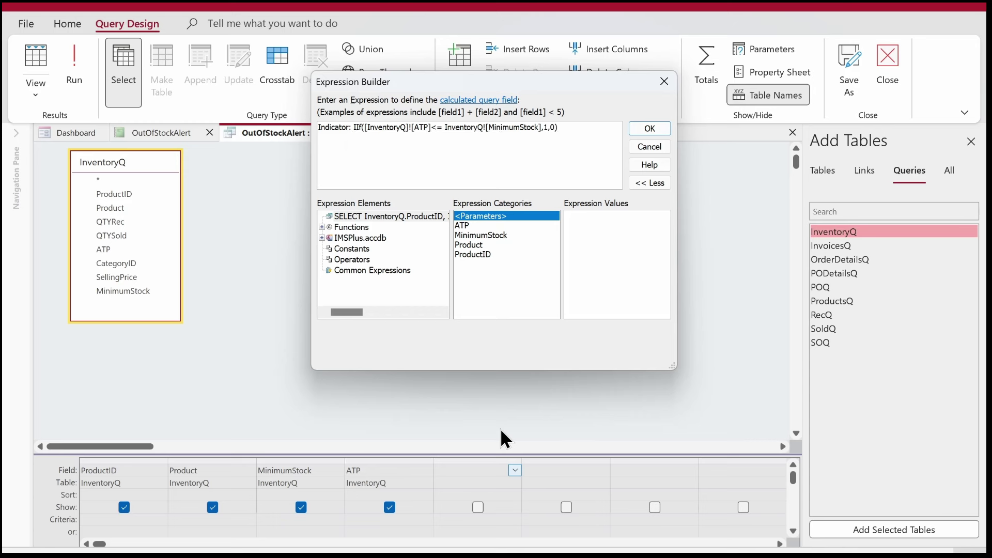
pyautogui.click(665, 128)
# Step: Run the query to check the Indicator column against MinimumStock and ATP, and return to its Design View
pyautogui.click(74, 66)
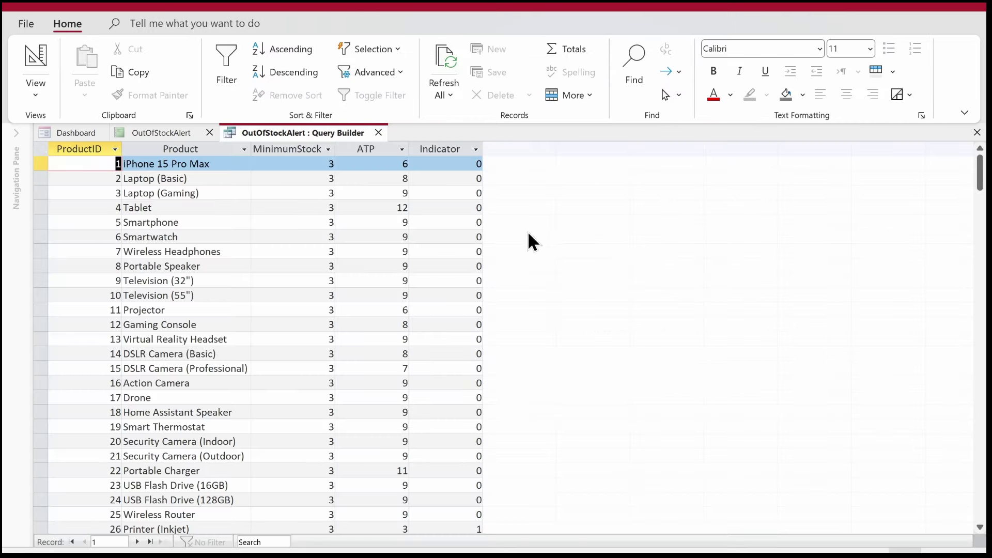
pyautogui.click(981, 204)
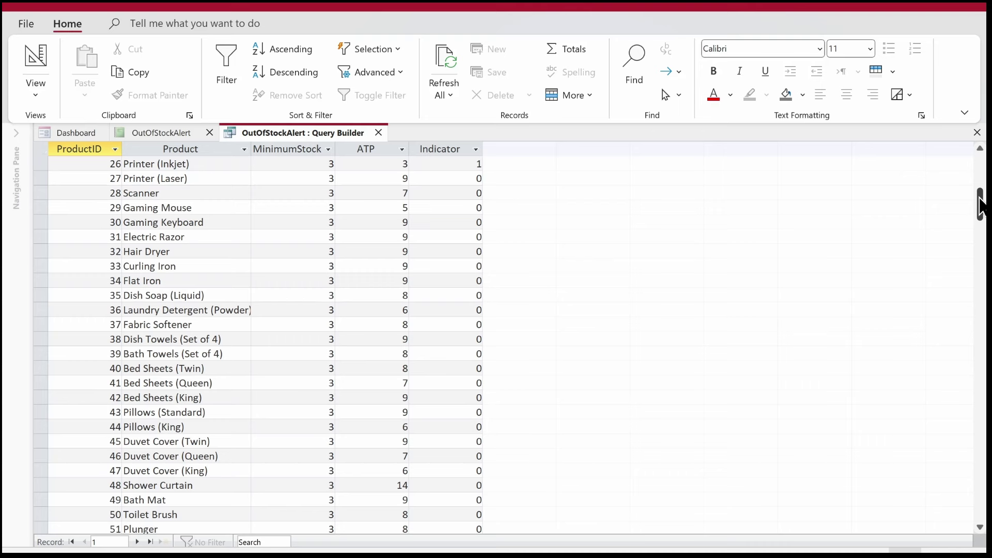
pyautogui.click(326, 166)
pyautogui.click(370, 165)
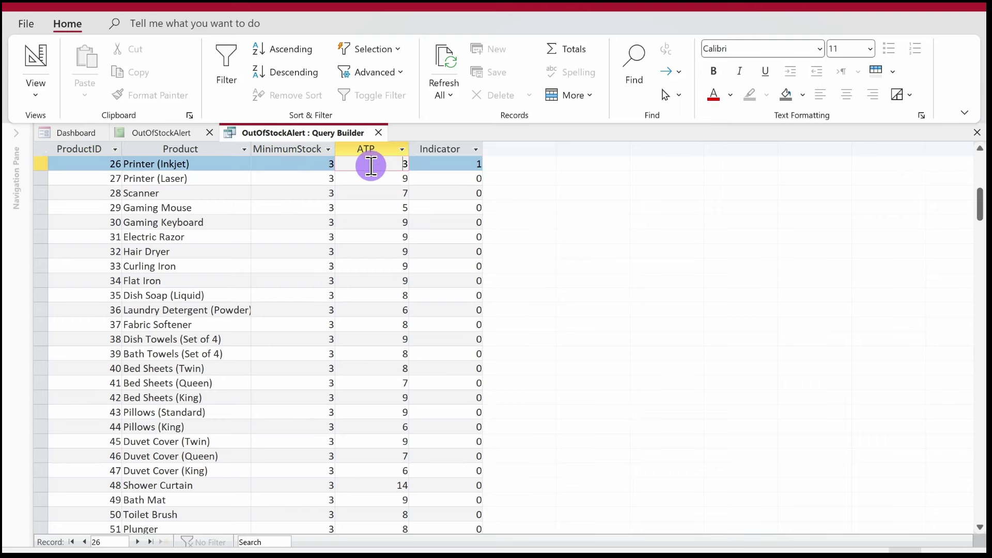
pyautogui.click(436, 163)
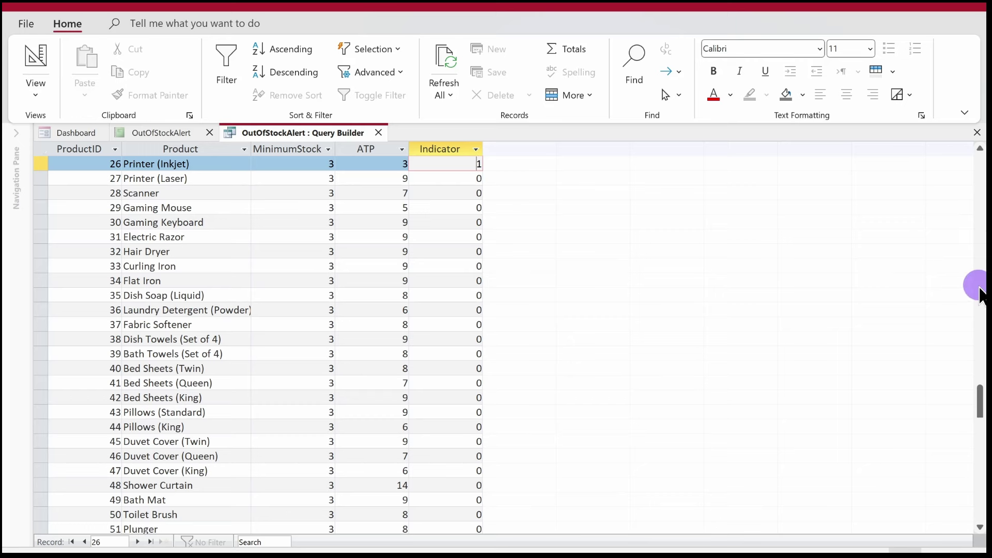
pyautogui.click(980, 295)
pyautogui.click(981, 212)
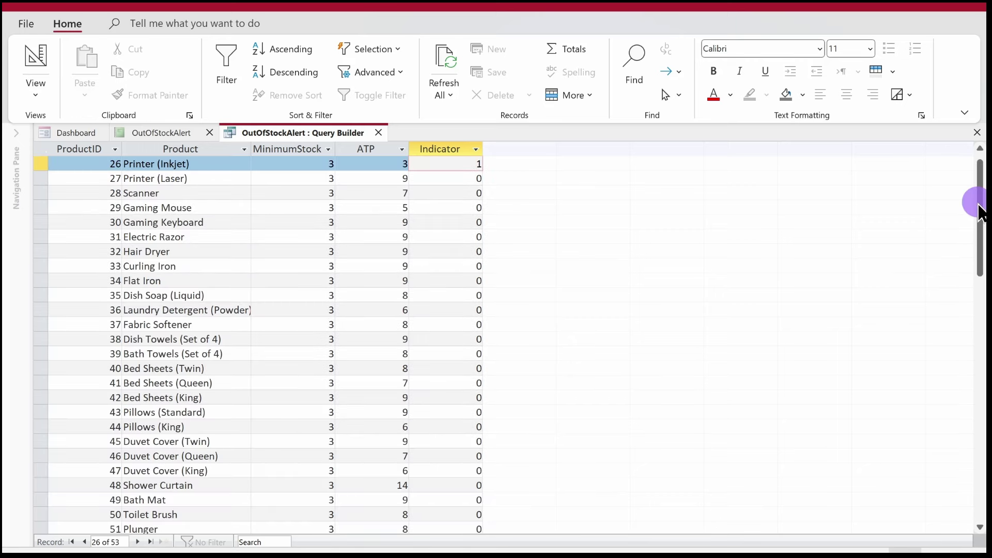
pyautogui.click(981, 212)
pyautogui.moveTo(981, 212); pyautogui.dragTo(977, 148)
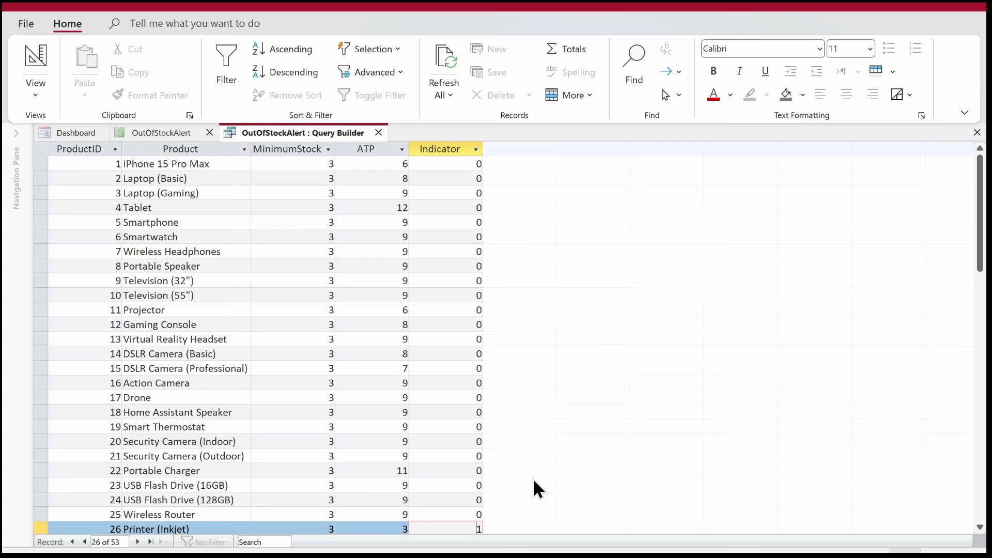
pyautogui.rightClick(317, 135)
pyautogui.click(331, 145)
pyautogui.rightClick(338, 132)
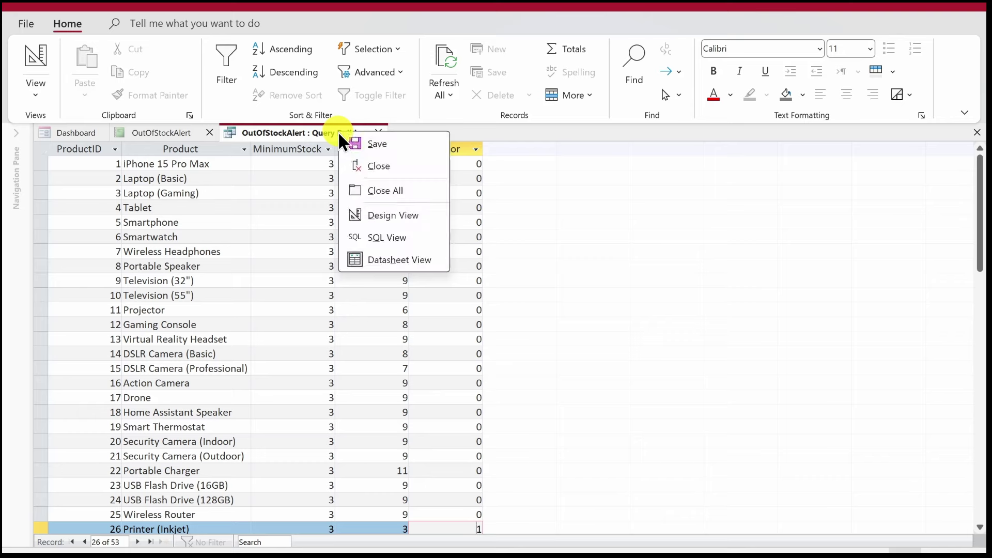
pyautogui.click(352, 208)
# Step: Start a second calculated field named Status in the Expression Builder, with an IIf condition testing whether [Indicator]=1
pyautogui.click(538, 471)
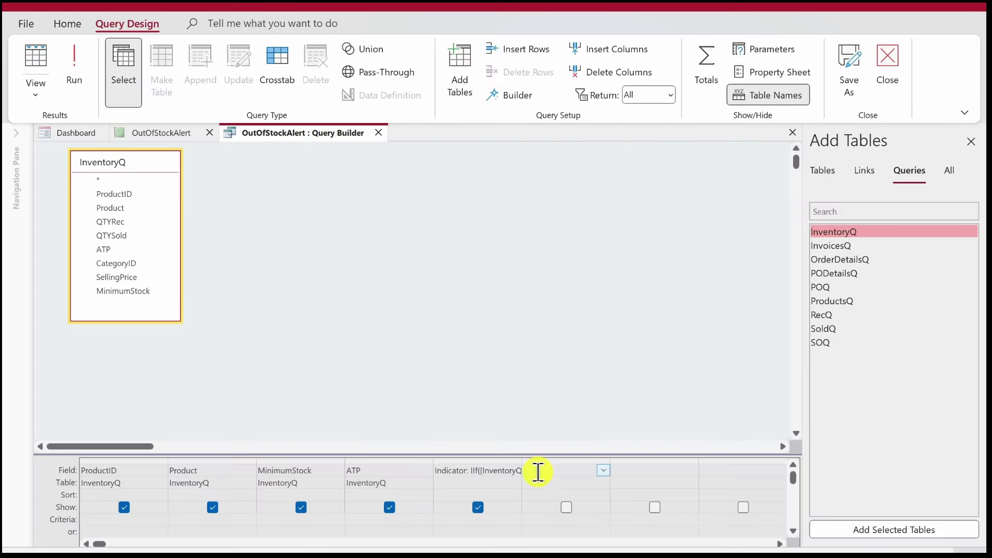
pyautogui.rightClick(538, 472)
pyautogui.click(566, 429)
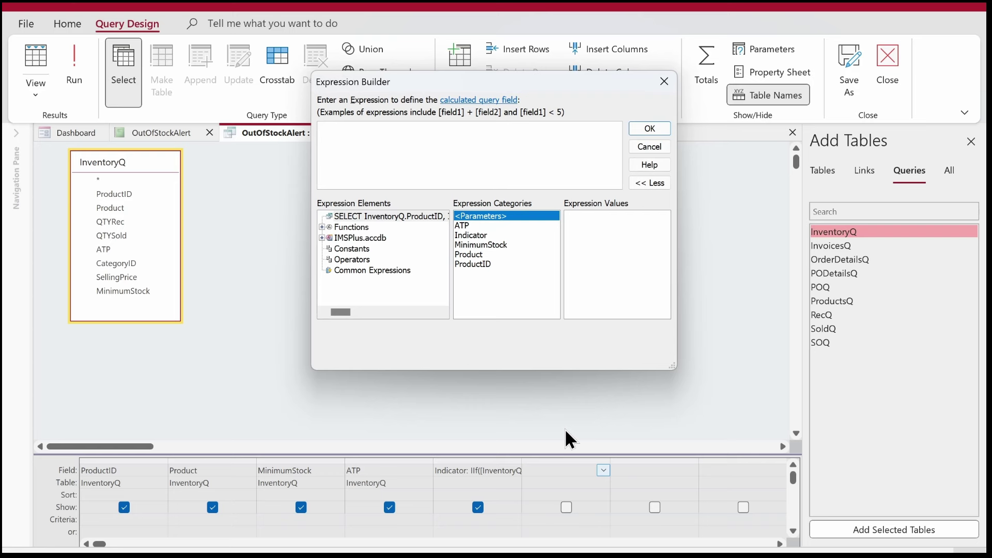
pyautogui.write('Status: IIf(')
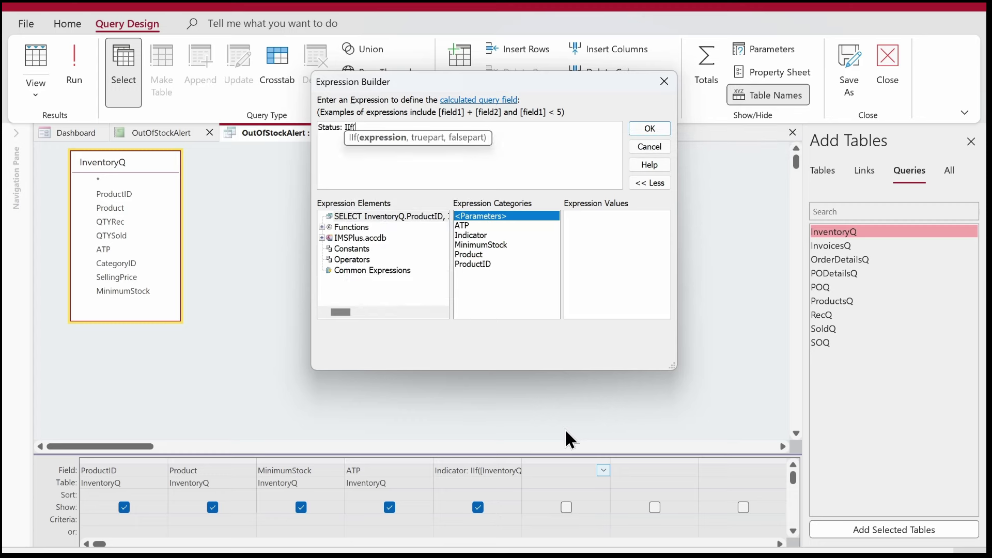
pyautogui.write('in')
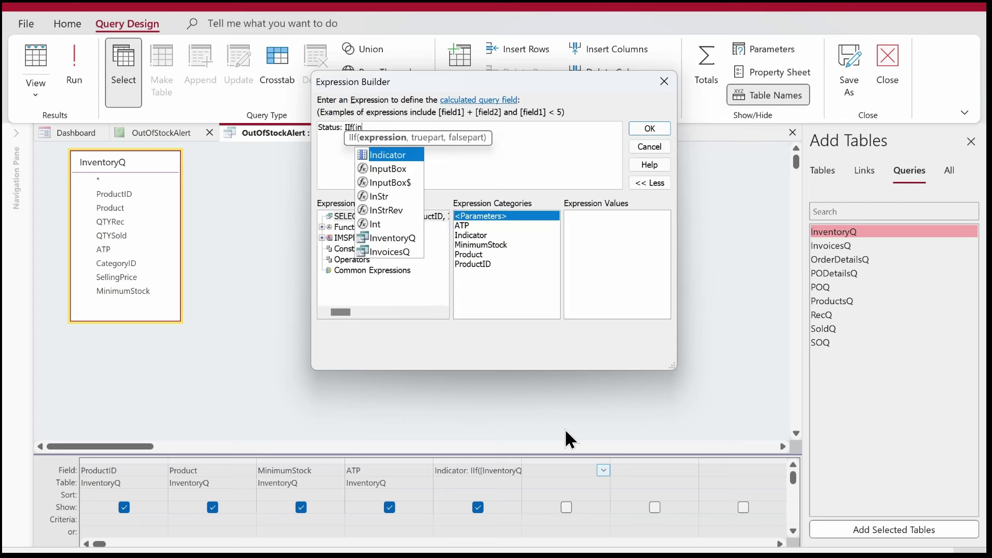
pyautogui.press('Tab')
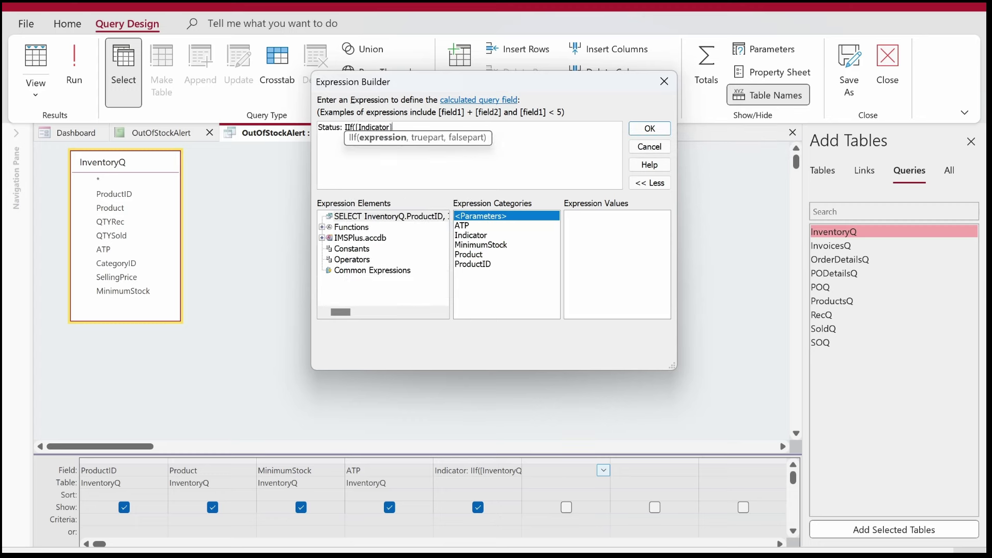
pyautogui.write('=1,')
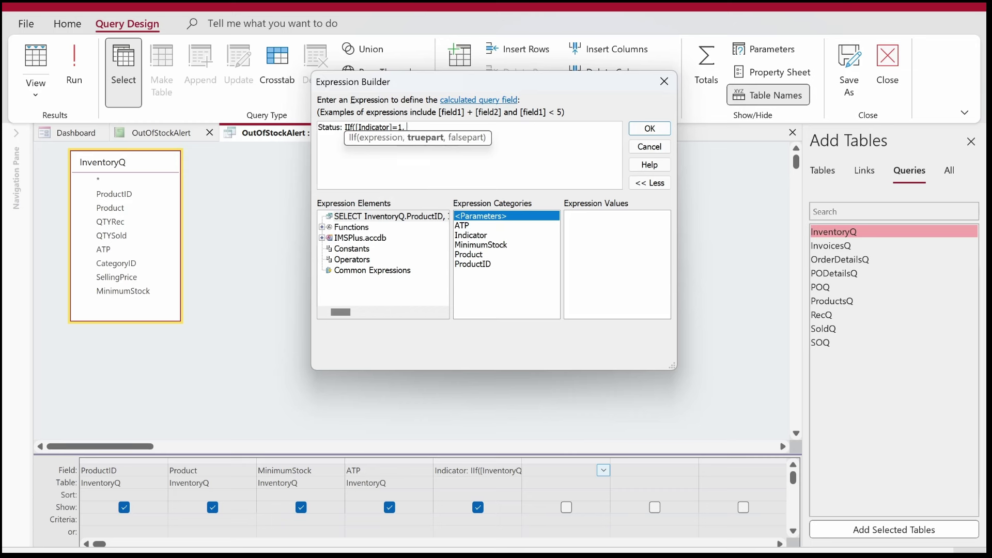
# Step: Complete the Status expression with "Near Out of Stock" as the true result and "In Stock" as the false result, and accept it
pyautogui.write(' "Ne"')
pyautogui.press('Left')
pyautogui.write('Near Out of Stock')
pyautogui.press('Right')
pyautogui.write(',')
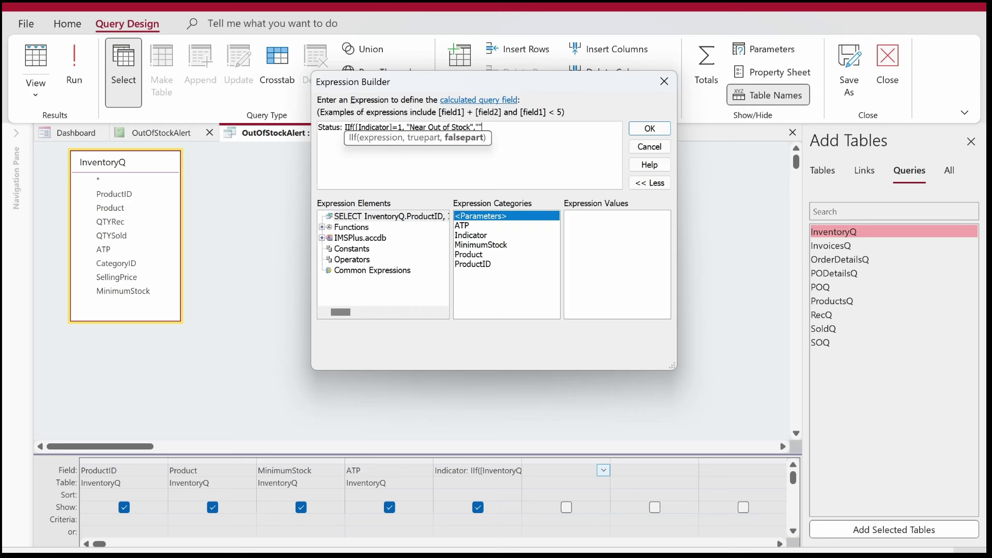
pyautogui.write('""')
pyautogui.press('Left')
pyautogui.write('InStoc')
pyautogui.press('Left')
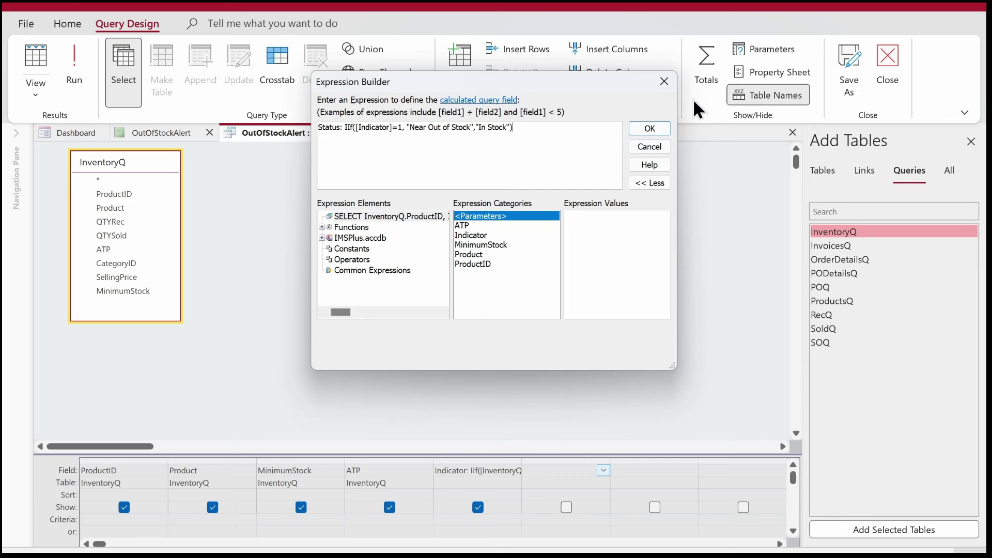
pyautogui.click(648, 127)
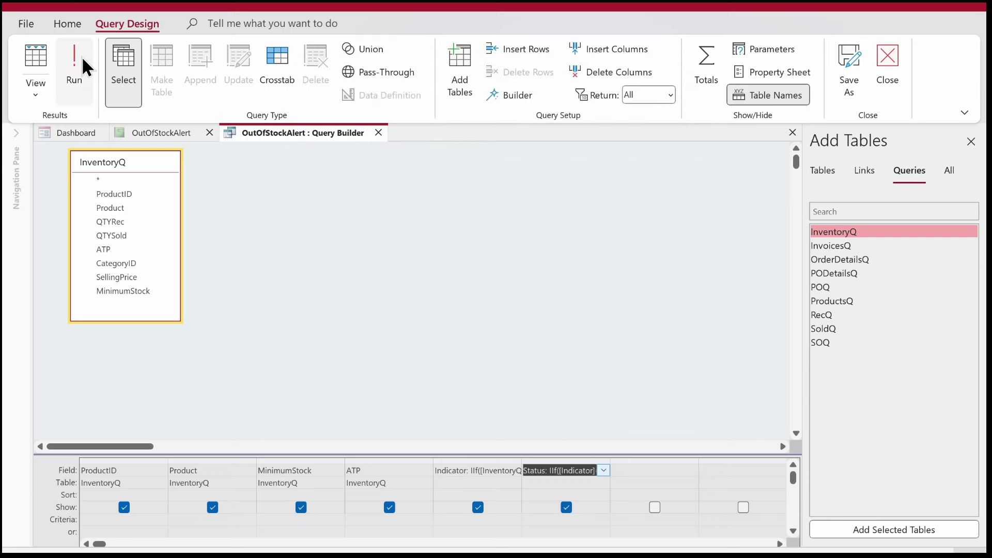
# Step: Run the query to review the Status values, and fit the Status column's width to its text
pyautogui.click(80, 62)
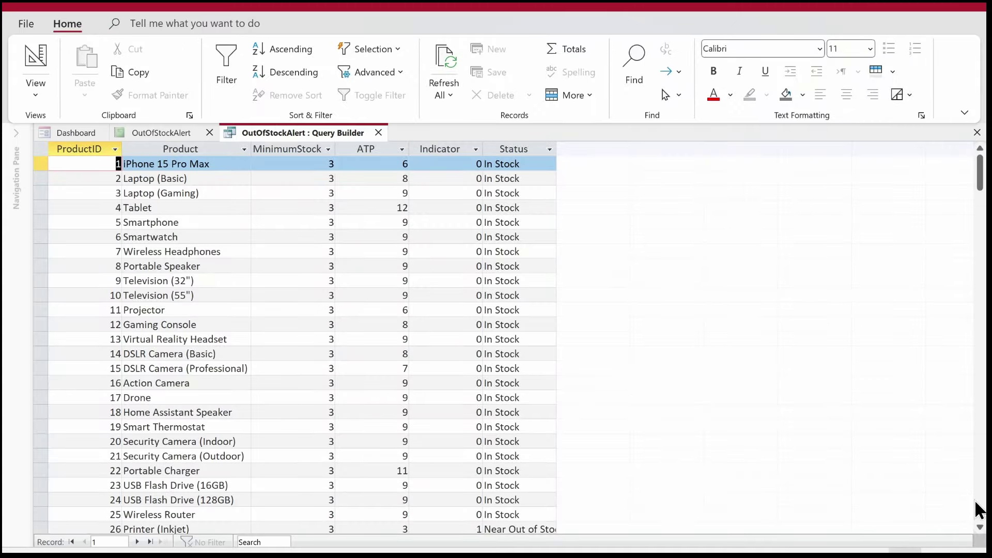
pyautogui.click(981, 528)
pyautogui.click(980, 528)
pyautogui.click(981, 528)
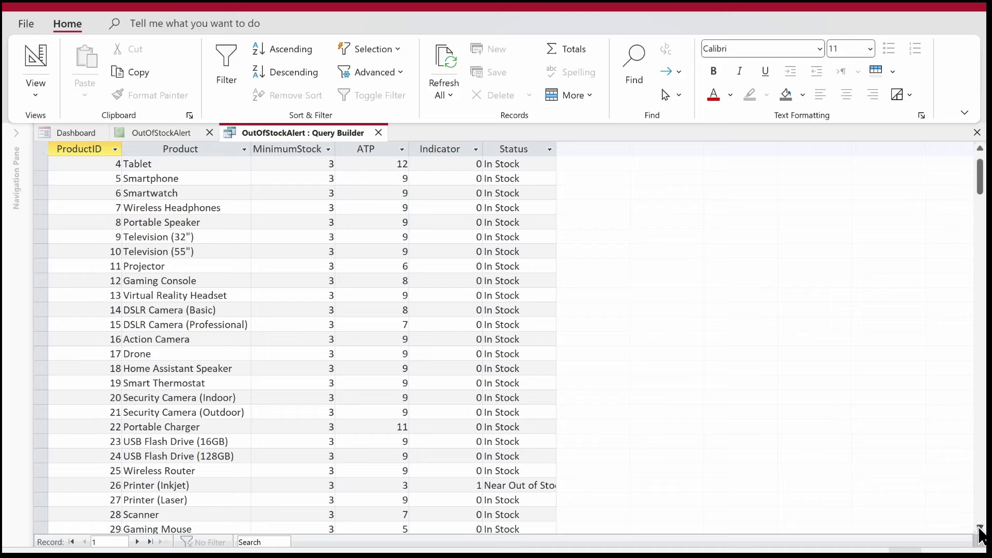
pyautogui.click(981, 528)
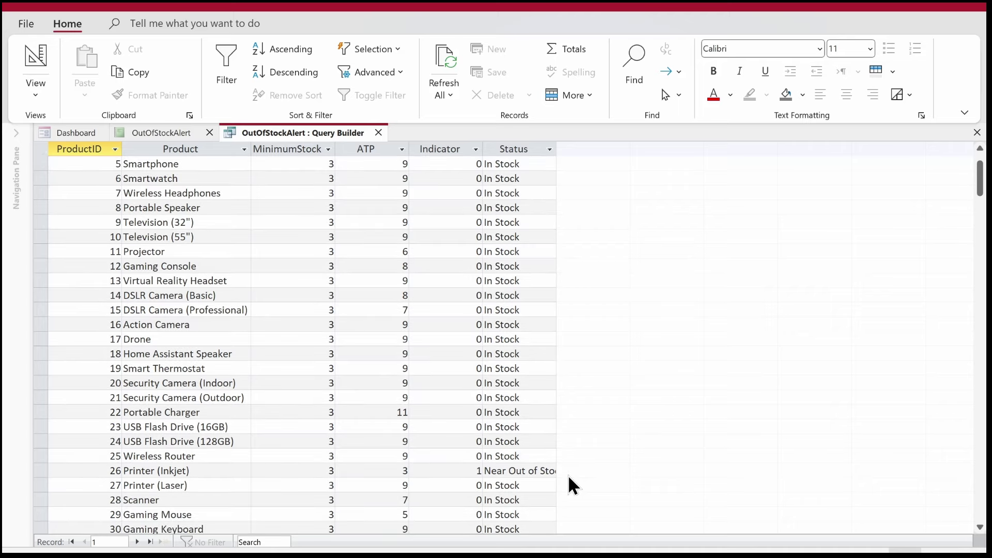
pyautogui.doubleClick(557, 149)
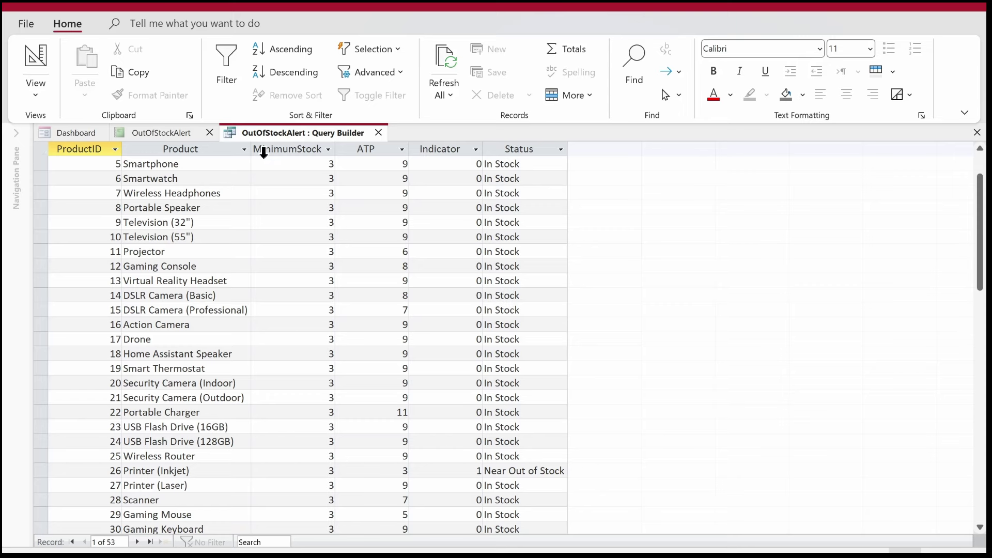
# Step: Return the query to Design View and set the Indicator field's criteria to 1
pyautogui.moveTo(389, 272); pyautogui.dragTo(277, 132)
pyautogui.click(305, 216)
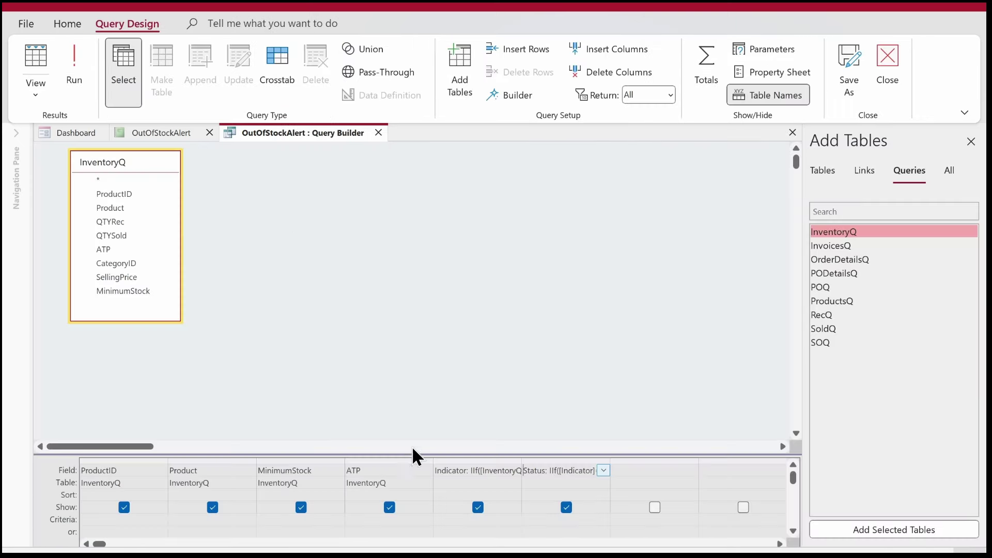
pyautogui.click(450, 515)
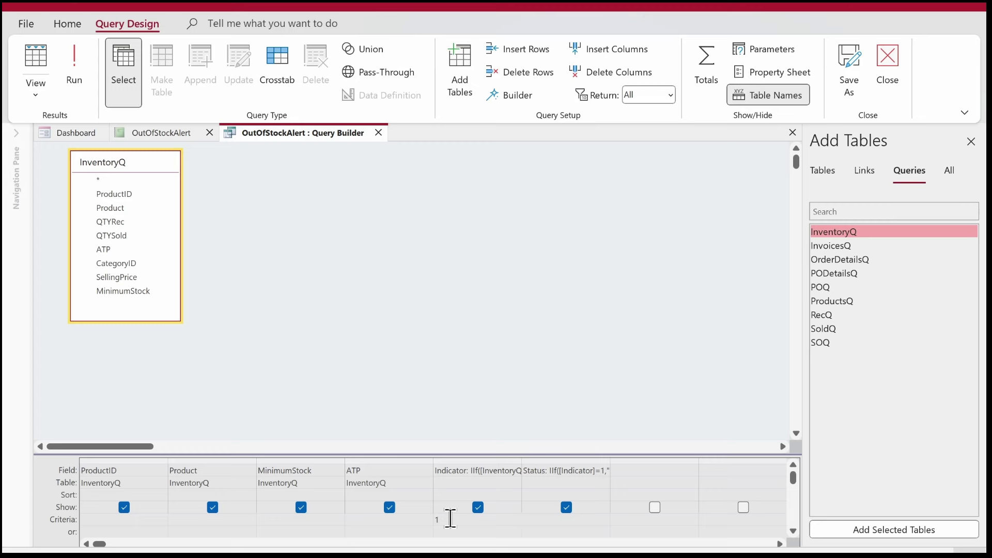
# Step: Run the query with the Indicator criteria of 1, save it, and close the query builder
pyautogui.write('1')
pyautogui.click(82, 86)
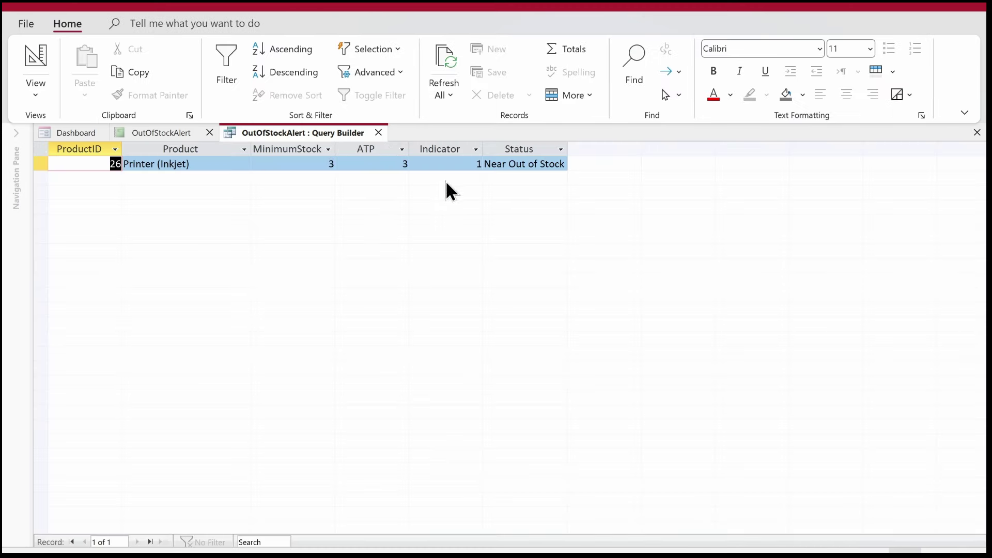
pyautogui.rightClick(316, 133)
pyautogui.click(355, 151)
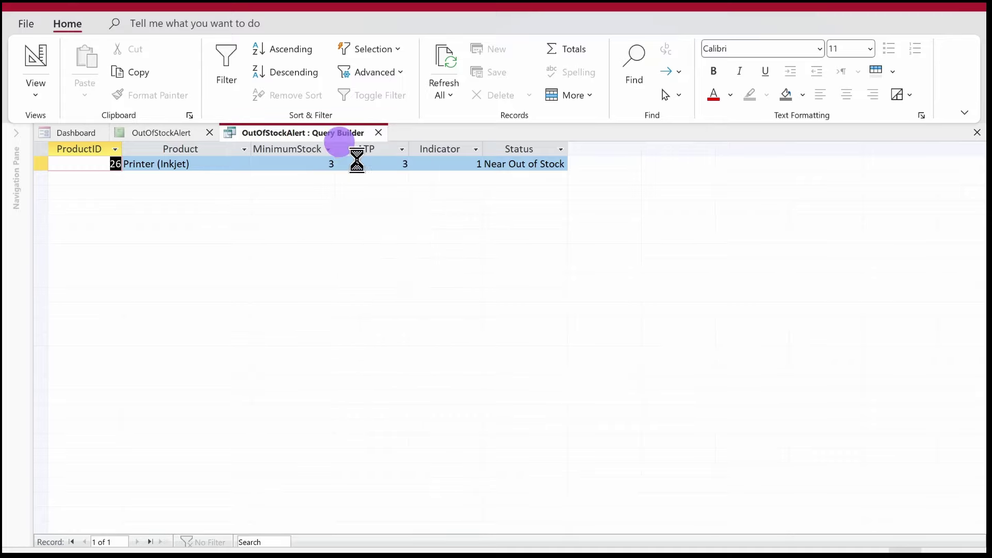
pyautogui.click(379, 132)
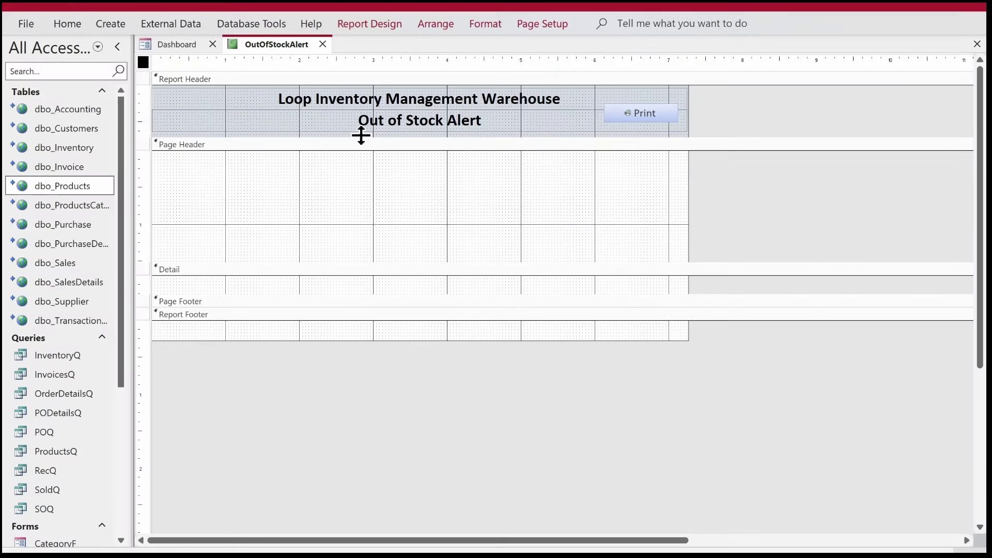
# Step: Show the report's field list and place all six fields, ProductID through Status, with their labels in the Page Header
pyautogui.click(348, 28)
pyautogui.click(780, 79)
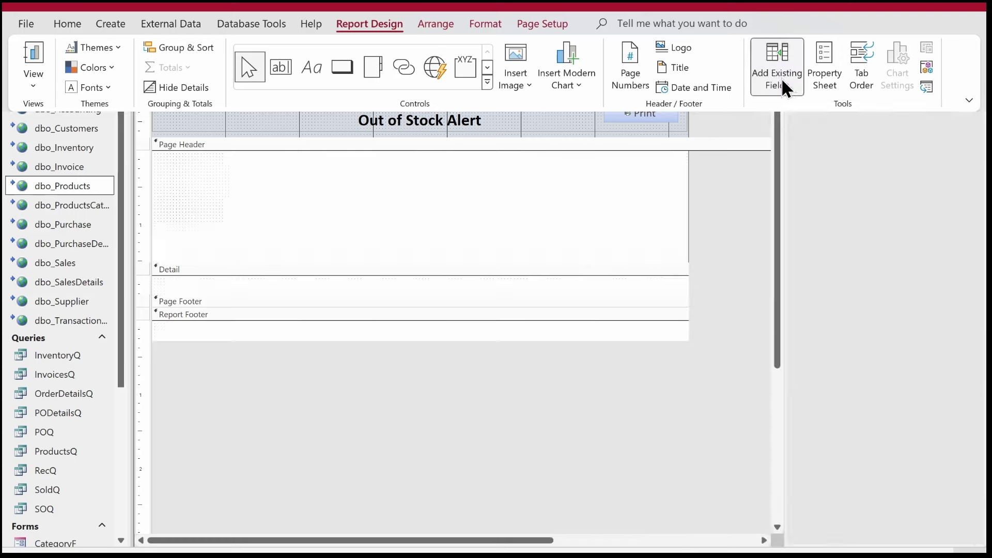
pyautogui.click(824, 139)
pyautogui.click(821, 106)
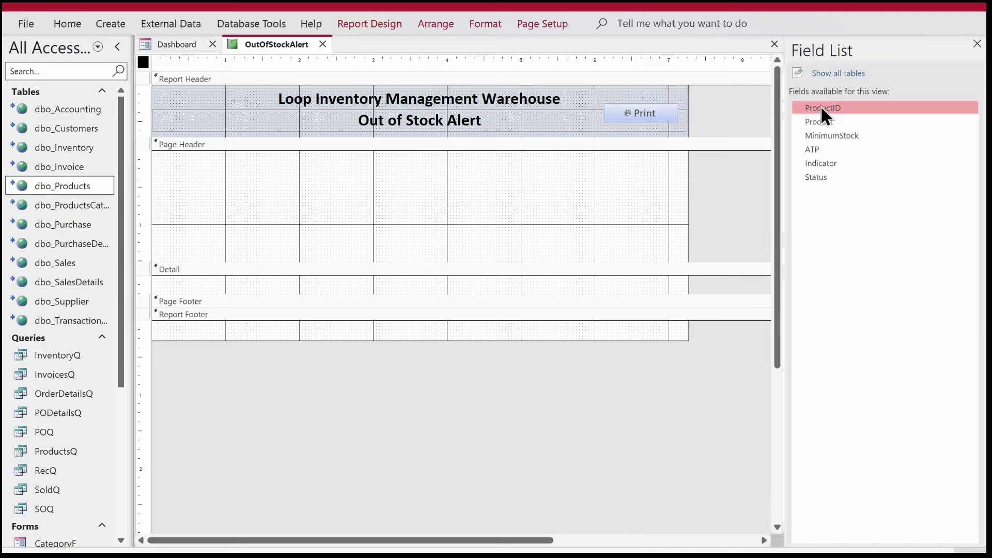
pyautogui.hotkey('shift', 'End')
pyautogui.moveTo(820, 106); pyautogui.dragTo(381, 183)
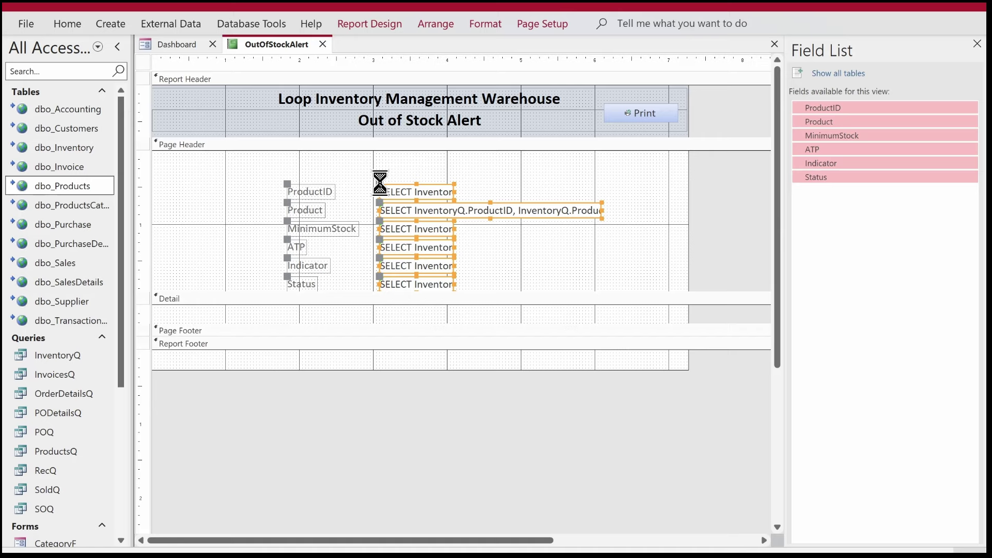
pyautogui.press('Delete')
pyautogui.moveTo(813, 126); pyautogui.dragTo(393, 204)
# Step: Set the font color of all the newly added labels and text boxes to black
pyautogui.moveTo(504, 171); pyautogui.dragTo(215, 308)
pyautogui.click(58, 23)
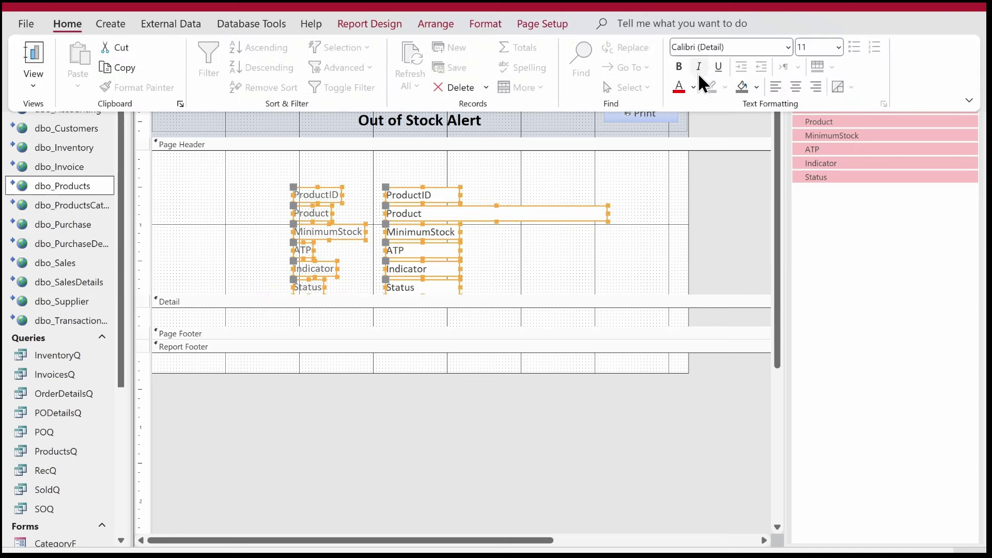
pyautogui.click(693, 87)
pyautogui.click(692, 151)
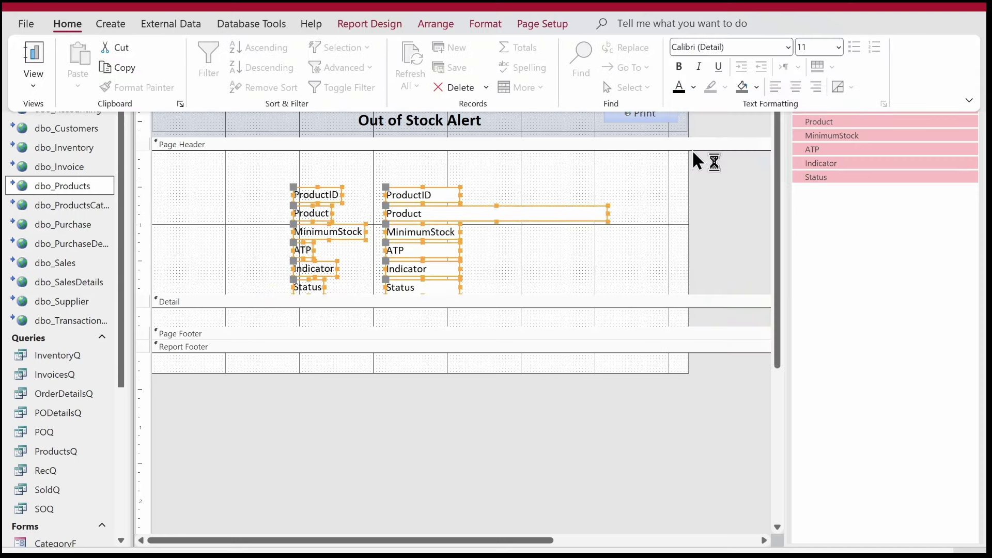
# Step: Apply a Tabular layout to the selected fields and move the whole layout to the report's left margin
pyautogui.rightClick(445, 230)
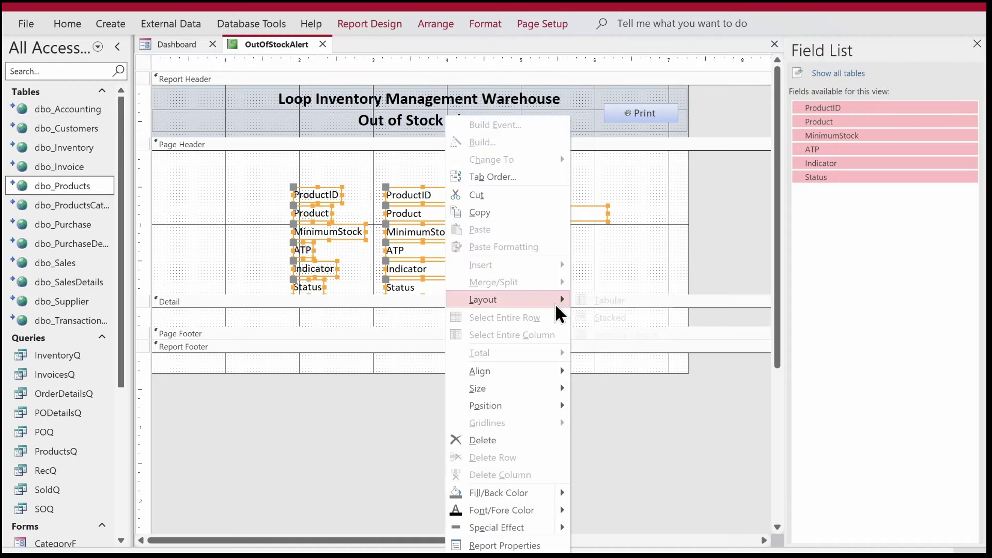
pyautogui.moveTo(560, 301)
pyautogui.click(607, 302)
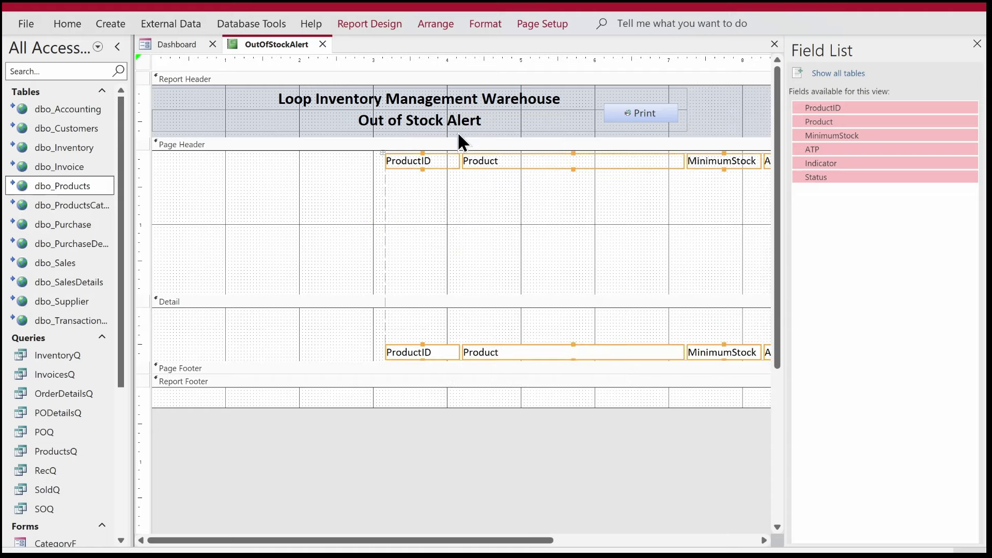
pyautogui.moveTo(434, 162); pyautogui.dragTo(178, 152)
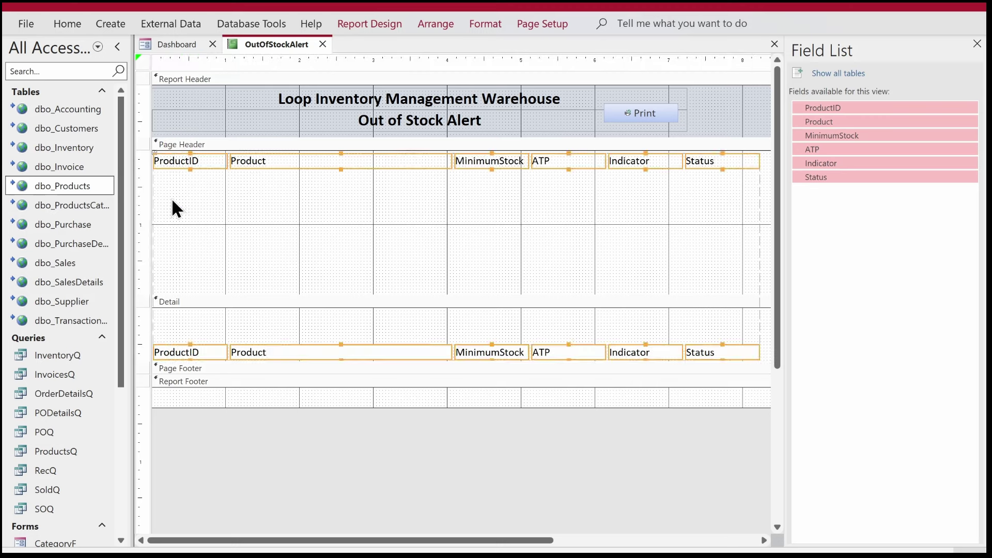
# Step: Narrow the ProductID column to fit its heading, and change its Page Header label to "Product ID"
pyautogui.click(191, 193)
pyautogui.click(194, 151)
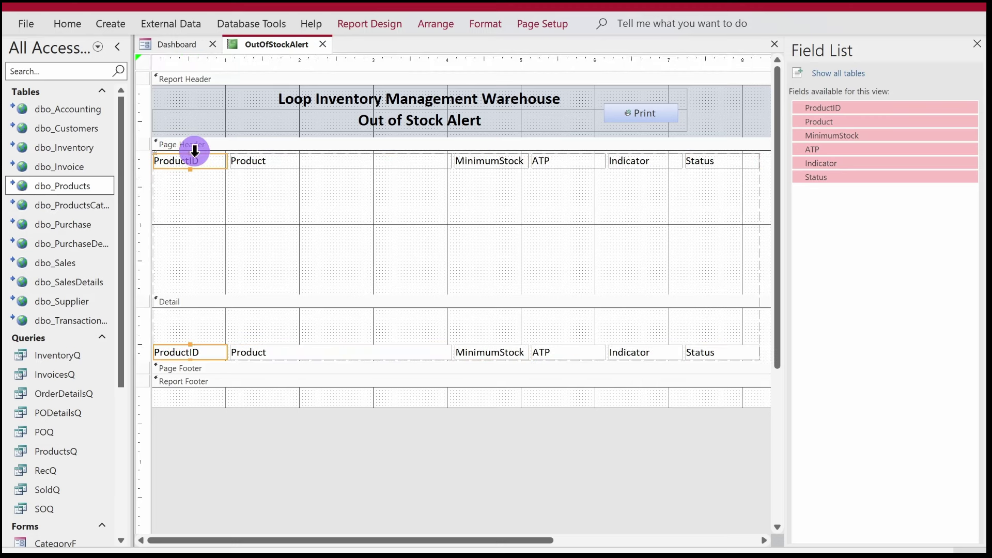
pyautogui.click(223, 161)
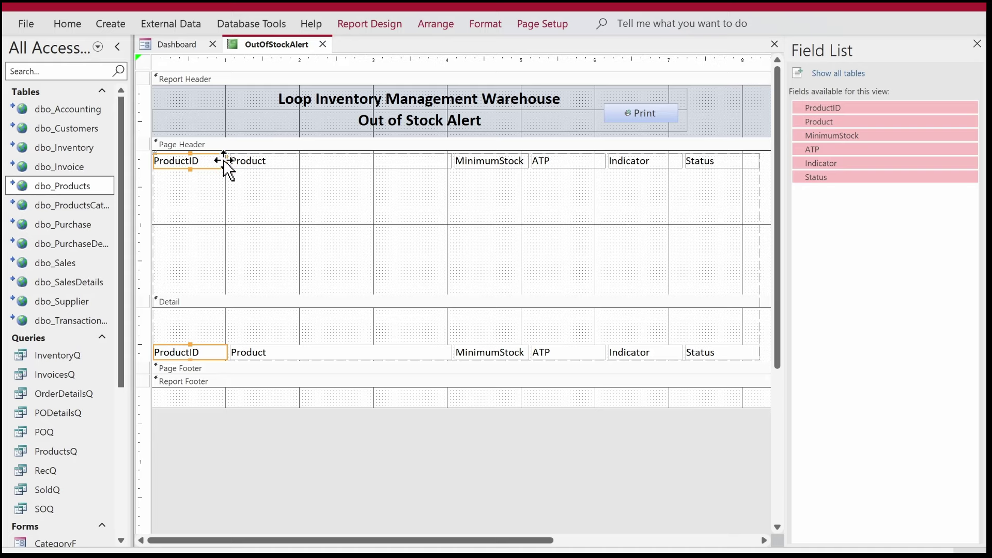
pyautogui.moveTo(226, 161); pyautogui.dragTo(202, 160)
pyautogui.click(194, 194)
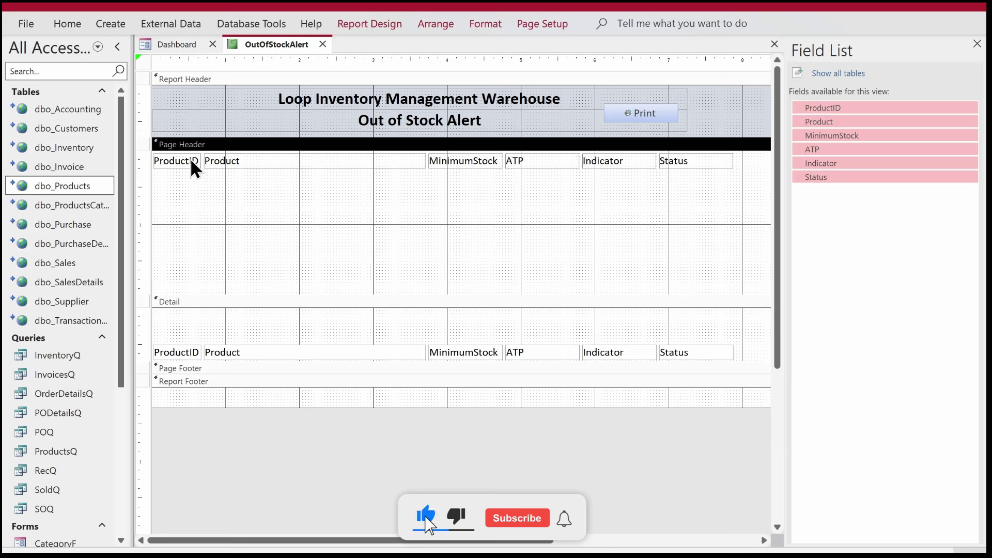
pyautogui.click(191, 160)
pyautogui.click(192, 160)
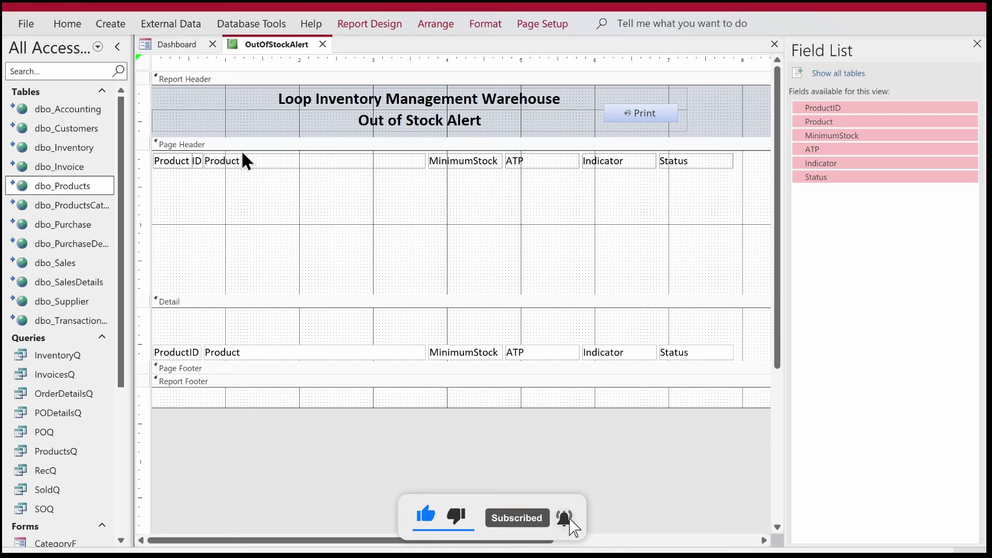
pyautogui.press('Return')
# Step: Narrow the Product column to about 2.5 inches and close the field list
pyautogui.click(412, 161)
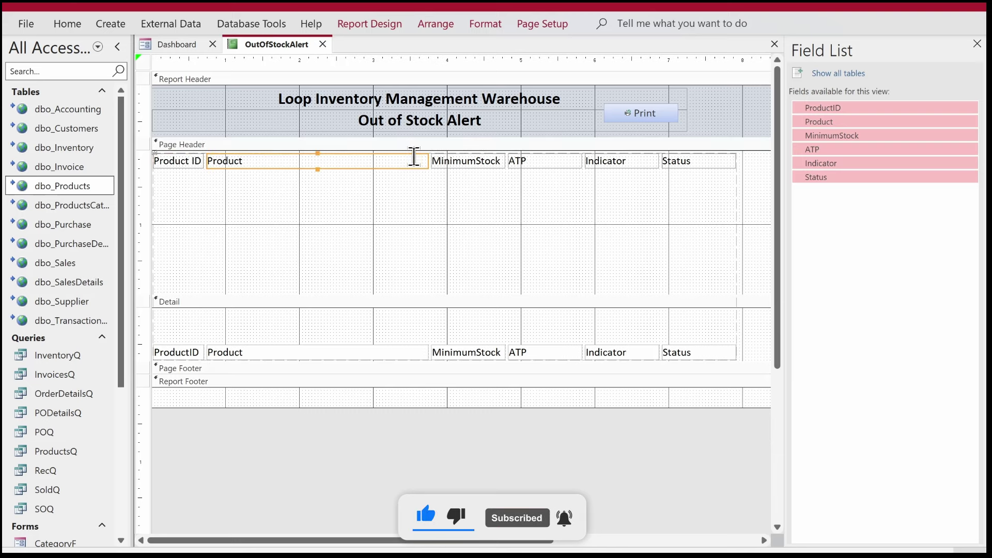
pyautogui.moveTo(427, 161); pyautogui.dragTo(364, 165)
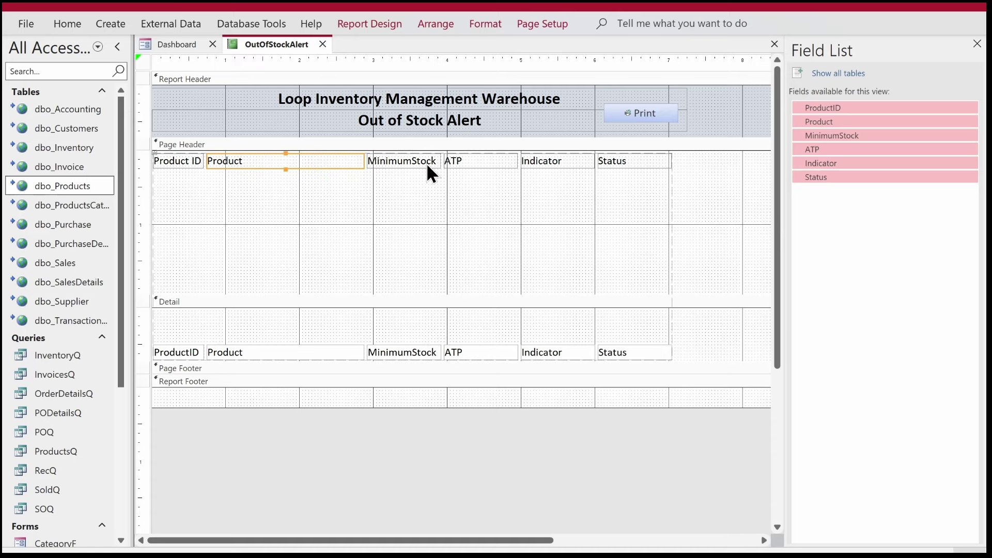
pyautogui.click(976, 45)
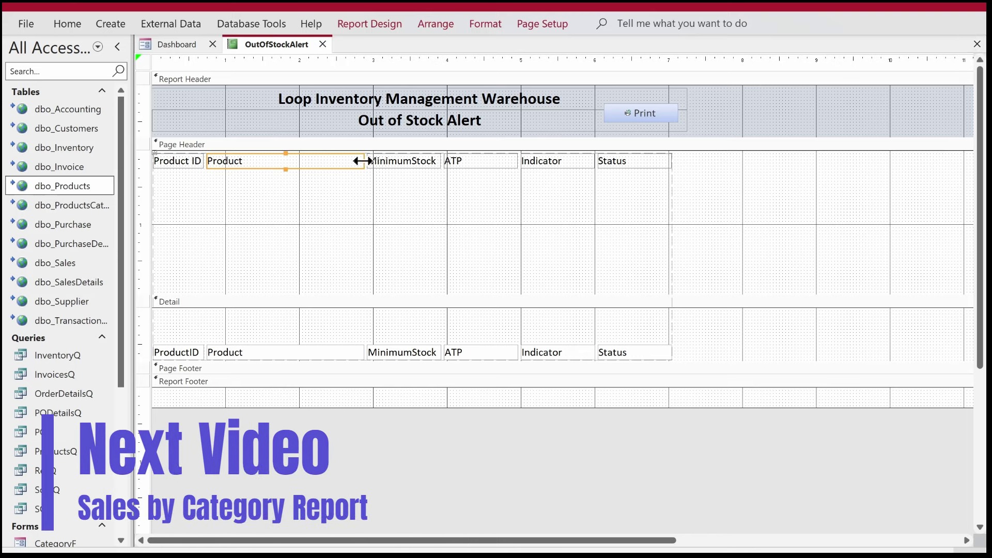
pyautogui.moveTo(362, 160); pyautogui.dragTo(394, 161)
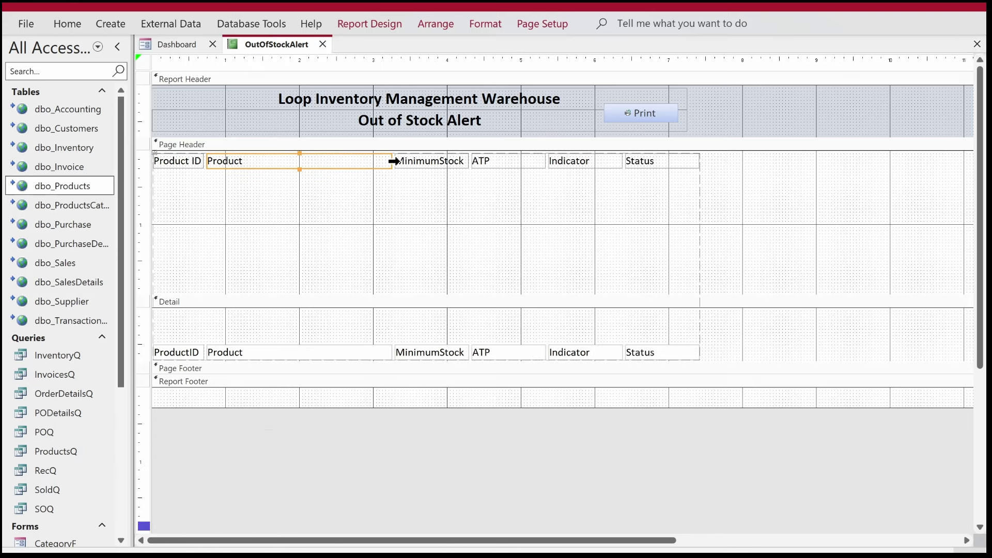
# Step: Change the MinimumStock header label to "Minimum Stock" and delete the entire Indicator column from the layout
pyautogui.click(446, 160)
pyautogui.click(445, 162)
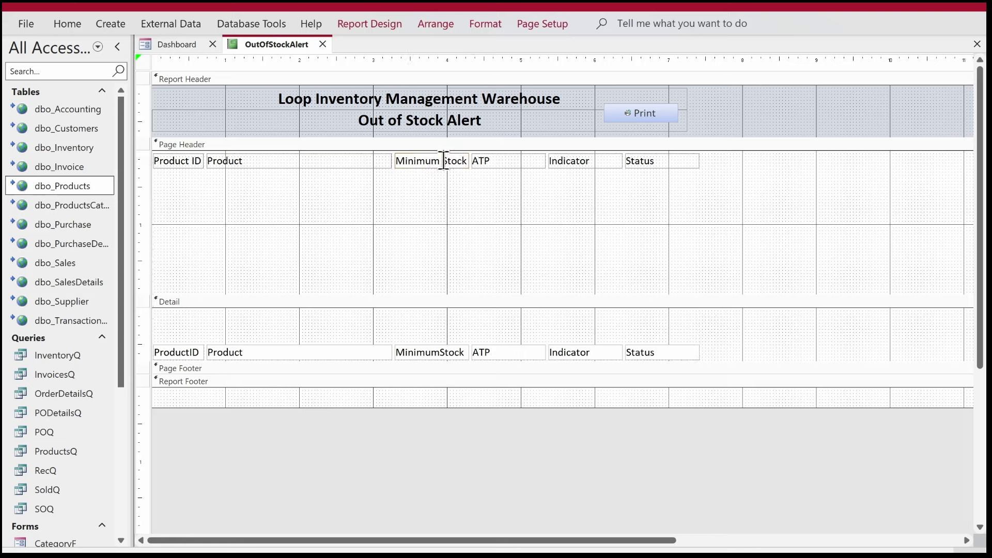
pyautogui.press('Return')
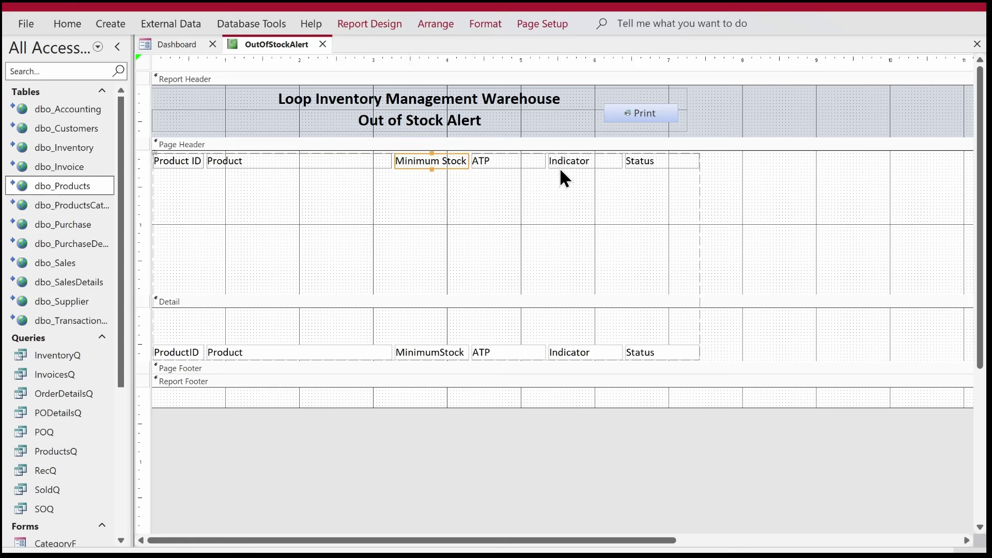
pyautogui.click(588, 149)
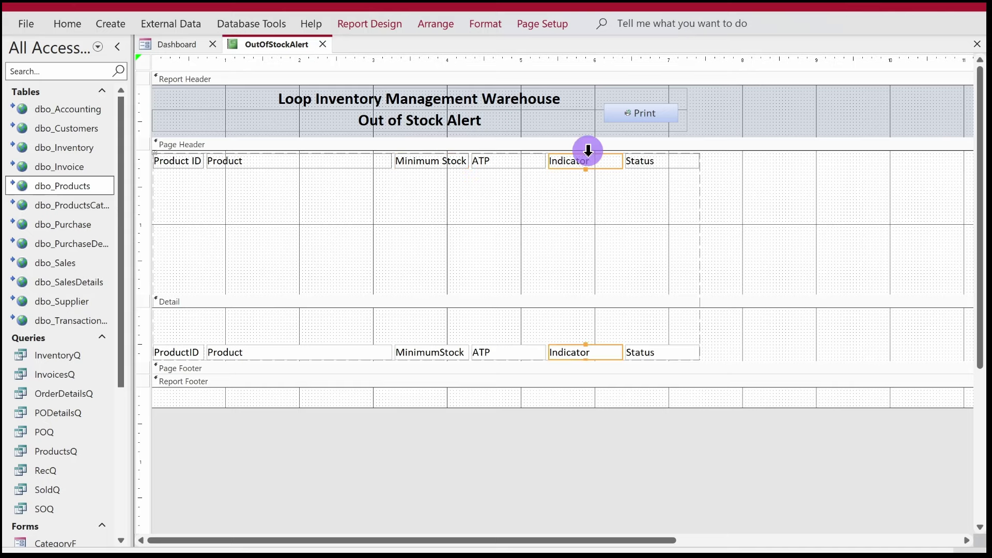
pyautogui.press('Delete')
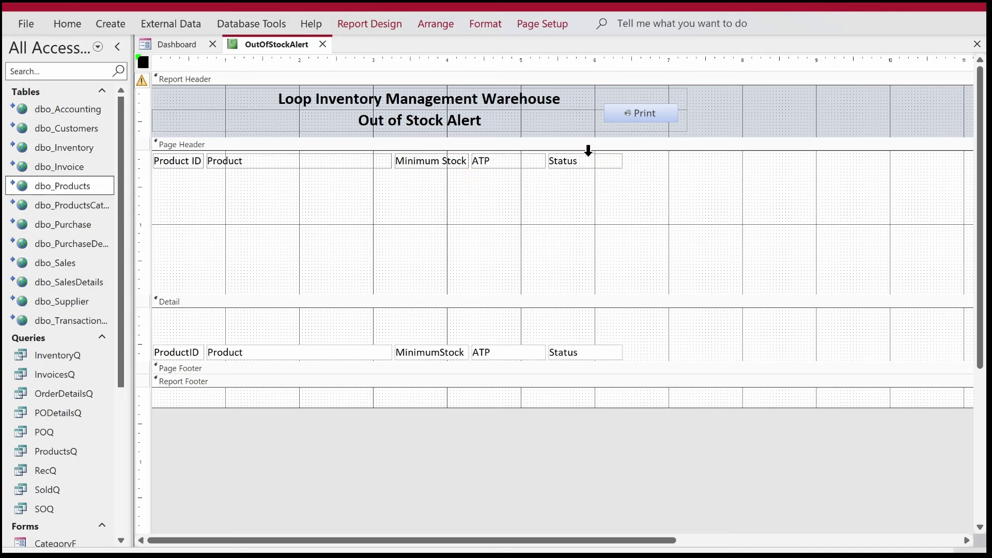
# Step: Widen the Product ID column to about 1 inch and the Product column to about 2.8 inches
pyautogui.click(192, 160)
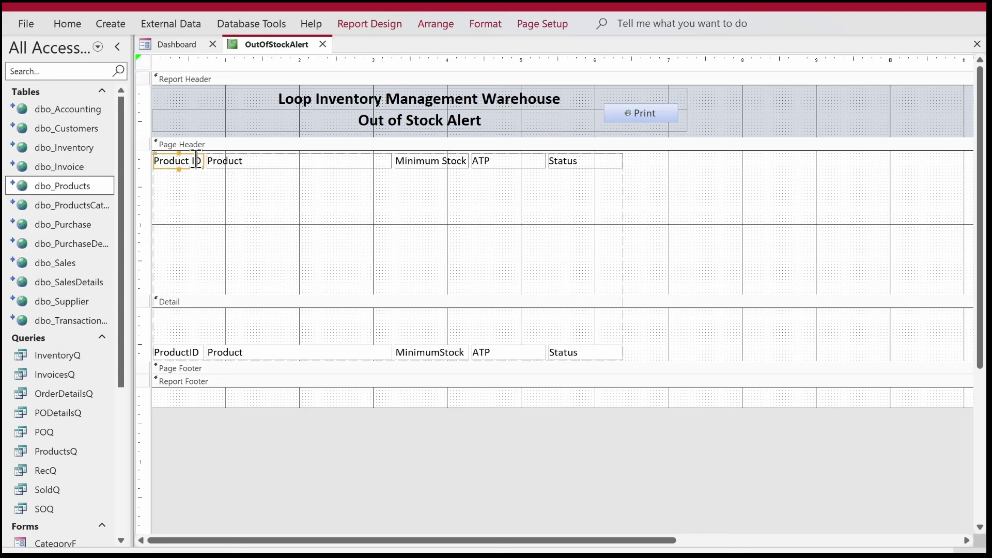
pyautogui.moveTo(202, 160); pyautogui.dragTo(226, 160)
pyautogui.click(327, 161)
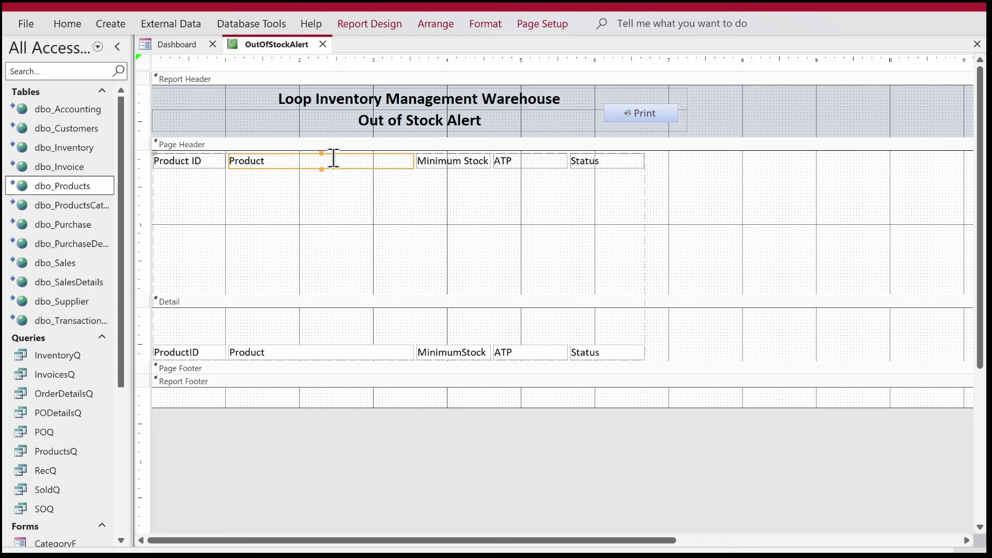
pyautogui.moveTo(412, 161); pyautogui.dragTo(438, 161)
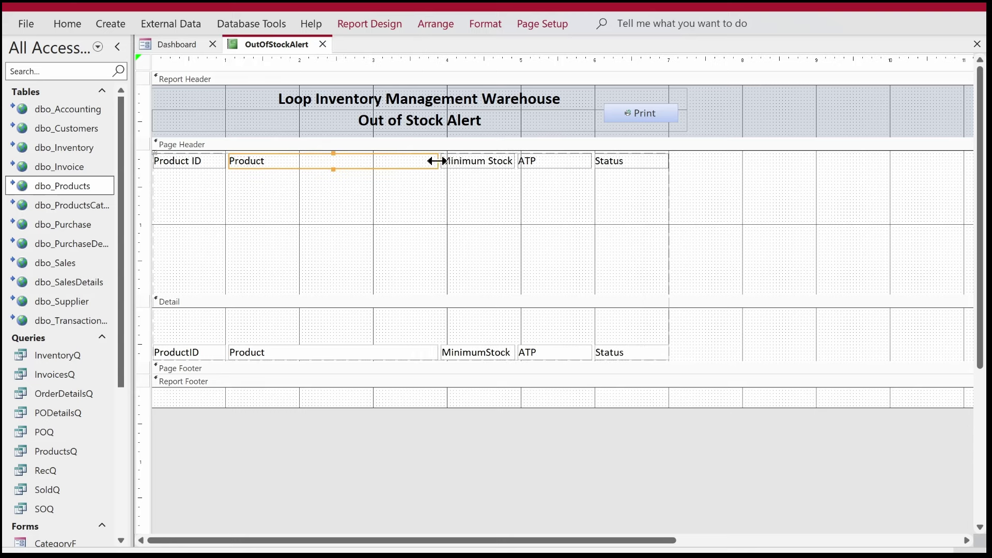
# Step: Move the Detail text boxes up to the top of their section, and shrink the Page Header's height to its label row
pyautogui.moveTo(706, 359); pyautogui.dragTo(130, 322)
pyautogui.moveTo(181, 351); pyautogui.dragTo(177, 316)
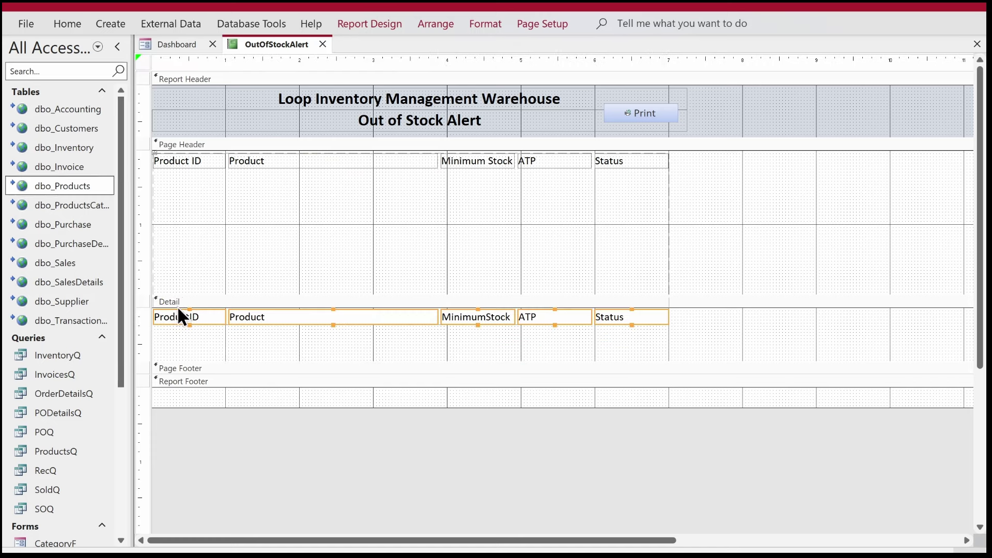
pyautogui.moveTo(550, 293); pyautogui.dragTo(533, 171)
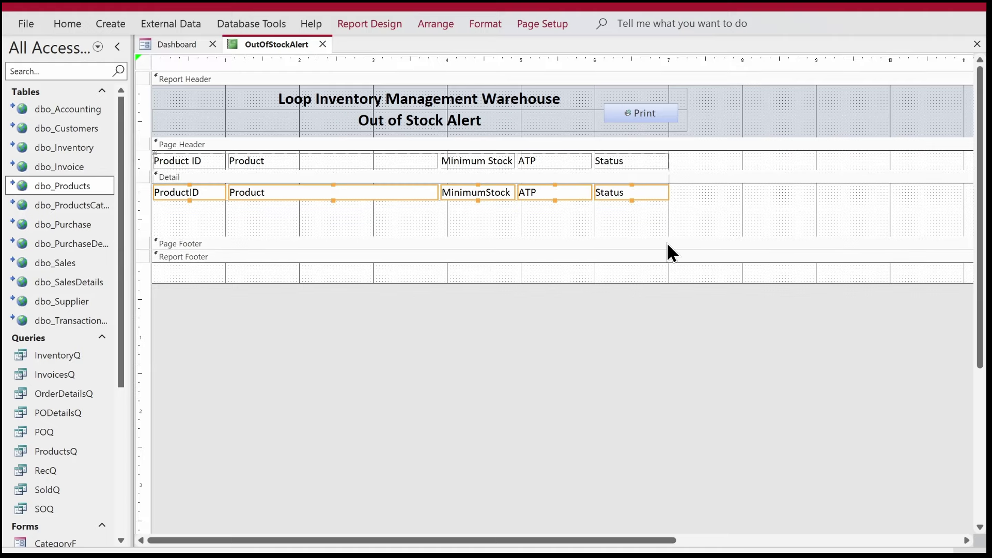
# Step: Select all the Page Header labels and Detail text boxes and change their shape outline
pyautogui.moveTo(698, 216); pyautogui.dragTo(188, 150)
pyautogui.click(76, 23)
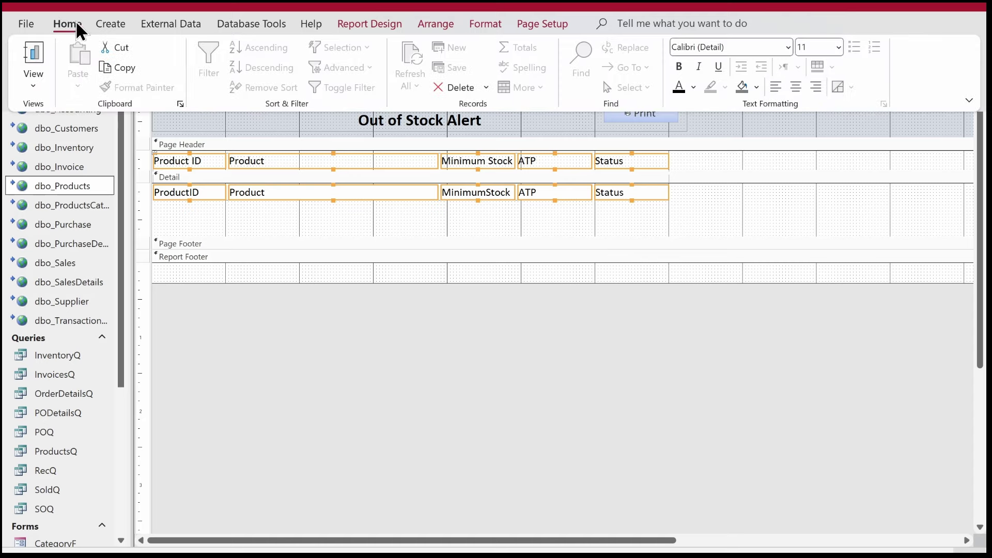
pyautogui.click(498, 23)
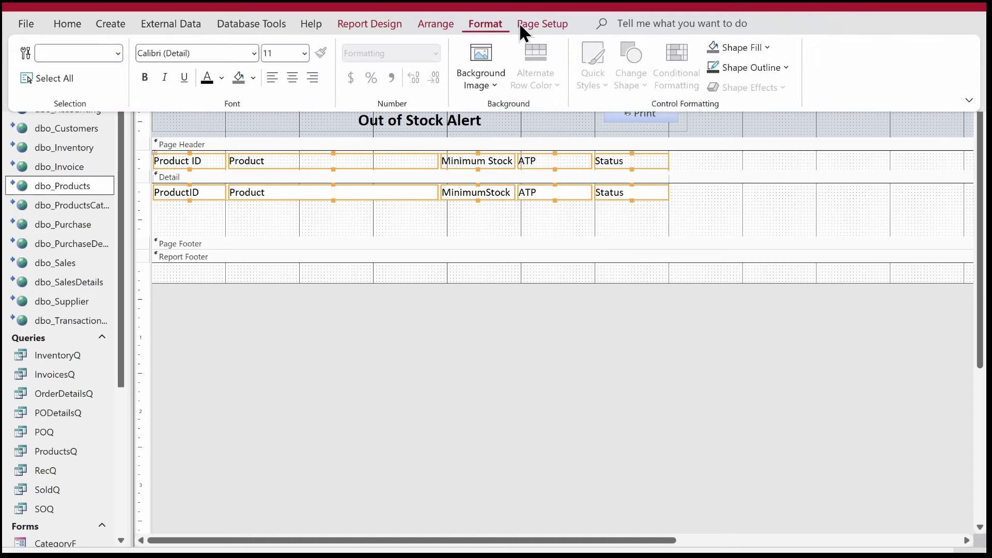
pyautogui.click(771, 67)
pyautogui.click(745, 387)
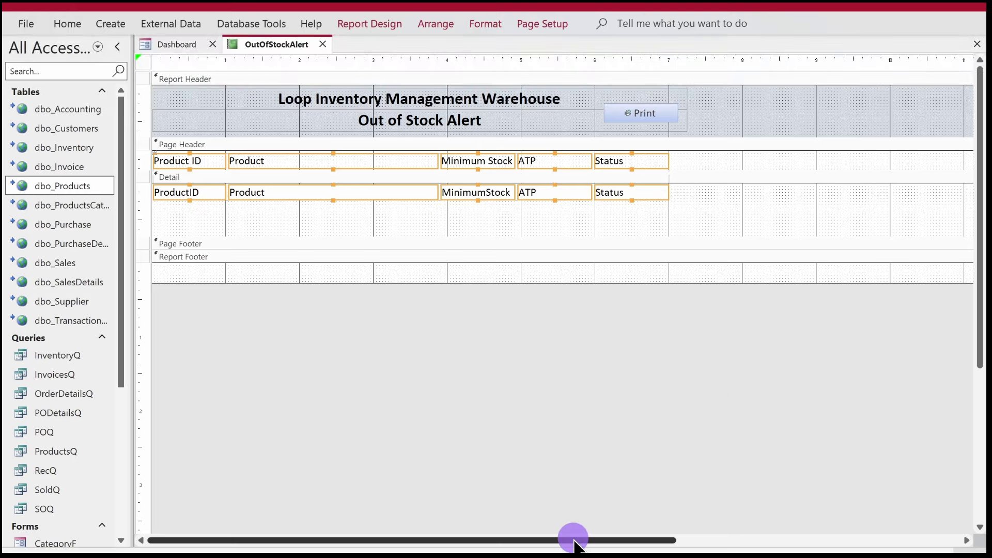
# Step: Narrow the report's overall width to about 7.25 inches, just past the Status column
pyautogui.moveTo(572, 541); pyautogui.dragTo(769, 540)
pyautogui.moveTo(795, 203); pyautogui.dragTo(463, 230)
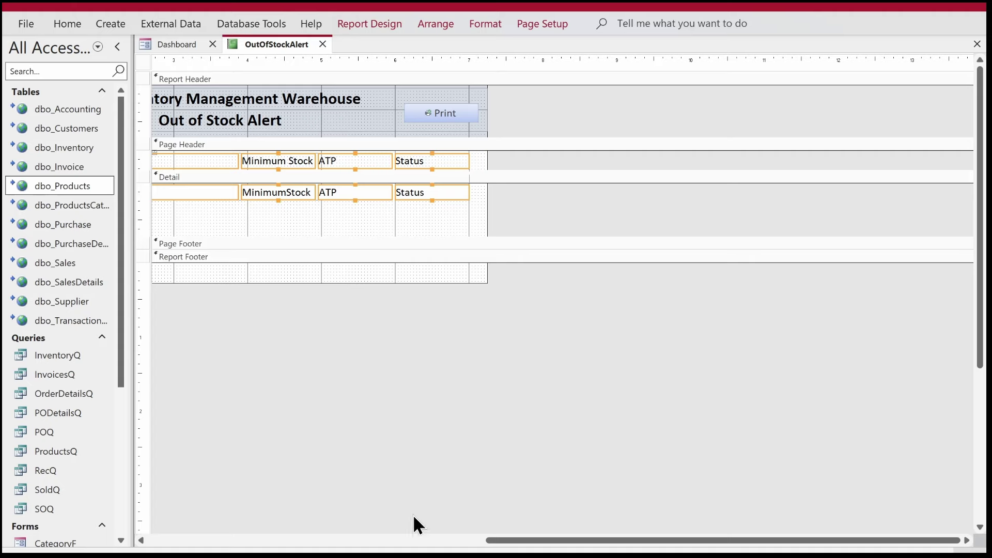
pyautogui.click(382, 542)
# Step: Widen the Product column slightly to about 2.9 inches
pyautogui.click(405, 209)
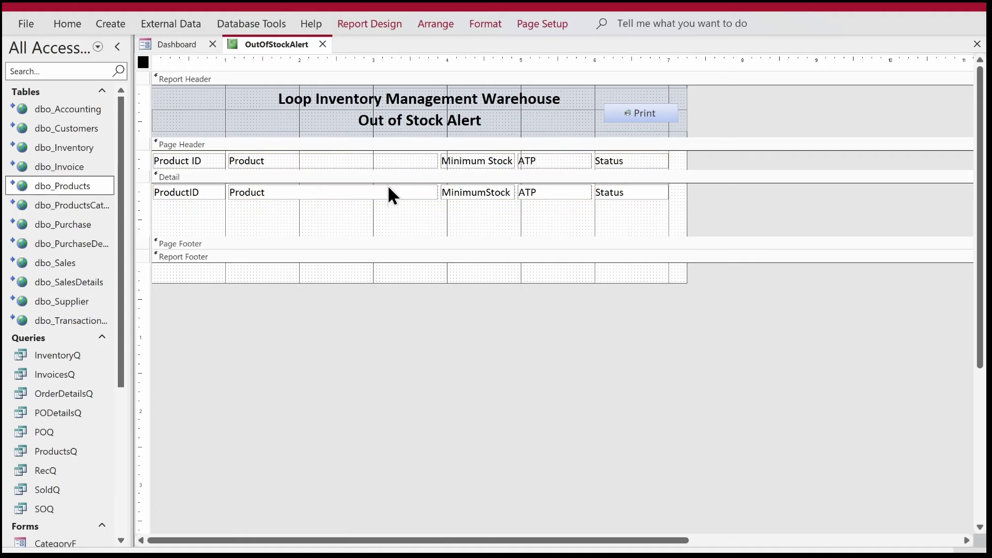
pyautogui.click(385, 190)
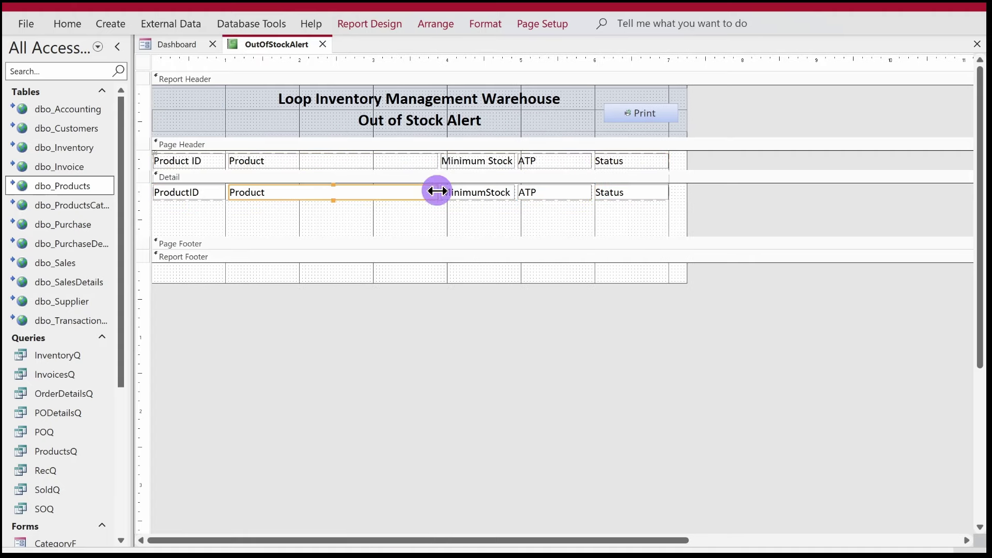
pyautogui.moveTo(437, 191); pyautogui.dragTo(444, 192)
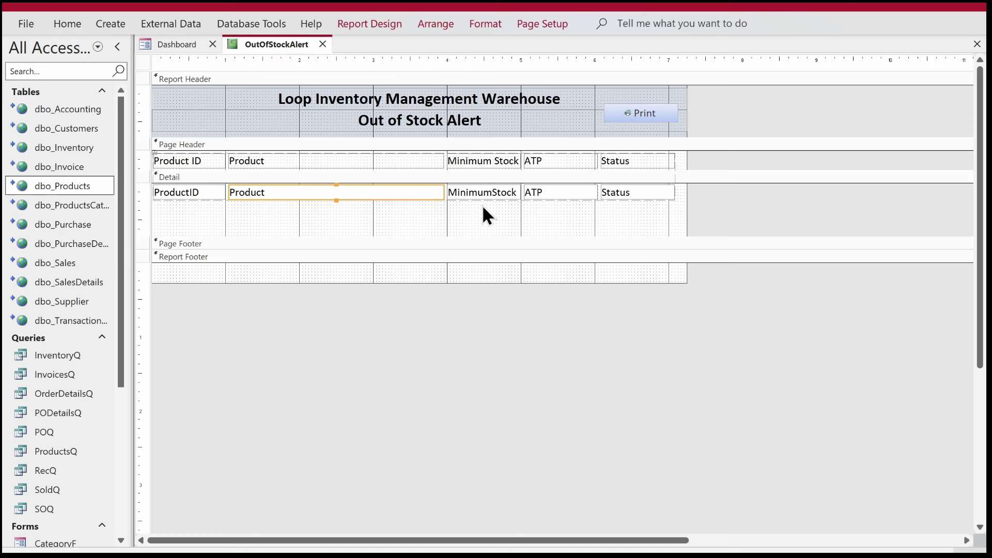
# Step: Draw a horizontal line about 7.08 inches wide along the lower edge of the Detail text boxes, from Product ID to Status
pyautogui.click(658, 208)
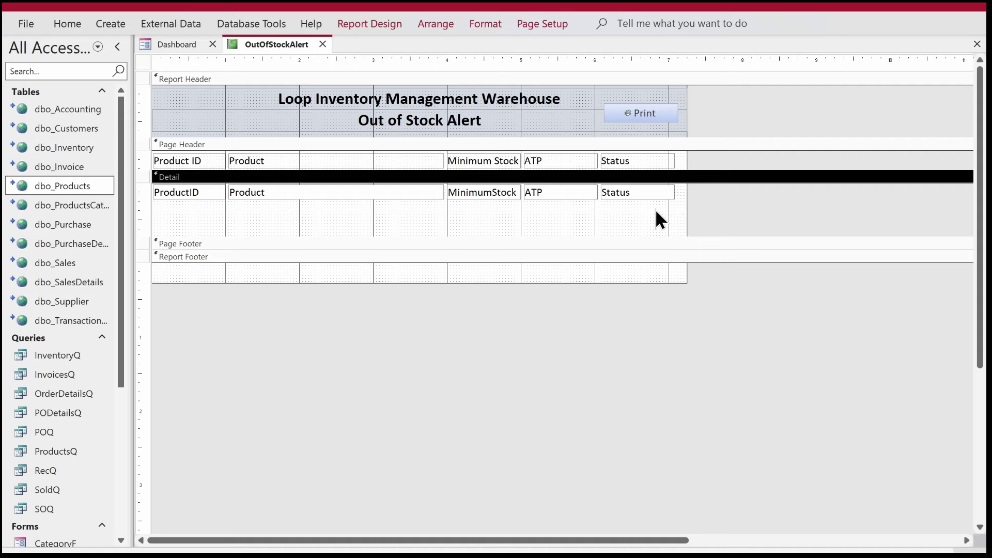
pyautogui.click(362, 26)
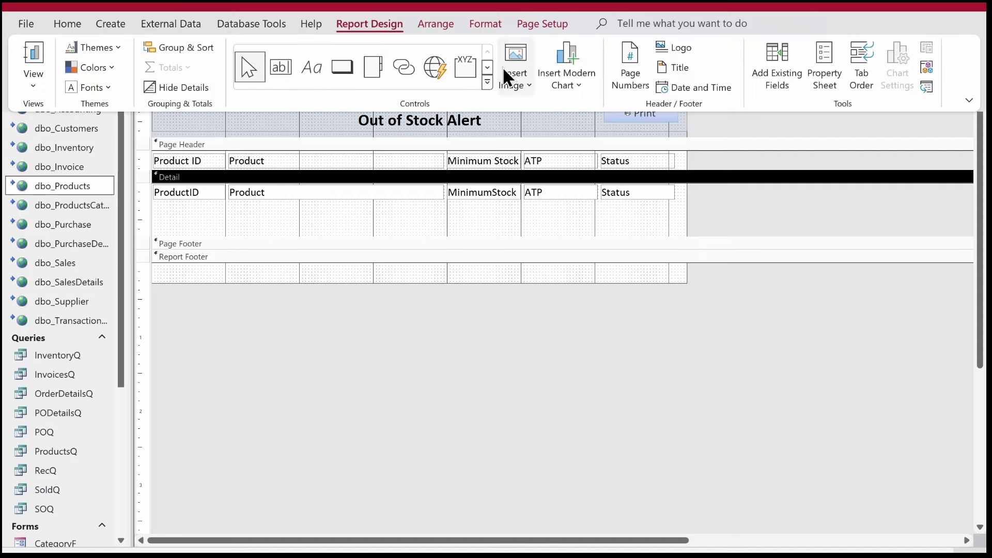
pyautogui.click(484, 65)
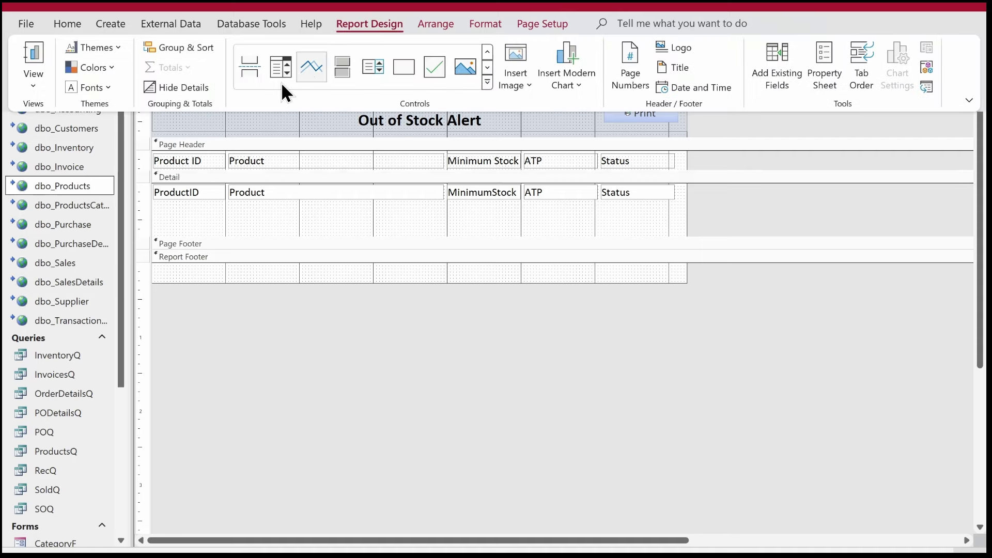
pyautogui.click(312, 66)
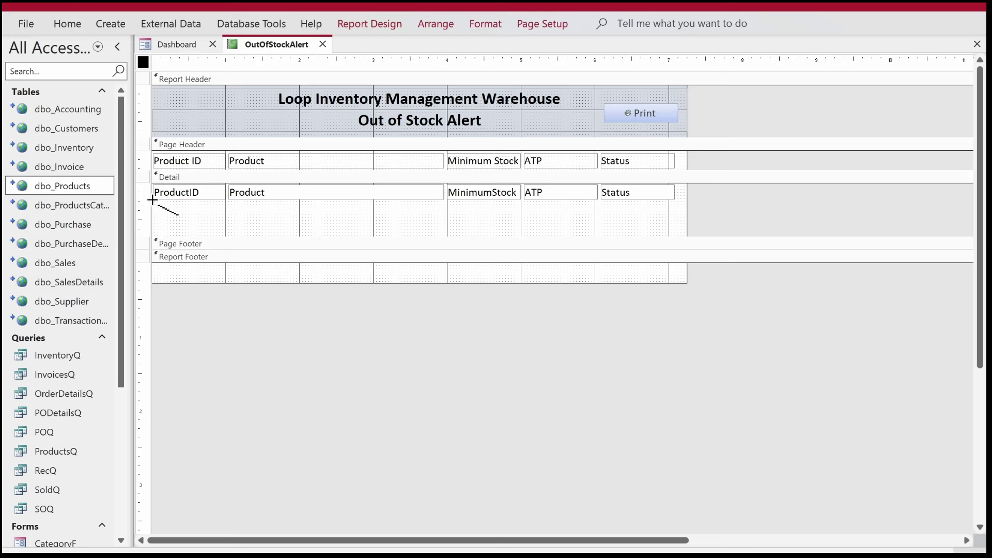
pyautogui.moveTo(152, 199); pyautogui.dragTo(676, 198)
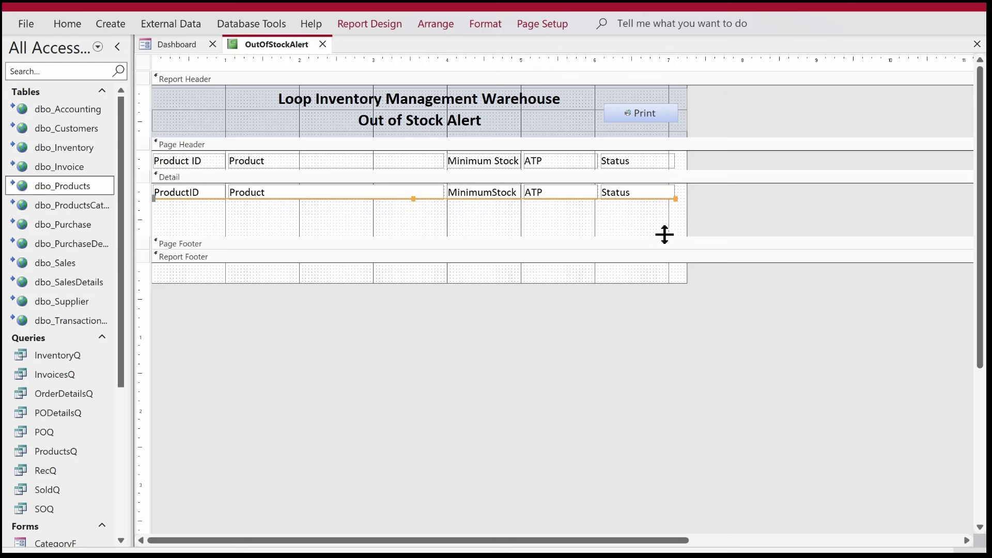
# Step: Try to fit the Detail section's height to its text boxes and nudge the line
pyautogui.moveTo(665, 234); pyautogui.dragTo(653, 203)
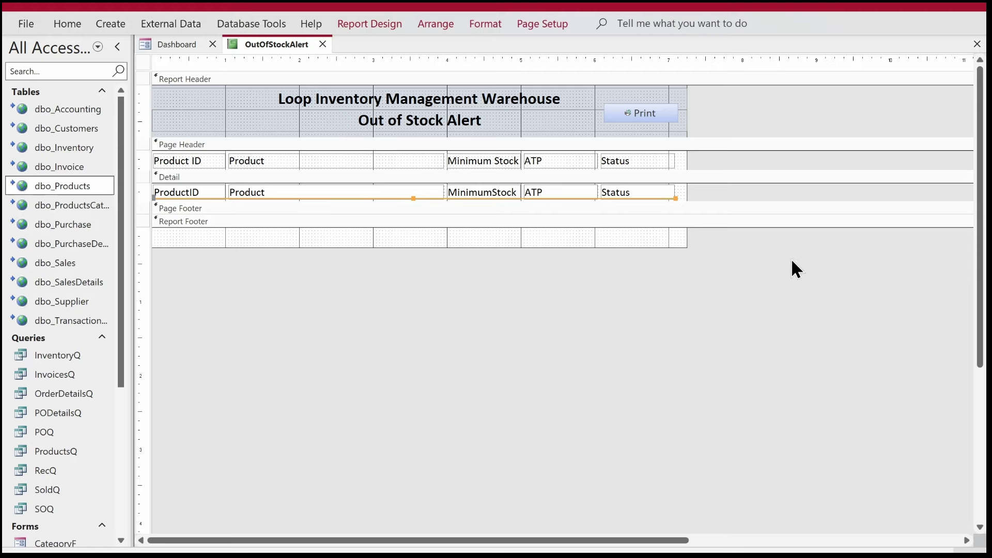
pyautogui.moveTo(742, 206); pyautogui.dragTo(746, 246)
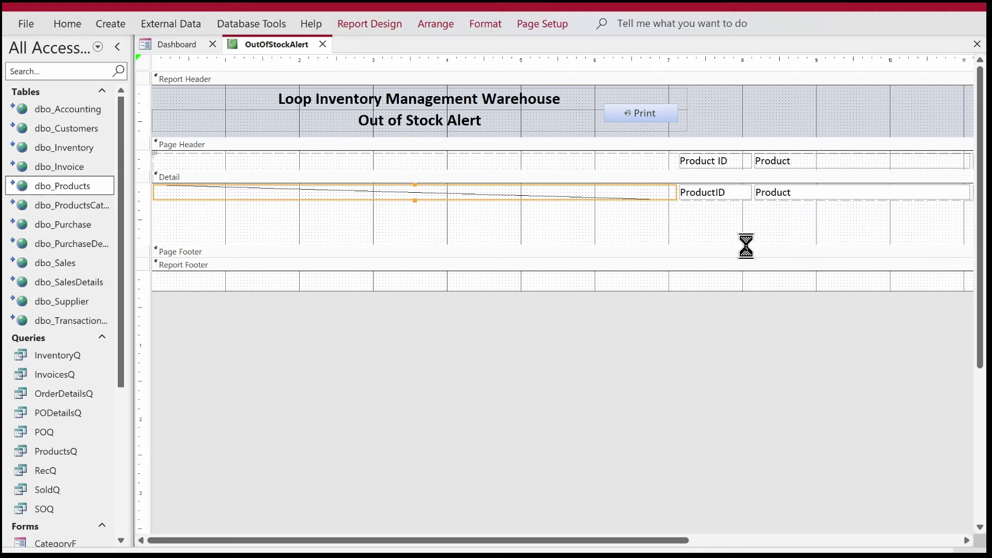
pyautogui.moveTo(647, 199); pyautogui.dragTo(644, 194)
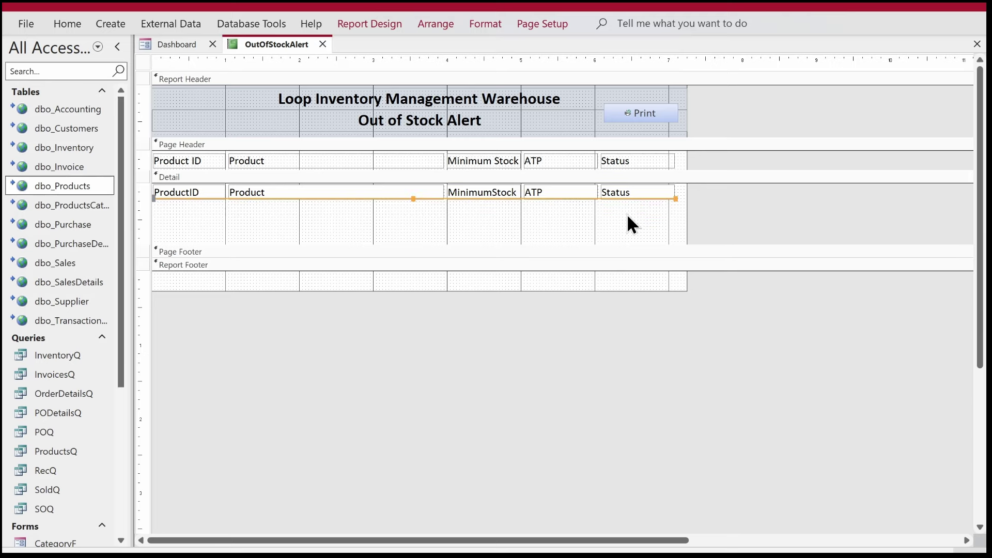
# Step: Set the Top position of the line under the Detail text boxes to 0.23 inches
pyautogui.click(376, 20)
pyautogui.click(831, 57)
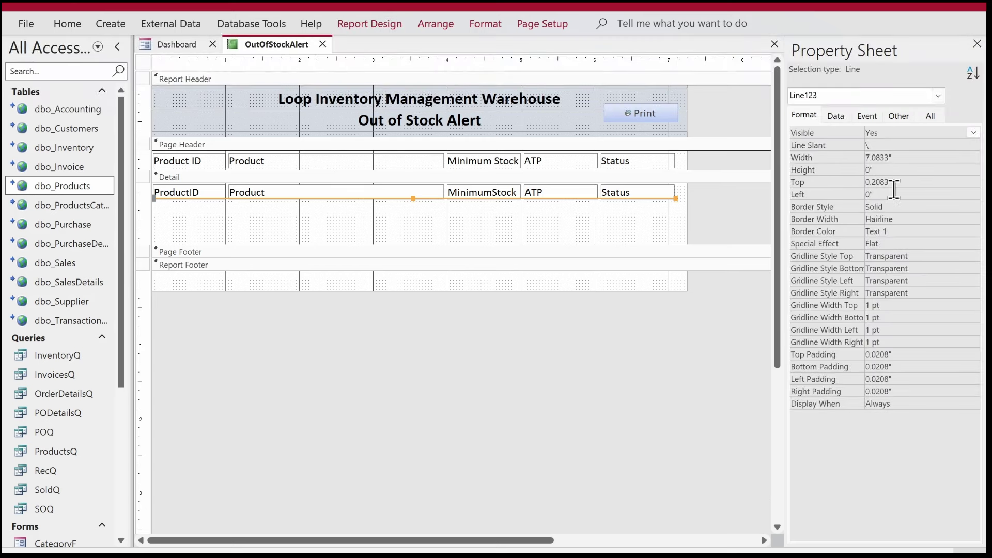
pyautogui.click(895, 182)
pyautogui.press('BackSpace')
pyautogui.press('BackSpace')
pyautogui.press('BackSpace')
pyautogui.press('BackSpace')
pyautogui.write('3')
pyautogui.press('Return')
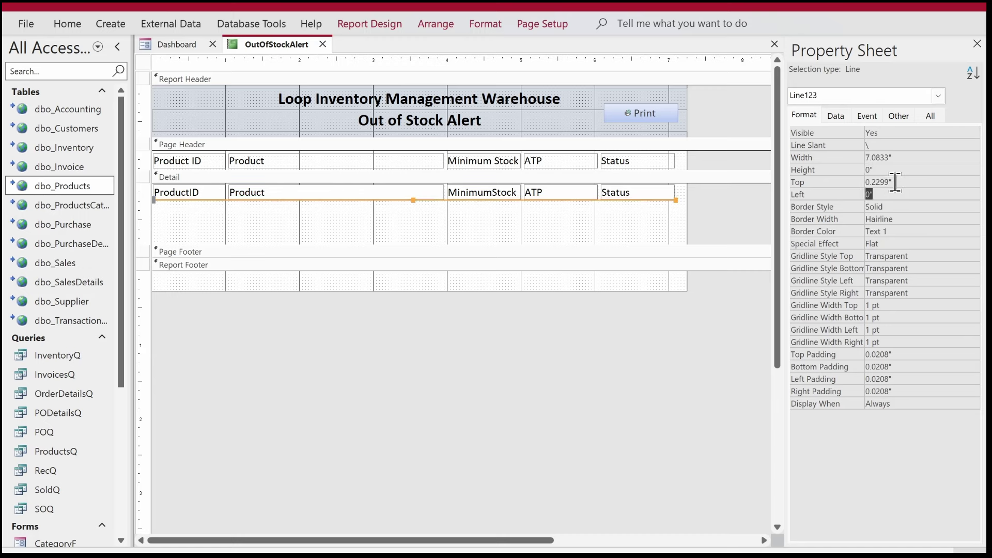
pyautogui.click(893, 182)
# Step: Shrink the Detail section to about 0.24 inches high and check the layout in Report View
pyautogui.click(550, 240)
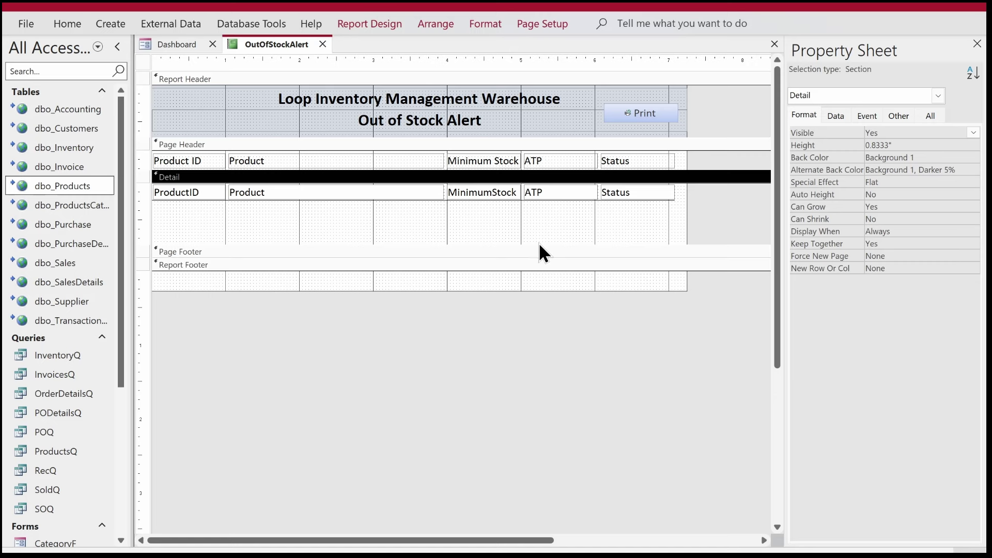
pyautogui.moveTo(538, 246); pyautogui.dragTo(538, 201)
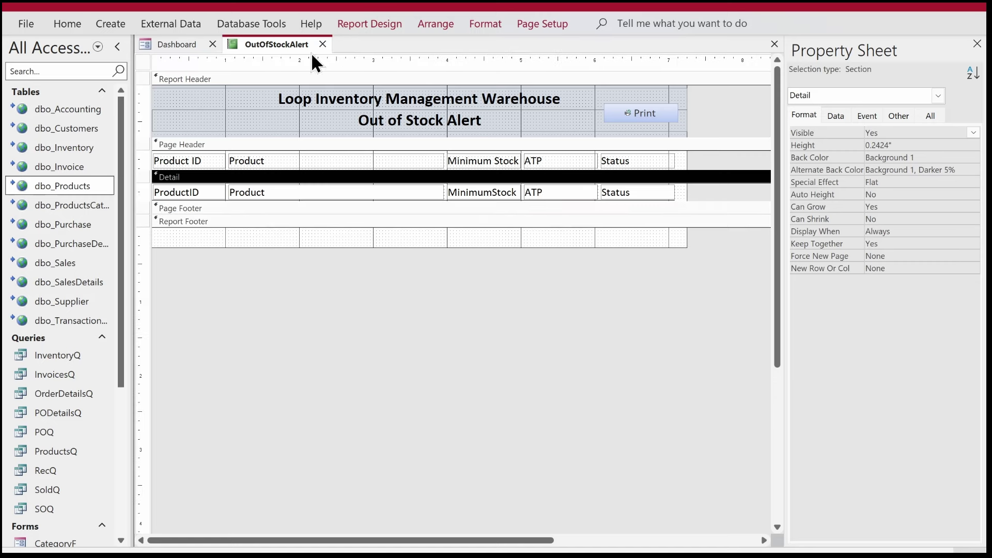
pyautogui.rightClick(285, 42)
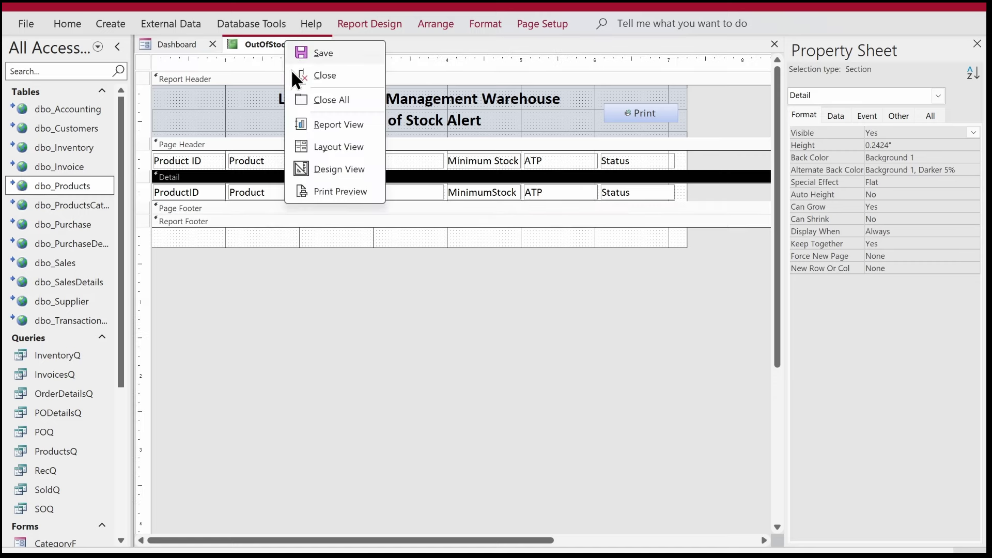
pyautogui.click(300, 125)
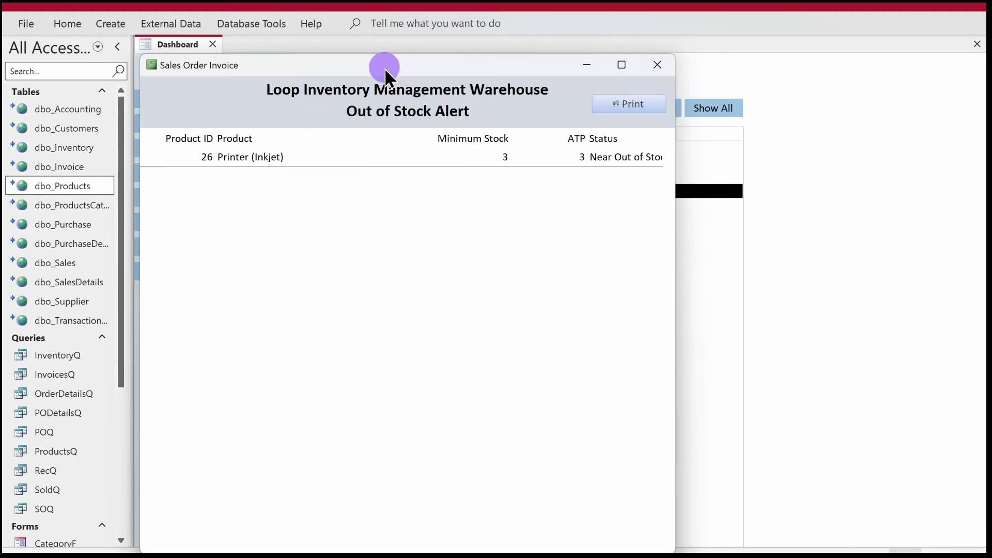
pyautogui.moveTo(383, 71); pyautogui.dragTo(513, 57)
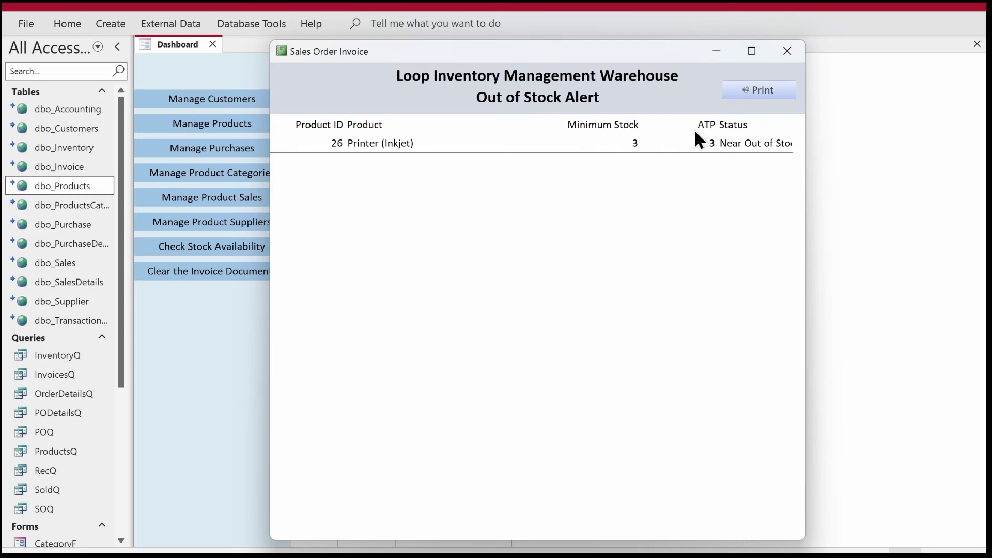
# Step: Return to Design View and center the text of the Product ID label and its Detail text box
pyautogui.rightClick(553, 220)
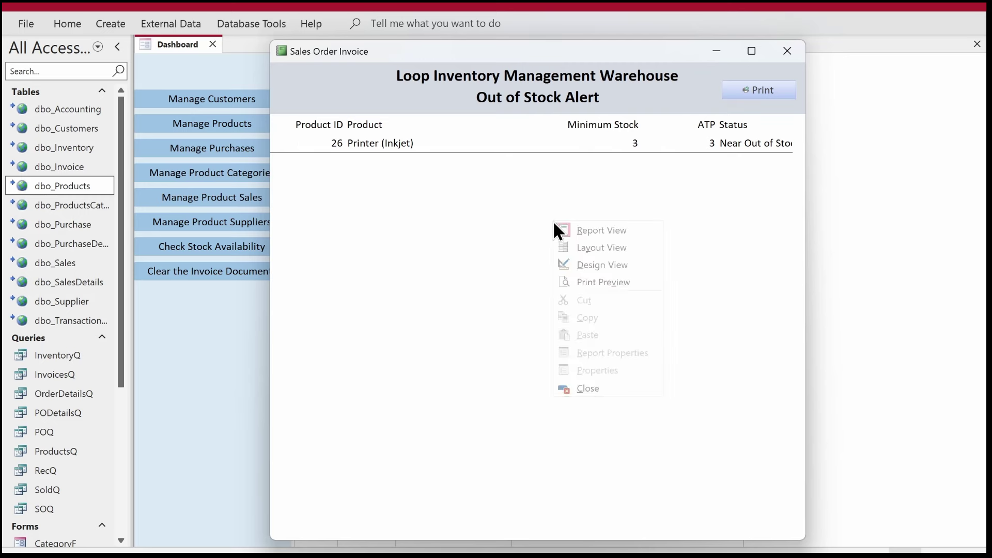
pyautogui.click(574, 264)
pyautogui.click(190, 150)
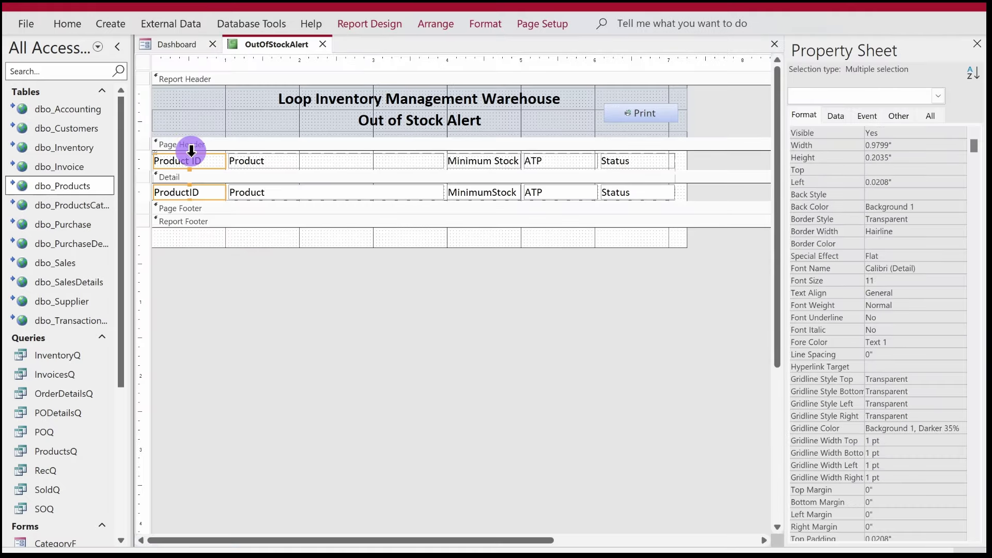
pyautogui.click(68, 24)
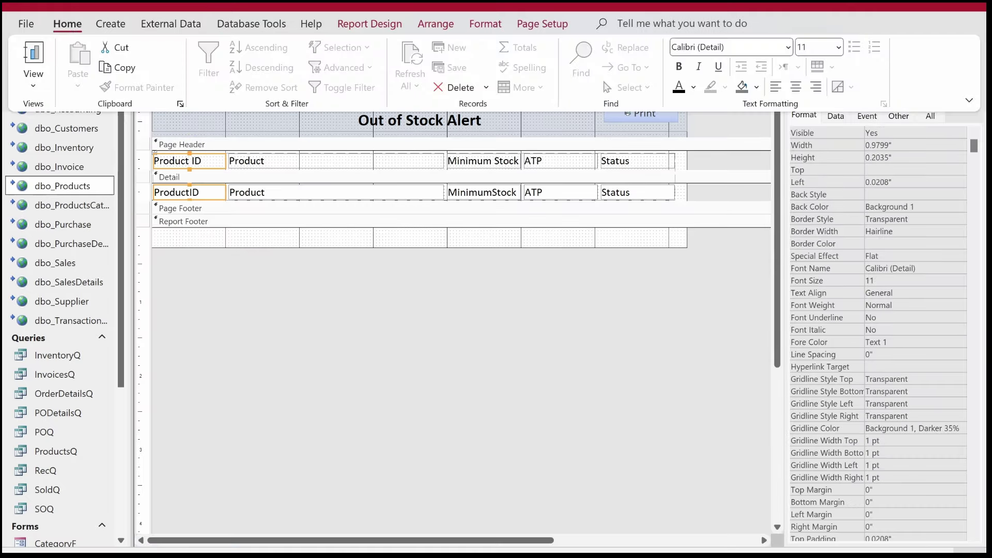
pyautogui.click(796, 87)
# Step: Center the text of the Minimum Stock and ATP labels together with their Detail text boxes
pyautogui.click(509, 151)
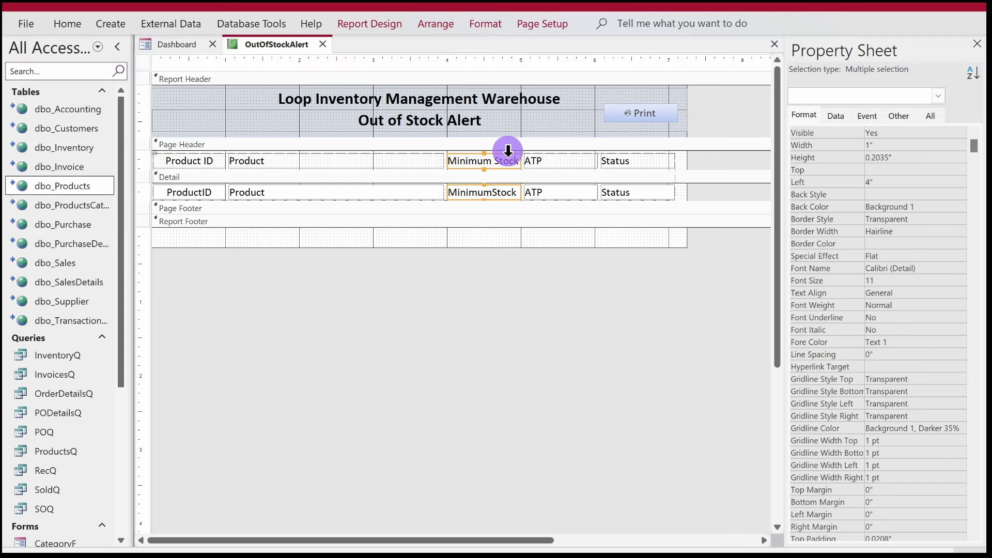
pyautogui.keyDown('shift'); pyautogui.click(545, 153); pyautogui.keyUp('shift')
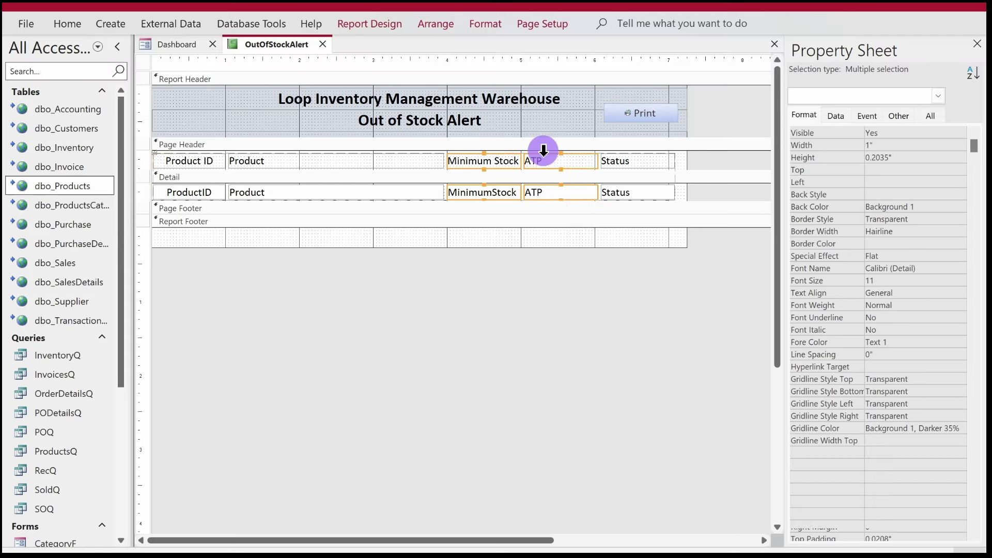
pyautogui.click(75, 24)
pyautogui.click(795, 89)
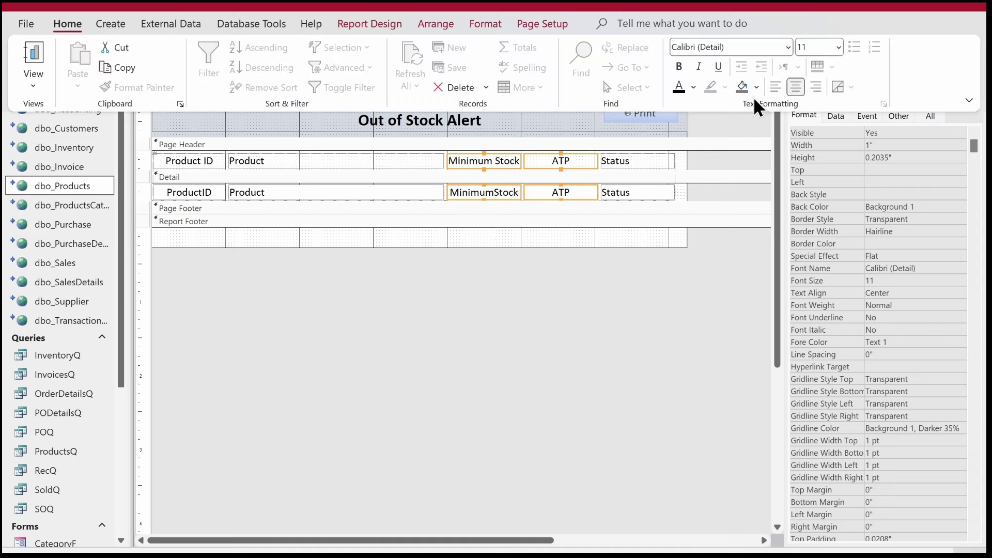
# Step: Make all the Page Header labels bold
pyautogui.click(524, 278)
pyautogui.moveTo(702, 146); pyautogui.dragTo(178, 165)
pyautogui.hotkey('ctrl', 'b')
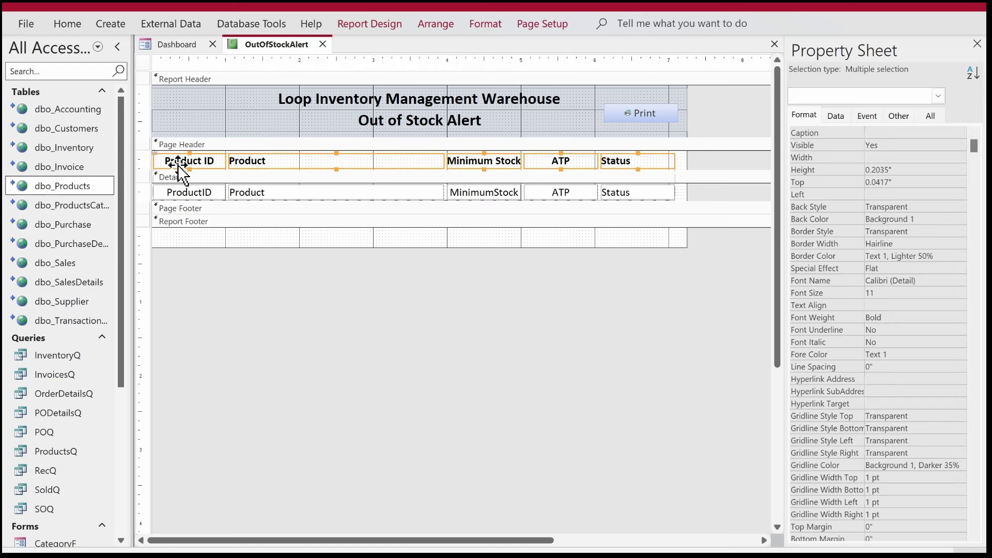
pyautogui.click(437, 289)
# Step: Check the header and column formatting in Report View, including whether the Status text fits its column
pyautogui.rightClick(255, 46)
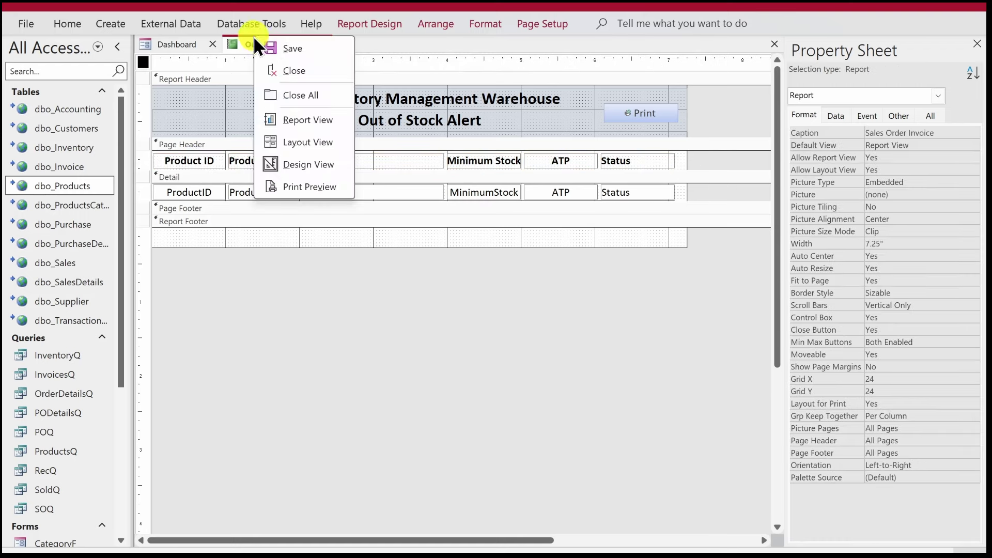
pyautogui.rightClick(265, 44)
pyautogui.click(311, 124)
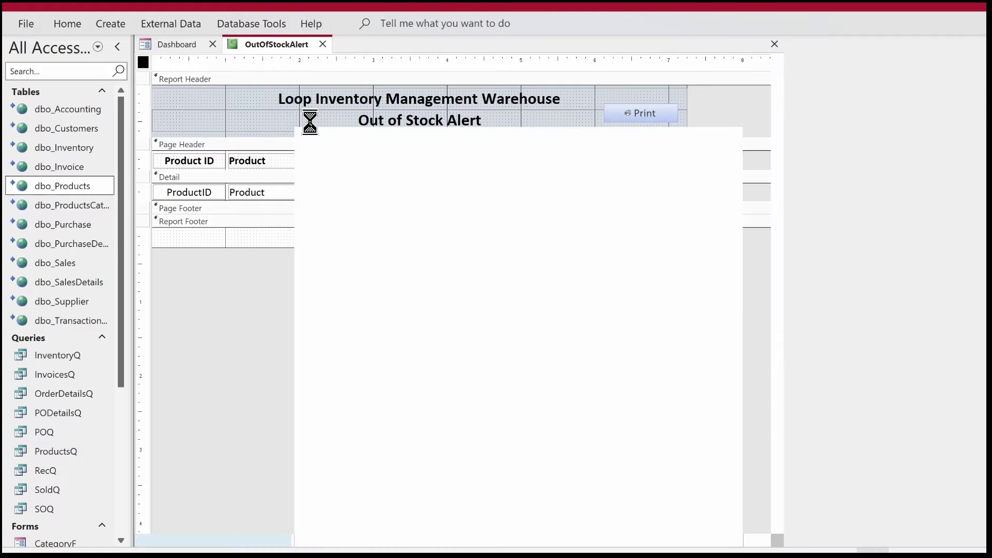
pyautogui.moveTo(445, 73); pyautogui.dragTo(515, 70)
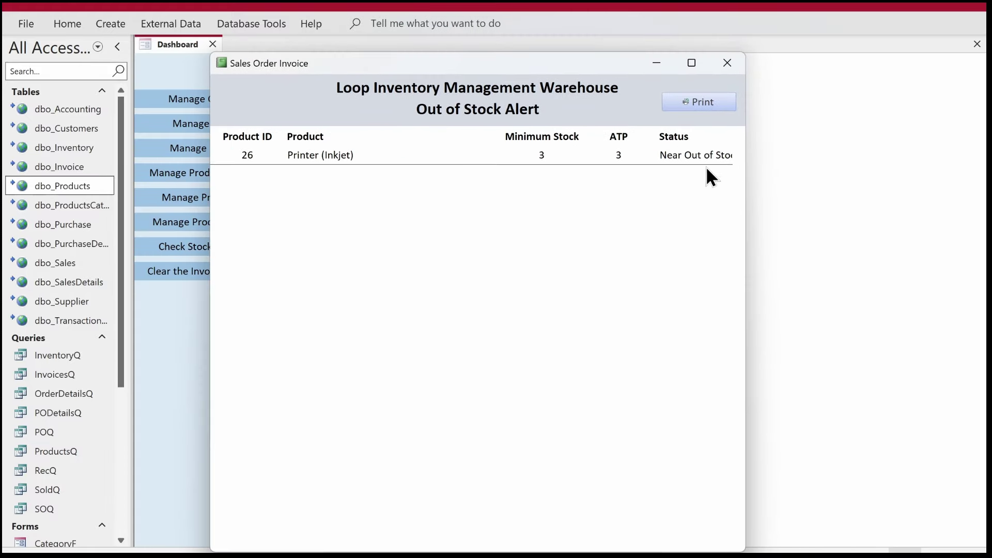
pyautogui.moveTo(700, 156); pyautogui.dragTo(764, 183)
# Step: Back in Design View, widen the Status label and text box to about 1.2 inches, extending the line along with them
pyautogui.rightClick(608, 225)
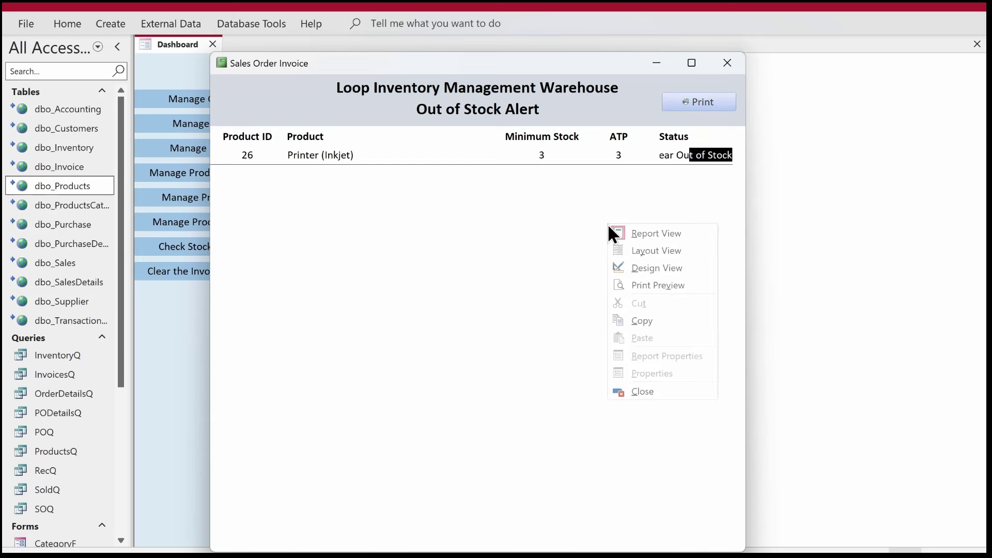
pyautogui.click(637, 268)
pyautogui.click(407, 152)
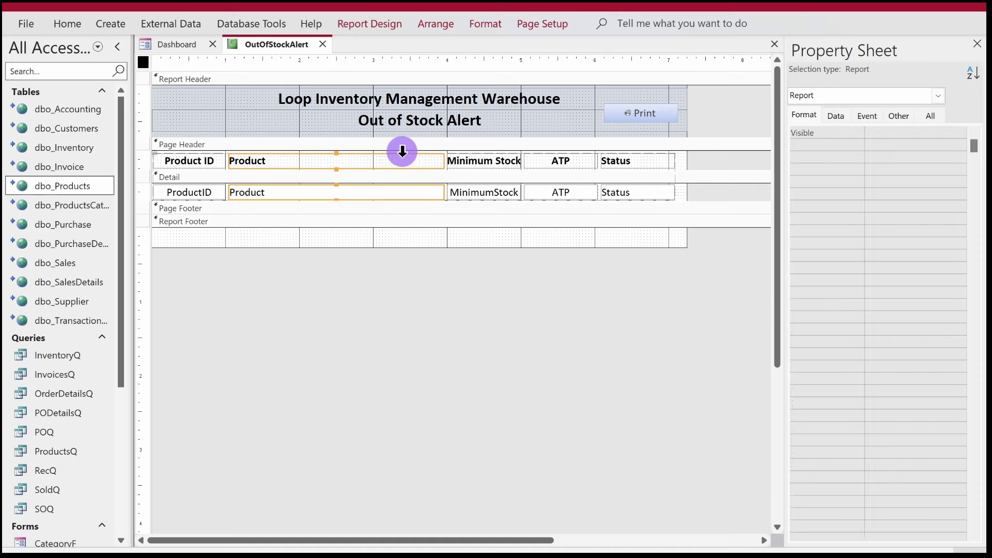
pyautogui.moveTo(678, 168); pyautogui.dragTo(691, 195)
pyautogui.hotkey('ctrl', 'z')
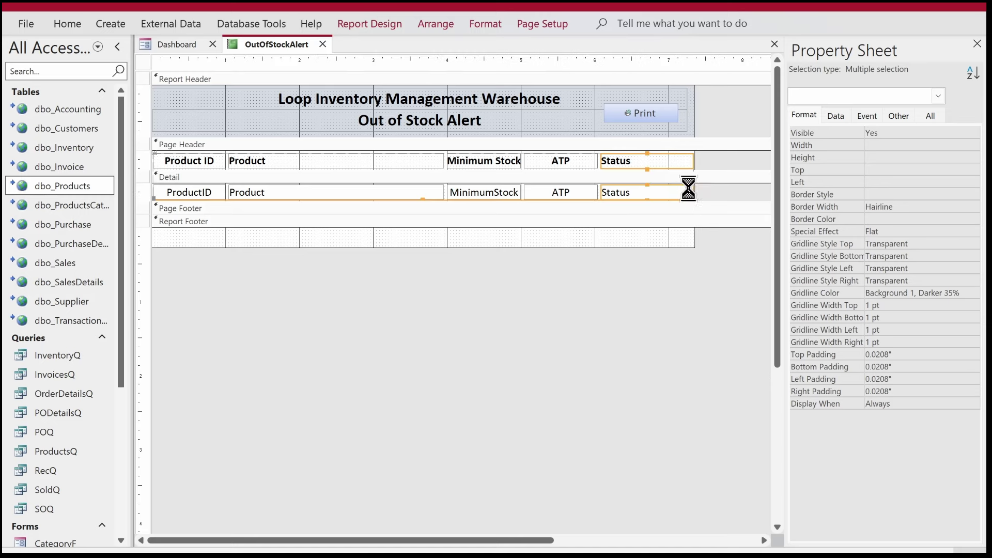
pyautogui.moveTo(676, 191); pyautogui.dragTo(691, 192)
# Step: Review the Out of Stock Alert report in Report View, checking the Status column and line, and close it
pyautogui.rightClick(289, 44)
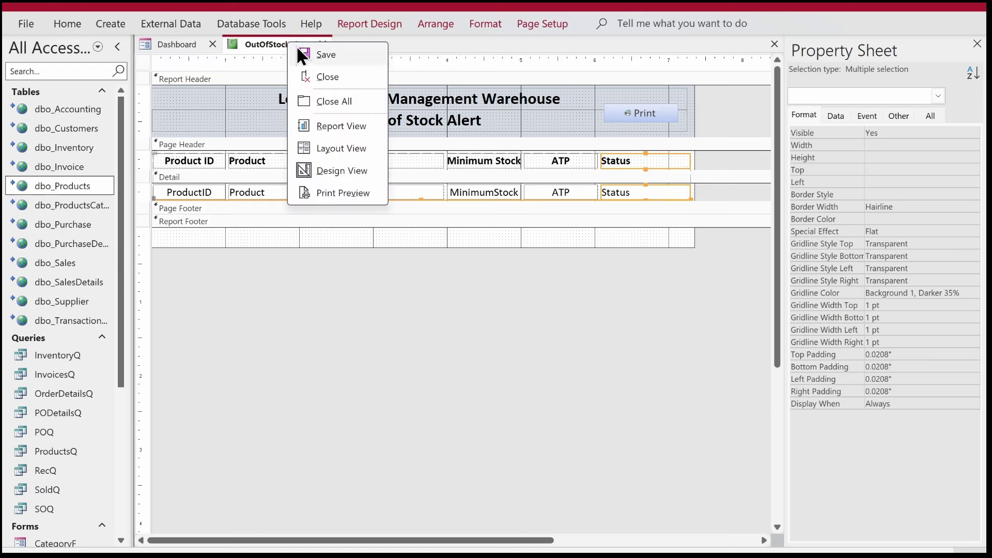
pyautogui.click(325, 136)
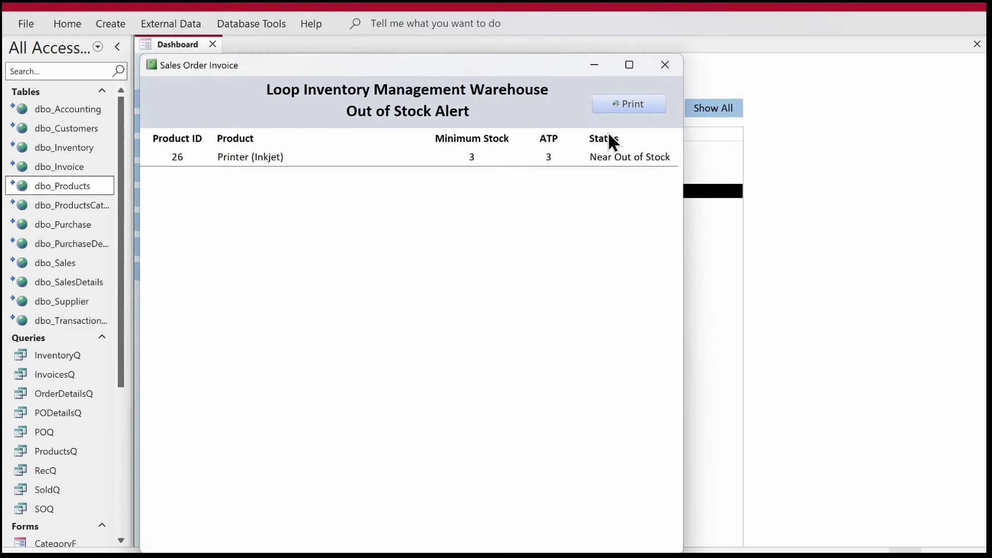
pyautogui.moveTo(364, 66); pyautogui.dragTo(464, 62)
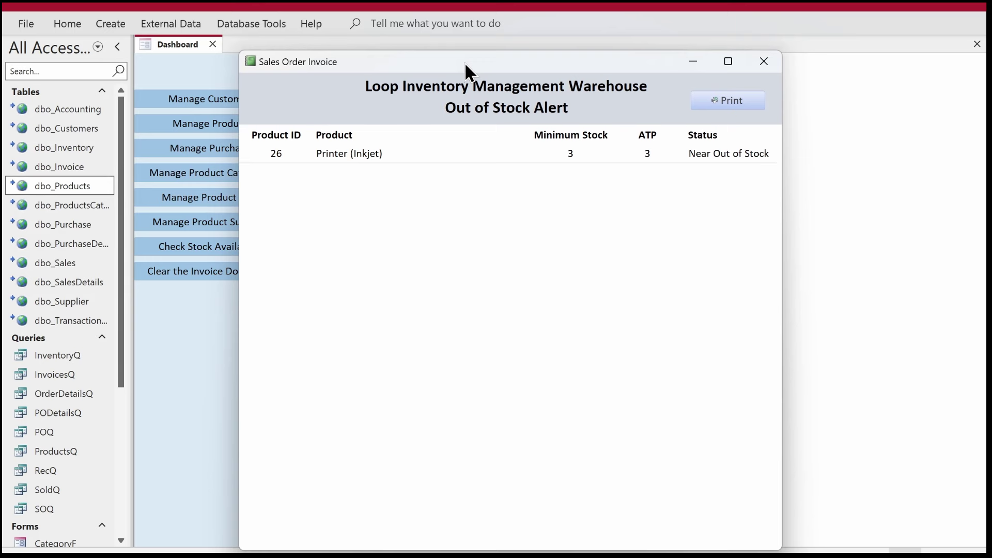
pyautogui.moveTo(465, 63); pyautogui.dragTo(423, 61)
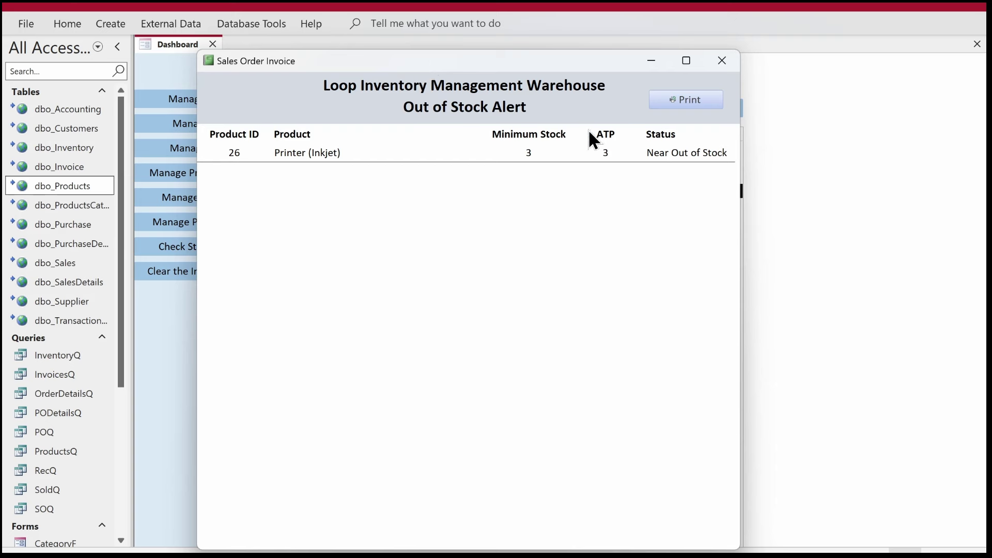
pyautogui.click(722, 66)
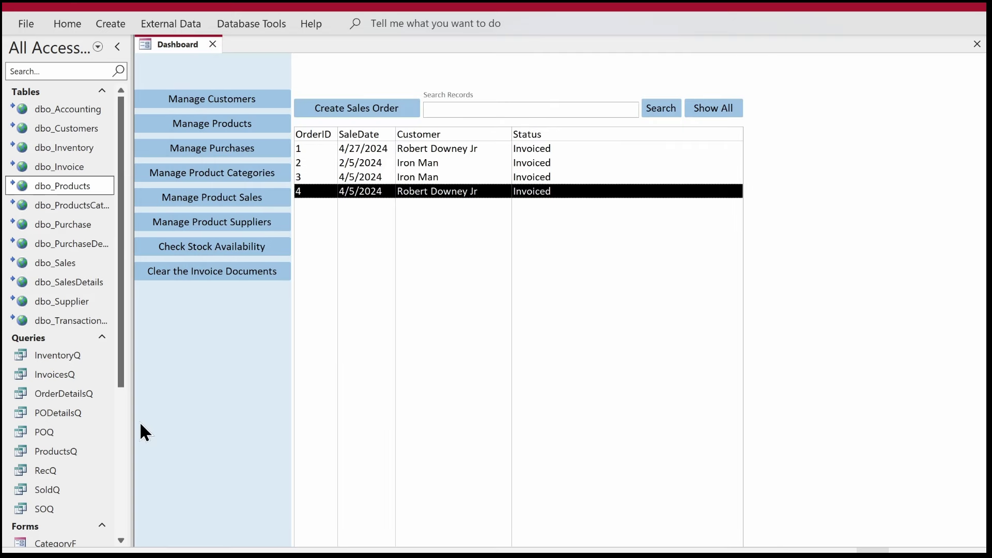
# Step: Duplicate the OutOfStockAlert report as a new report named DailySale
pyautogui.click(120, 422)
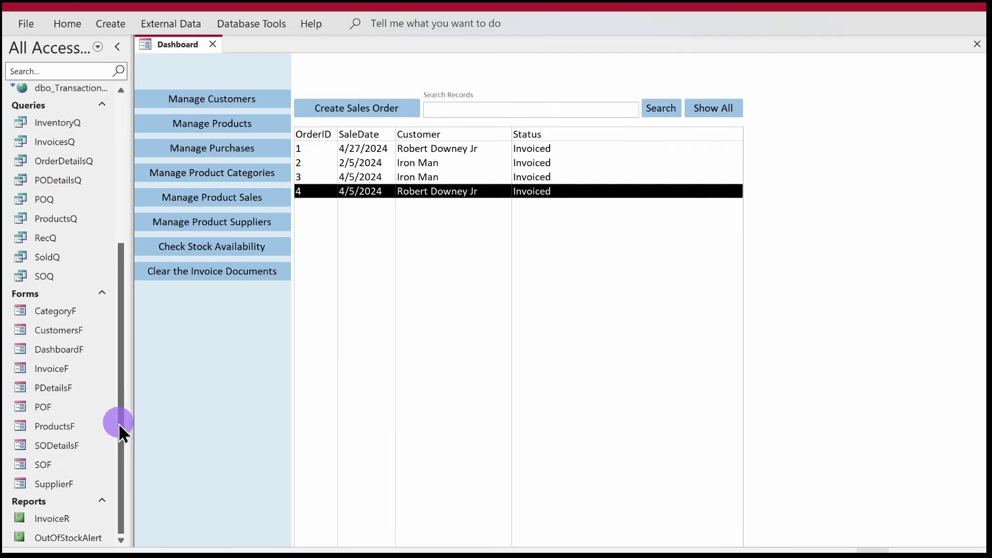
pyautogui.rightClick(47, 540)
pyautogui.click(87, 419)
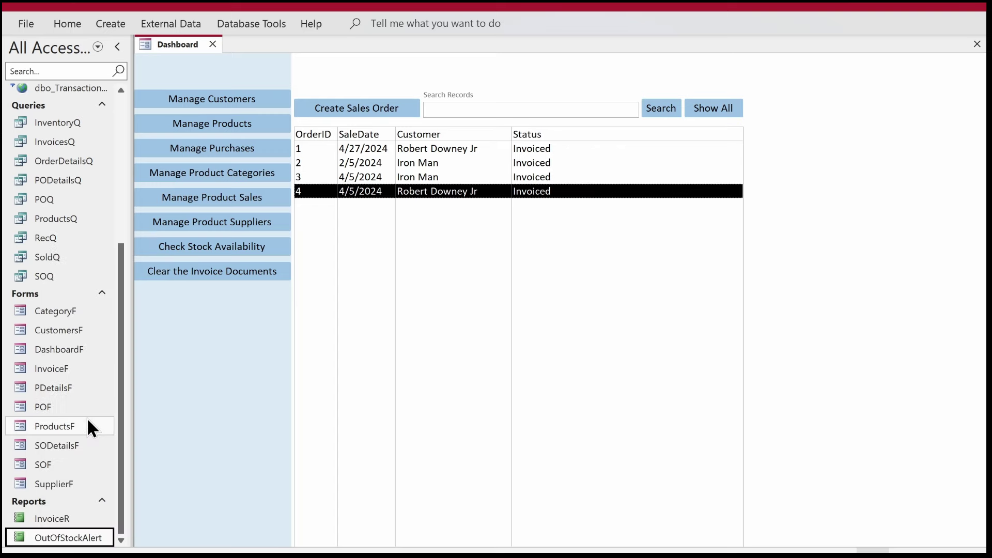
pyautogui.hotkey('ctrl', 'v')
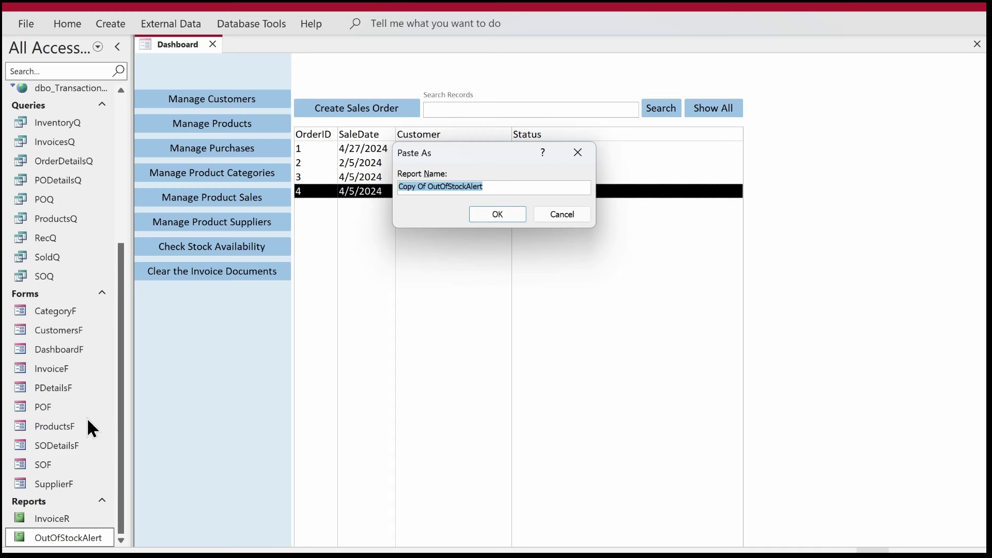
pyautogui.write('DailySale')
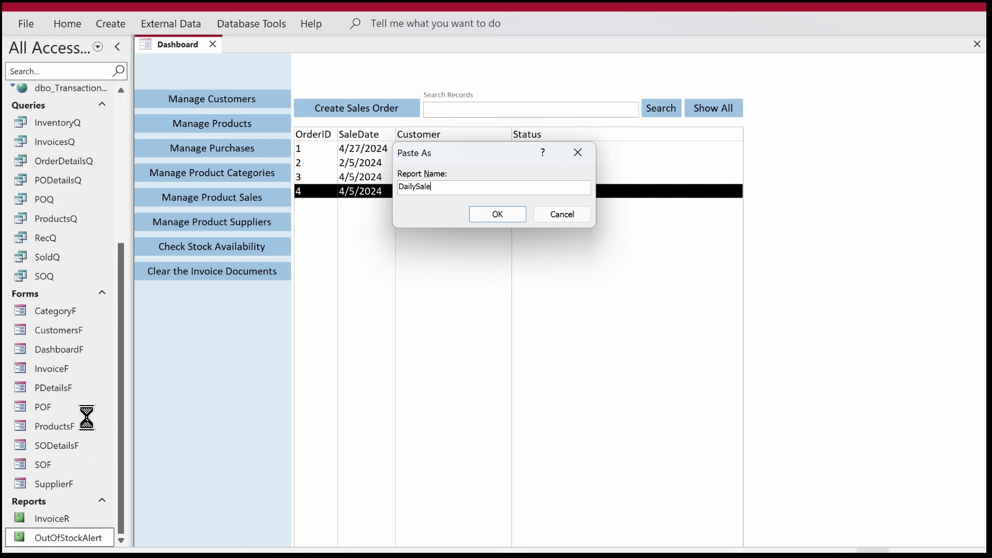
pyautogui.press('Return')
pyautogui.scroll(-1, 120, 526)
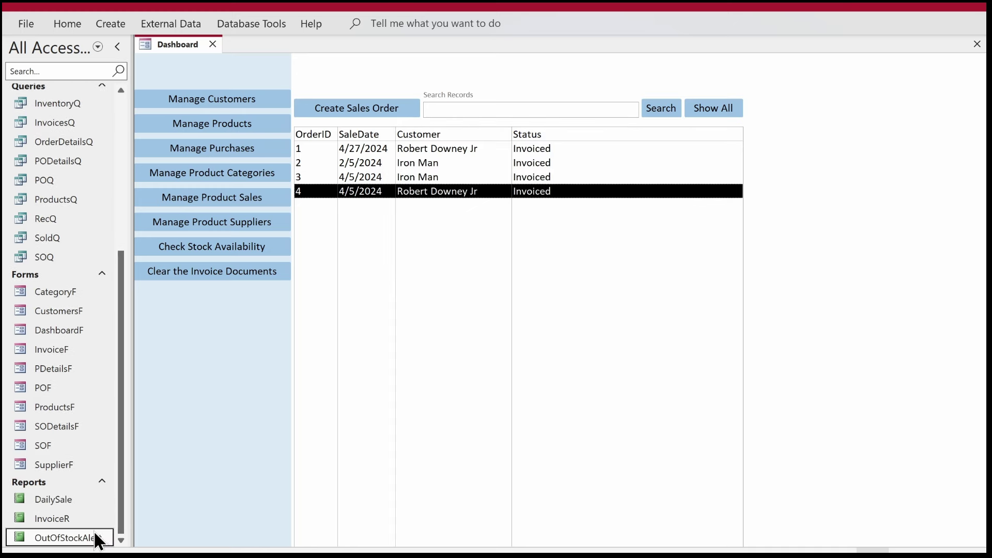
# Step: Open the DailySale report in Design View and delete all controls from its Page Header and Detail sections
pyautogui.rightClick(66, 497)
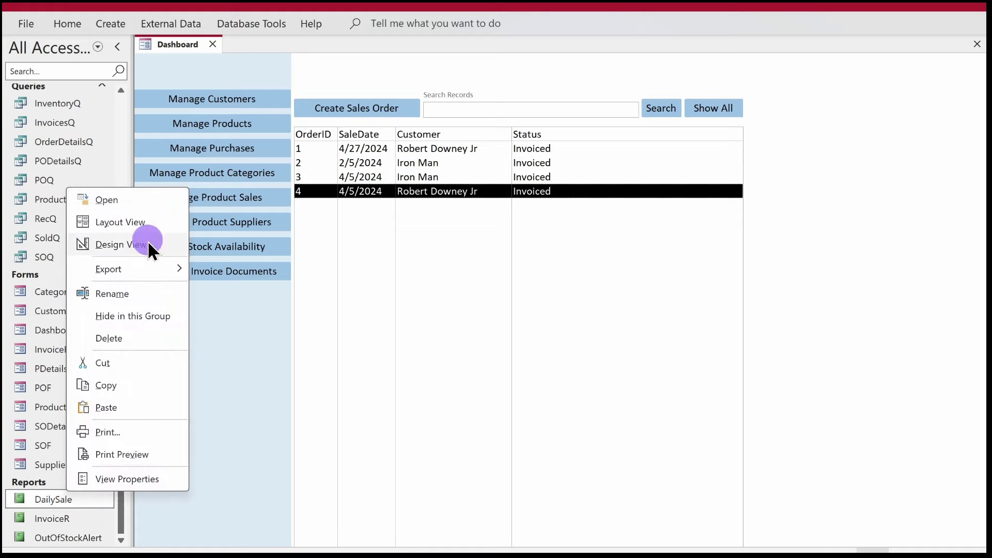
pyautogui.click(147, 242)
pyautogui.moveTo(708, 160); pyautogui.dragTo(117, 266)
pyautogui.press('Delete')
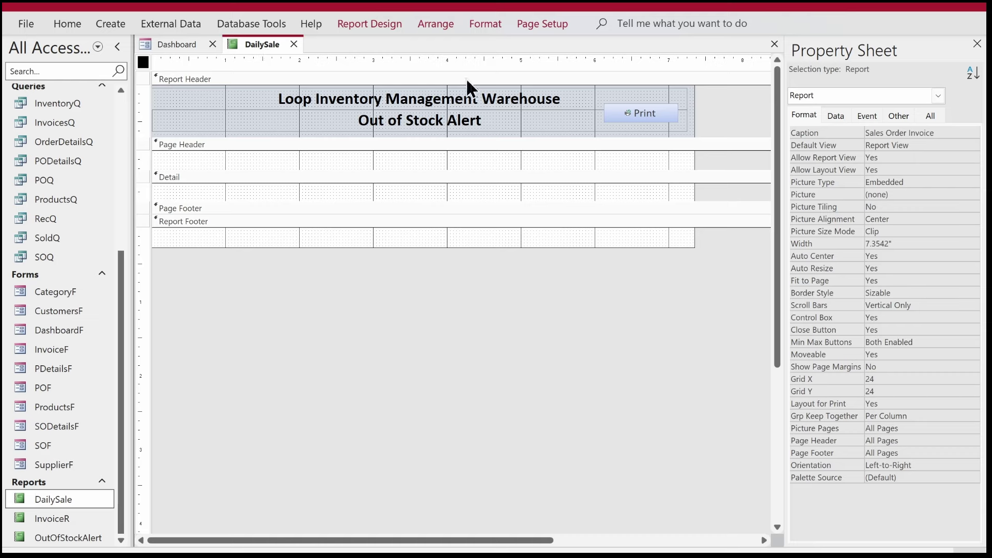
# Step: Change the "Out of Stock Alert" title label in the Report Header to "Daily Sale Report"
pyautogui.click(356, 124)
pyautogui.moveTo(483, 120); pyautogui.dragTo(343, 121)
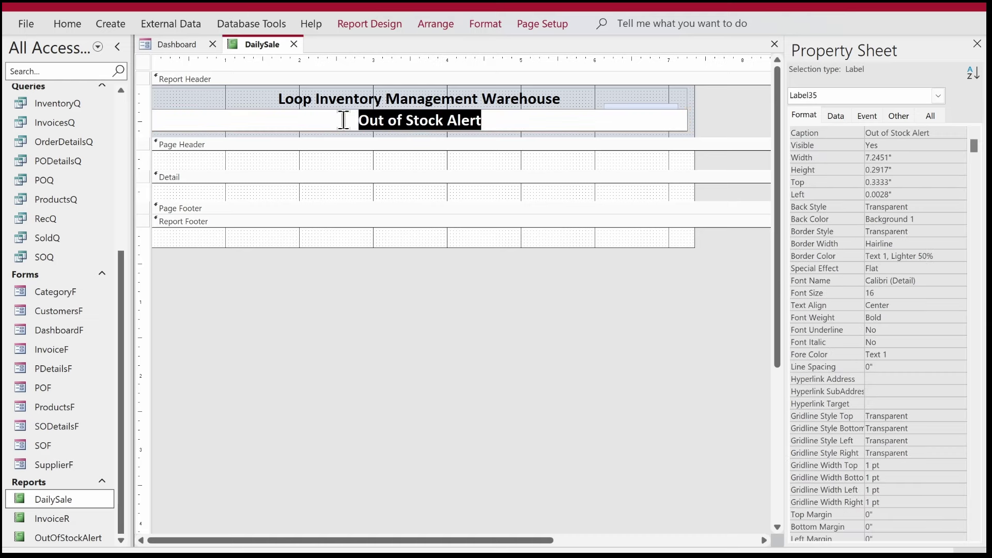
pyautogui.write('Daily ')
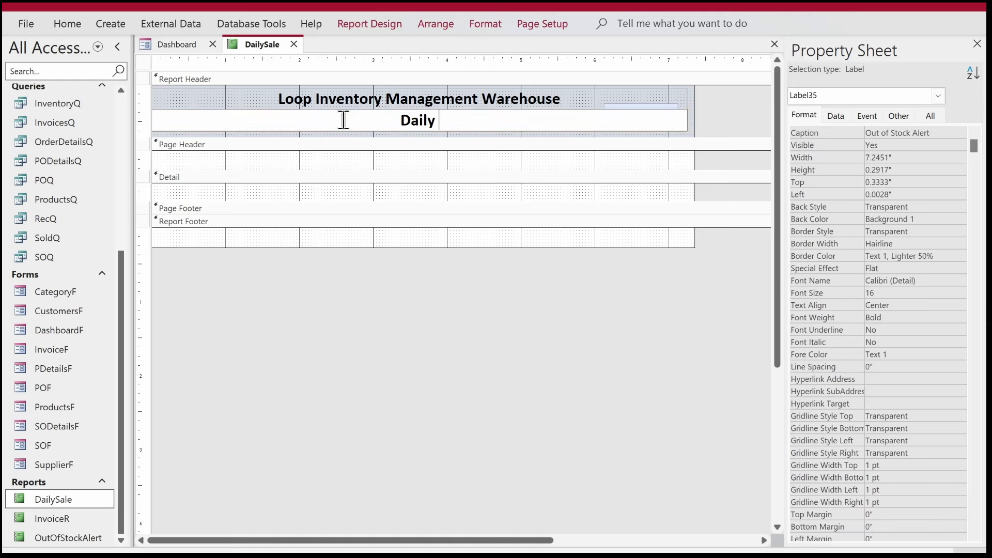
pyautogui.write('Sale Report')
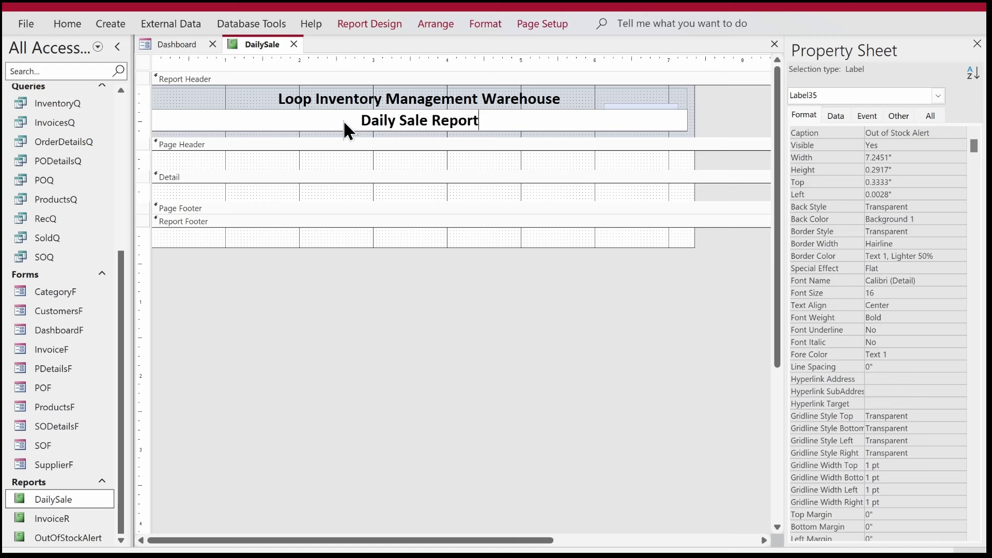
pyautogui.press('Return')
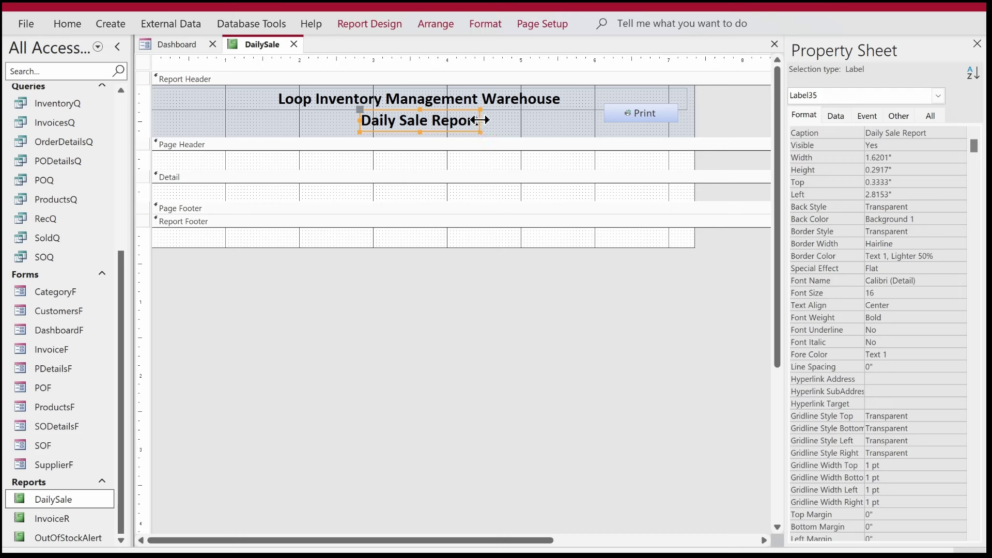
# Step: Stretch the Daily Sale Report label across the header to about 7.25 inches wide and narrow the report to 7.25 inches
pyautogui.moveTo(480, 120); pyautogui.dragTo(688, 120)
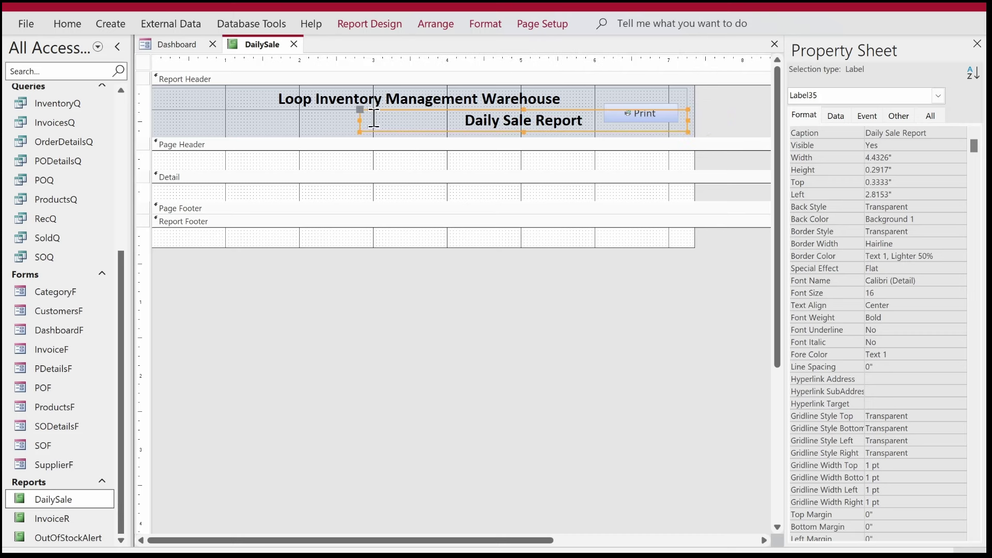
pyautogui.moveTo(360, 120); pyautogui.dragTo(153, 123)
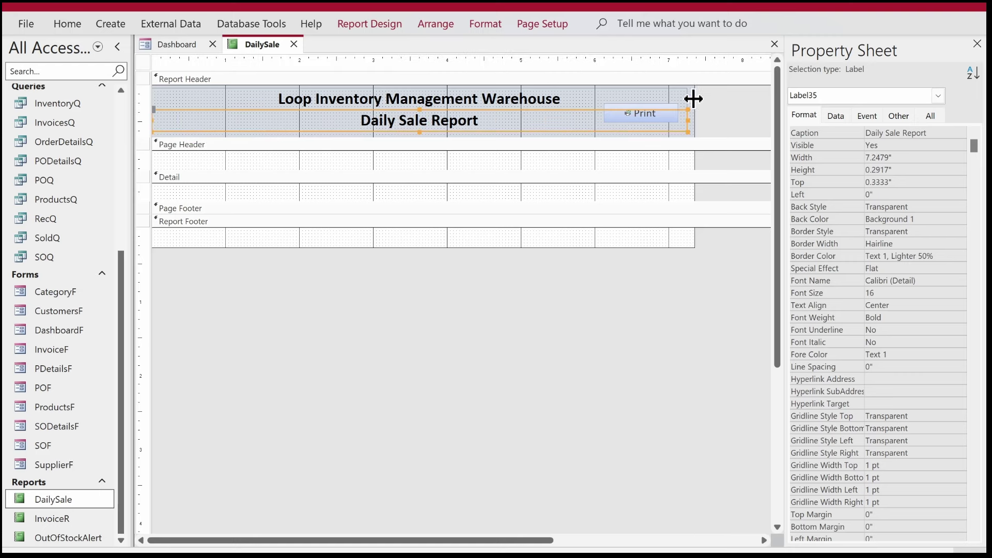
pyautogui.moveTo(694, 99); pyautogui.dragTo(672, 103)
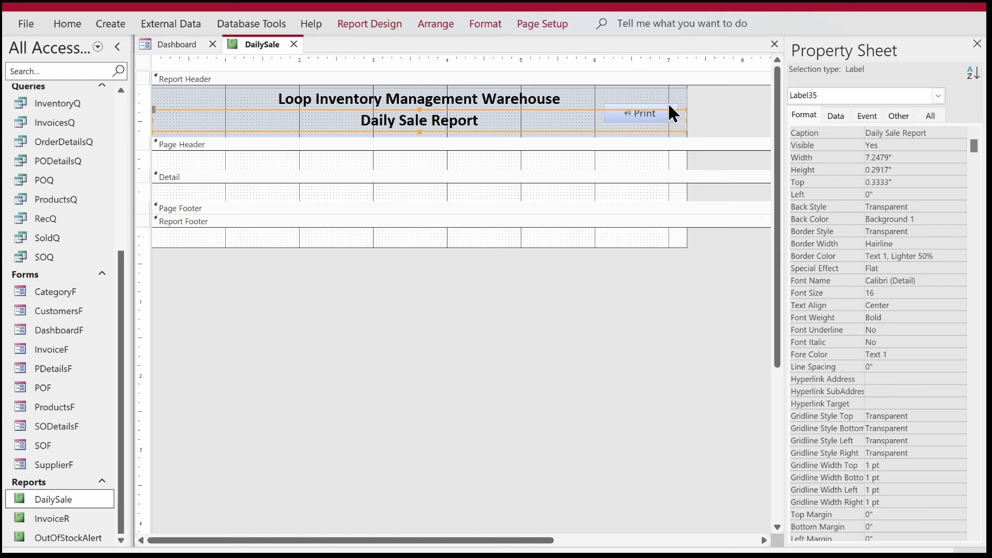
# Step: Clear the DailySale report's existing record source
pyautogui.click(145, 62)
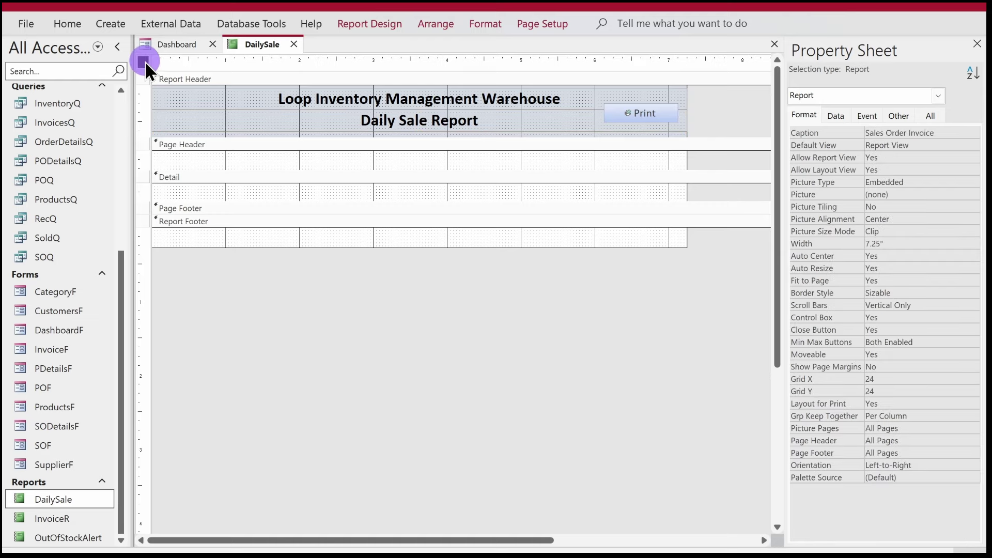
pyautogui.click(834, 115)
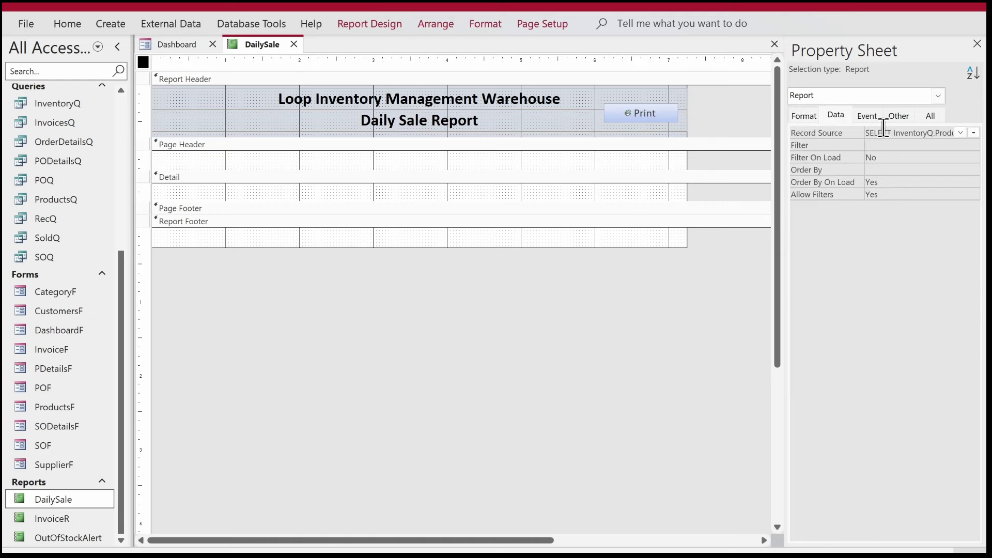
pyautogui.press('Delete')
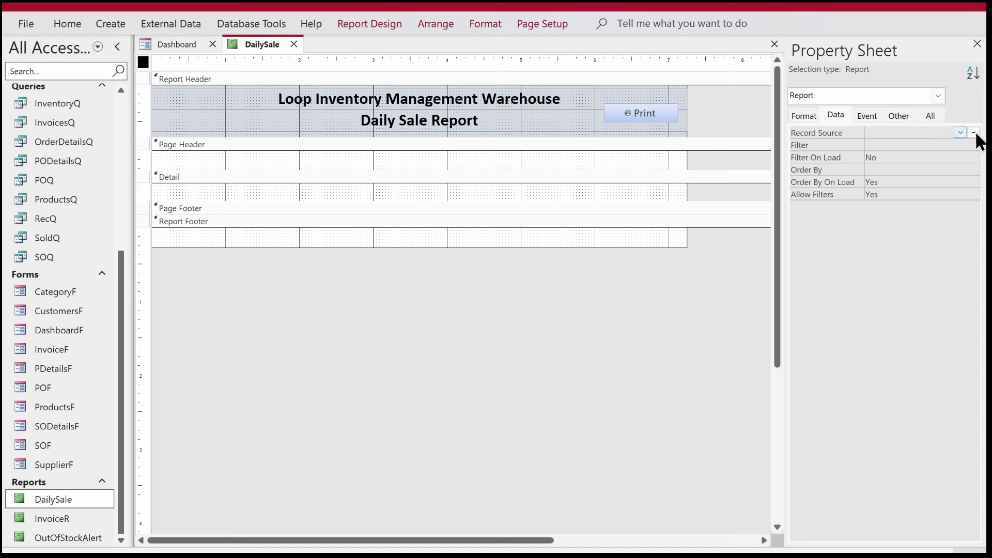
# Step: Set the report's caption to "Daily Sale"
pyautogui.click(805, 116)
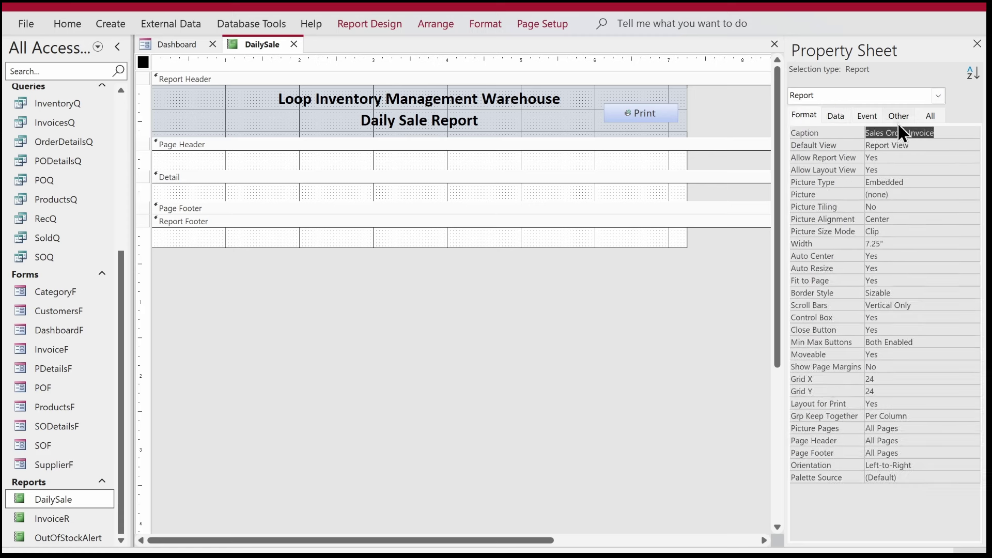
pyautogui.write('Daily S')
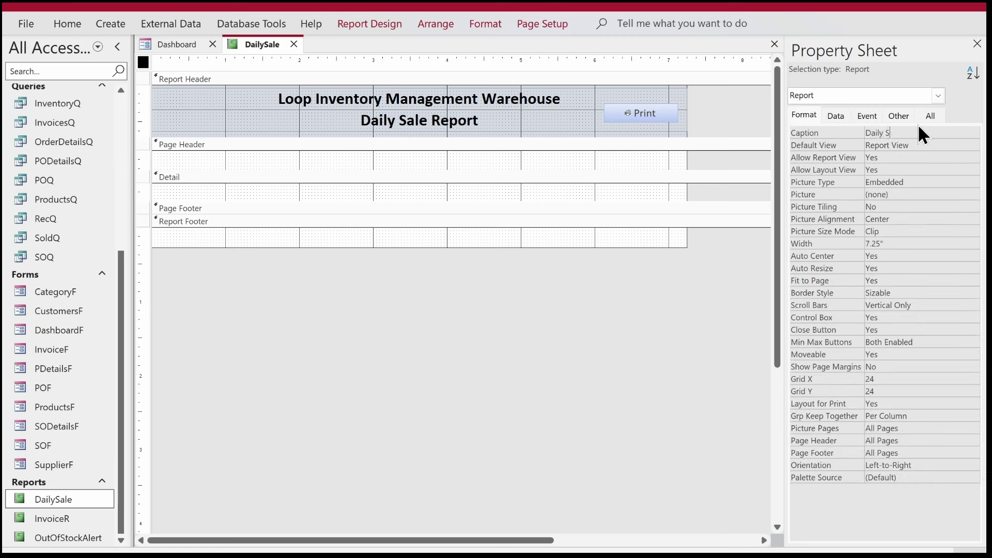
pyautogui.write('ale')
pyautogui.press('Return')
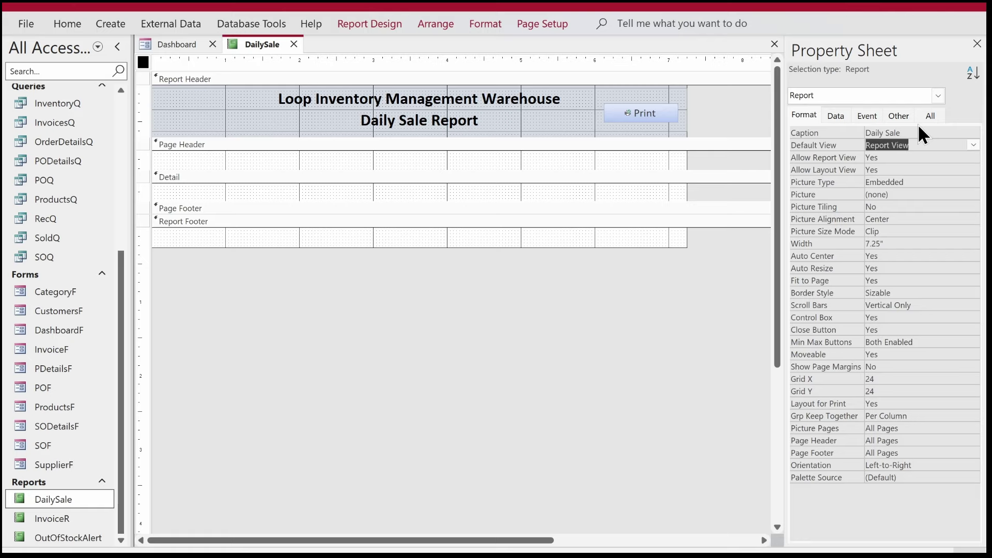
# Step: Start building a record source query for the report and add the linked tables dbo_Sales, dbo_SalesDetails and dbo_Products
pyautogui.click(870, 115)
pyautogui.click(836, 115)
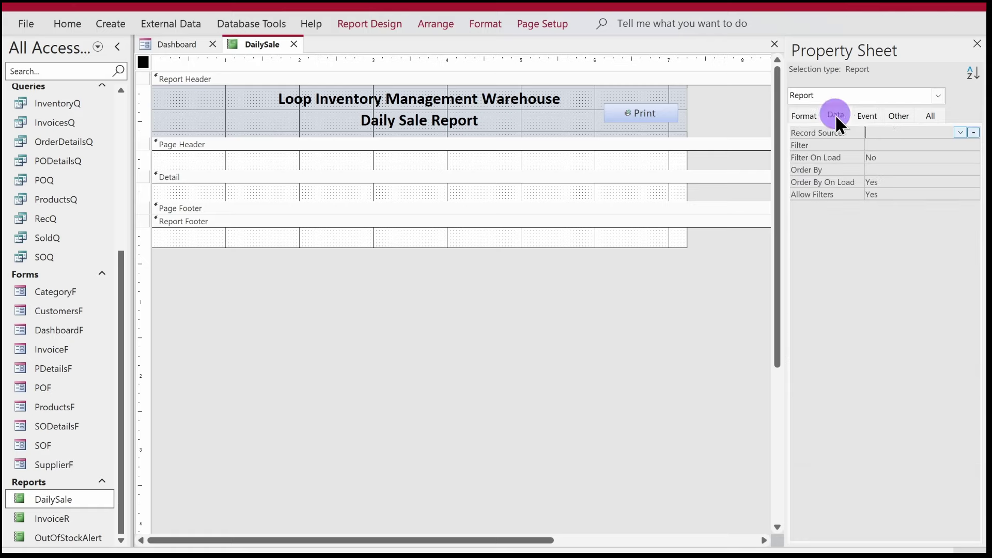
pyautogui.click(973, 133)
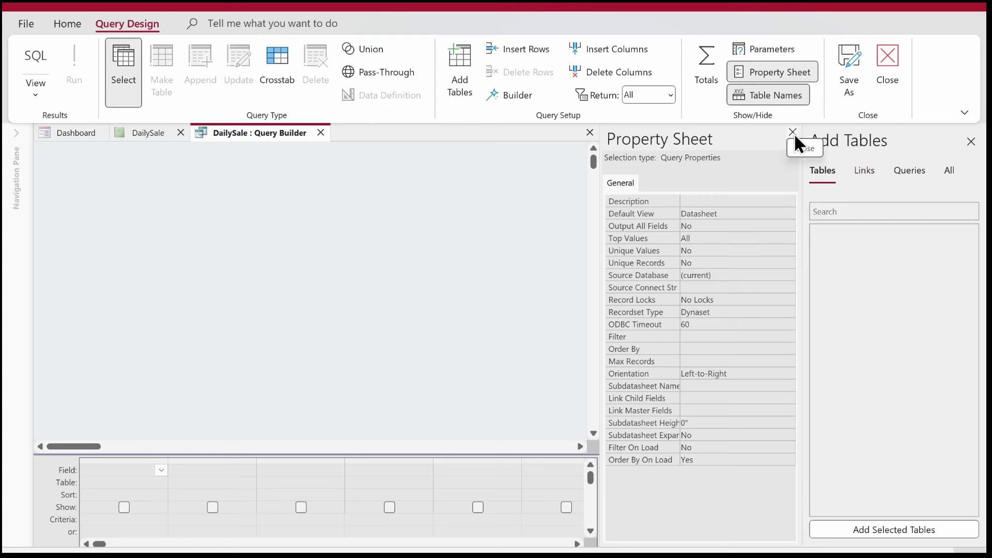
pyautogui.click(794, 132)
pyautogui.click(858, 173)
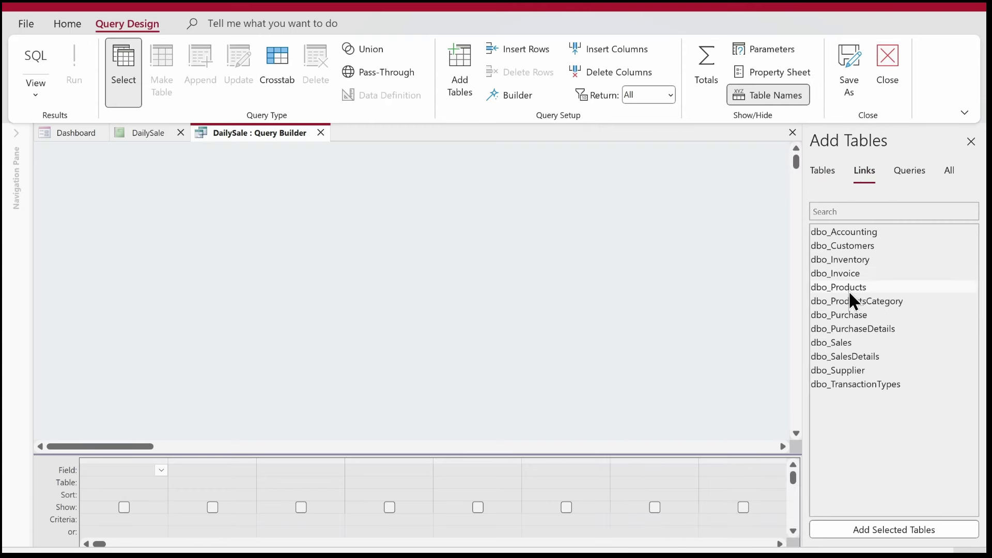
pyautogui.click(832, 343)
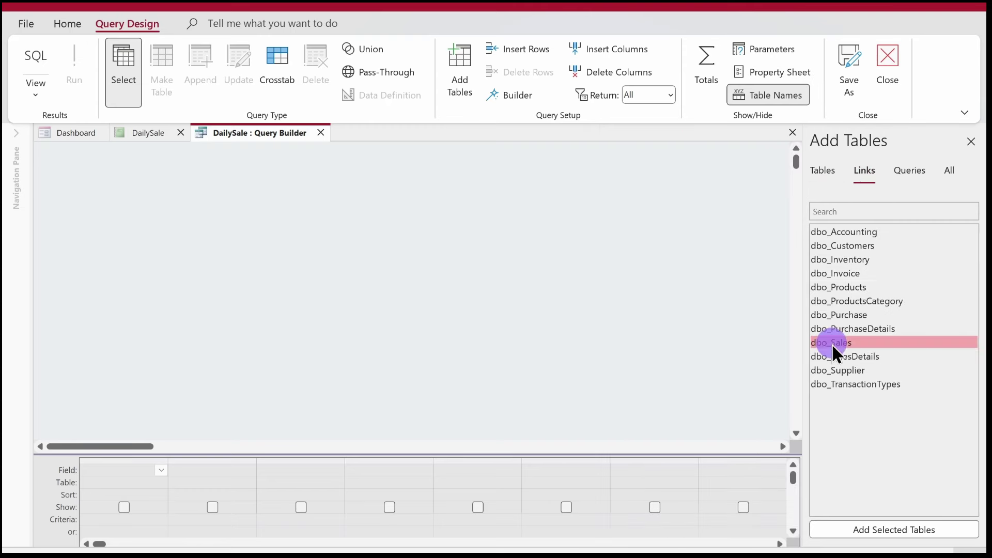
pyautogui.click(832, 345)
pyautogui.doubleClick(832, 356)
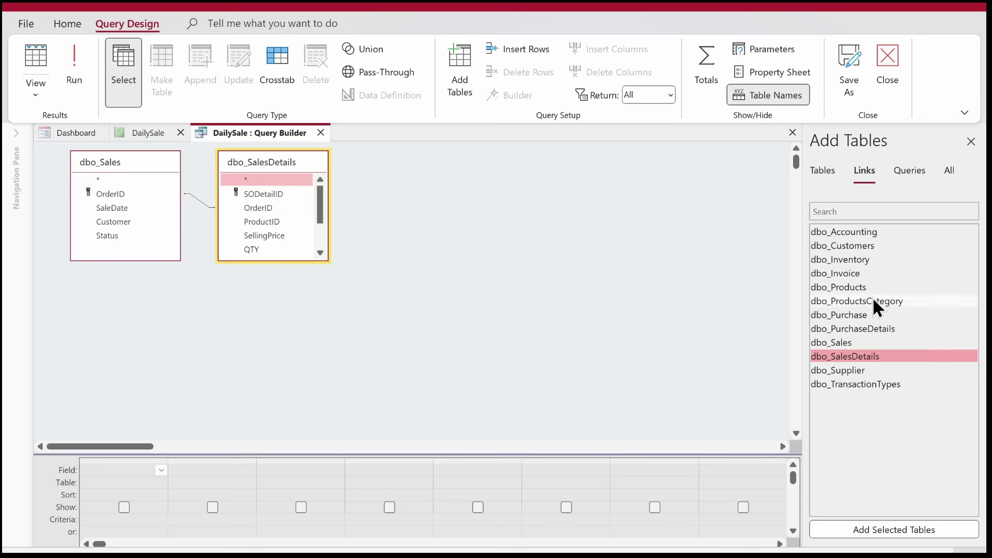
pyautogui.click(856, 287)
pyautogui.doubleClick(856, 288)
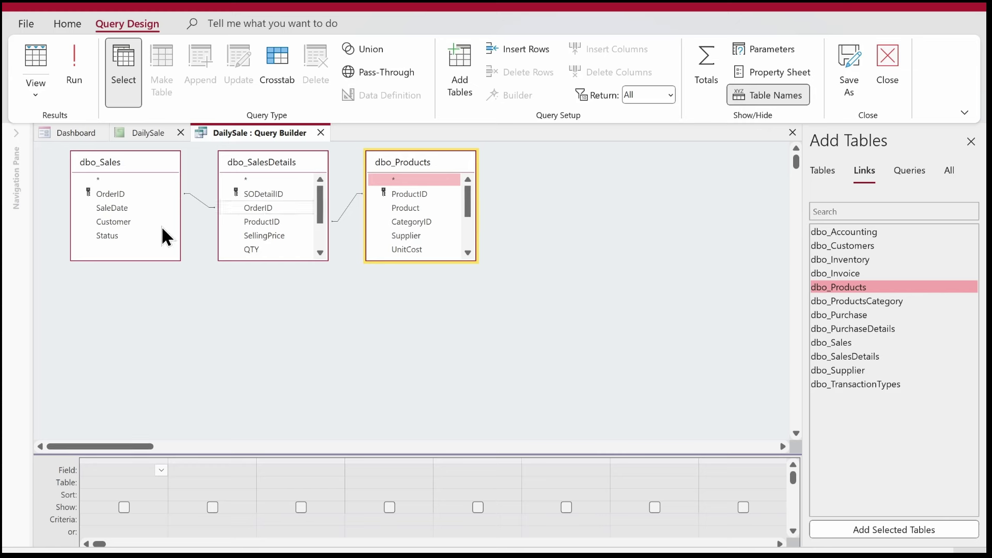
# Step: Add OrderID and SaleDate from dbo_Sales and Product from dbo_Products to the query grid
pyautogui.doubleClick(111, 193)
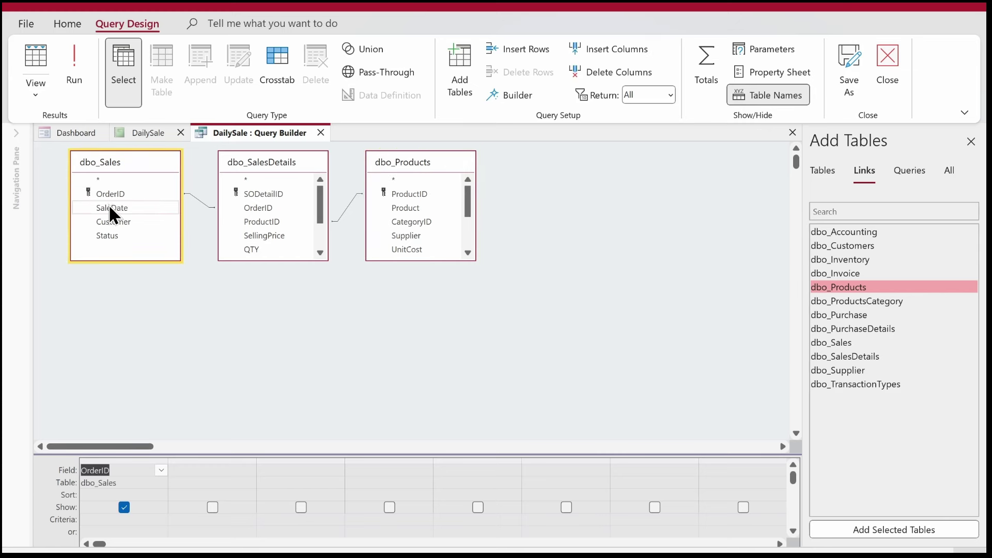
pyautogui.doubleClick(111, 208)
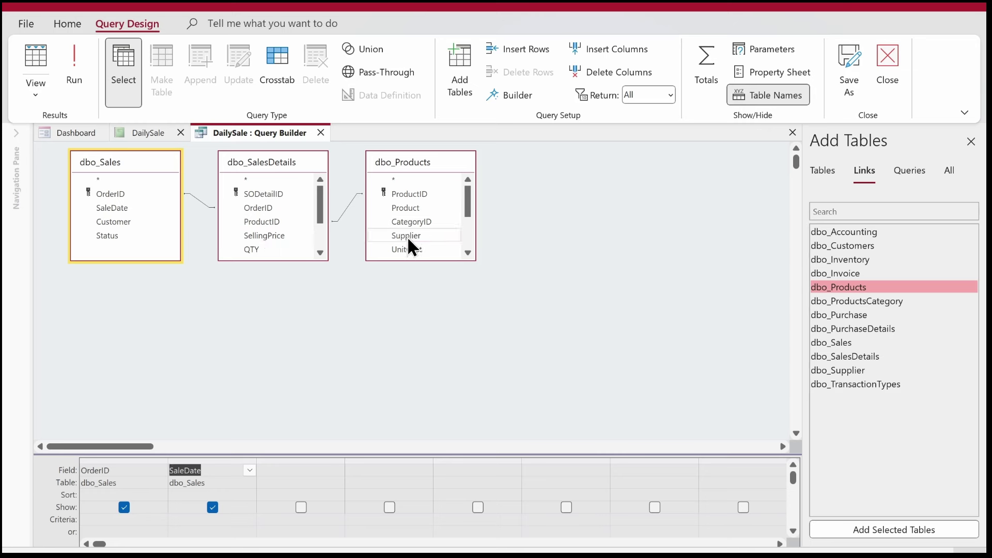
pyautogui.doubleClick(398, 206)
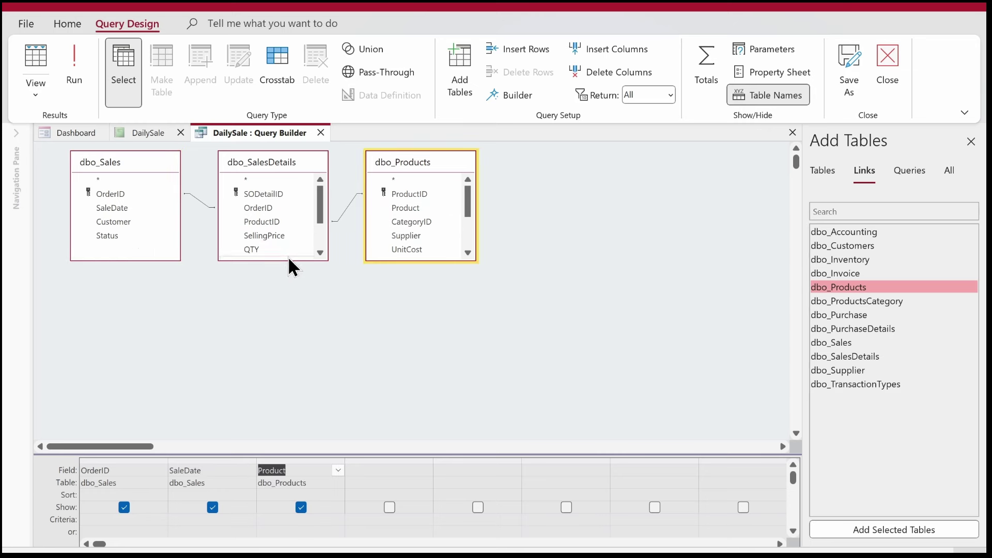
# Step: Enlarge the dbo_SalesDetails field list to show all its fields and add SellingPrice and QTY to the query
pyautogui.moveTo(288, 260); pyautogui.dragTo(285, 333)
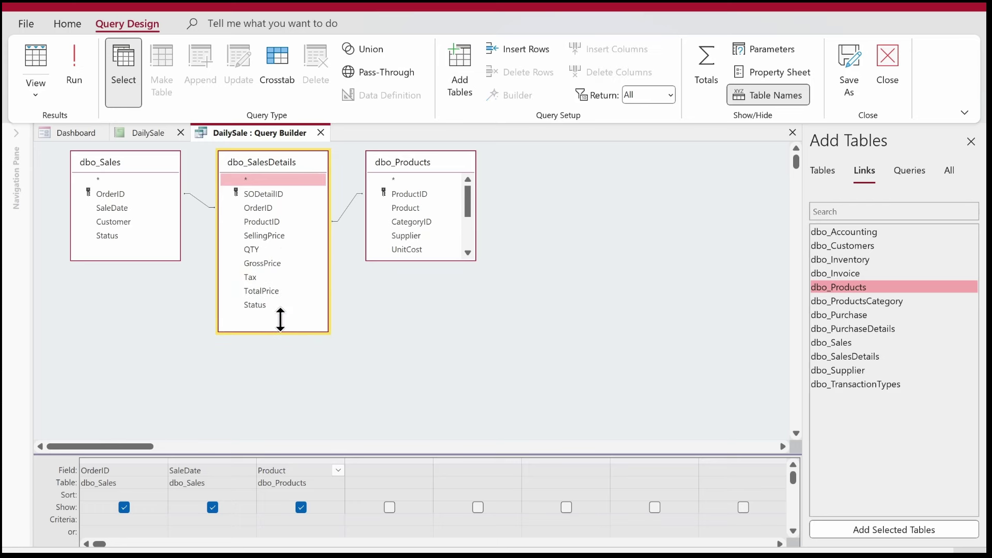
pyautogui.doubleClick(256, 236)
pyautogui.doubleClick(250, 249)
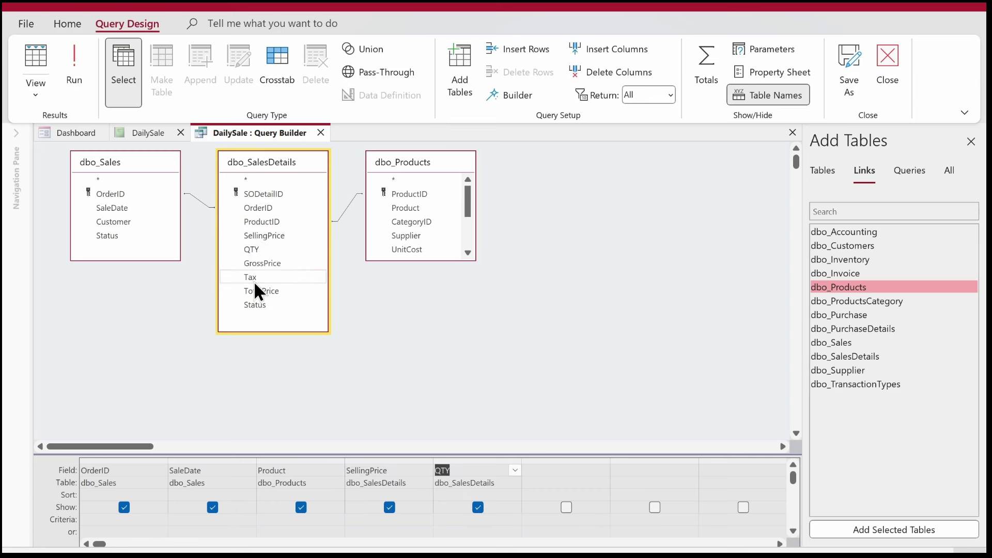
# Step: Remove the SellingPrice column from the query grid
pyautogui.moveTo(254, 289); pyautogui.dragTo(409, 474)
pyautogui.click(402, 461)
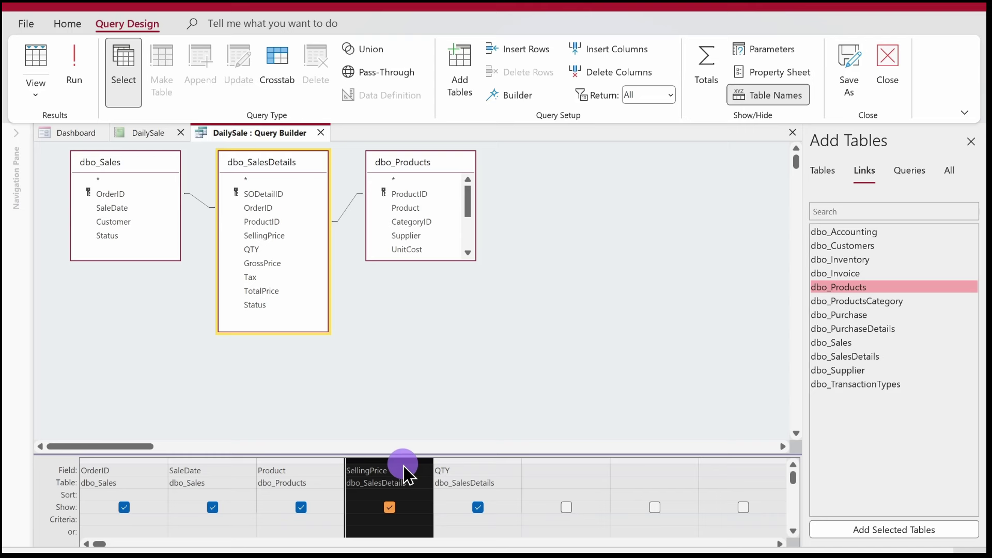
pyautogui.press('Delete')
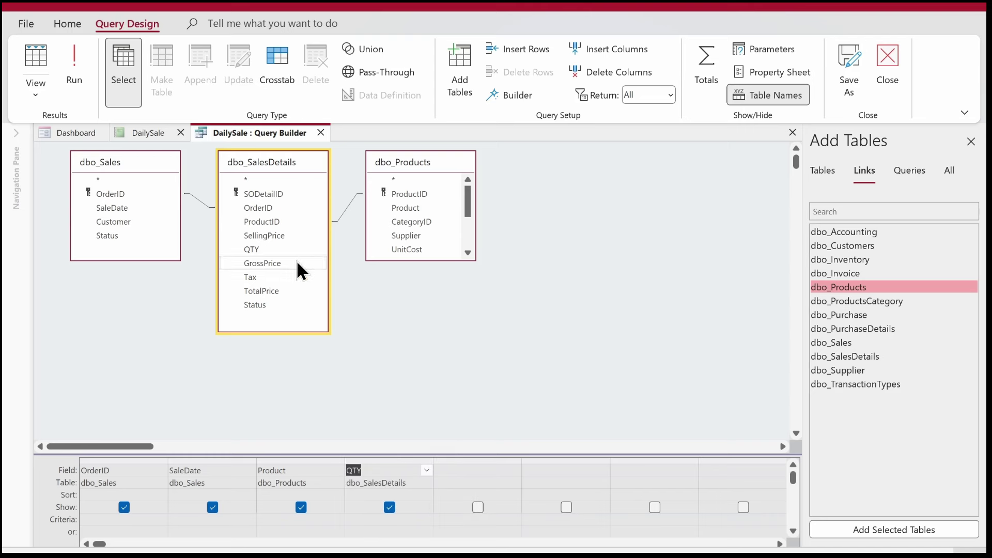
# Step: Add GrossPrice, Tax and TotalPrice from dbo_SalesDetails to the query grid
pyautogui.doubleClick(255, 263)
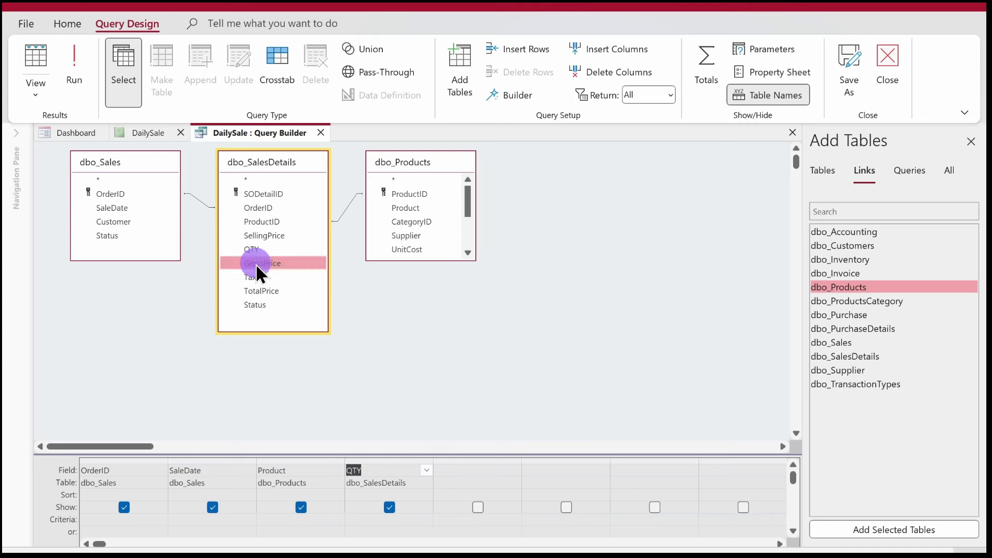
pyautogui.doubleClick(253, 277)
pyautogui.doubleClick(255, 290)
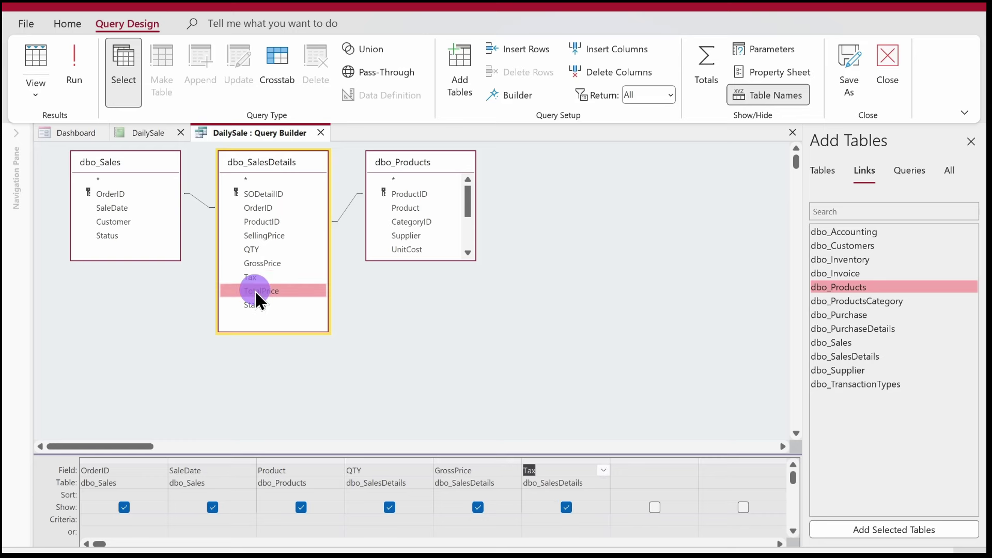
# Step: Run the sales query to check its records, save it as the report's record source and close the query builder
pyautogui.click(77, 62)
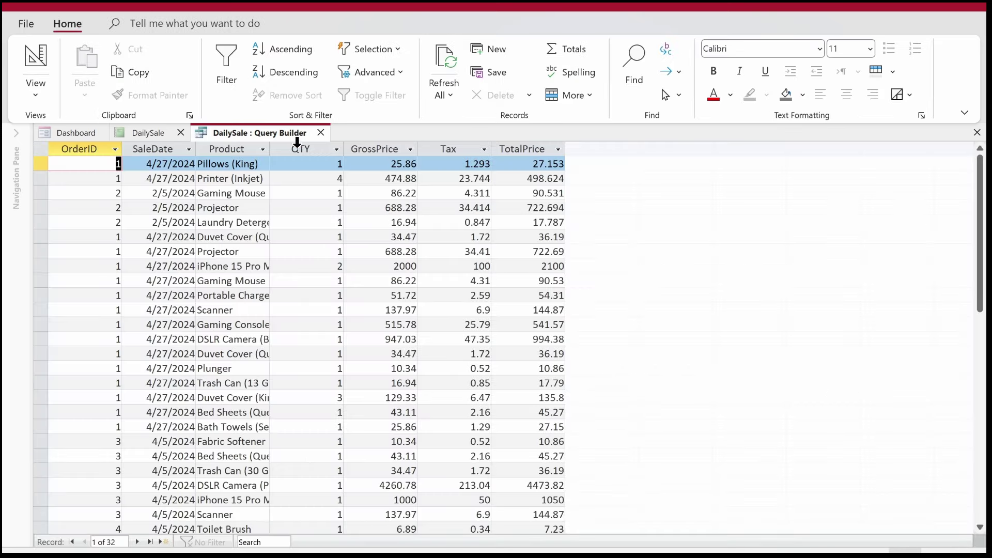
pyautogui.rightClick(289, 132)
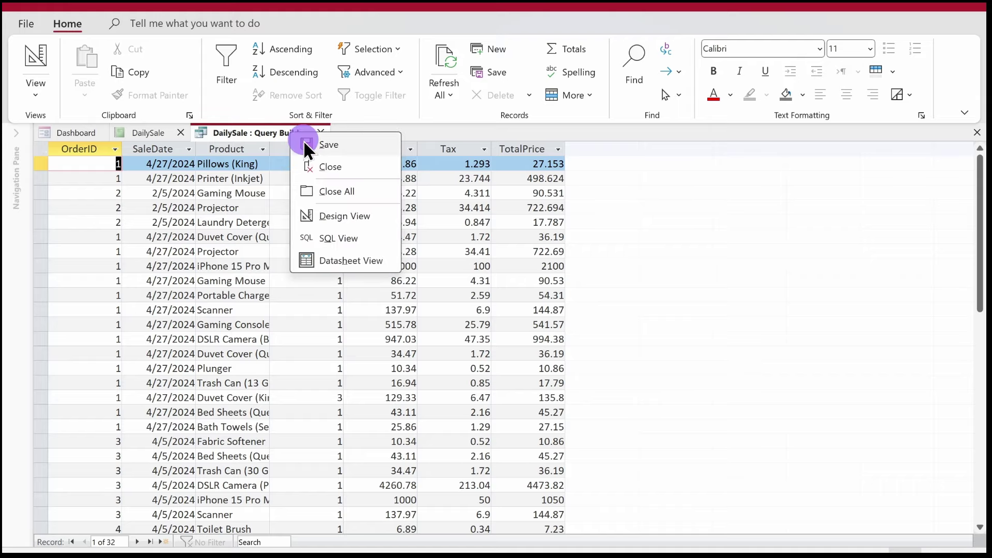
pyautogui.click(305, 146)
pyautogui.click(317, 134)
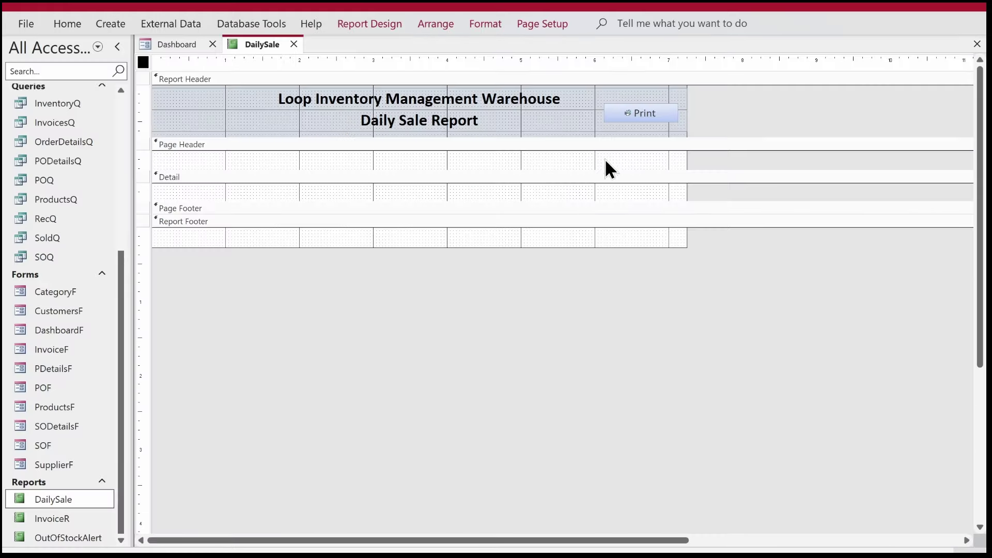
# Step: Show the available fields and place all of them, OrderID through TotalPrice, in the report's Detail section
pyautogui.click(357, 28)
pyautogui.click(791, 48)
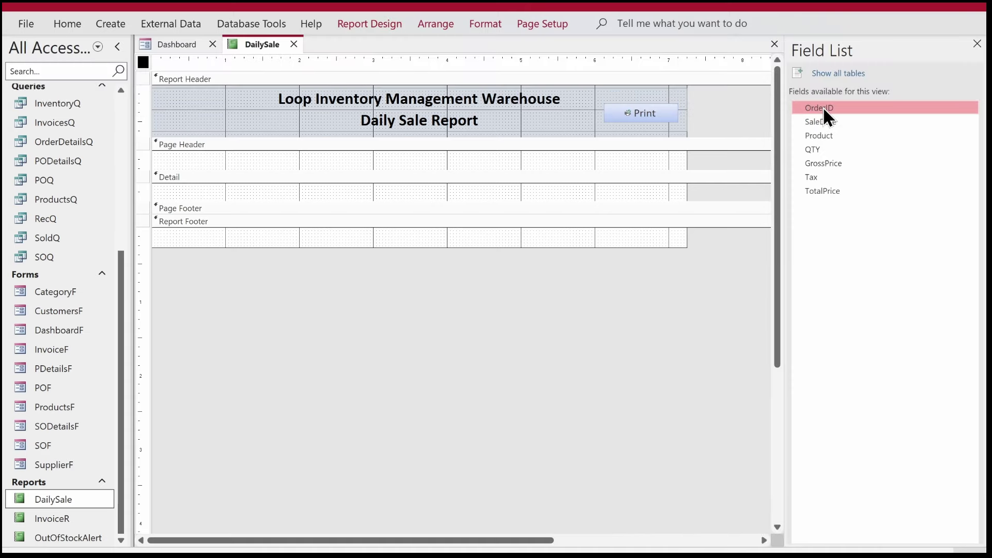
pyautogui.click(824, 108)
pyautogui.hotkey('ctrl', 'a')
pyautogui.moveTo(823, 107); pyautogui.dragTo(420, 195)
pyautogui.press('Delete')
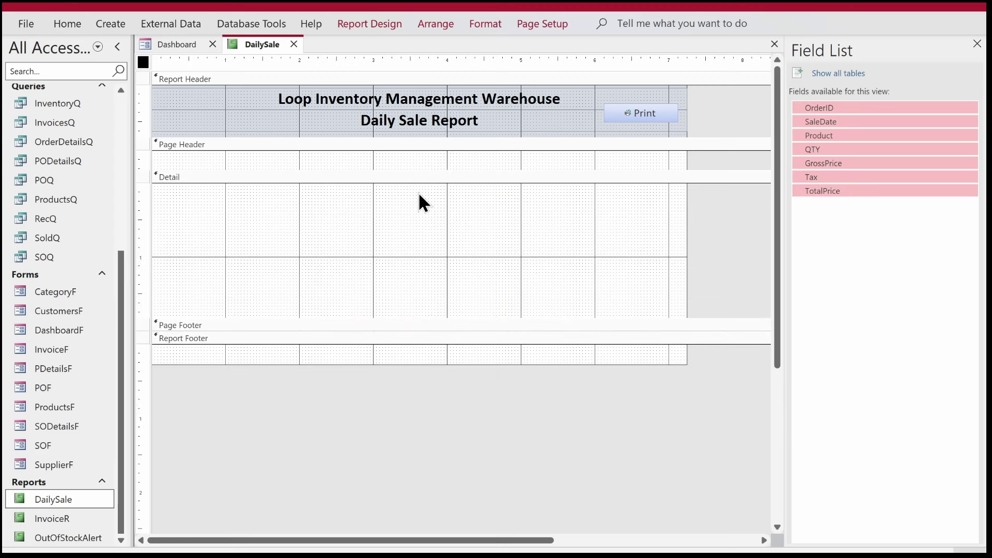
pyautogui.moveTo(842, 115); pyautogui.dragTo(435, 206)
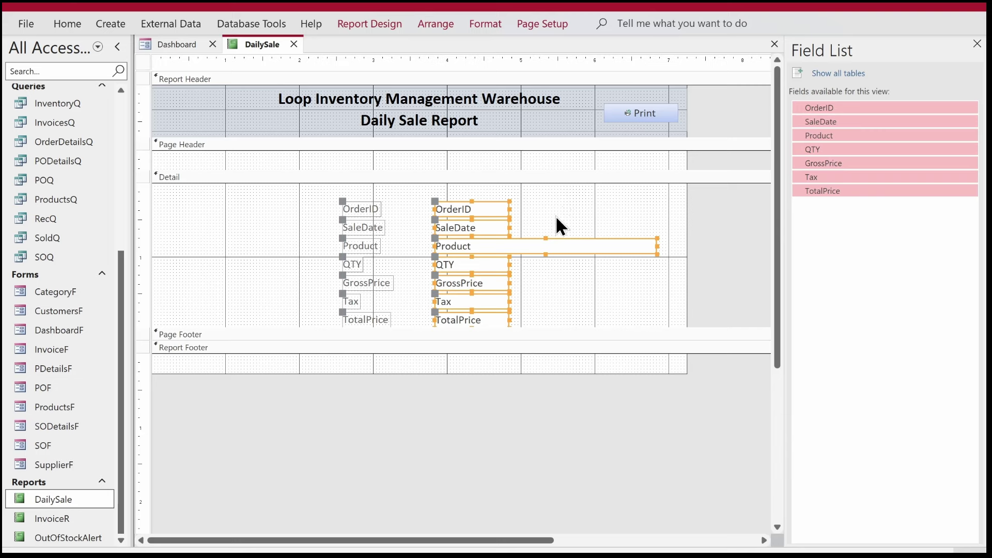
# Step: Move SaleDate with its label into the Page Header and set the font colour of the remaining Detail controls to black
pyautogui.click(380, 228)
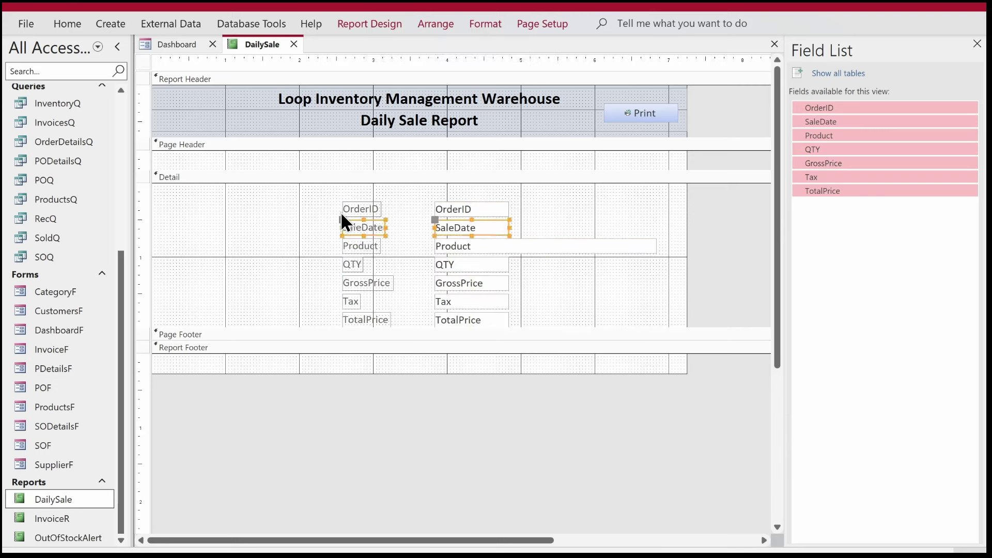
pyautogui.moveTo(354, 220); pyautogui.dragTo(266, 151)
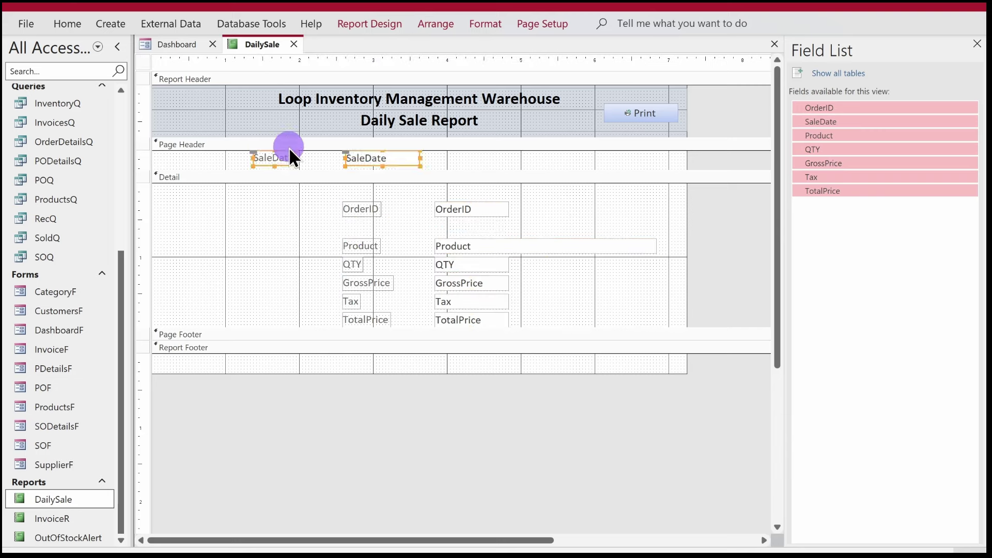
pyautogui.moveTo(555, 187); pyautogui.dragTo(303, 326)
pyautogui.click(66, 24)
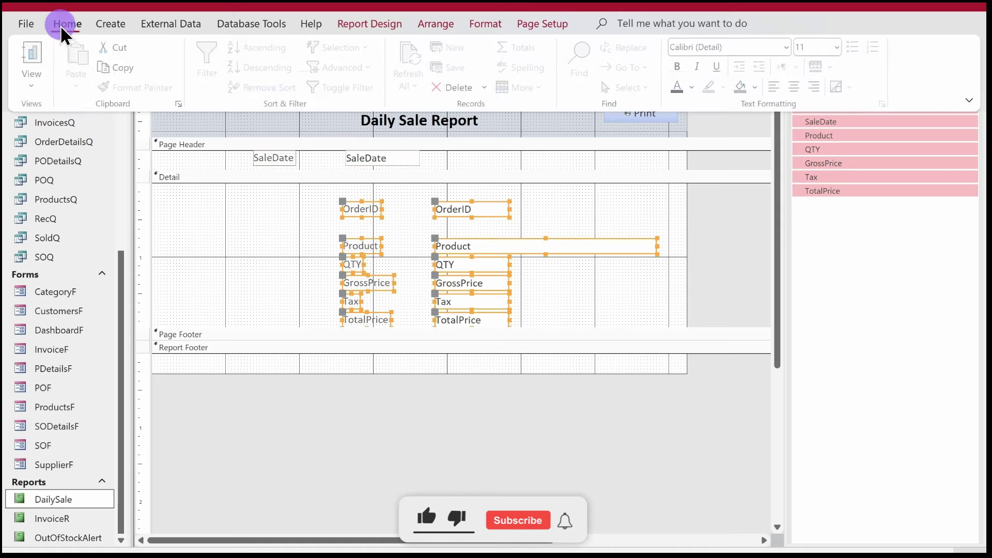
pyautogui.click(694, 89)
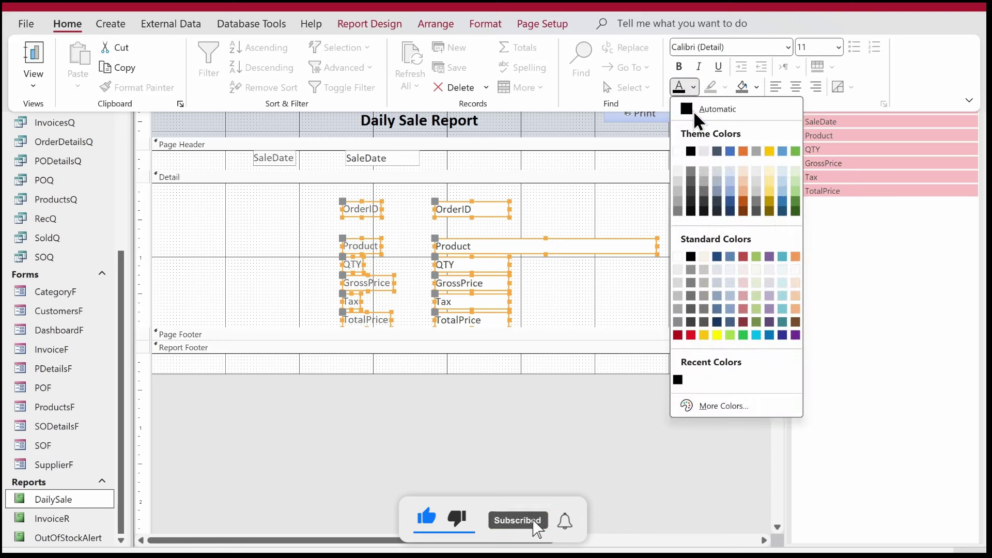
pyautogui.click(692, 145)
# Step: Arrange the selected OrderID to TotalPrice controls in a tabular layout and close the Field List
pyautogui.click(449, 302)
pyautogui.rightClick(449, 302)
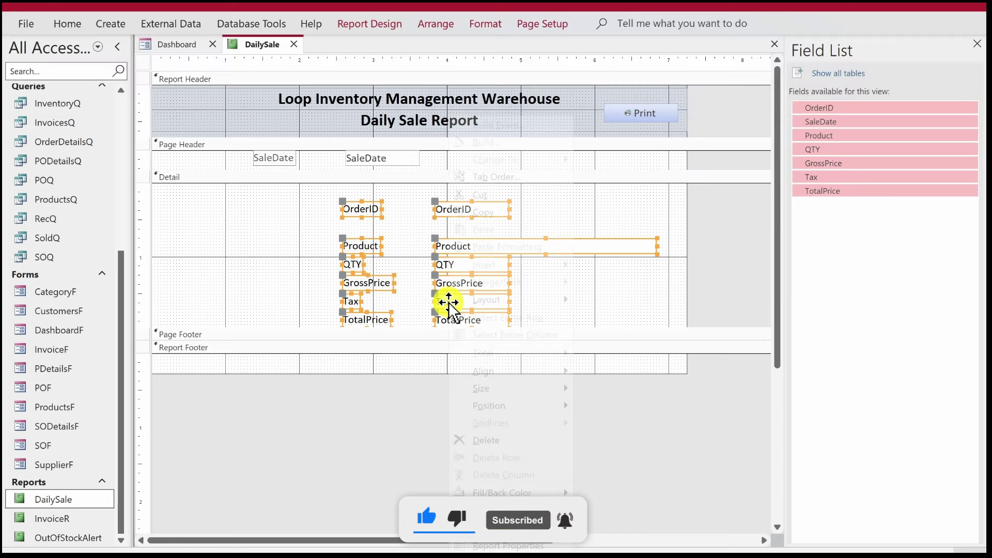
pyautogui.click(480, 300)
pyautogui.click(597, 300)
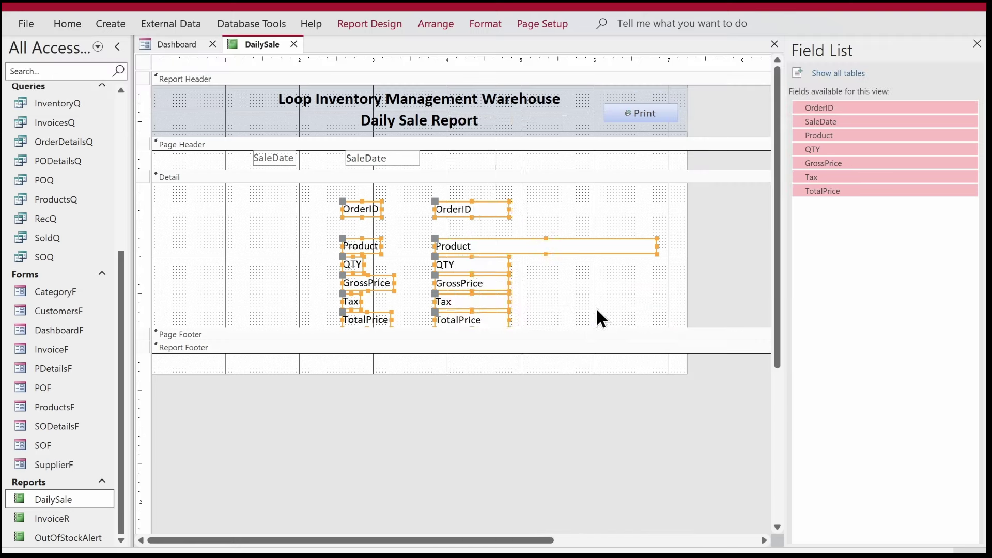
pyautogui.click(977, 44)
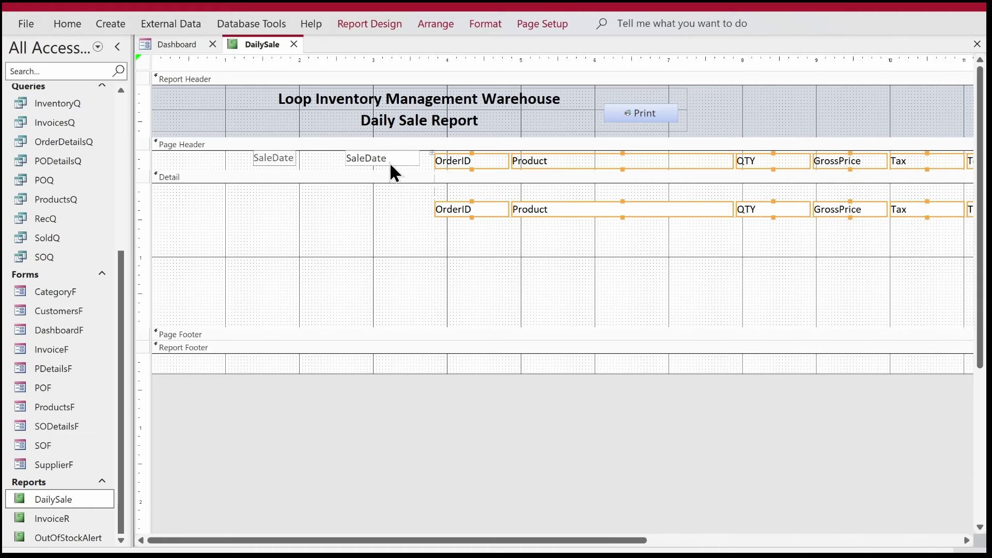
# Step: Increase the Page Header's height and move the row of column labels down to just above the Detail section
pyautogui.moveTo(394, 169); pyautogui.dragTo(394, 205)
pyautogui.click(419, 183)
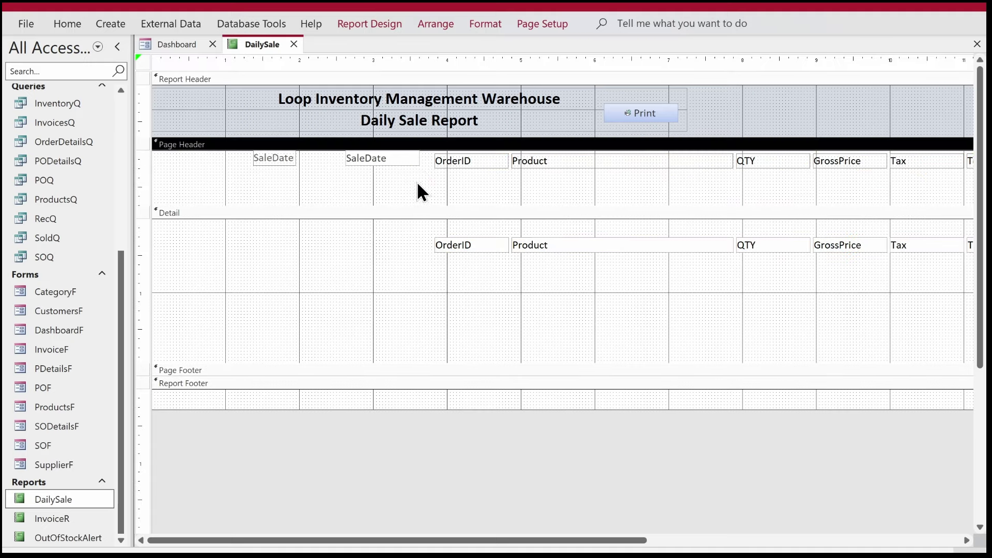
pyautogui.click(434, 159)
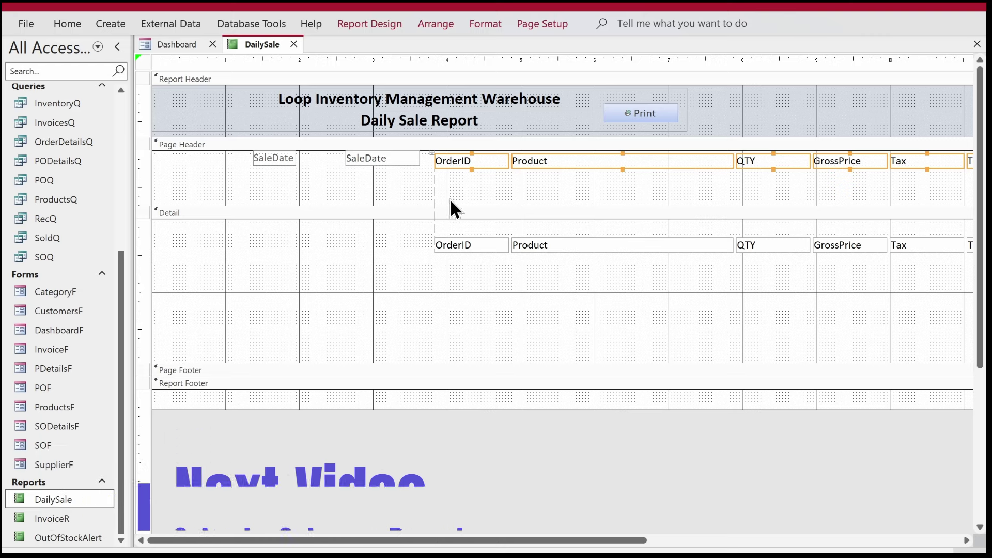
pyautogui.click(461, 161)
pyautogui.moveTo(462, 161); pyautogui.dragTo(456, 197)
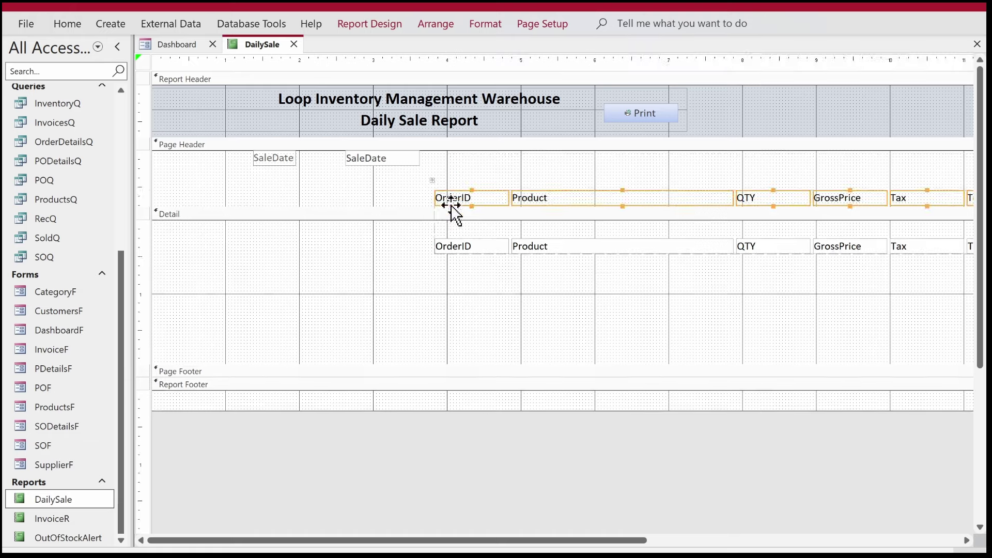
# Step: Move the Detail field row up to the section's upper edge and shift the whole tabular layout to the report's left edge
pyautogui.click(436, 246)
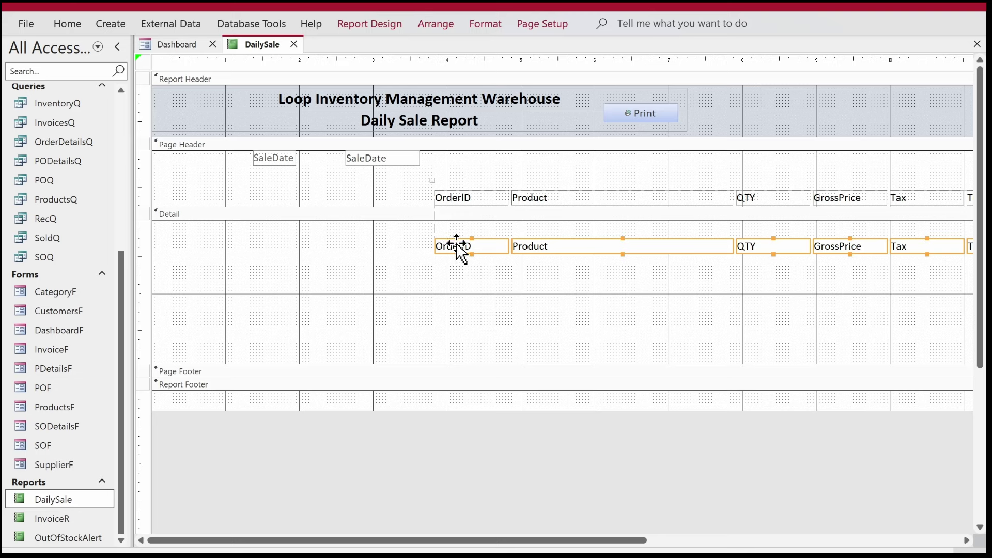
pyautogui.moveTo(445, 242); pyautogui.dragTo(445, 224)
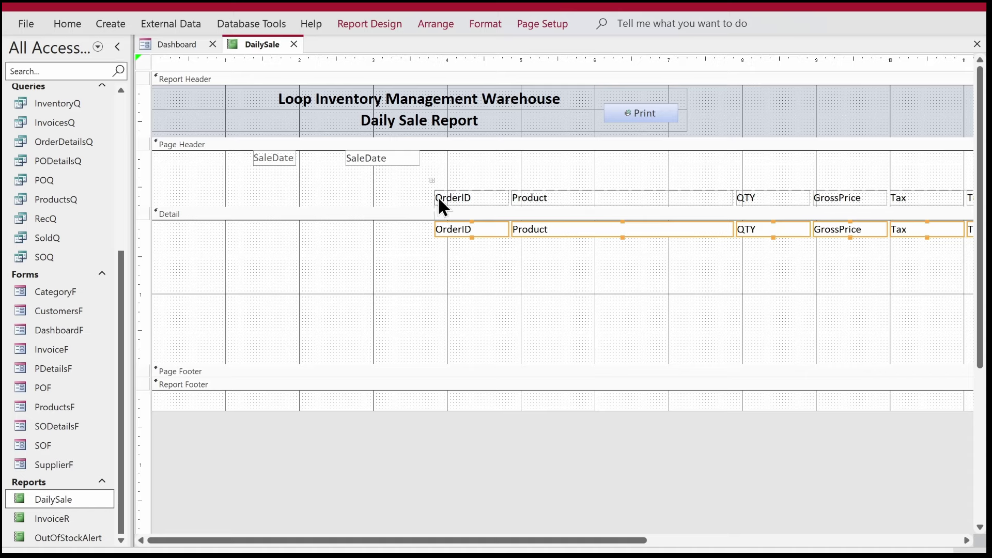
pyautogui.click(432, 180)
pyautogui.moveTo(553, 206); pyautogui.dragTo(271, 204)
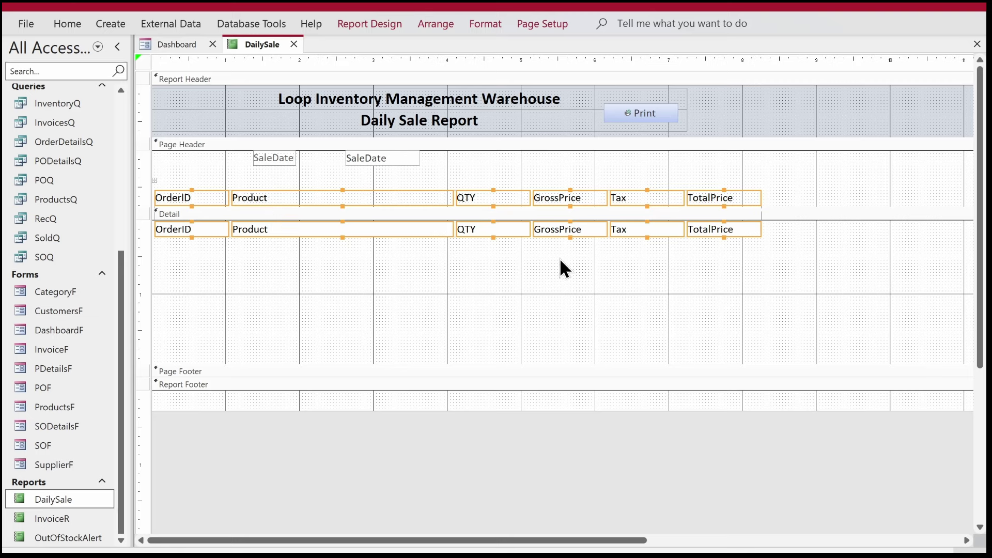
pyautogui.click(209, 259)
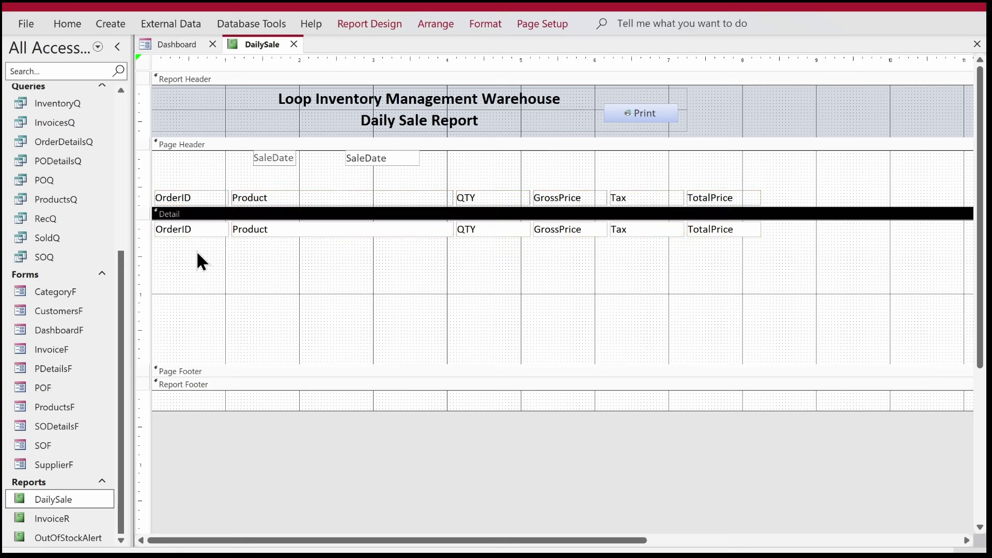
# Step: Change the Page Header column labels to Order ID, Gross Price and Total Price, adding the missing spaces
pyautogui.click(166, 196)
pyautogui.click(183, 197)
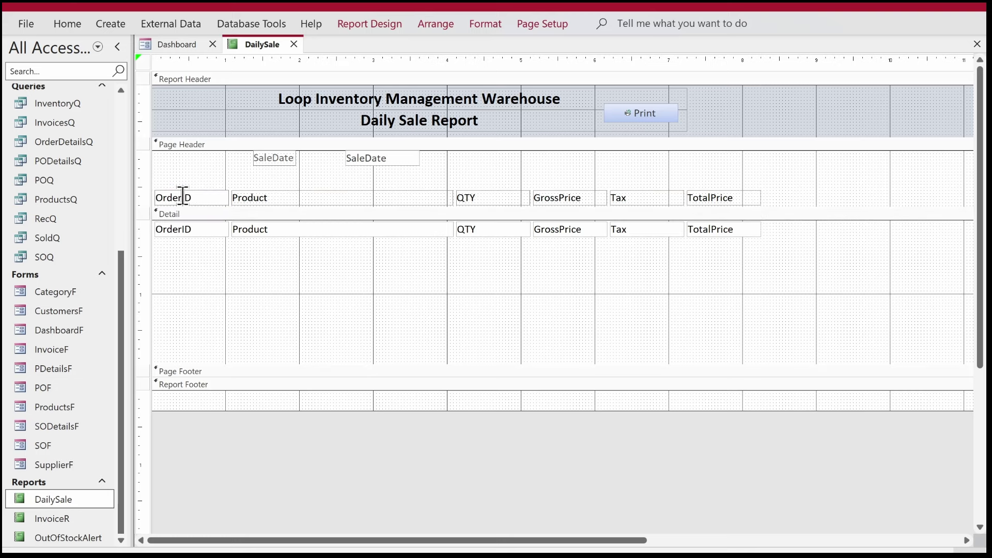
pyautogui.press('Return')
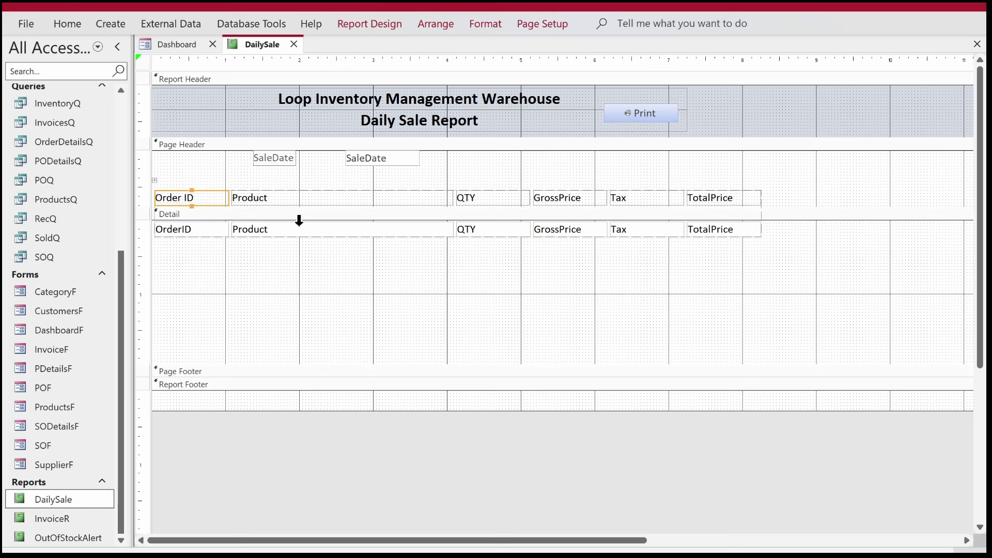
pyautogui.click(560, 196)
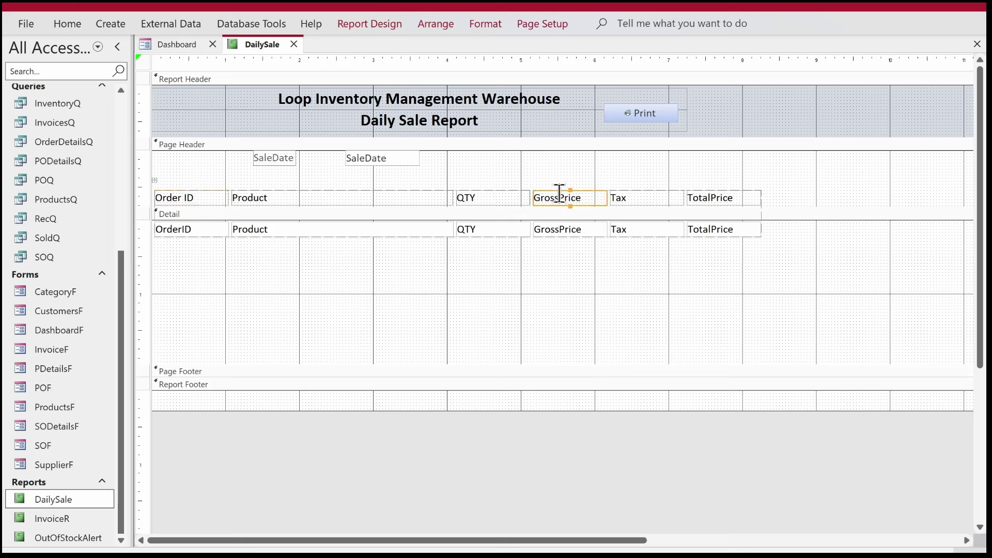
pyautogui.click(559, 196)
pyautogui.press('Return')
pyautogui.click(728, 199)
pyautogui.click(729, 199)
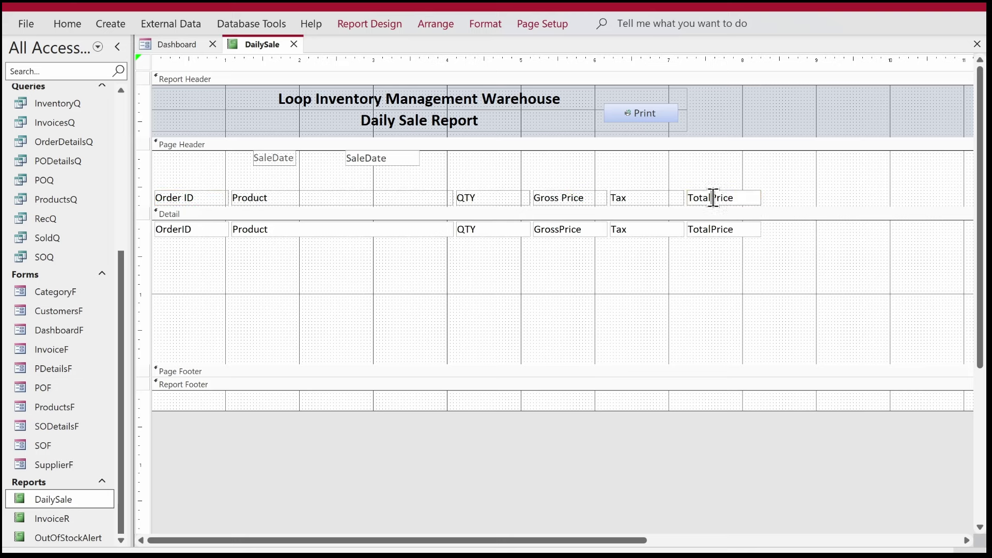
pyautogui.press('Return')
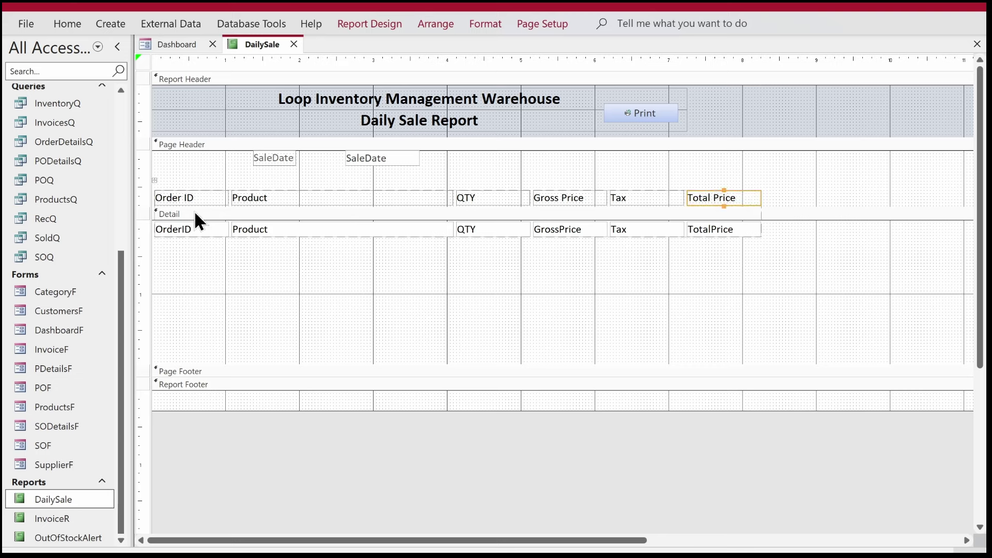
# Step: Narrow the Order ID column to about 0.7 inches and the Product column to about 2.6 inches
pyautogui.click(201, 188)
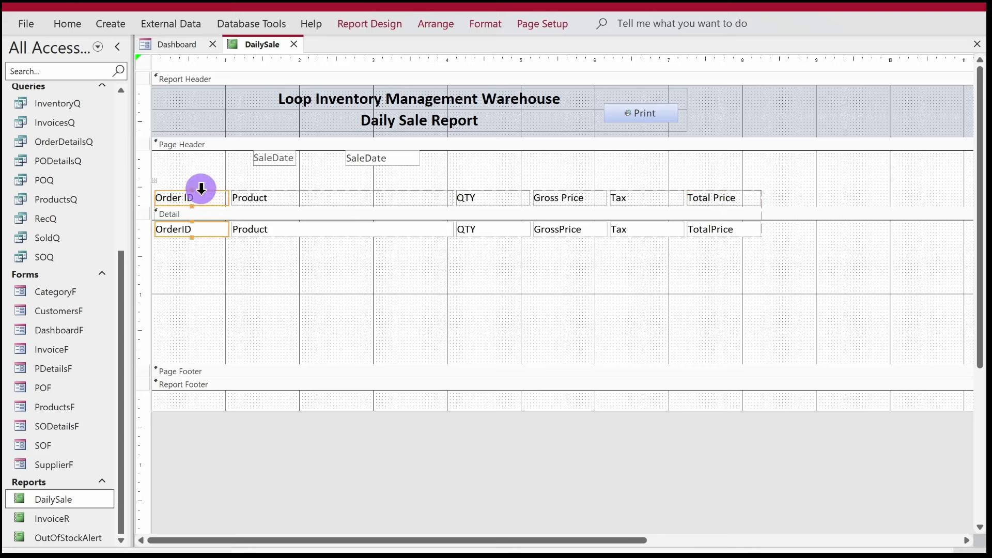
pyautogui.click(229, 198)
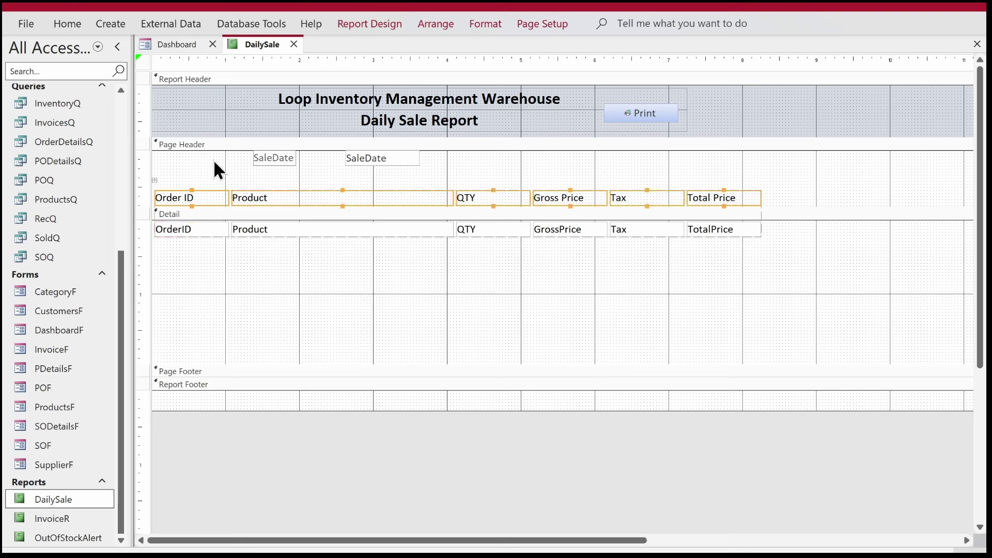
pyautogui.click(194, 257)
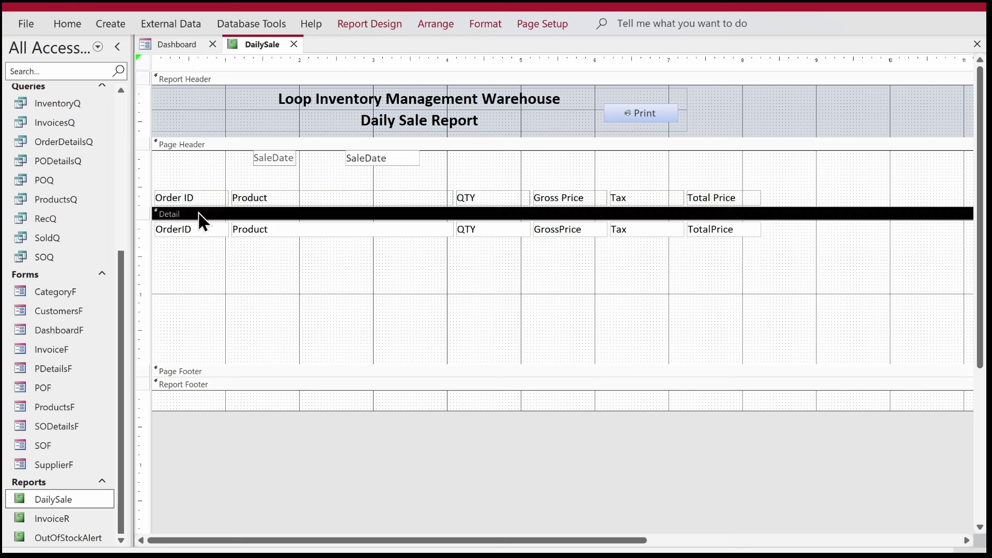
pyautogui.moveTo(204, 172); pyautogui.dragTo(204, 261)
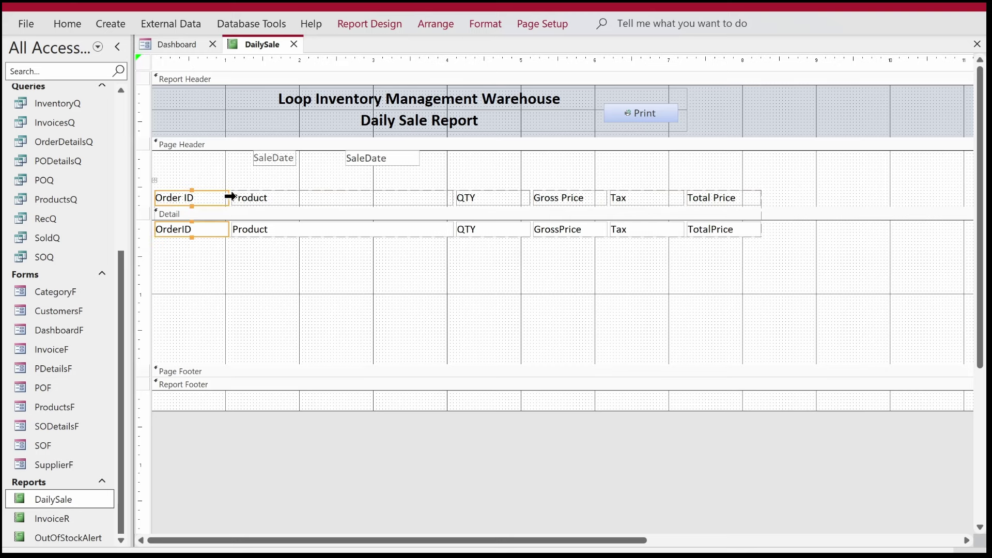
pyautogui.moveTo(227, 198); pyautogui.dragTo(201, 201)
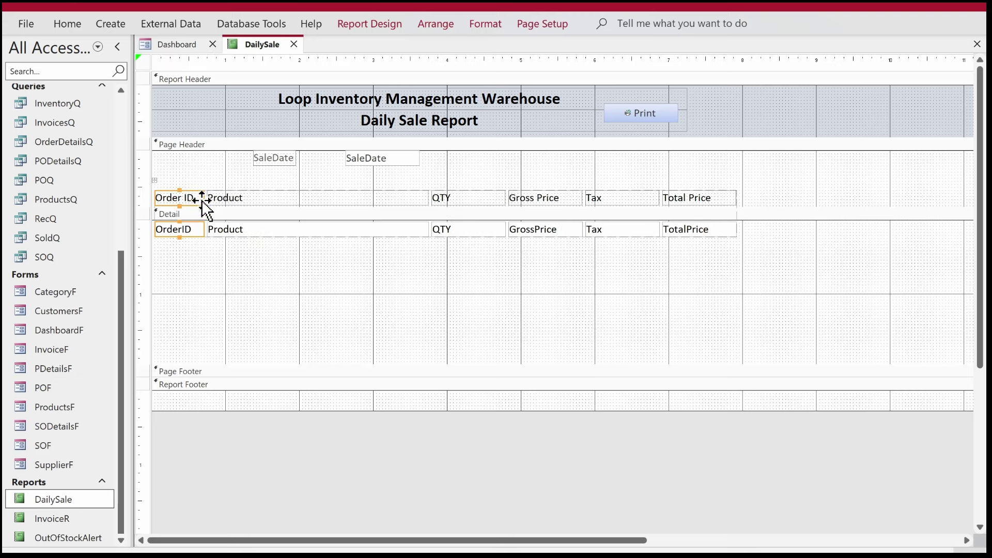
pyautogui.click(409, 185)
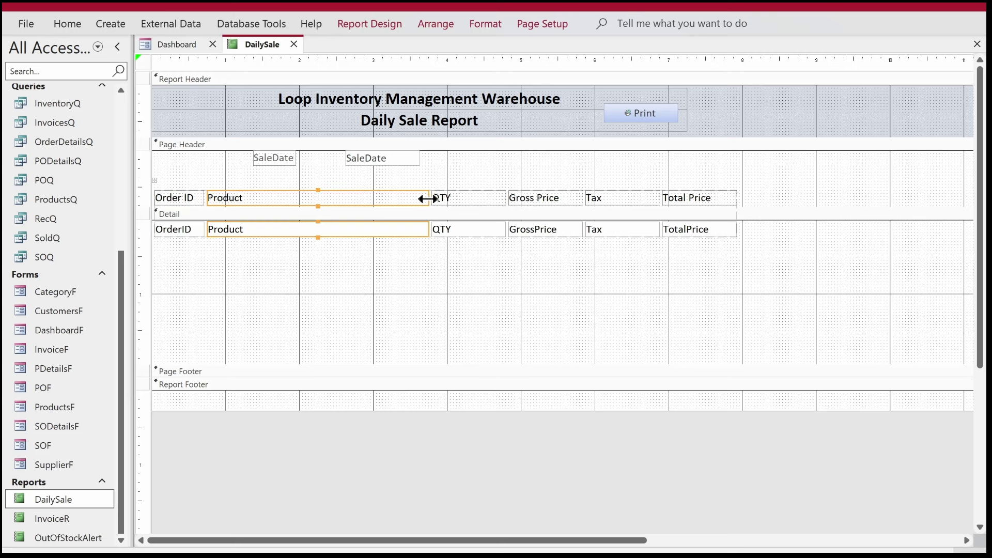
pyautogui.moveTo(428, 199); pyautogui.dragTo(395, 203)
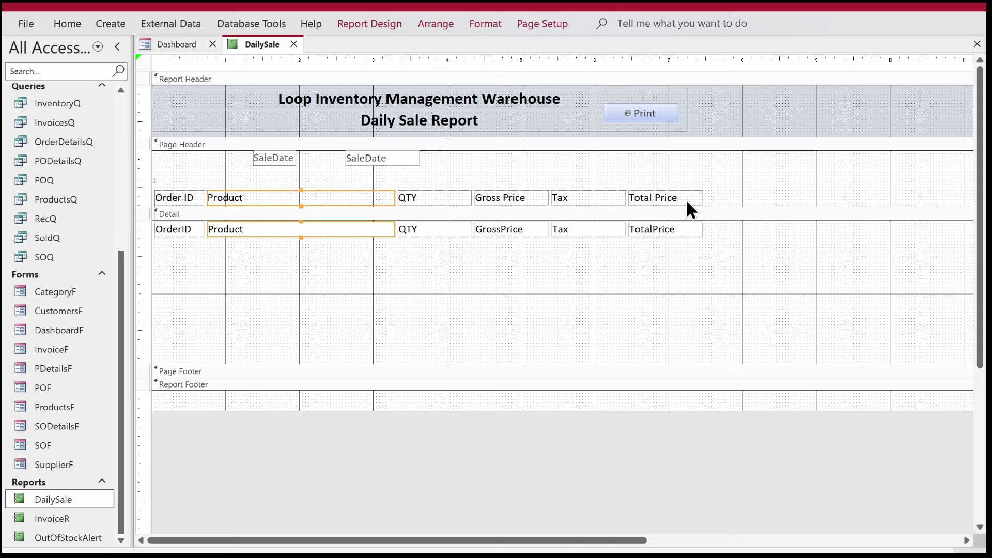
# Step: Center the text of the QTY, Gross Price, Tax and Total Price labels and their Detail fields
pyautogui.moveTo(714, 246); pyautogui.dragTo(411, 191)
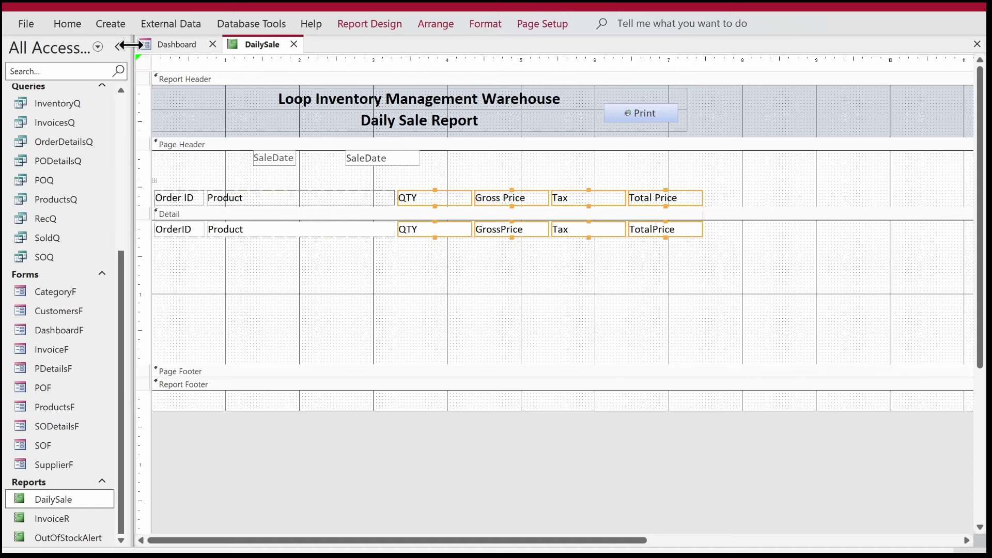
pyautogui.click(66, 24)
pyautogui.click(791, 88)
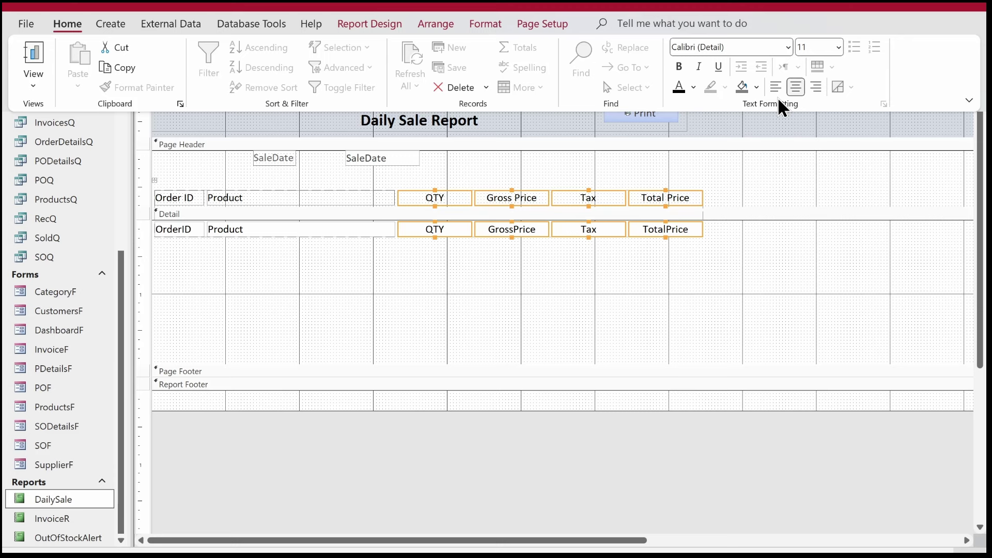
pyautogui.click(663, 285)
pyautogui.click(549, 167)
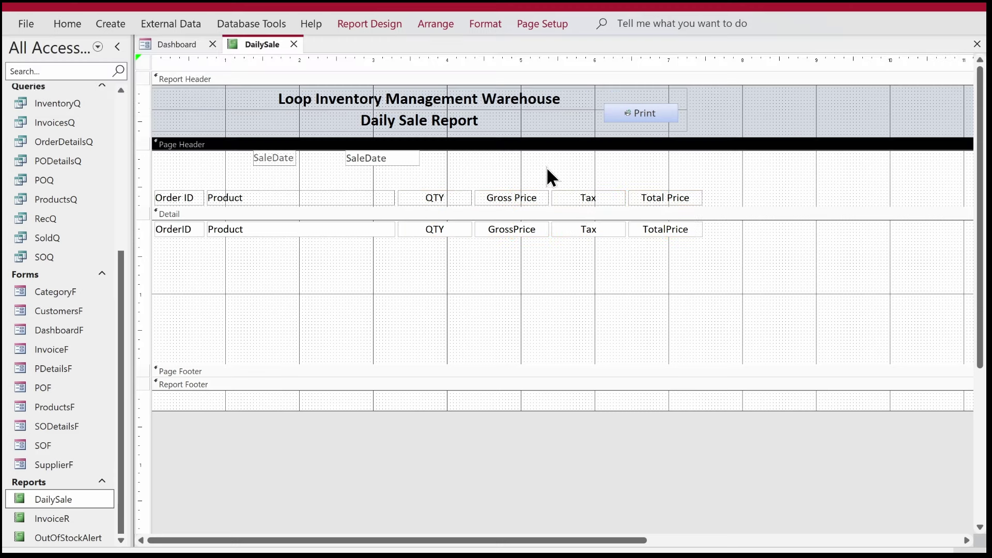
# Step: Select the QTY header label together with its Detail field and show their format properties
pyautogui.click(458, 196)
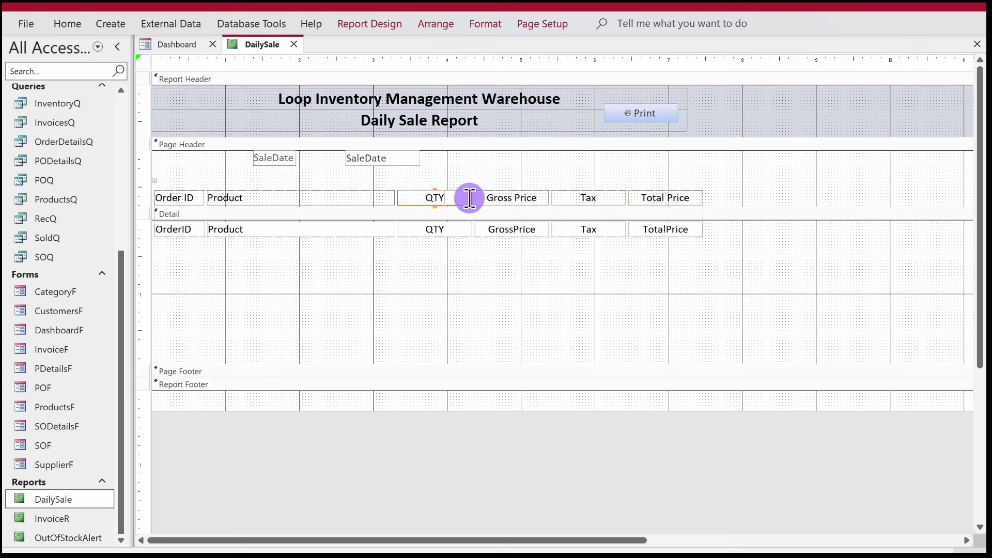
pyautogui.click(463, 179)
pyautogui.moveTo(443, 180); pyautogui.dragTo(433, 234)
pyautogui.rightClick(432, 229)
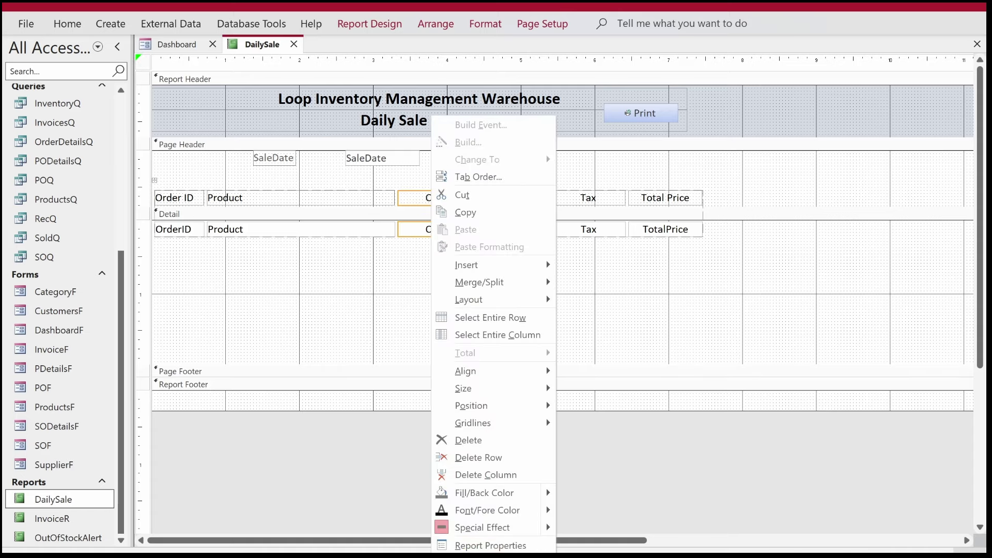
pyautogui.click(491, 546)
pyautogui.click(803, 115)
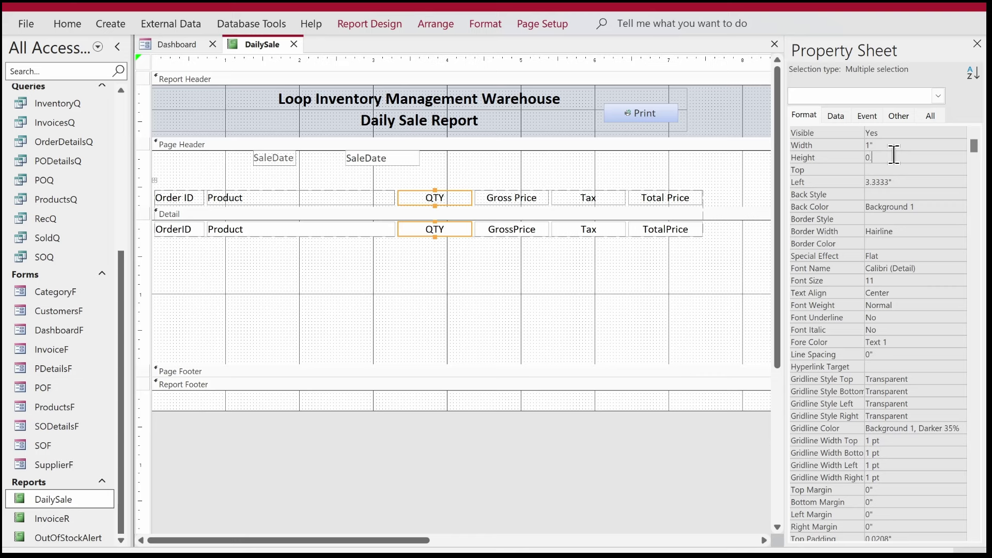
# Step: Try a height of 0.15 inches and widths of 0.9 and 0.6 inches on the QTY label and field
pyautogui.press('Return')
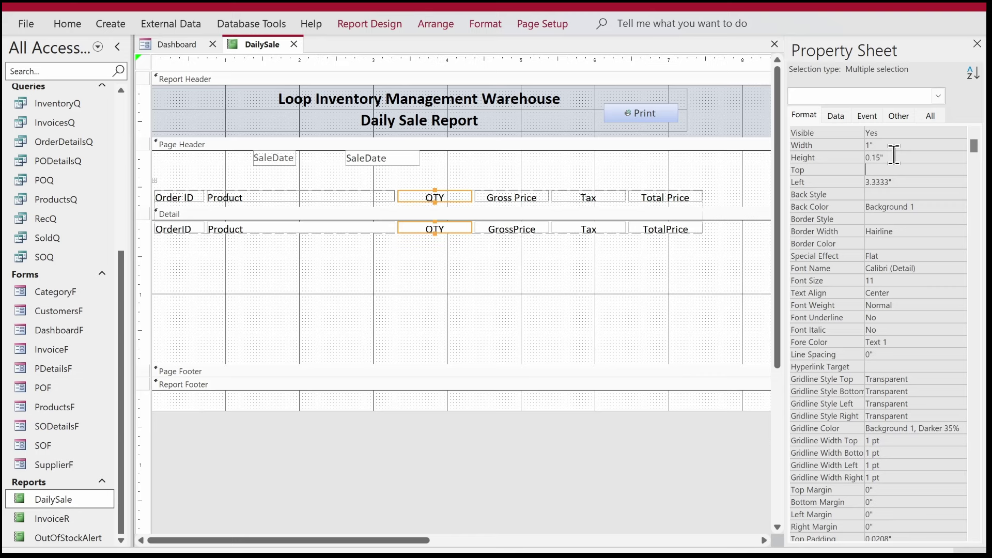
pyautogui.hotkey('ctrl', 'z')
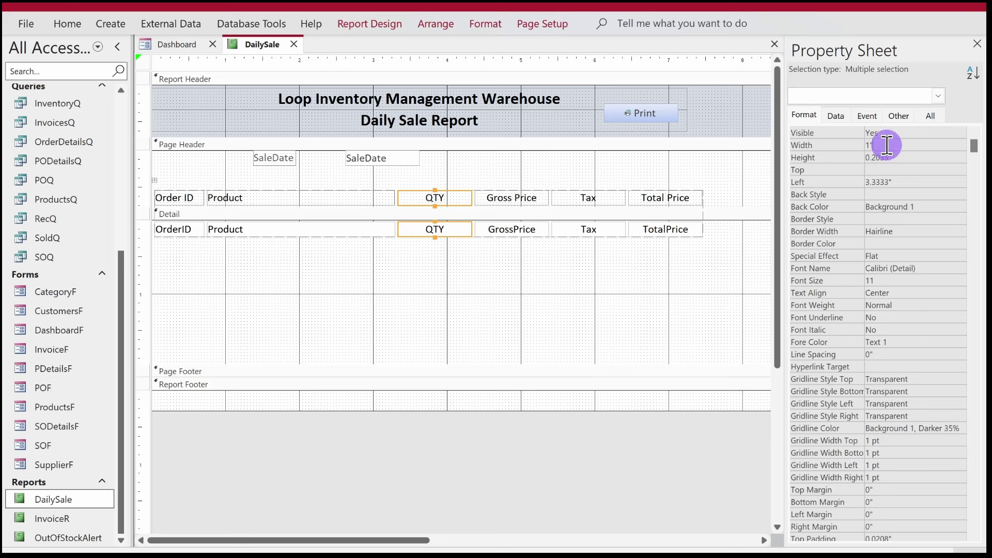
pyautogui.click(848, 141)
pyautogui.write('0.9')
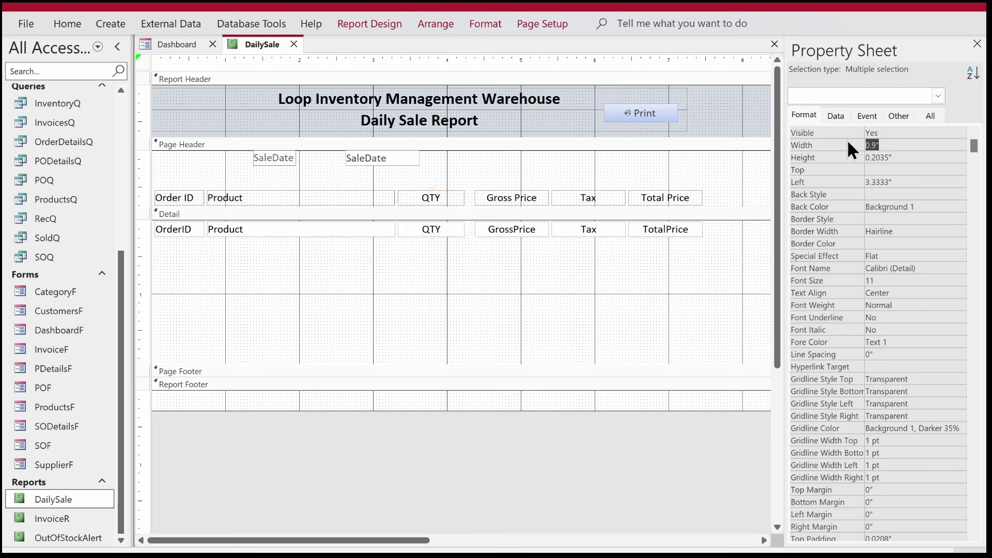
pyautogui.press('Return')
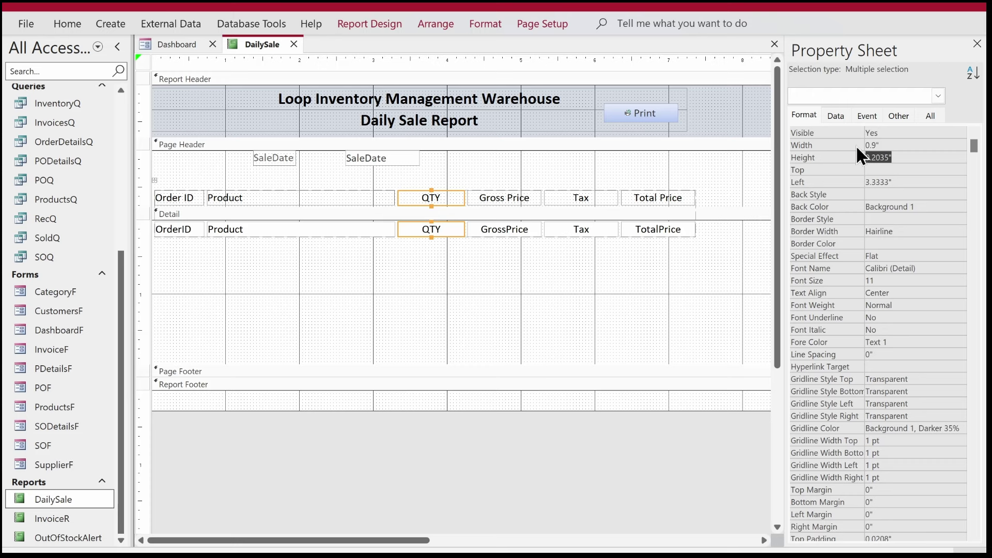
pyautogui.click(861, 144)
pyautogui.write('0.6')
pyautogui.press('Return')
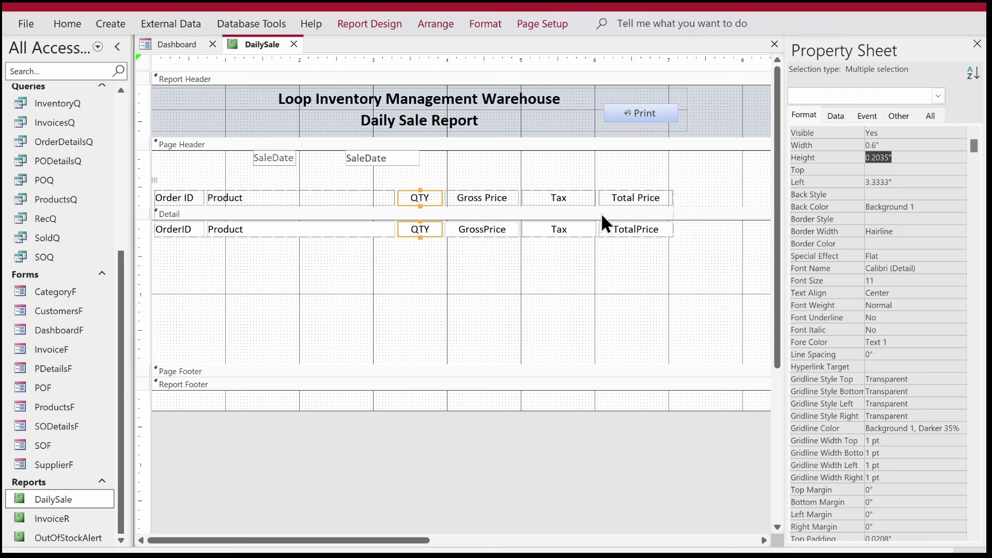
# Step: Set the width of the QTY label and its Detail field to 0.7 inches
pyautogui.click(881, 145)
pyautogui.write('0.7')
pyautogui.press('Return')
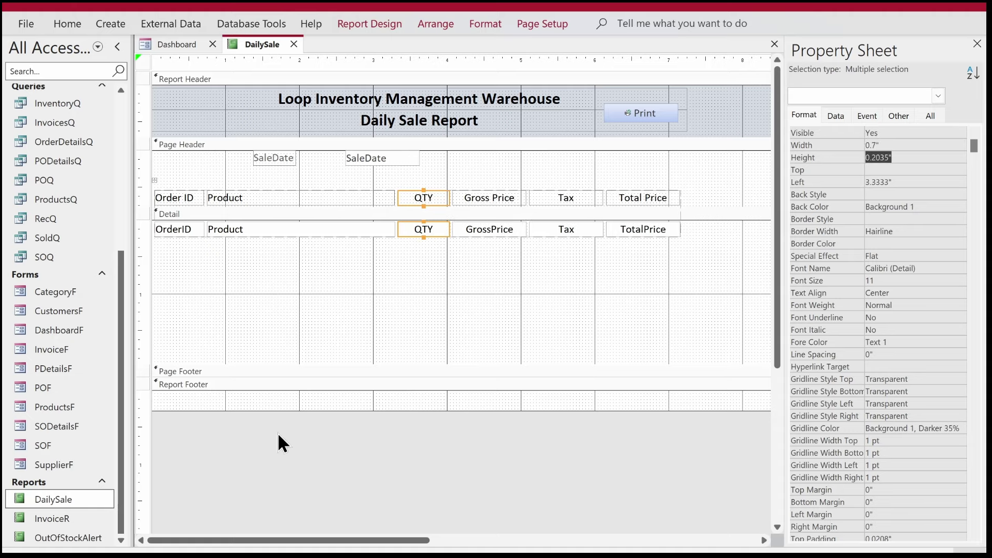
# Step: Narrow the report to about 7.25 inches wide, ending just past the Total Price column
pyautogui.moveTo(268, 542); pyautogui.dragTo(655, 541)
pyautogui.moveTo(592, 181); pyautogui.dragTo(180, 168)
pyautogui.click(365, 541)
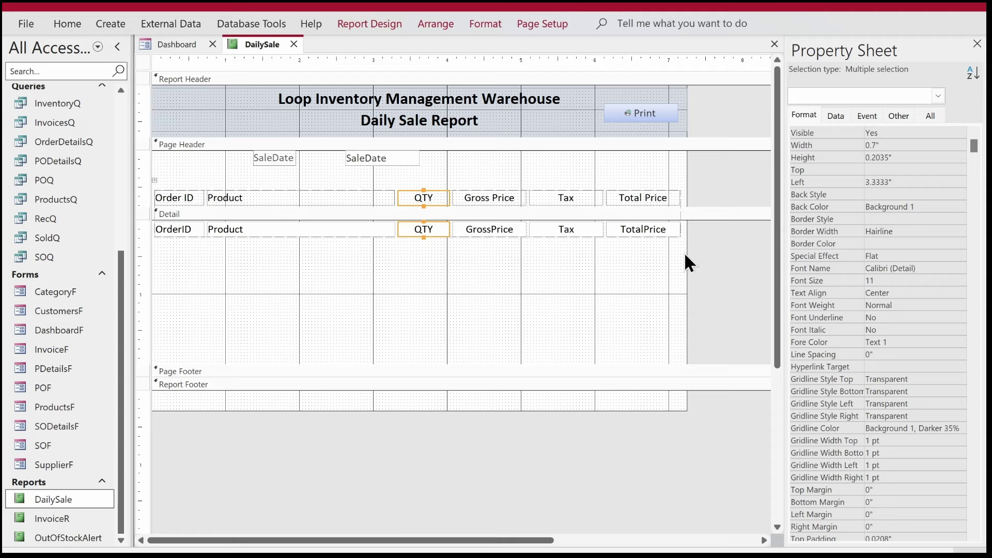
# Step: Make the outlines of all Page Header column labels and Detail fields transparent
pyautogui.moveTo(727, 252); pyautogui.dragTo(139, 196)
pyautogui.click(67, 23)
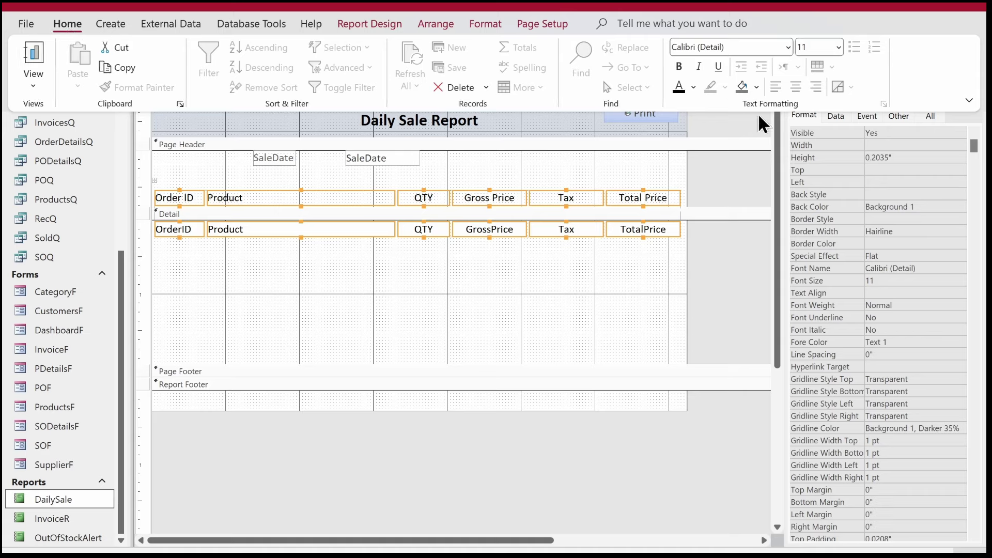
pyautogui.click(490, 24)
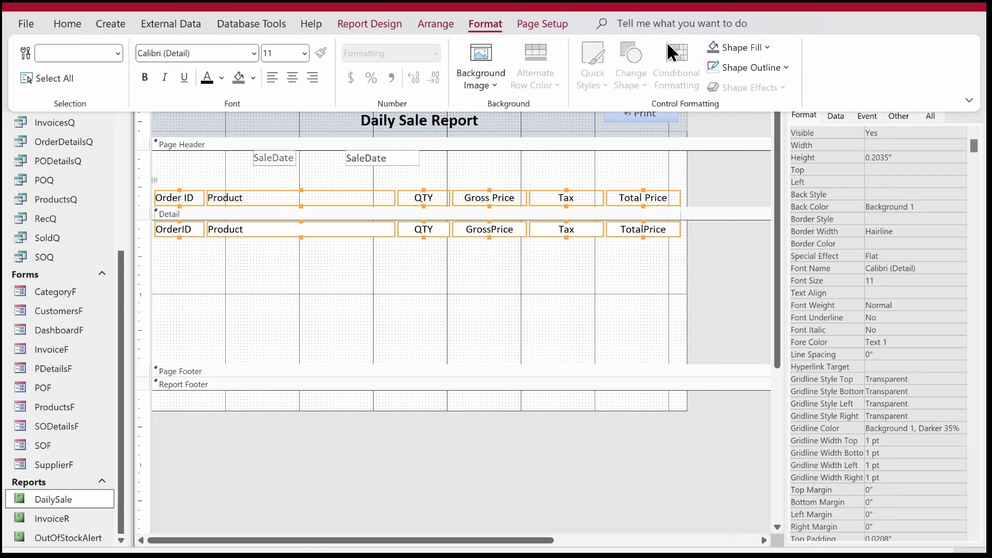
pyautogui.click(731, 67)
pyautogui.click(746, 388)
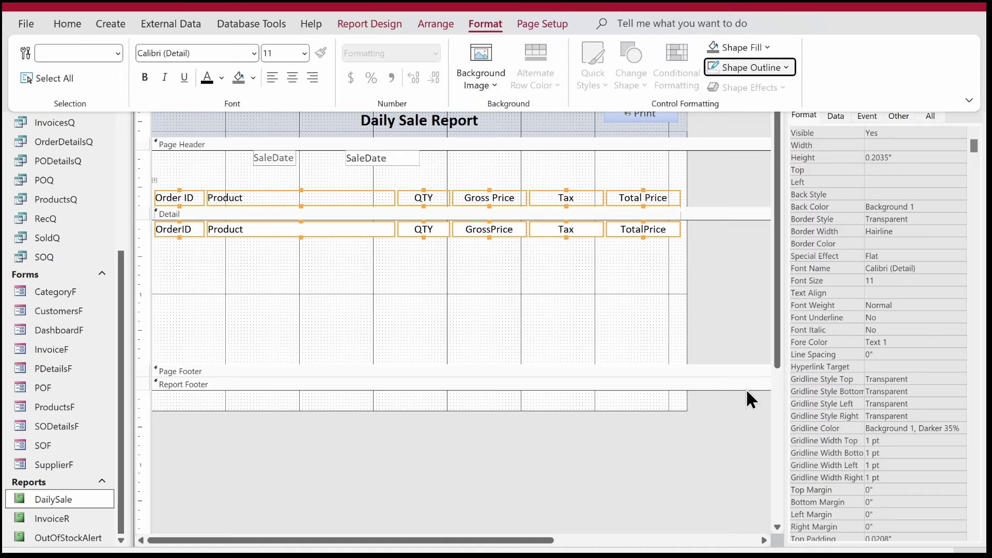
pyautogui.click(611, 340)
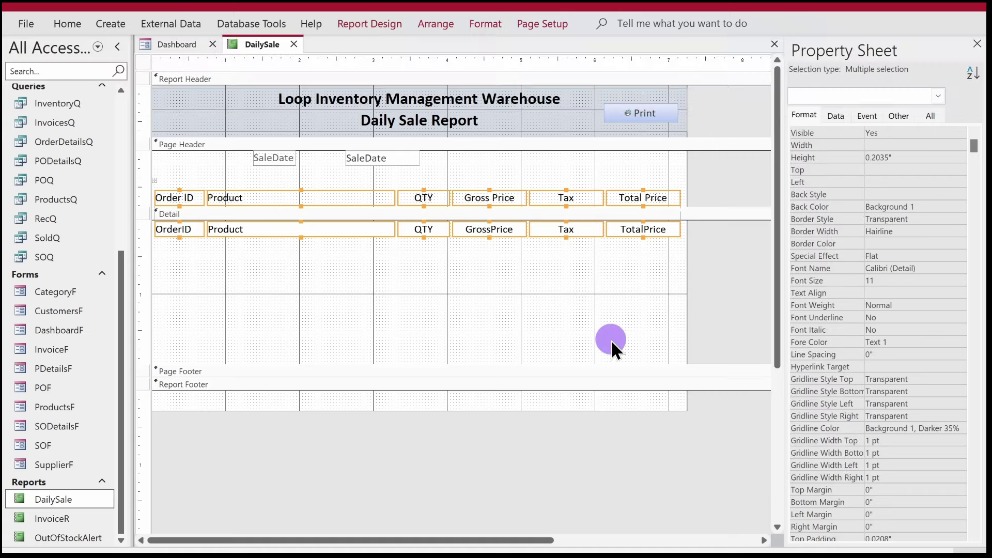
# Step: Draw a horizontal line about 7.17 inches long beneath the Detail fields and shrink the Detail section to end just below it
pyautogui.click(353, 21)
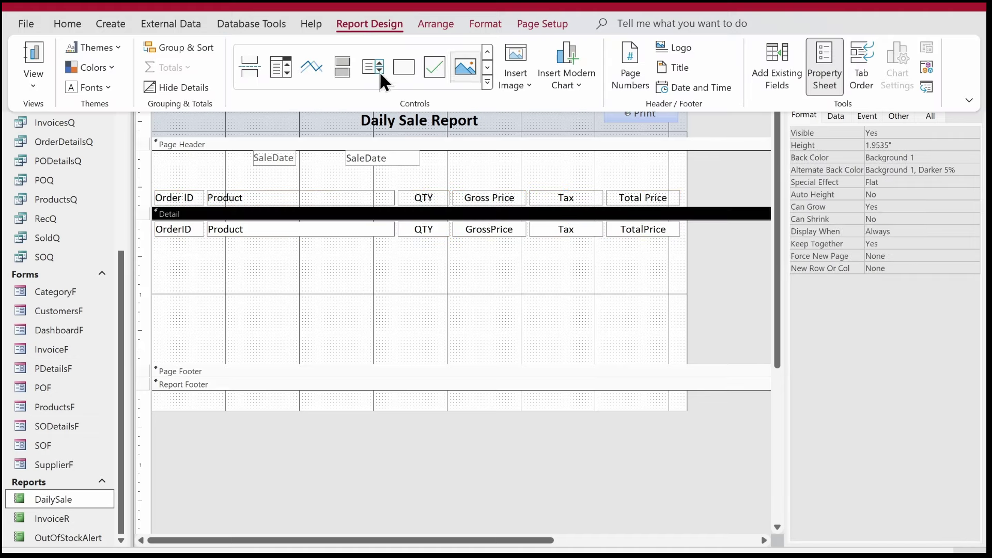
pyautogui.click(310, 69)
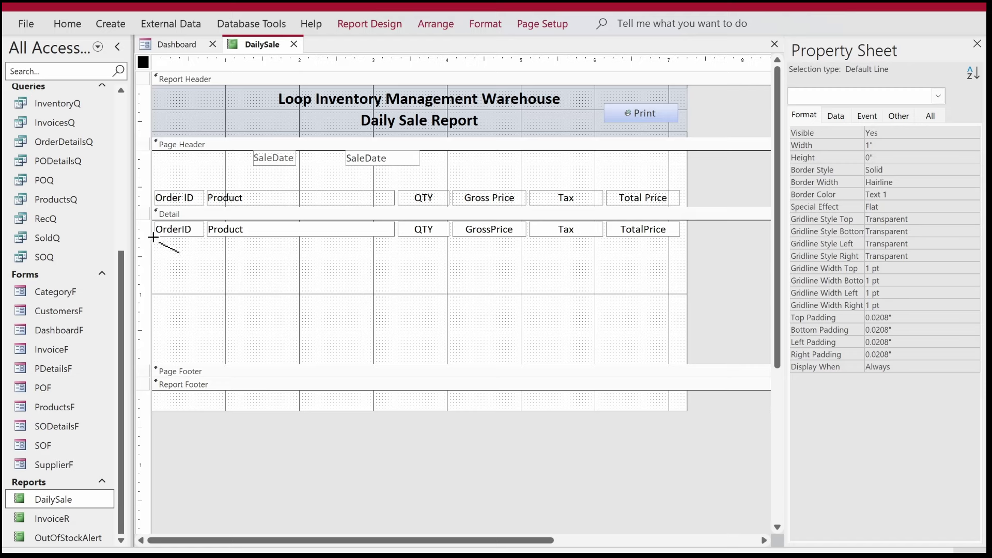
pyautogui.moveTo(153, 234)
pyautogui.mouseDown()
pyautogui.moveTo(722, 231)
pyautogui.moveTo(682, 238)
pyautogui.mouseUp()
pyautogui.moveTo(596, 334); pyautogui.dragTo(612, 240)
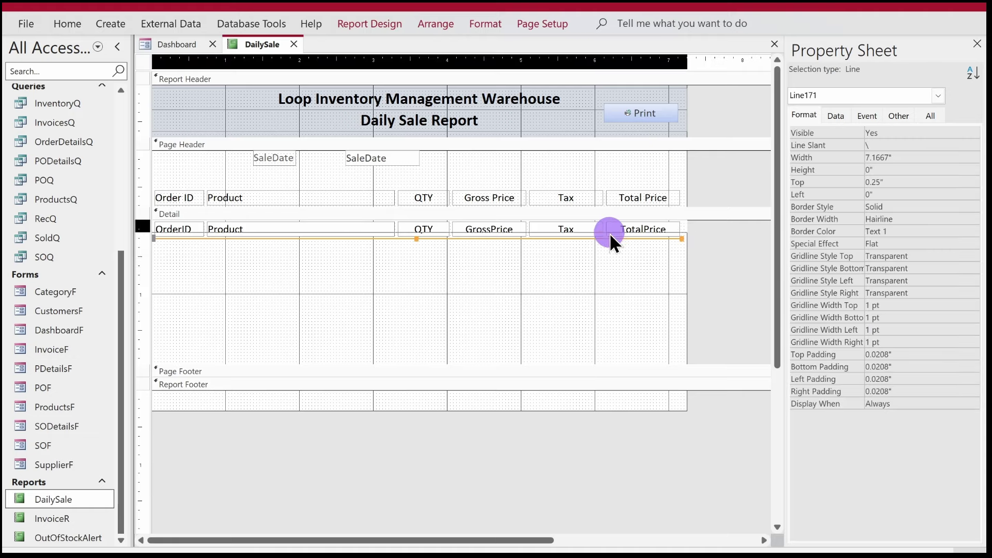
# Step: Delete the SaleDate label and move the SaleDate field to the left edge of the Page Header
pyautogui.click(274, 157)
pyautogui.press('Delete')
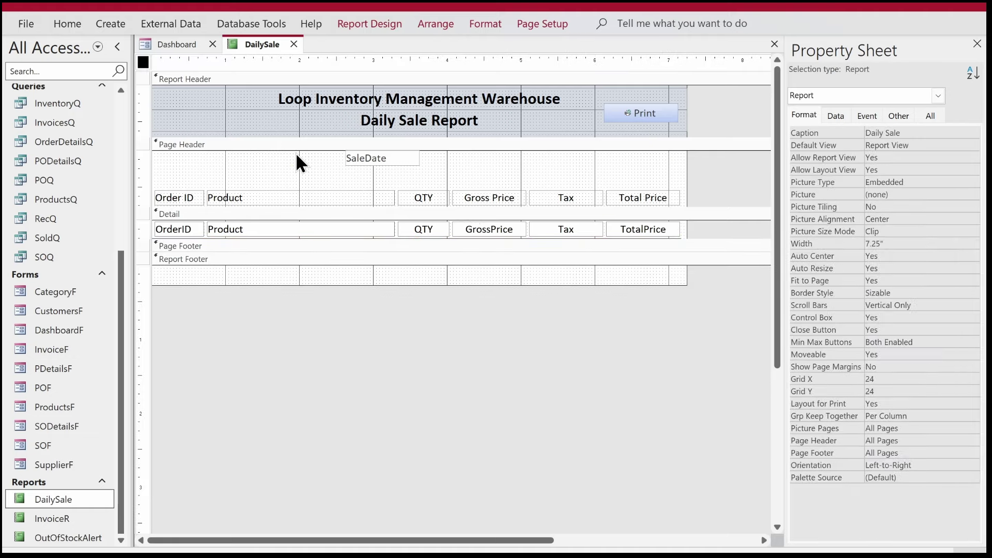
pyautogui.moveTo(405, 156); pyautogui.dragTo(217, 160)
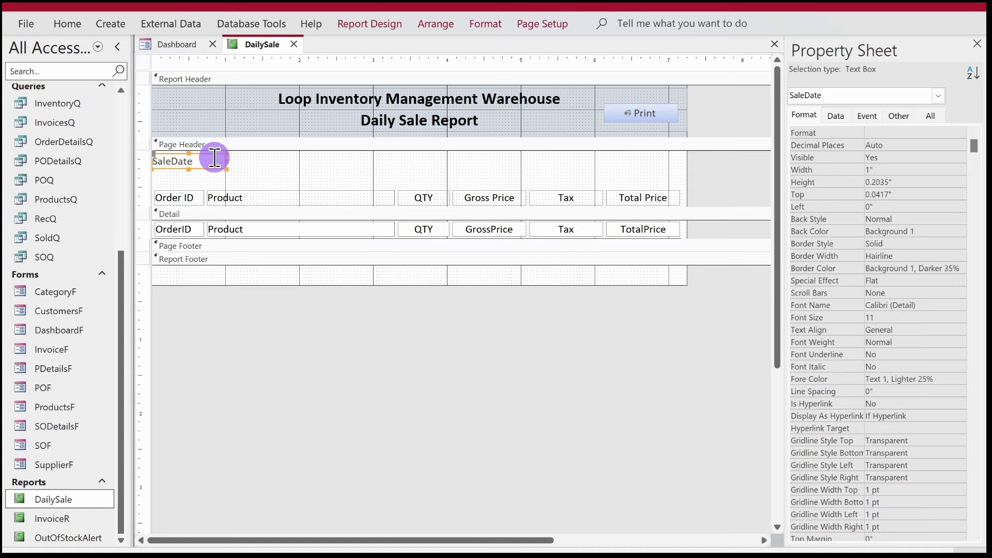
# Step: Format the SaleDate field as left-aligned, black, bold 16-point text and enlarge it to about 1.92 by 0.33 inches
pyautogui.click(68, 24)
pyautogui.click(771, 84)
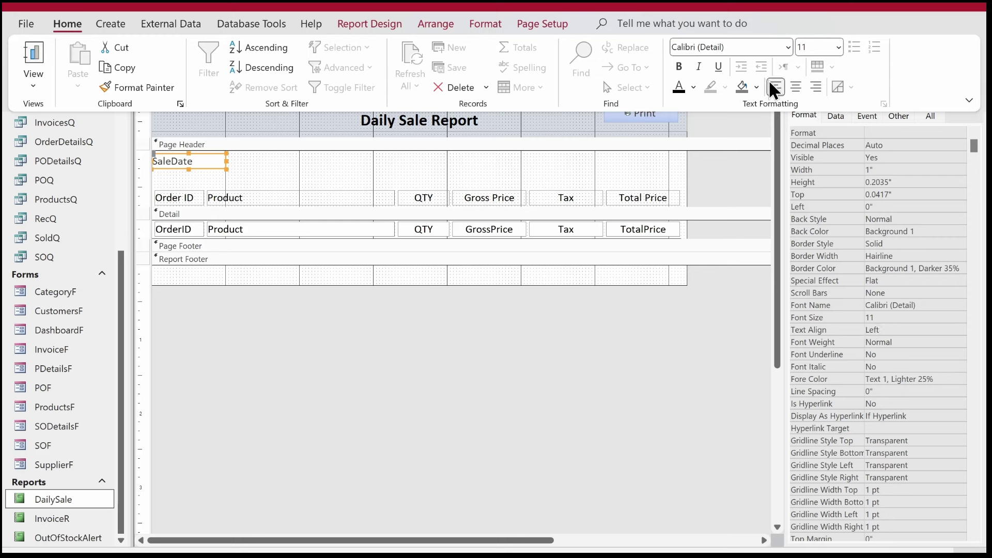
pyautogui.click(693, 86)
pyautogui.click(692, 152)
pyautogui.click(838, 47)
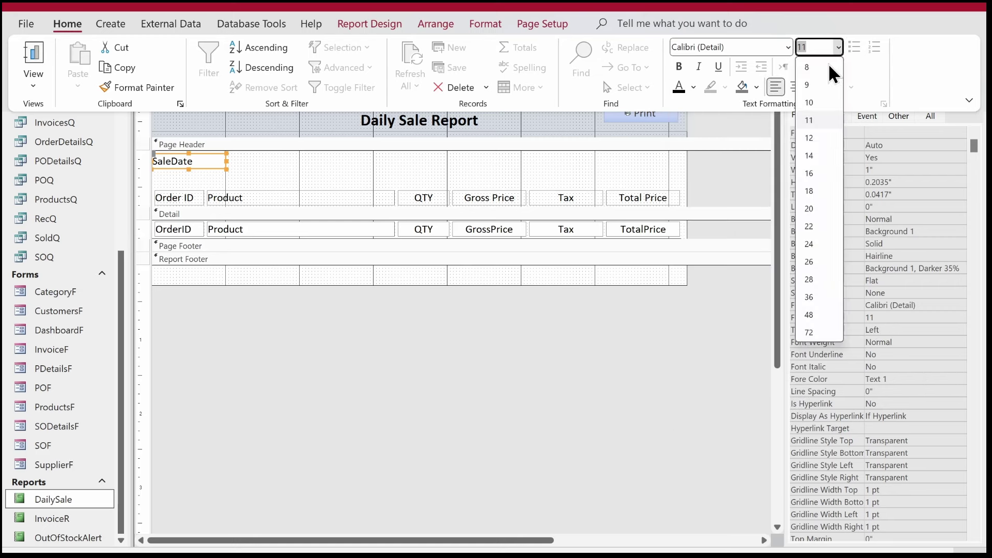
pyautogui.click(810, 173)
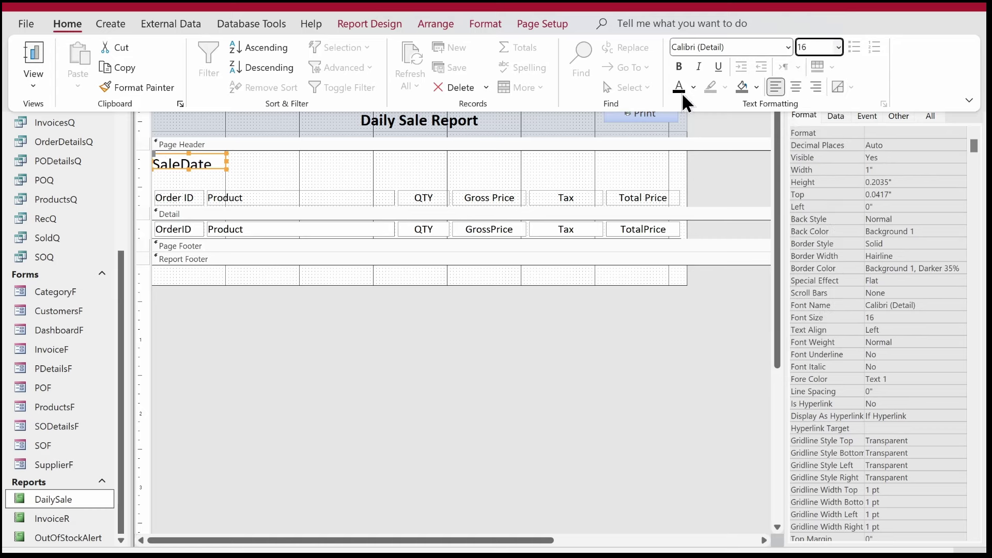
pyautogui.click(678, 65)
pyautogui.click(265, 178)
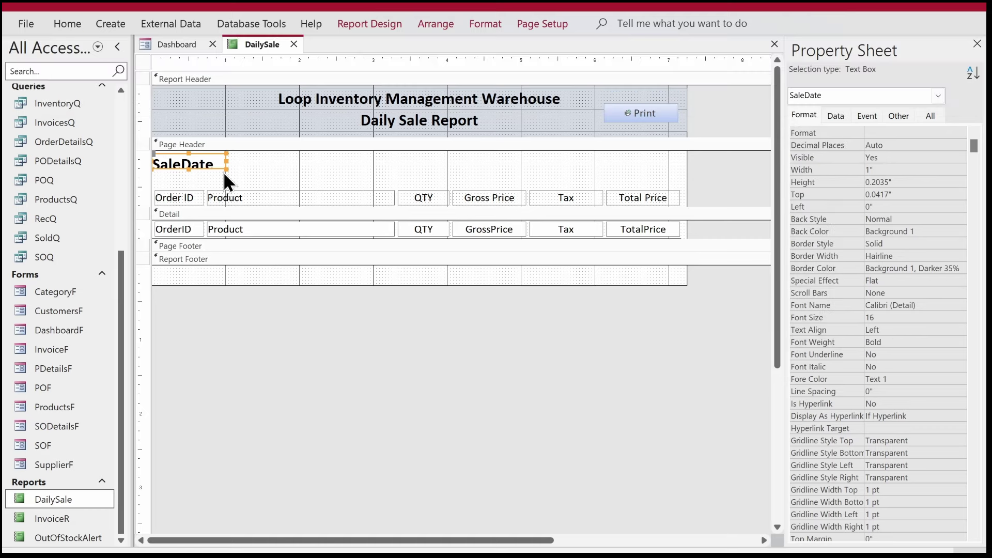
pyautogui.moveTo(226, 169); pyautogui.dragTo(292, 178)
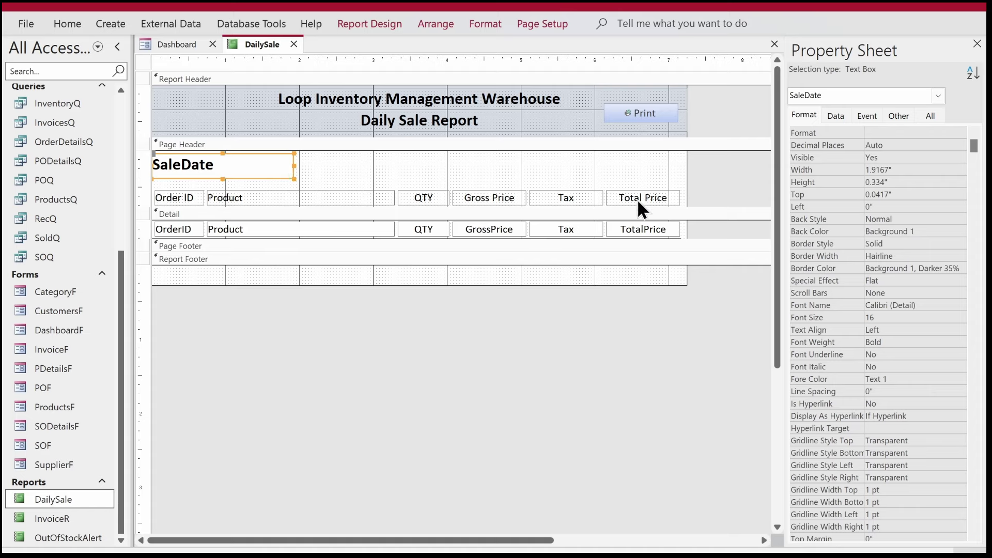
# Step: Make all the column labels in the Page Header bold, from Order ID to Total Price
pyautogui.moveTo(698, 194); pyautogui.dragTo(195, 179)
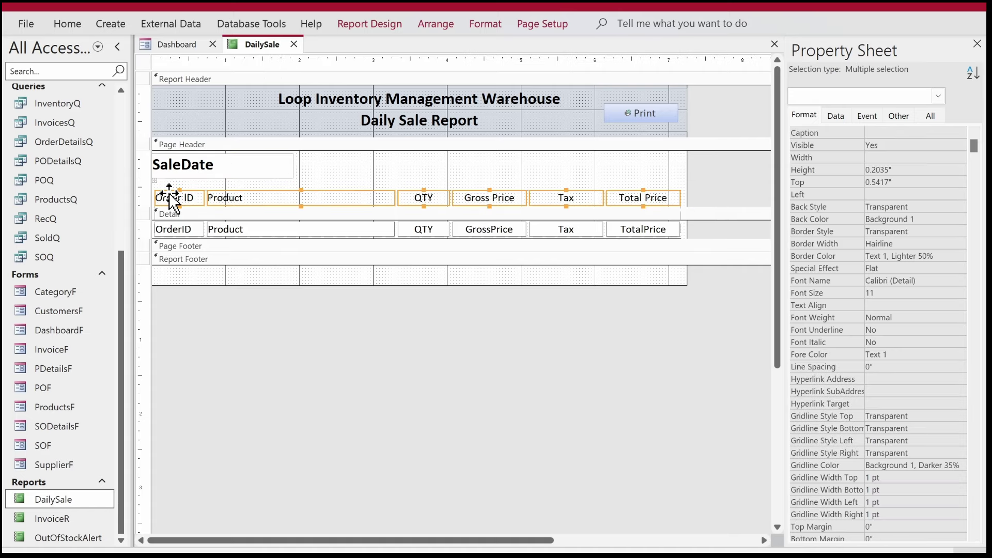
pyautogui.hotkey('ctrl', 'b')
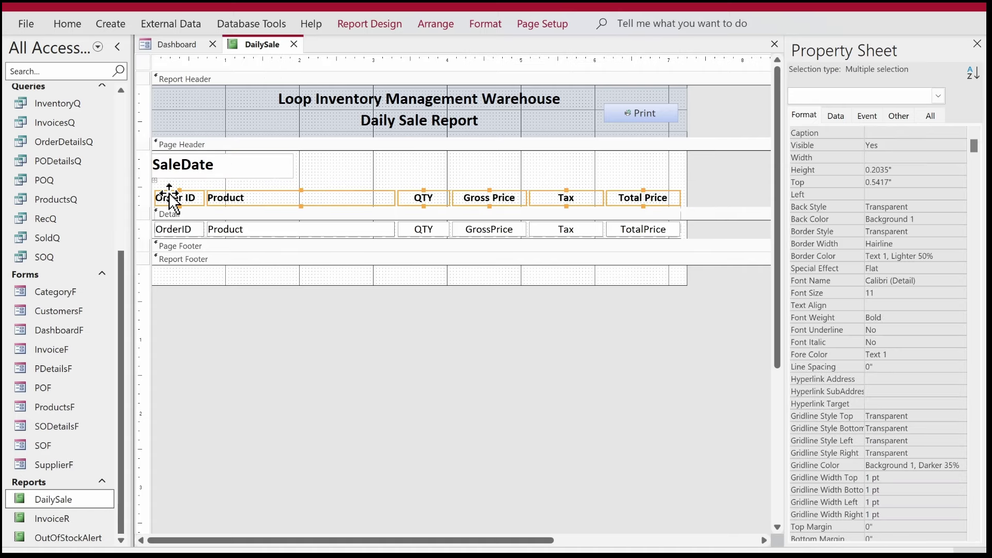
pyautogui.click(398, 294)
# Step: Show the Daily Sale report in Report View and check its layout from the first to the last record
pyautogui.rightClick(254, 44)
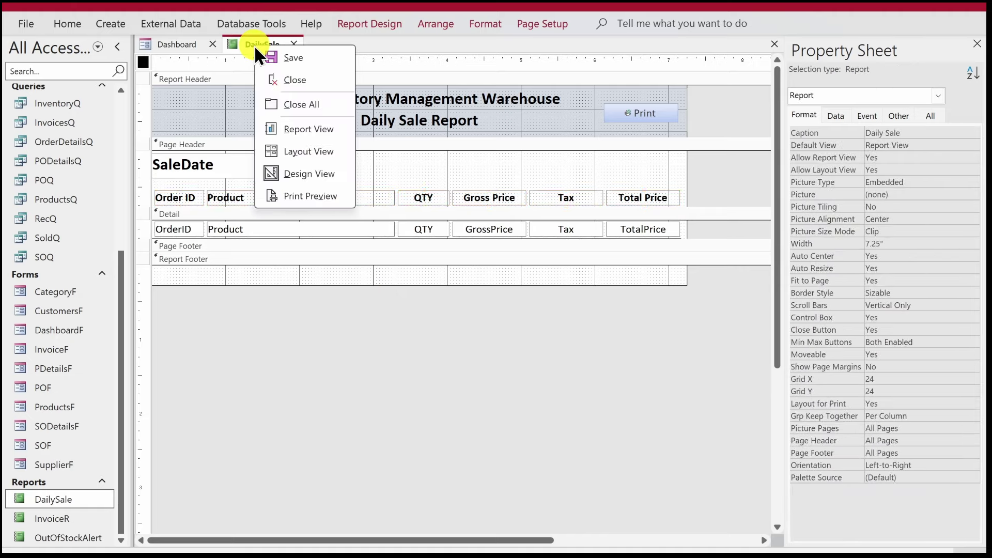
pyautogui.click(301, 125)
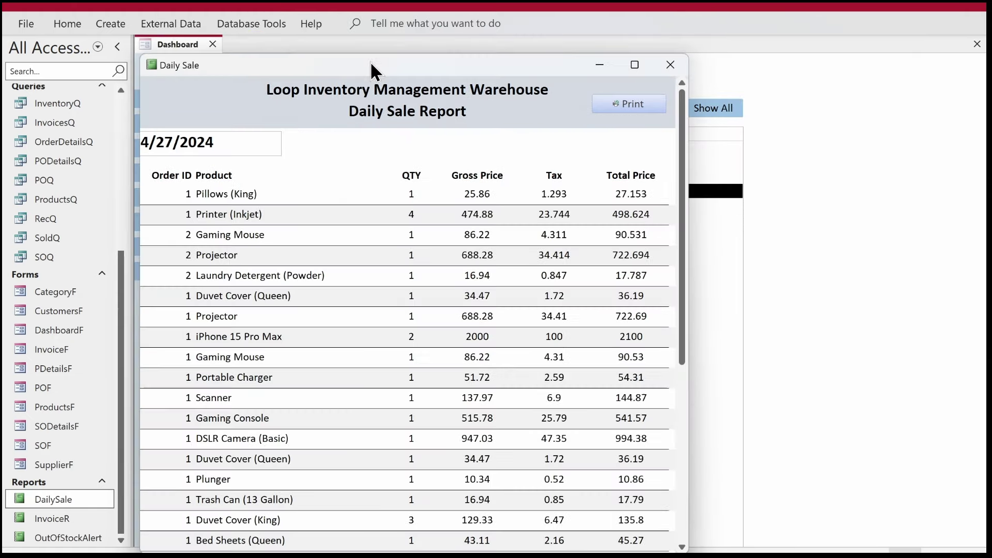
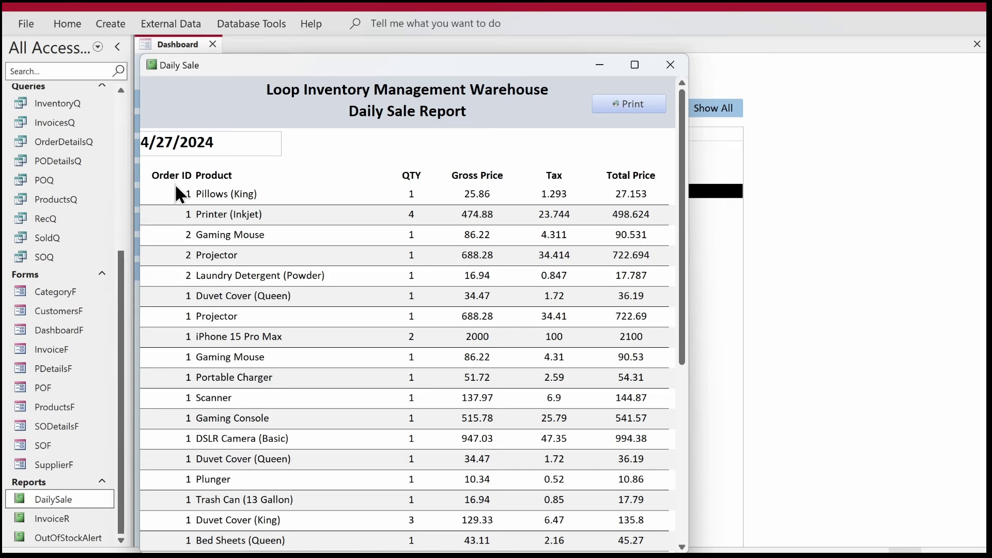
pyautogui.click(678, 377)
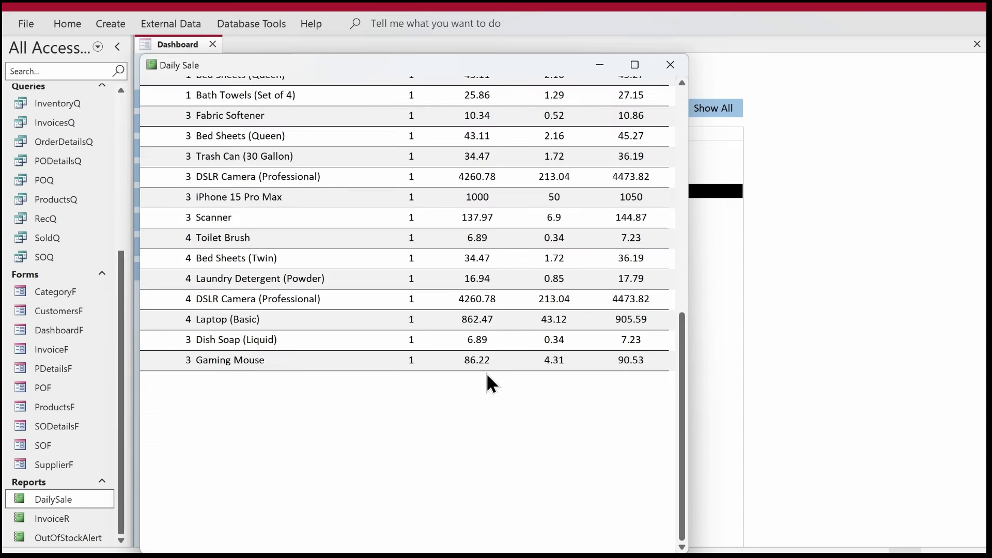
pyautogui.click(681, 297)
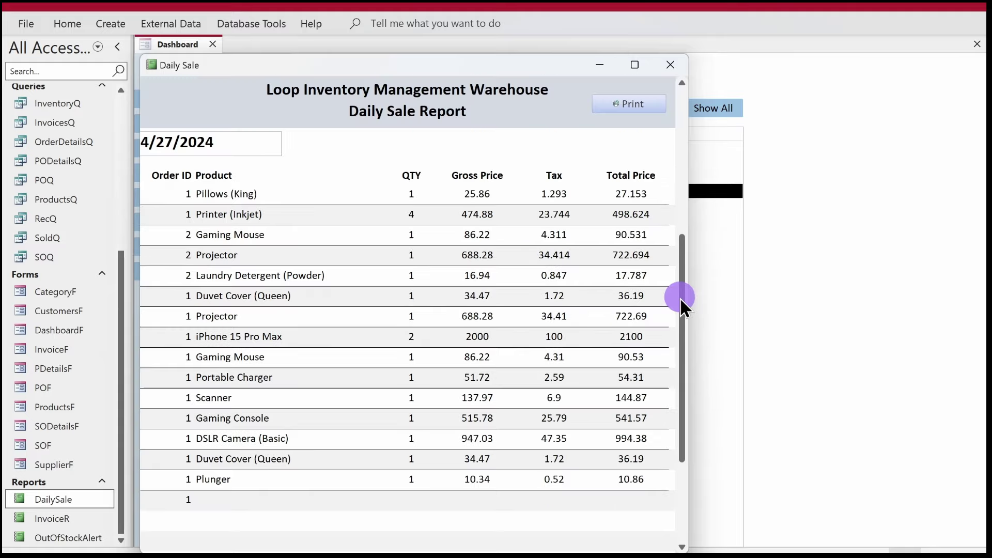
# Step: Return the report to Design View and make the SaleDate field's outline transparent
pyautogui.rightClick(316, 160)
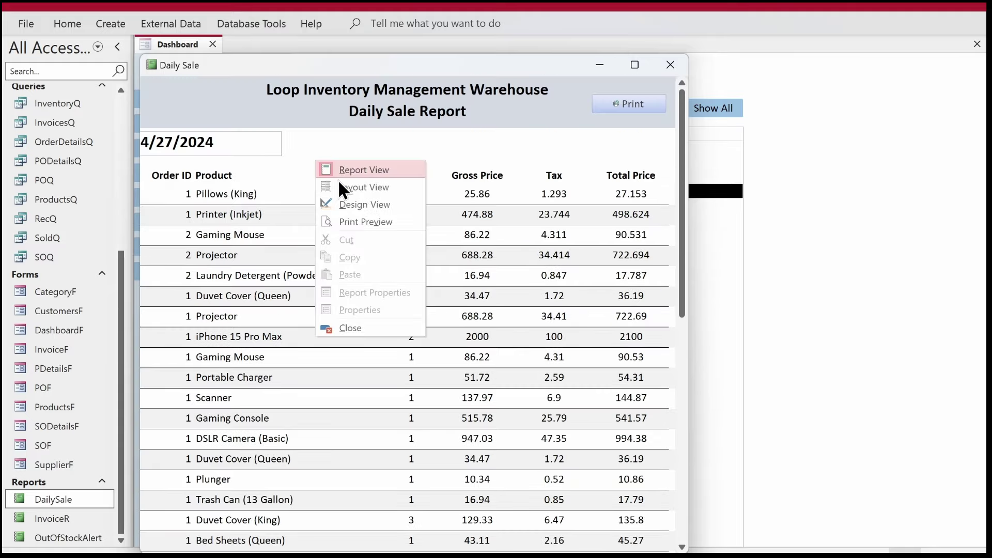
pyautogui.click(339, 204)
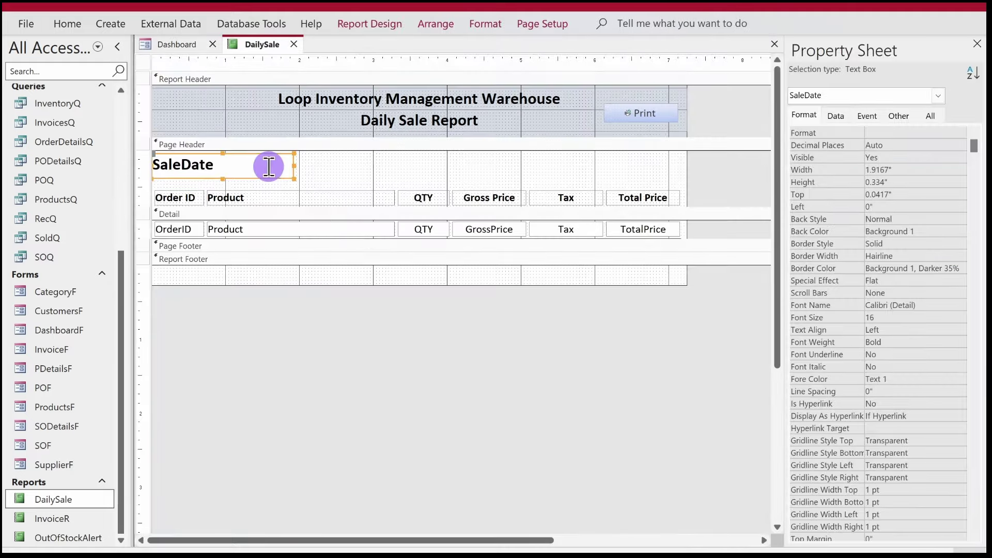
pyautogui.click(502, 23)
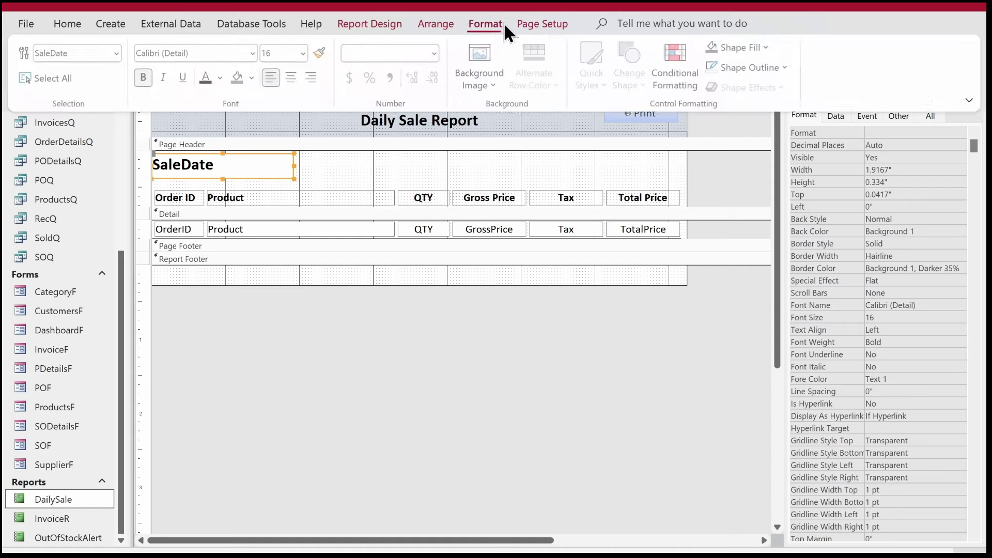
pyautogui.click(744, 67)
pyautogui.click(755, 386)
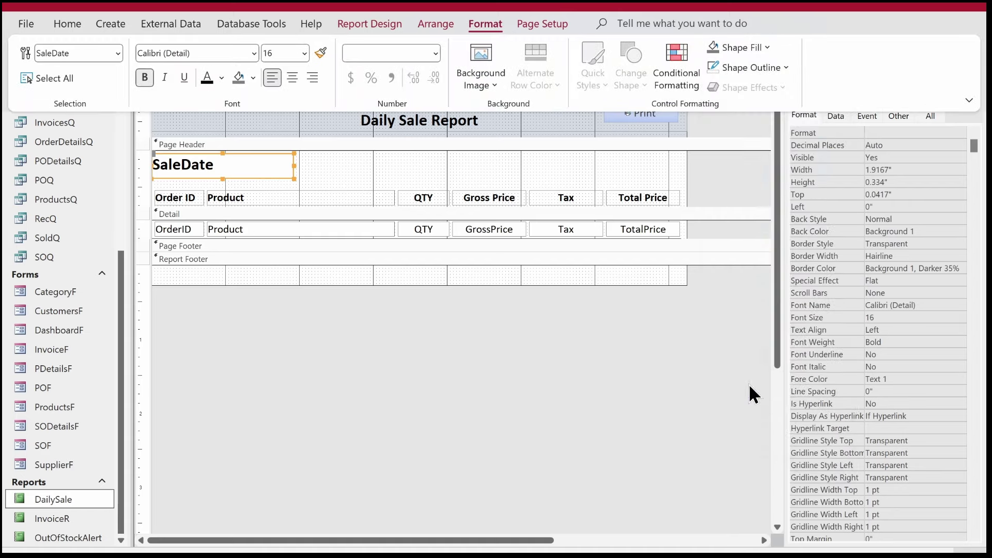
# Step: Center the text of the Order ID label and its OrderID field in the Detail section
pyautogui.click(228, 311)
pyautogui.moveTo(184, 181); pyautogui.dragTo(181, 233)
pyautogui.click(55, 24)
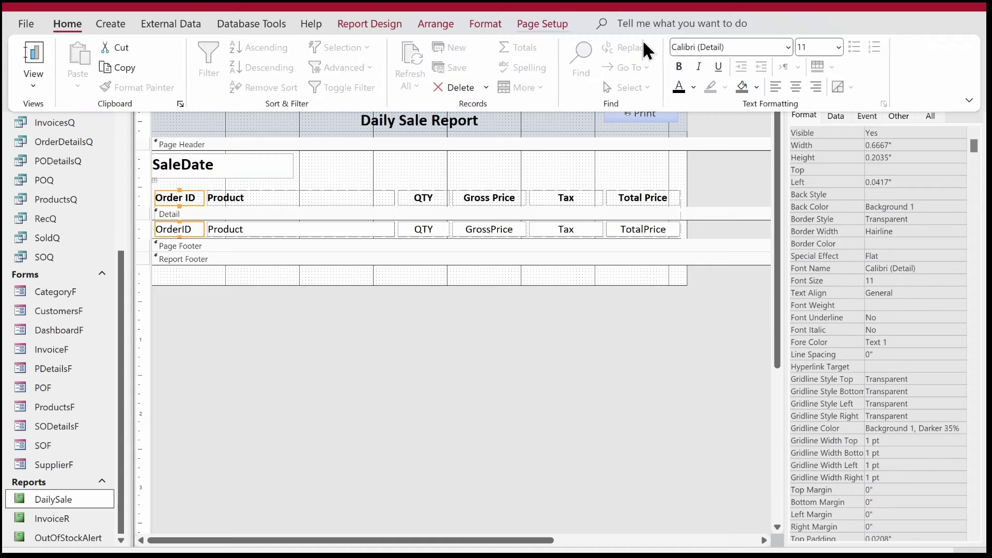
pyautogui.click(797, 87)
pyautogui.click(367, 324)
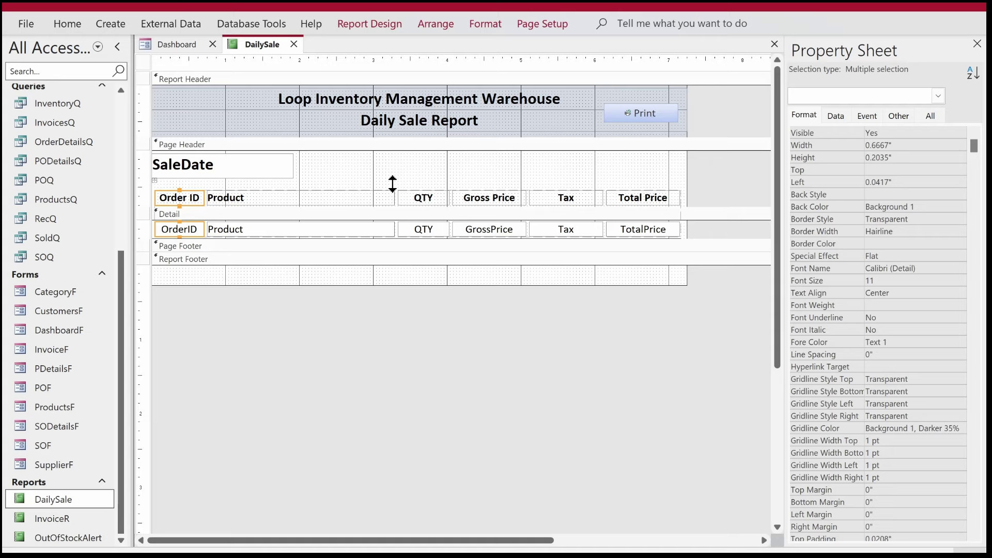
# Step: Sort the report by OrderID from smallest to largest and close the sorting settings
pyautogui.click(371, 26)
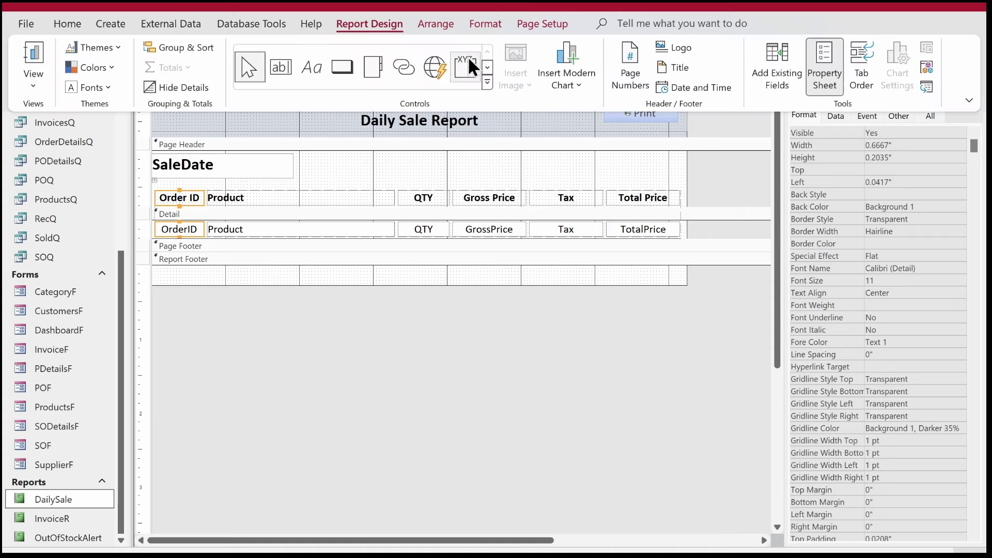
pyautogui.click(201, 50)
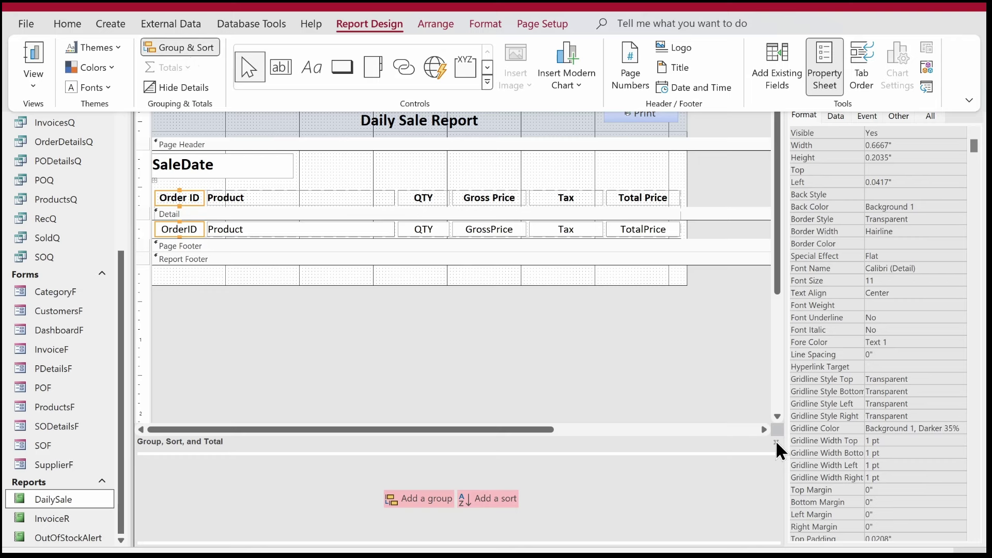
pyautogui.click(489, 499)
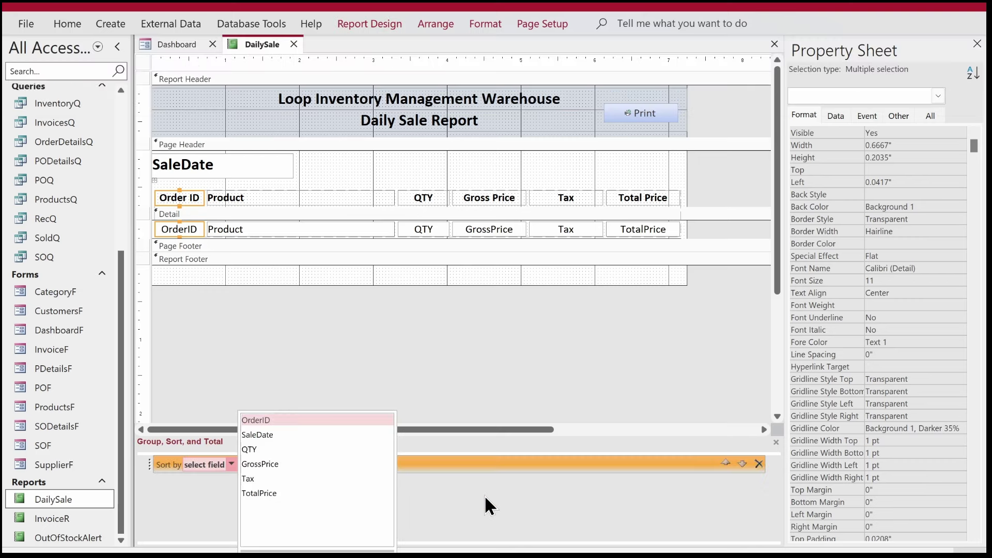
pyautogui.click(304, 419)
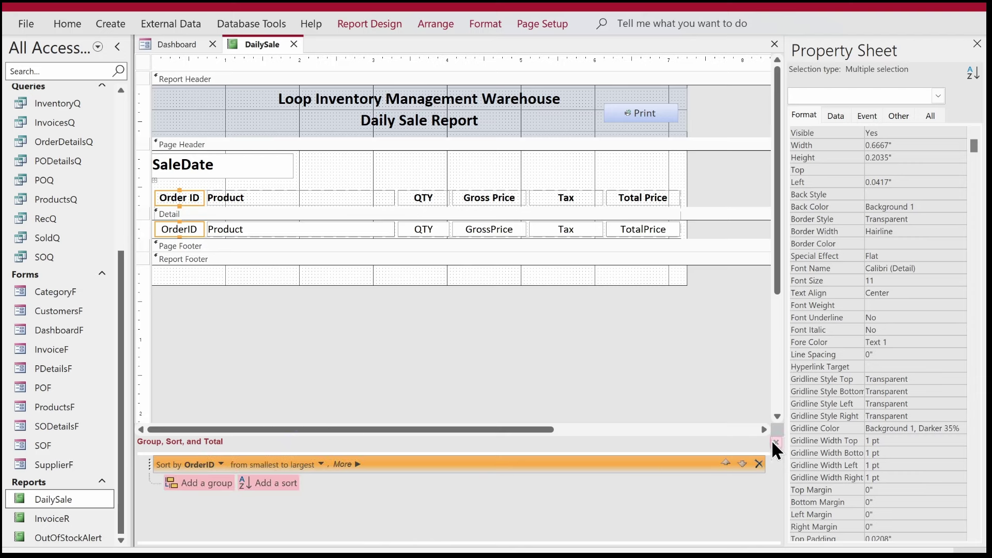
pyautogui.click(775, 443)
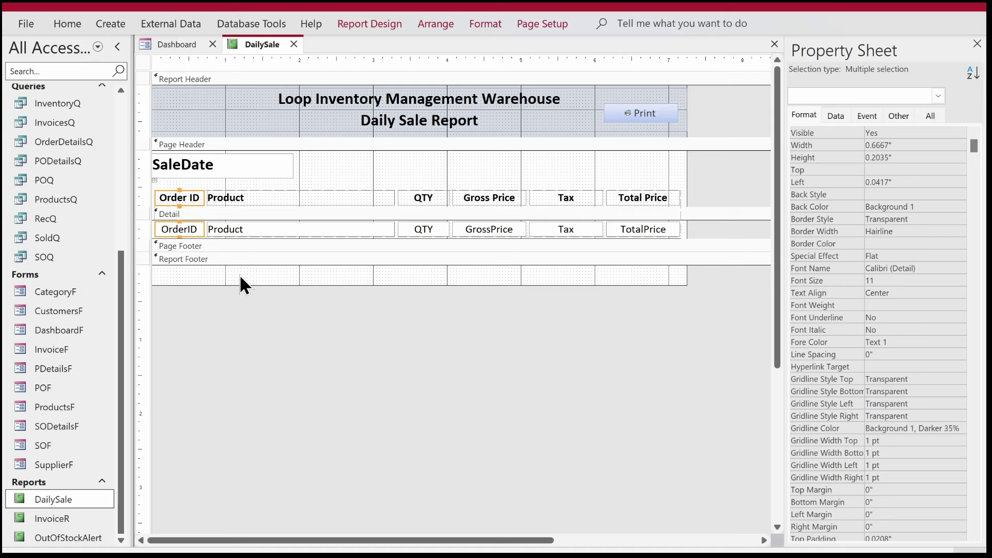
# Step: Add Sum totals for the QTY and GrossPrice fields to the Report Footer
pyautogui.click(425, 231)
pyautogui.click(352, 22)
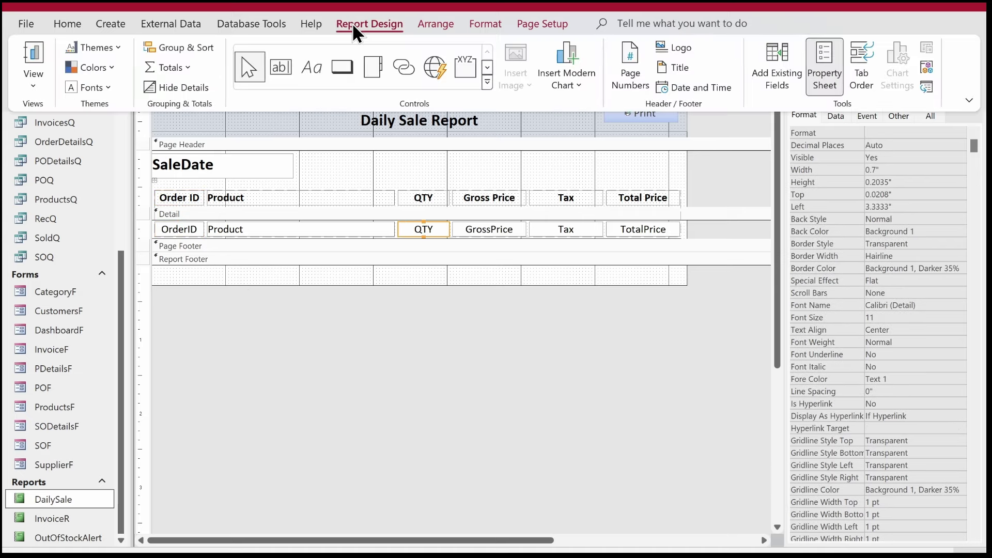
pyautogui.click(179, 64)
pyautogui.click(178, 86)
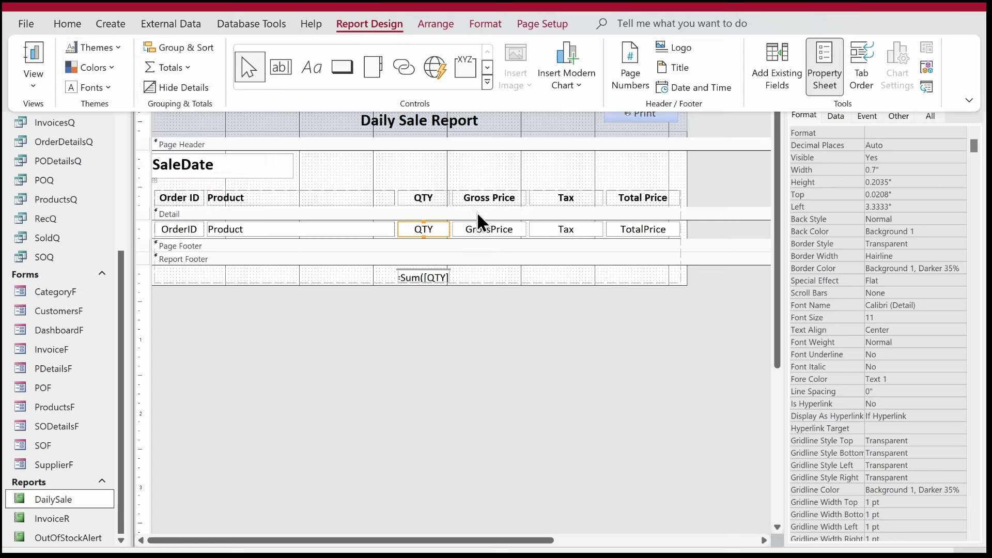
pyautogui.click(483, 229)
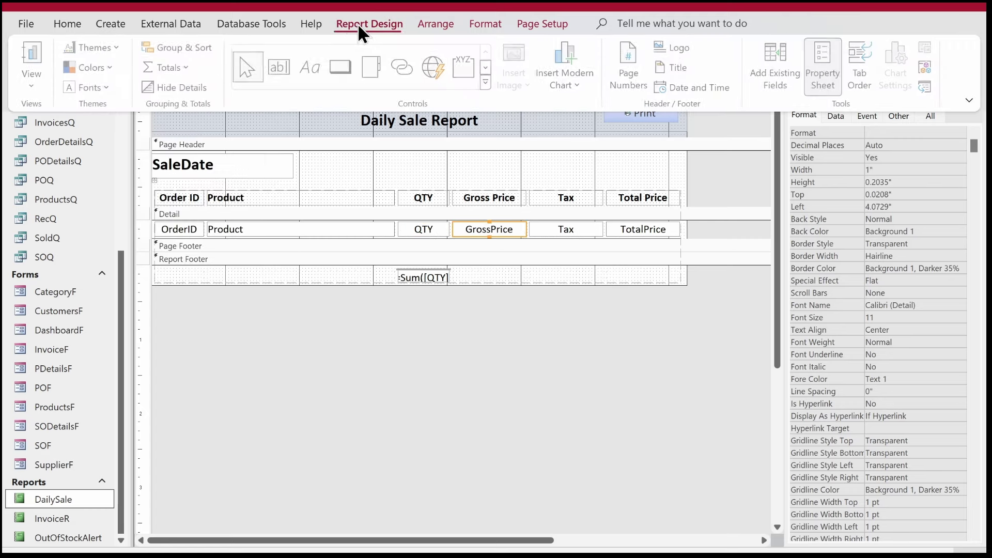
pyautogui.click(179, 62)
pyautogui.click(175, 86)
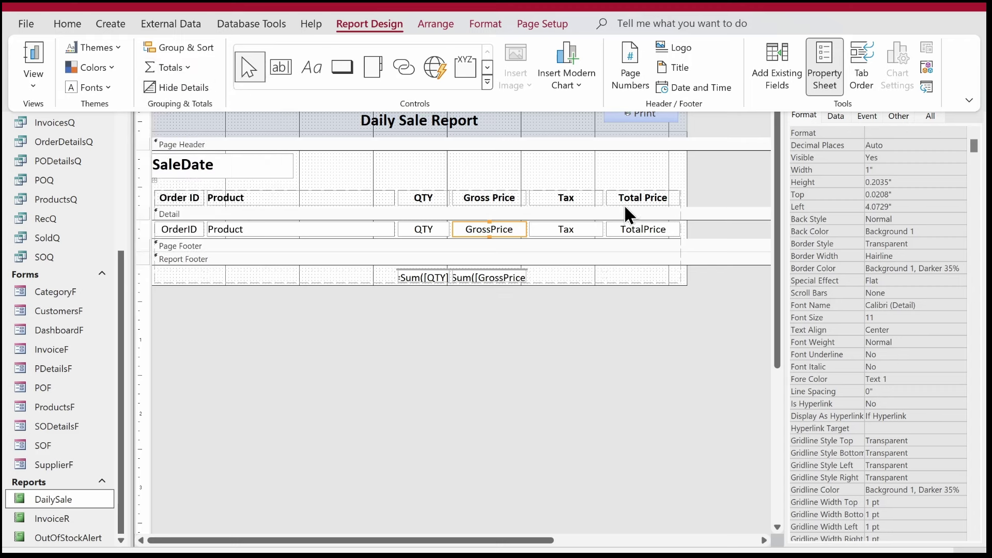
# Step: Add Sum totals for the Tax and TotalPrice fields to the Report Footer
pyautogui.click(564, 229)
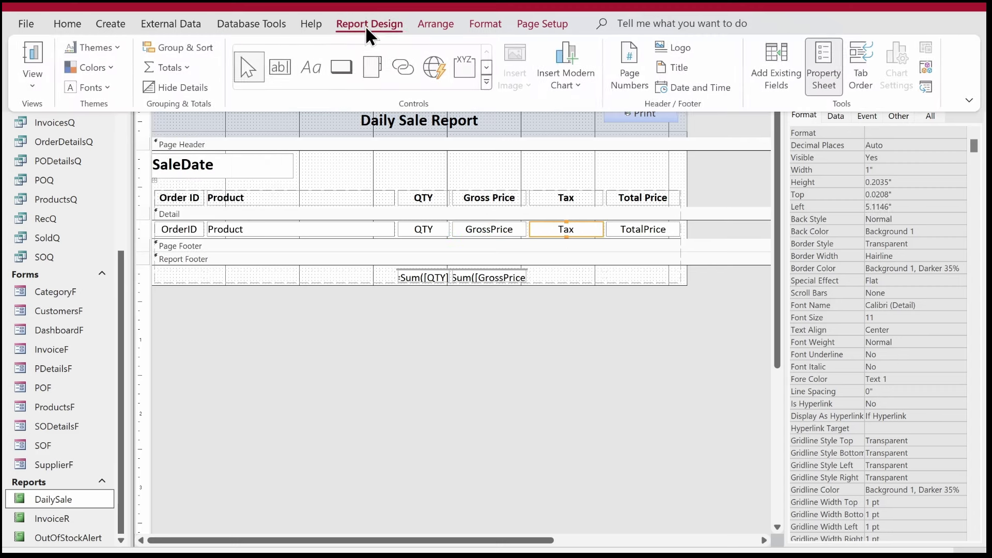
pyautogui.click(175, 67)
pyautogui.click(176, 87)
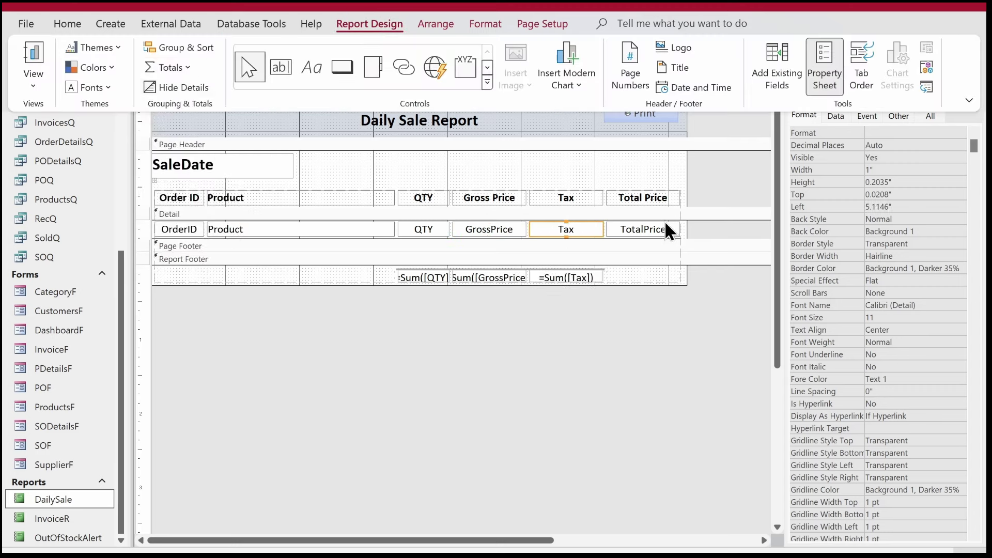
pyautogui.click(659, 228)
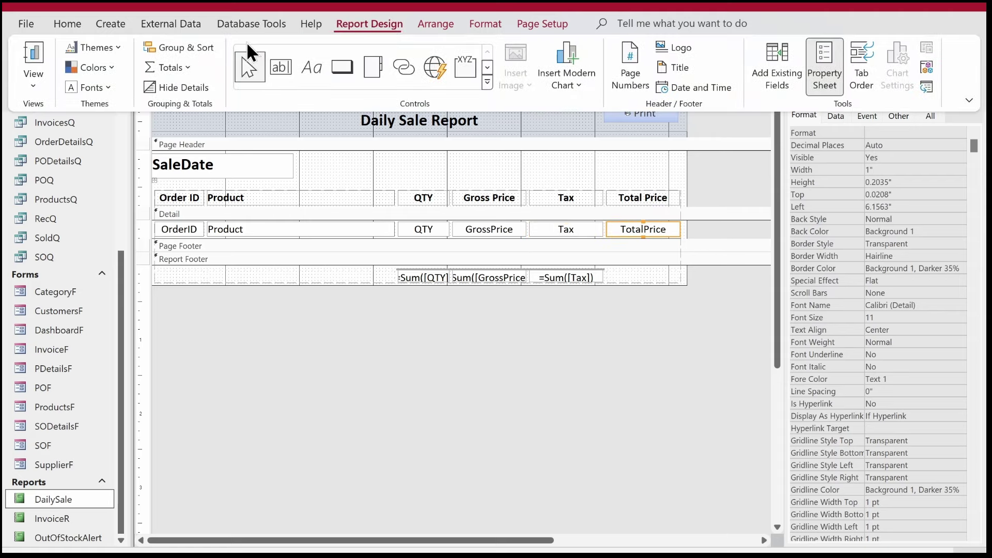
pyautogui.click(176, 67)
pyautogui.click(179, 88)
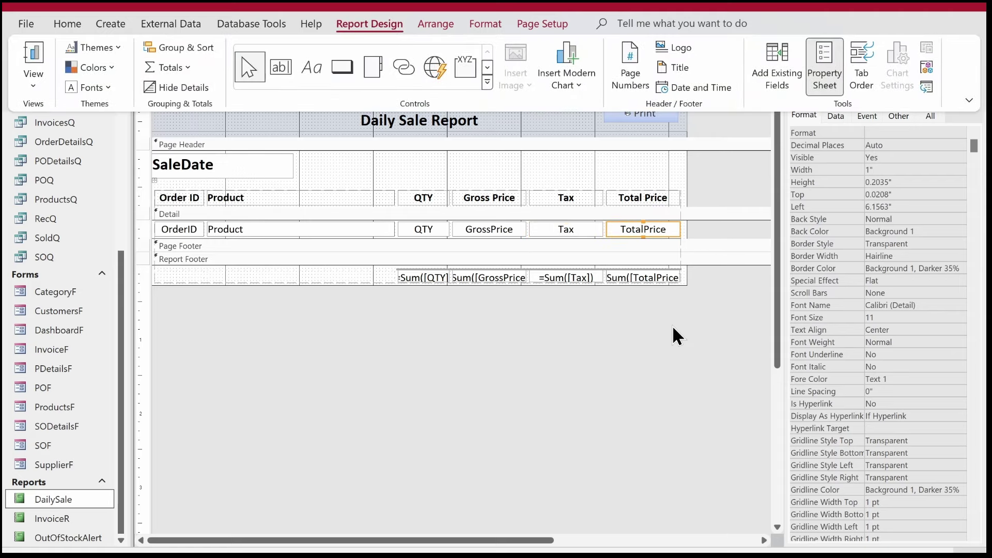
# Step: Format the Report Footer totals as bold, about 0.23 inches high, with transparent top gridlines
pyautogui.moveTo(692, 289); pyautogui.dragTo(395, 281)
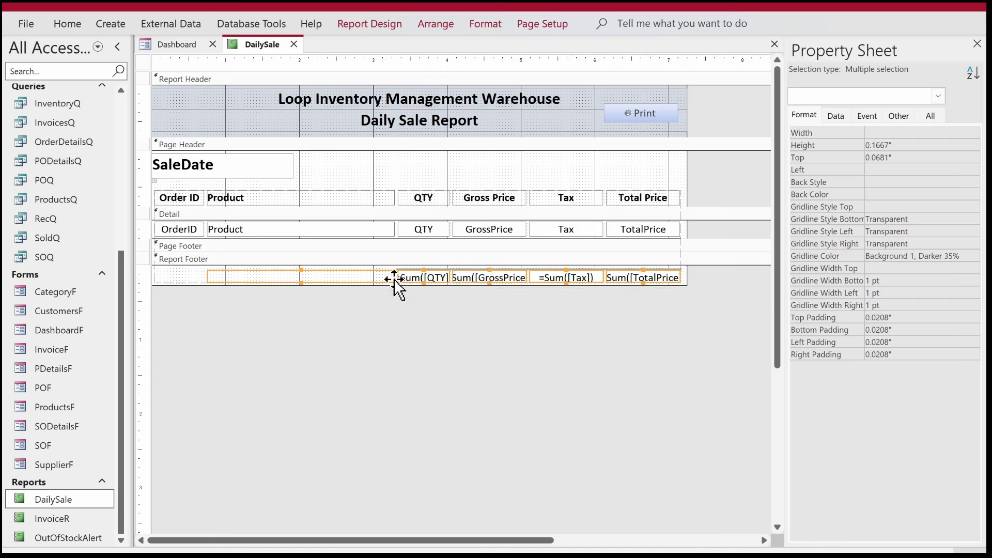
pyautogui.click(423, 267)
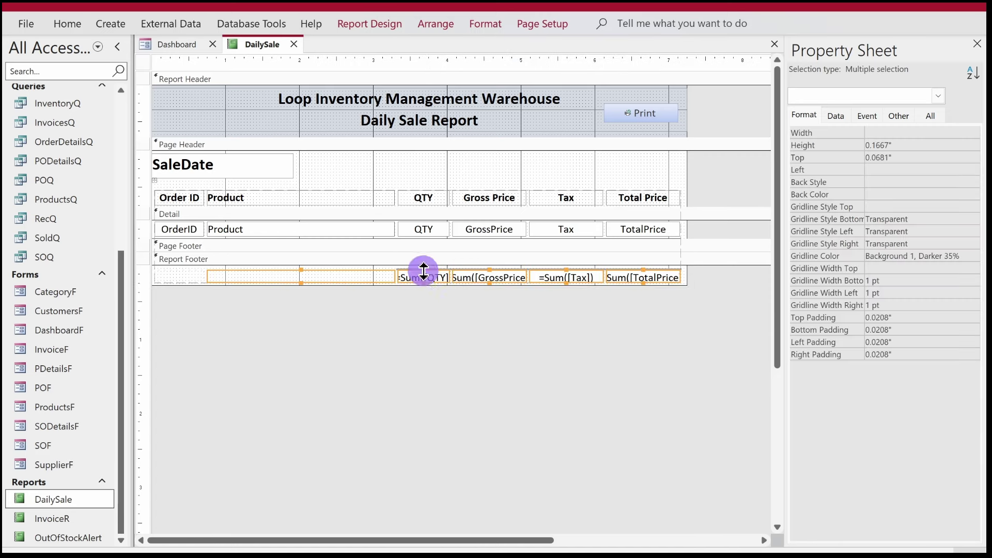
pyautogui.moveTo(423, 267); pyautogui.dragTo(421, 262)
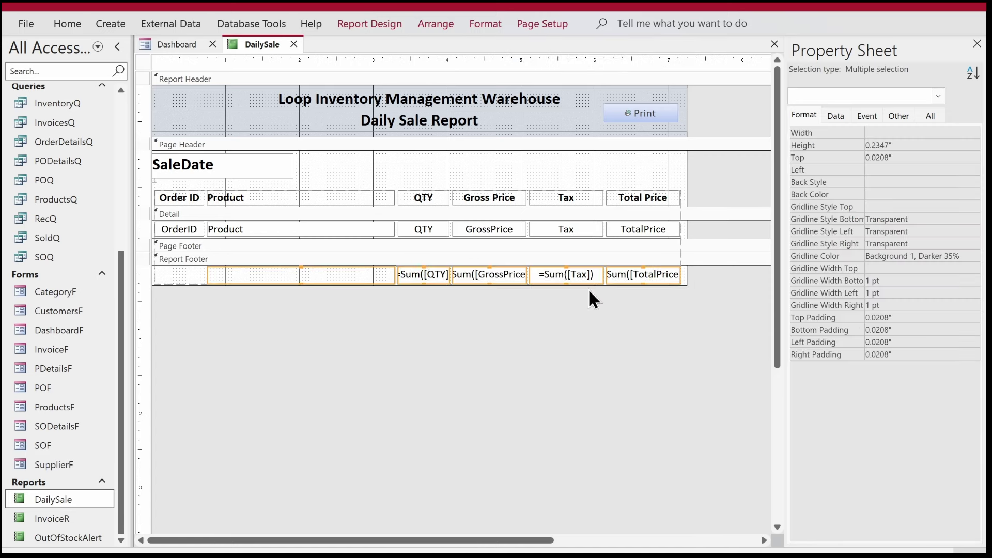
pyautogui.click(875, 206)
pyautogui.click(974, 207)
pyautogui.click(958, 219)
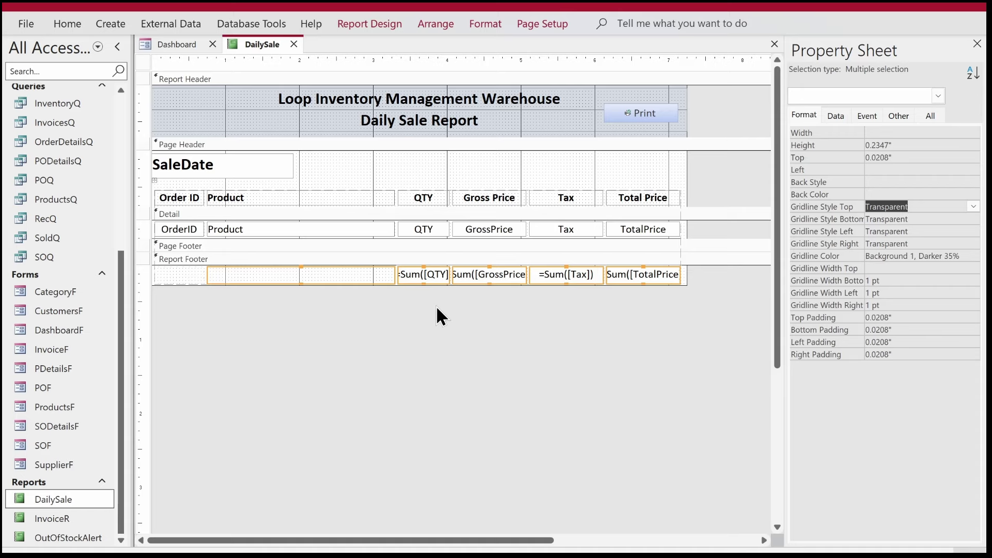
pyautogui.click(636, 321)
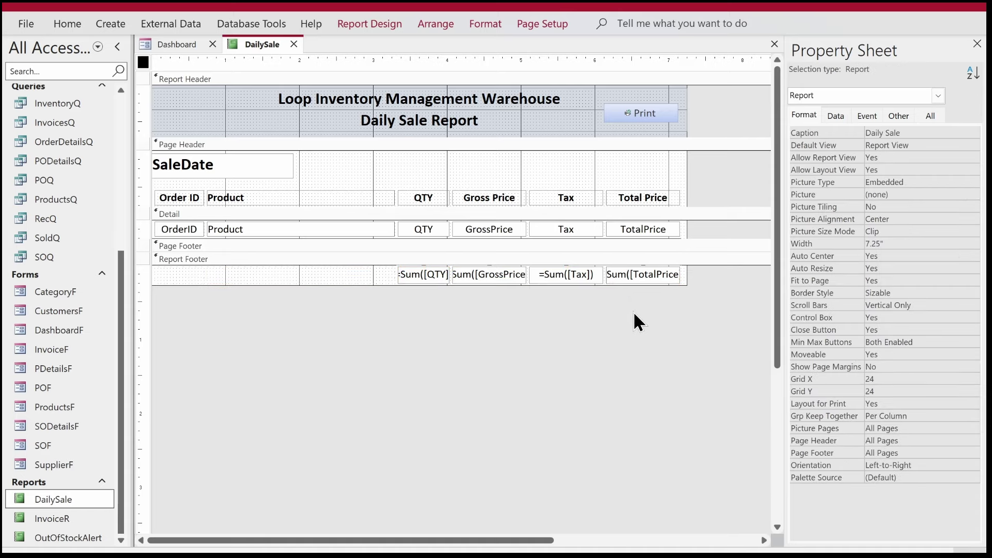
pyautogui.moveTo(670, 297); pyautogui.dragTo(417, 272)
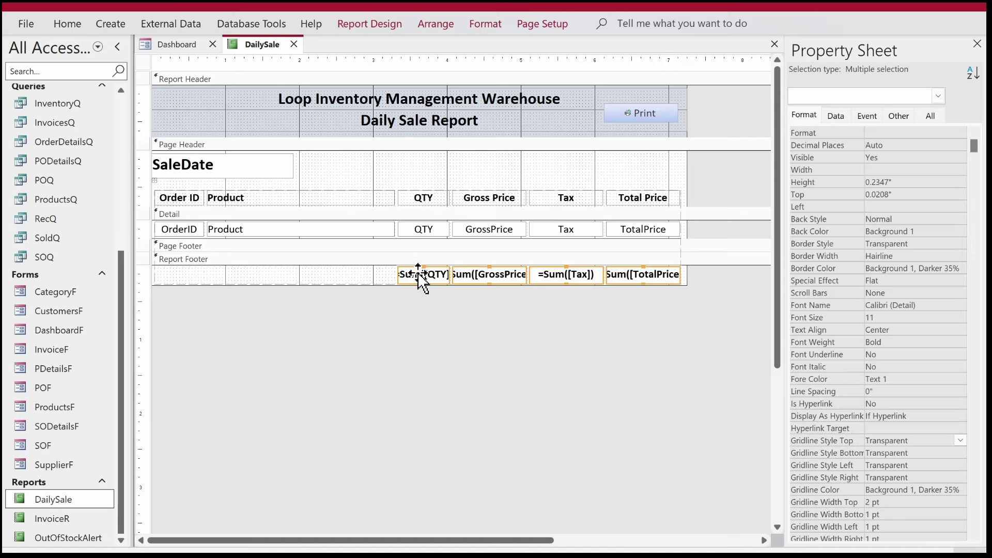
# Step: Show the Daily Sale report in Report View and check the totals row after the last record
pyautogui.rightClick(241, 39)
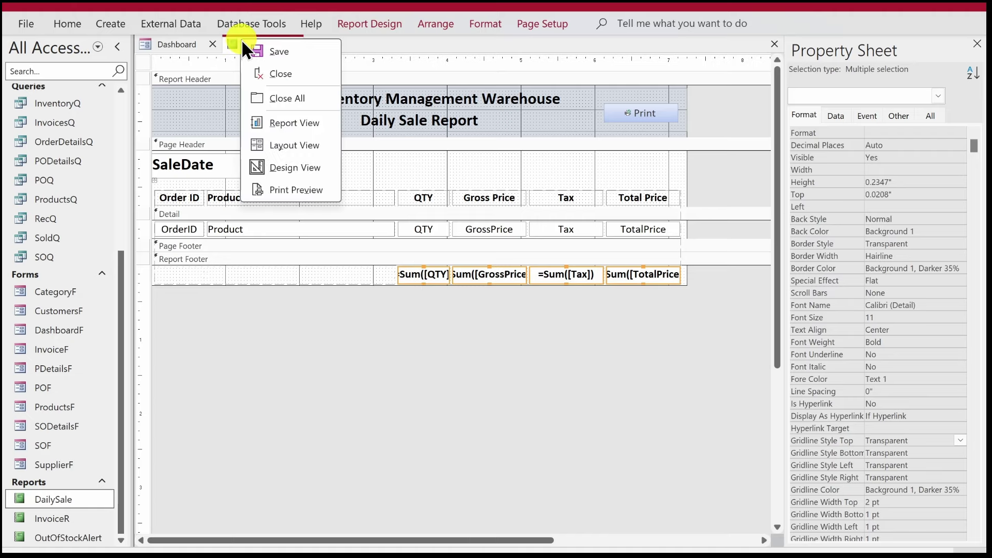
pyautogui.click(256, 47)
pyautogui.rightClick(255, 47)
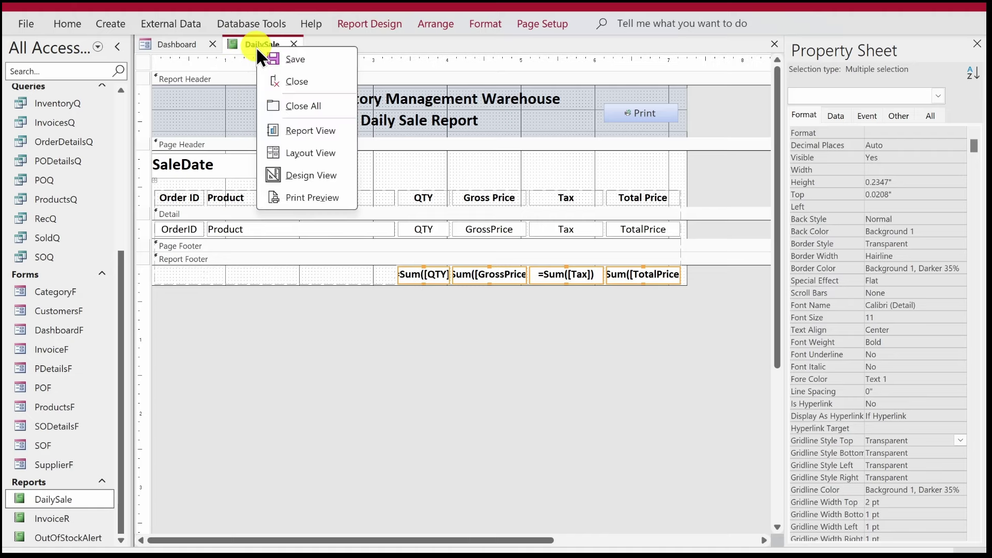
pyautogui.click(296, 129)
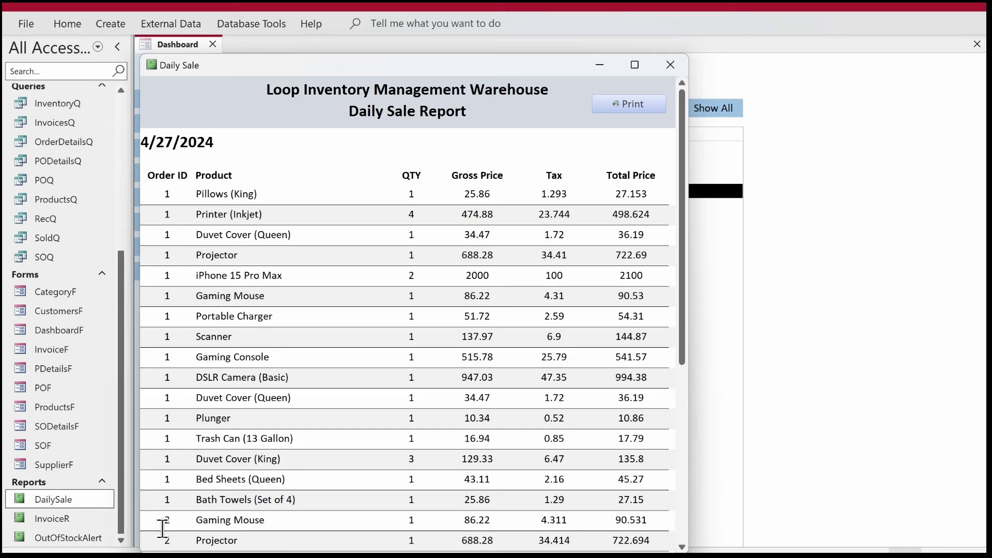
pyautogui.click(681, 373)
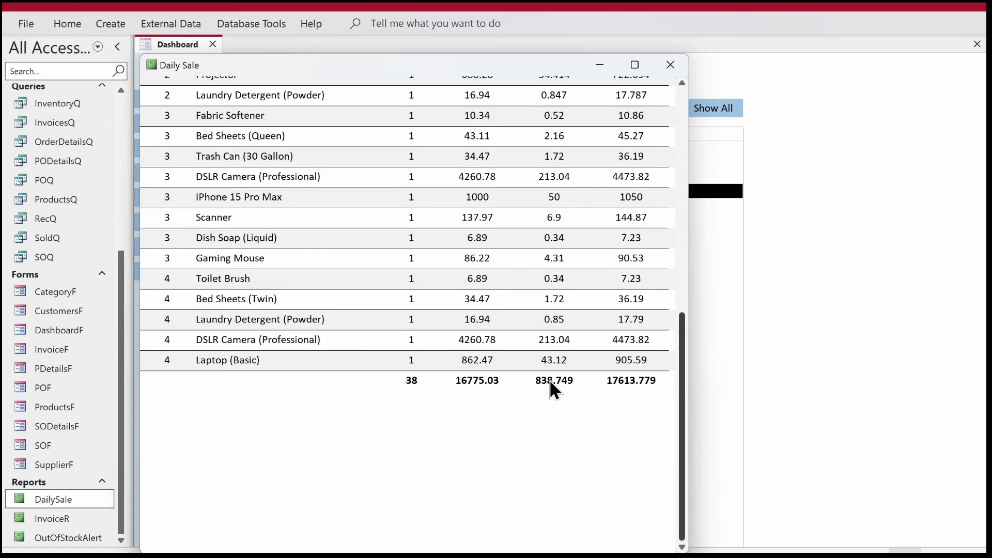
pyautogui.click(683, 264)
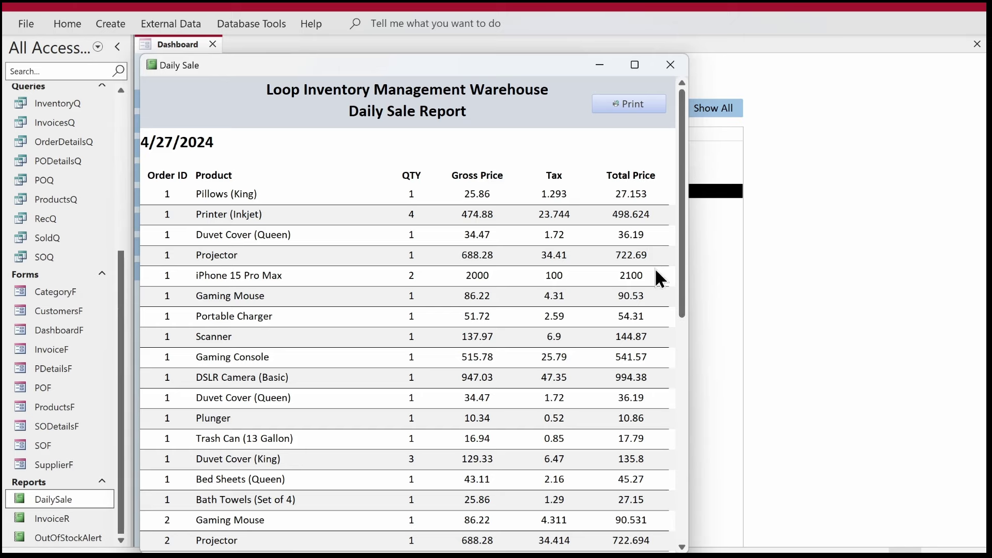
# Step: In Design View, set the Gross Price, Tax and Total Price fields and their footer totals to Standard format with 1 decimal place
pyautogui.rightClick(331, 149)
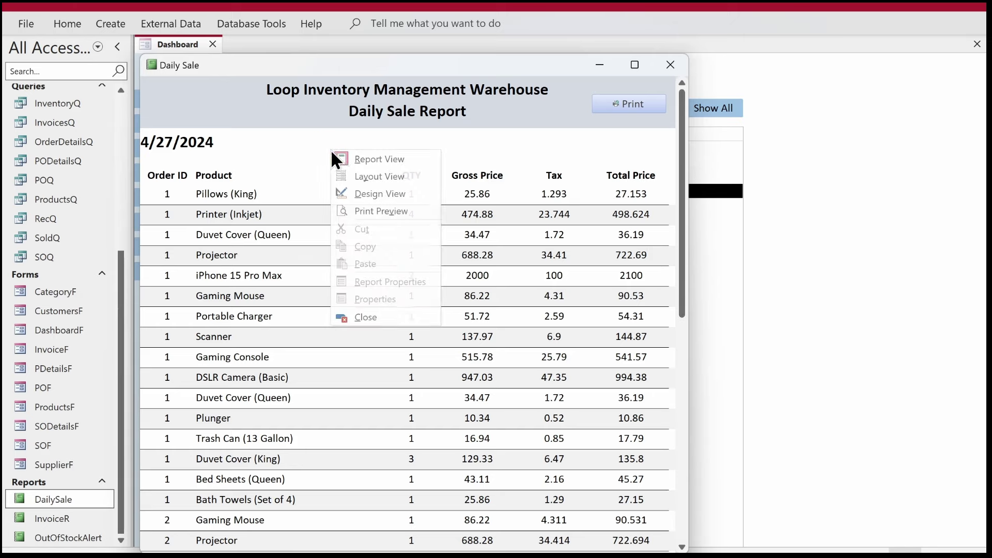
pyautogui.click(352, 188)
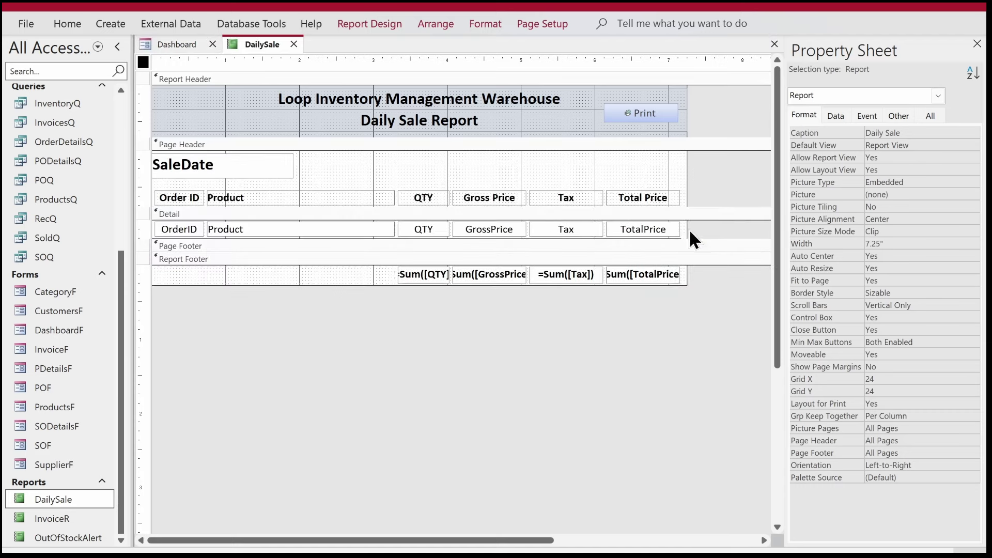
pyautogui.moveTo(690, 227); pyautogui.dragTo(496, 224)
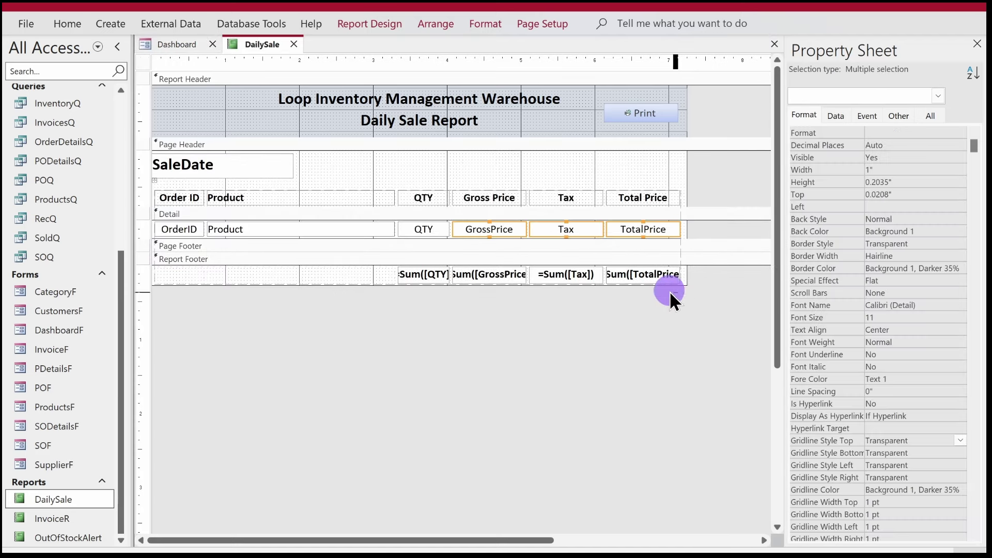
pyautogui.moveTo(669, 291); pyautogui.dragTo(479, 273)
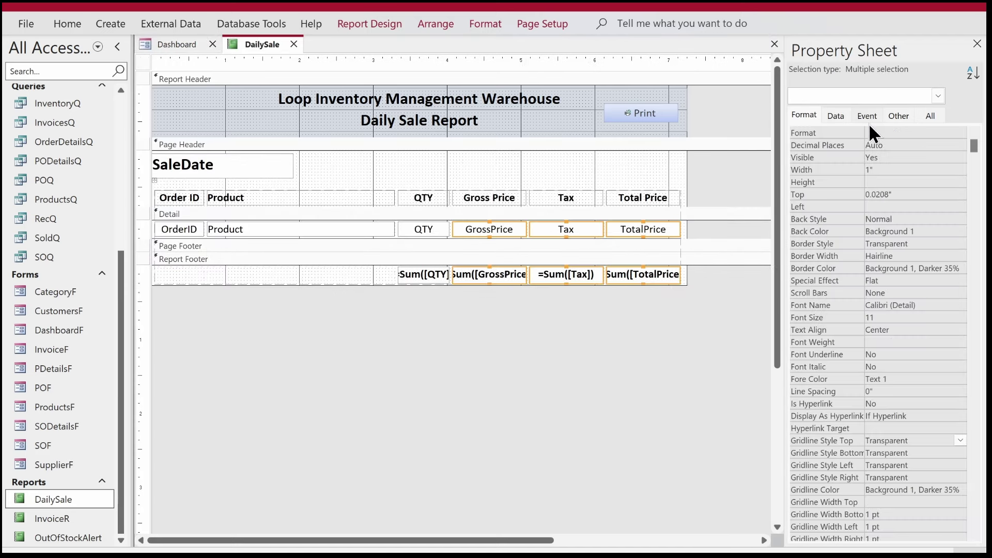
pyautogui.press('Tab')
pyautogui.write('1')
pyautogui.press('Tab')
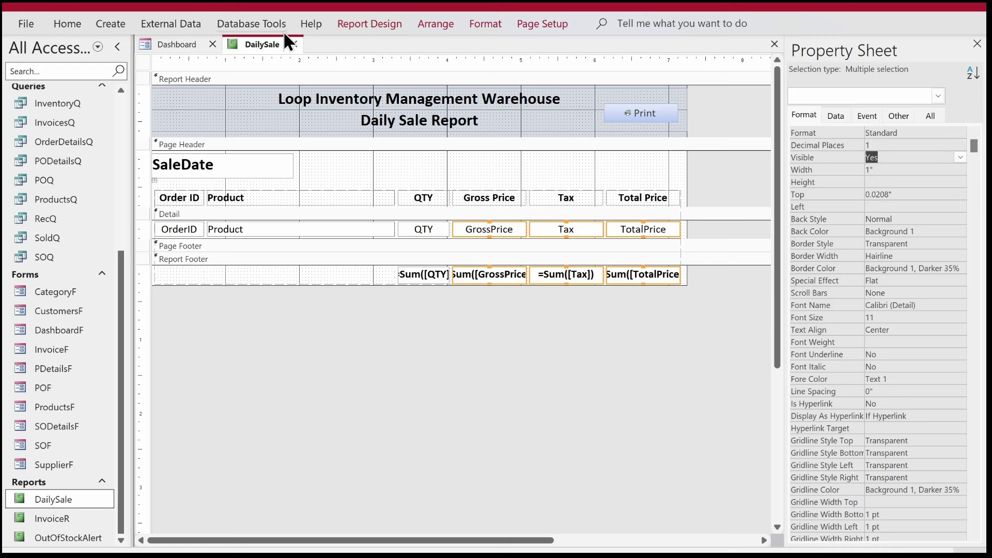
# Step: Check the number formatting of the price and tax columns in Report View, and return the report to Design View
pyautogui.rightClick(268, 42)
pyautogui.click(297, 124)
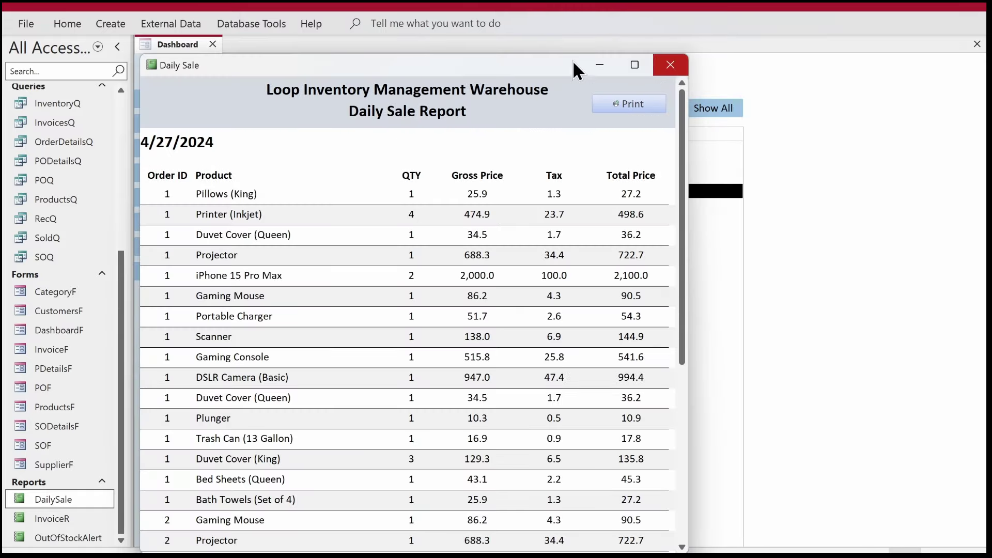
pyautogui.rightClick(544, 61)
pyautogui.click(559, 72)
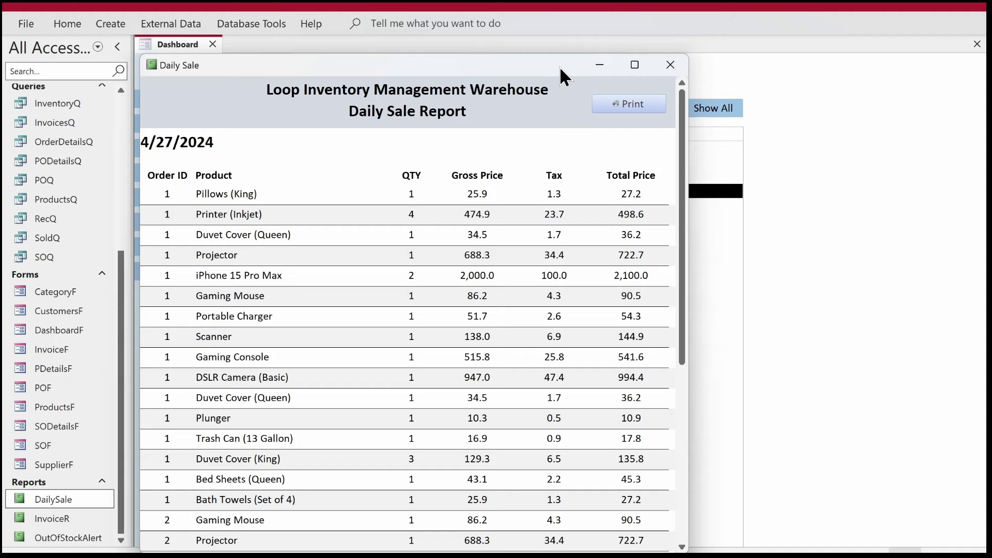
pyautogui.rightClick(564, 66)
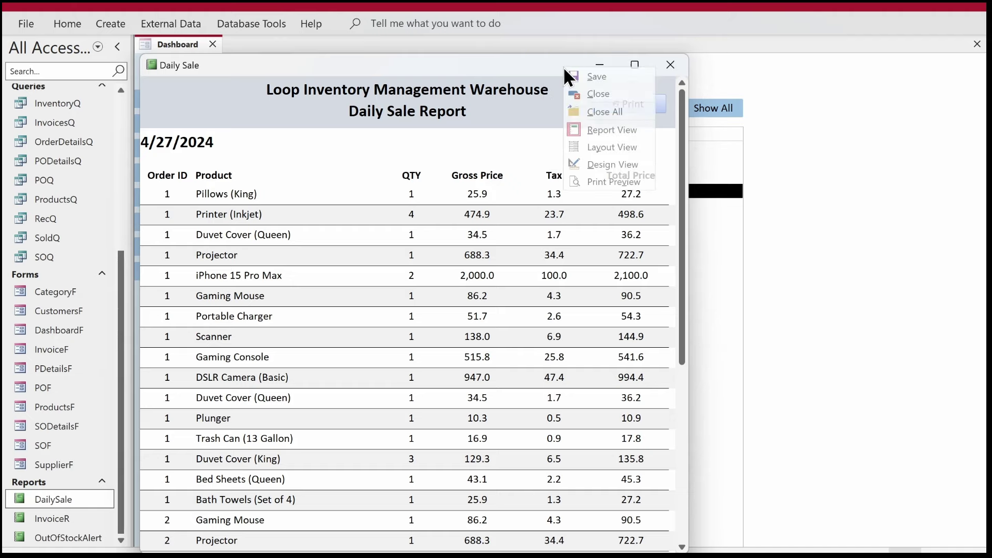
pyautogui.click(602, 166)
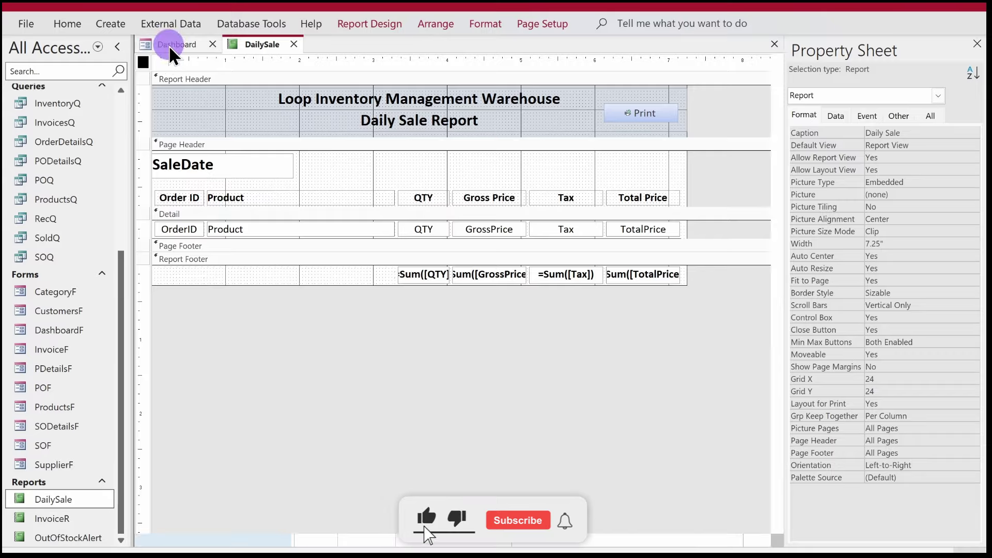
# Step: In the Dashboard form's Design View, place copies of the Search Records text box and its Search button above the originals
pyautogui.click(168, 45)
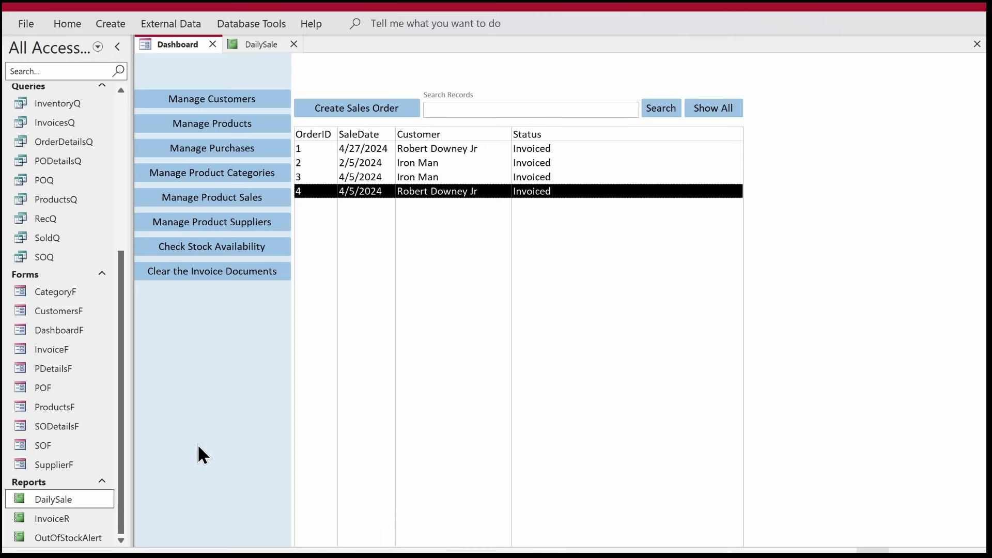
pyautogui.rightClick(594, 64)
pyautogui.click(618, 117)
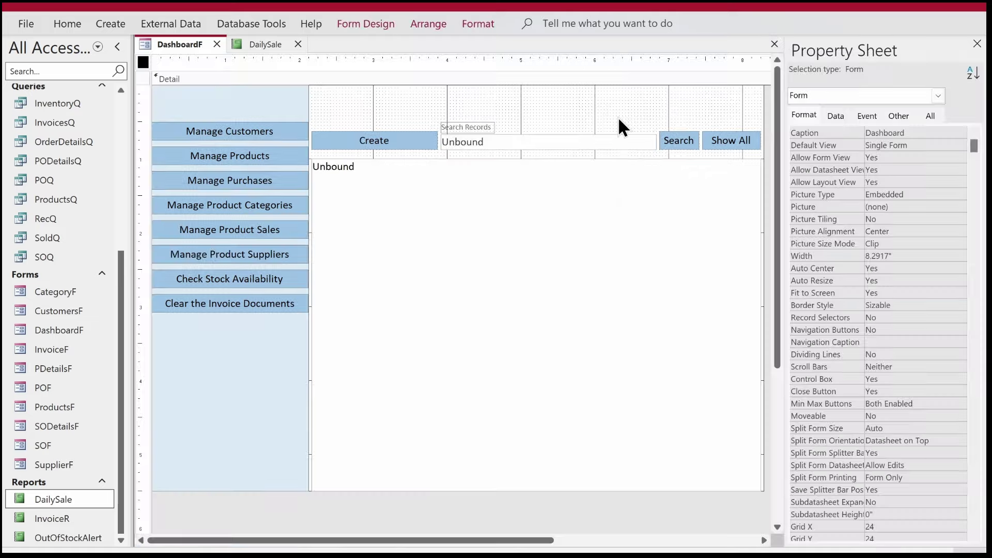
pyautogui.click(377, 20)
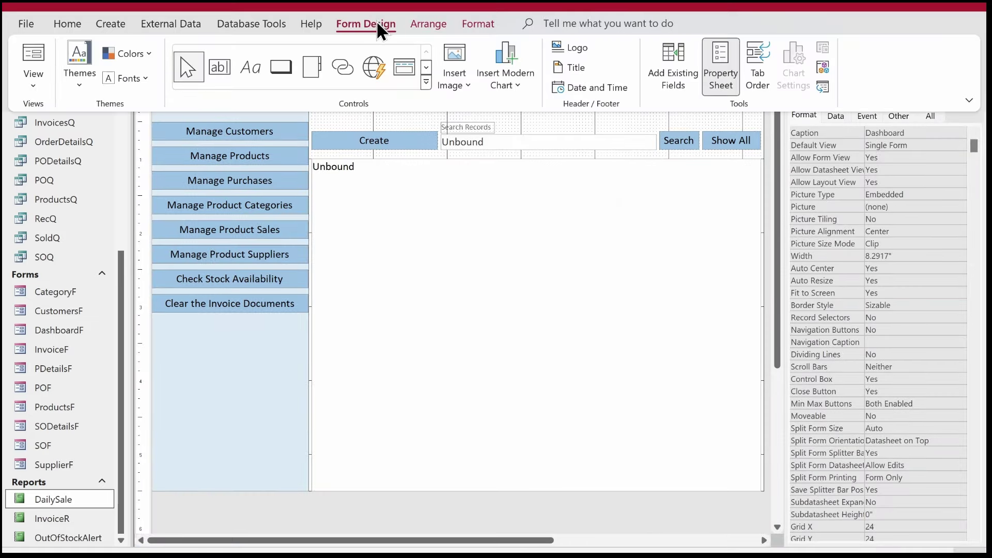
pyautogui.click(222, 67)
pyautogui.moveTo(457, 107); pyautogui.dragTo(654, 91)
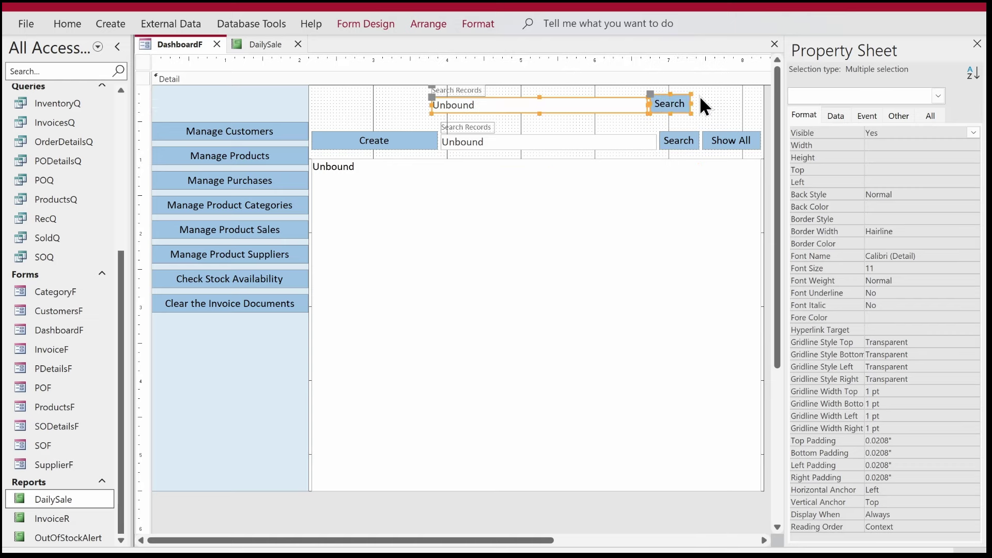
pyautogui.click(699, 95)
# Step: Name the copied search text box txtDate
pyautogui.click(579, 104)
pyautogui.click(886, 115)
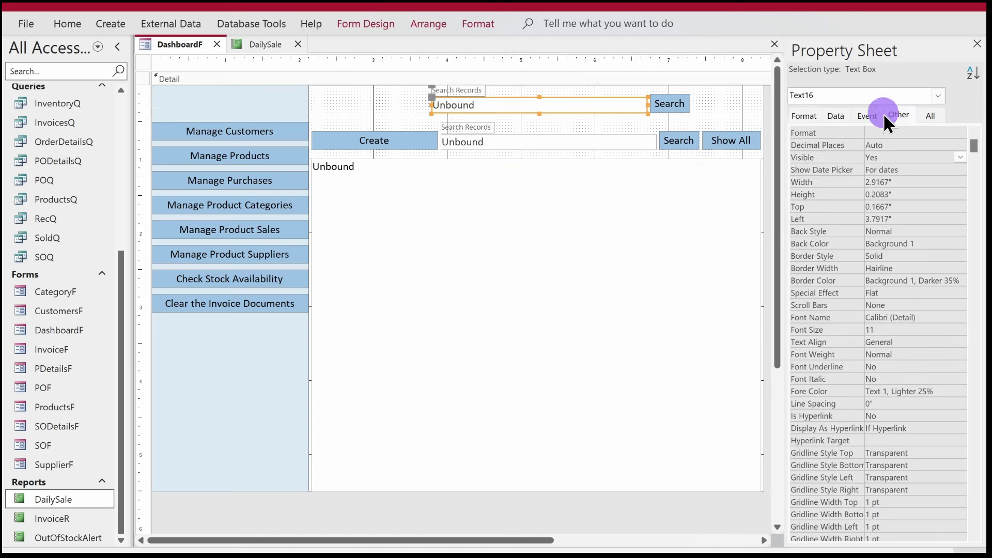
pyautogui.click(823, 124)
pyautogui.write('t')
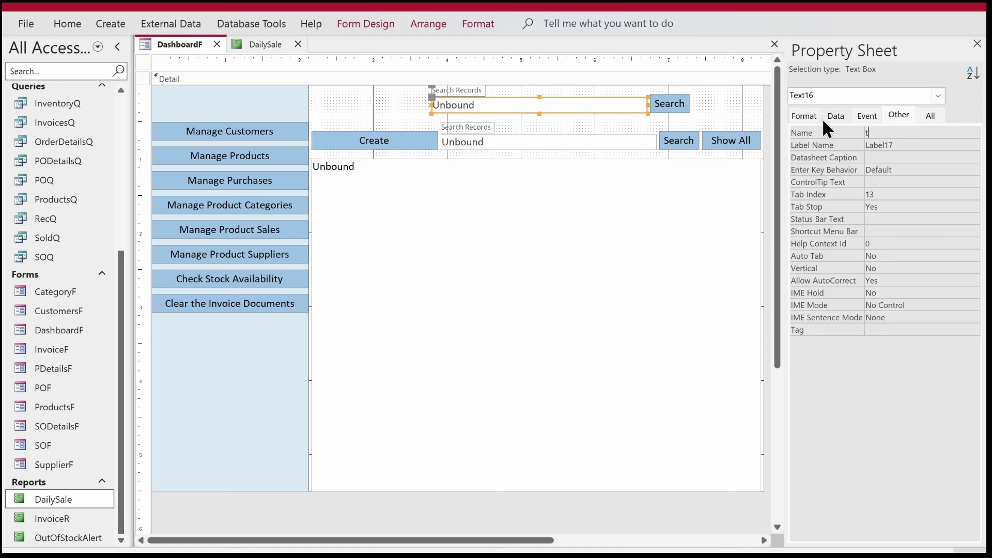
pyautogui.write('xtDate')
pyautogui.press('Tab')
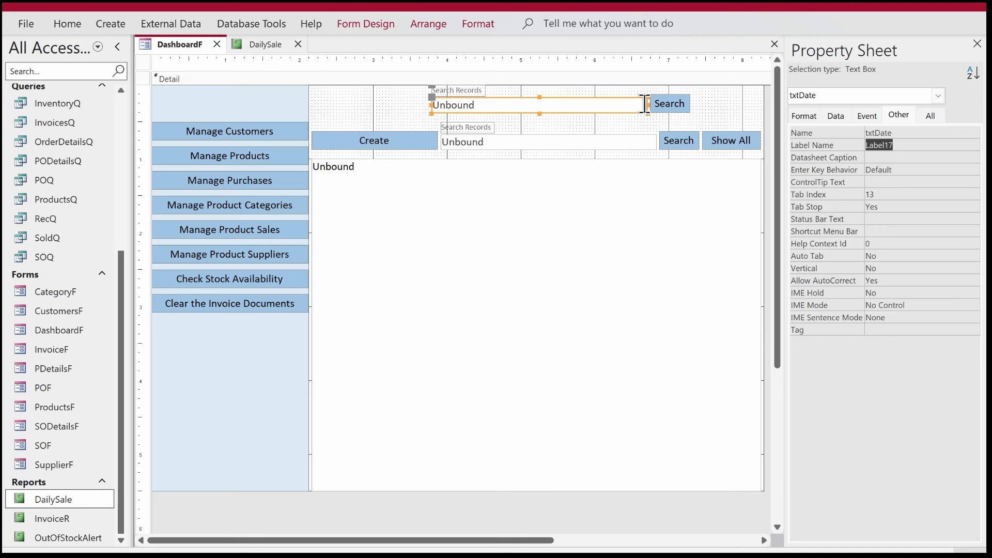
# Step: Narrow the txtDate box to about 1.33 inches and set its format to Short Date
pyautogui.moveTo(649, 107); pyautogui.dragTo(532, 110)
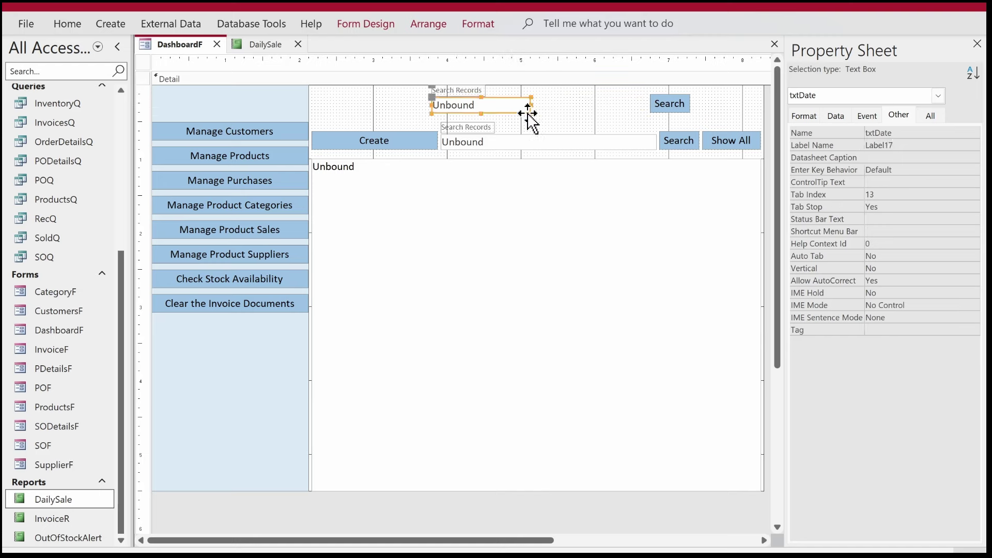
pyautogui.click(806, 115)
pyautogui.click(915, 132)
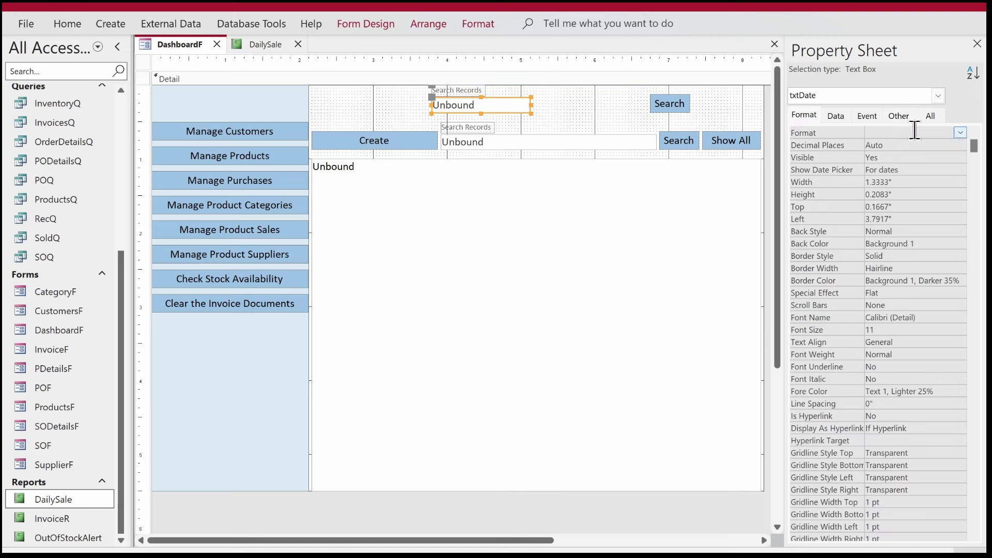
pyautogui.write('short Date')
pyautogui.press('Return')
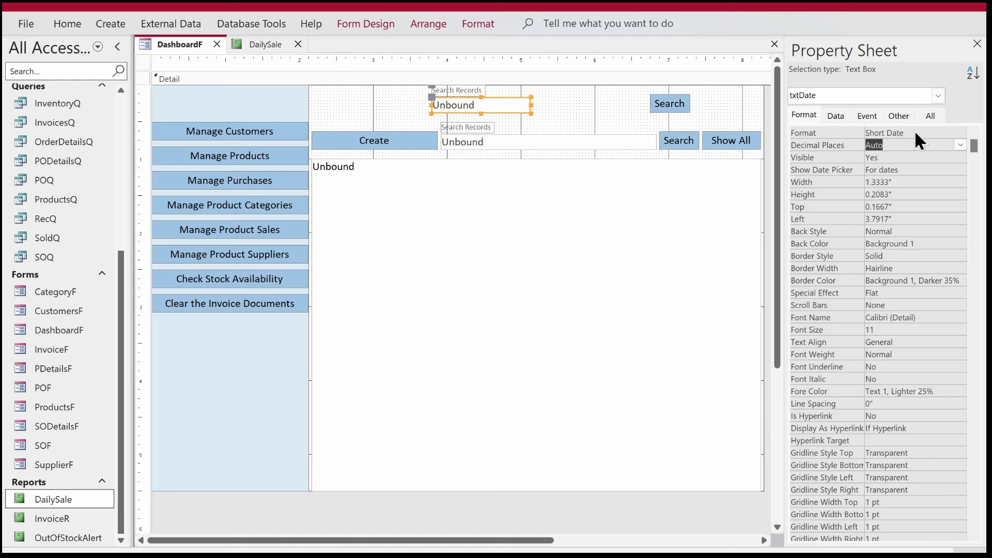
# Step: Change the label above the txtDate box to "Provide Date to run Report"
pyautogui.click(465, 85)
pyautogui.click(472, 91)
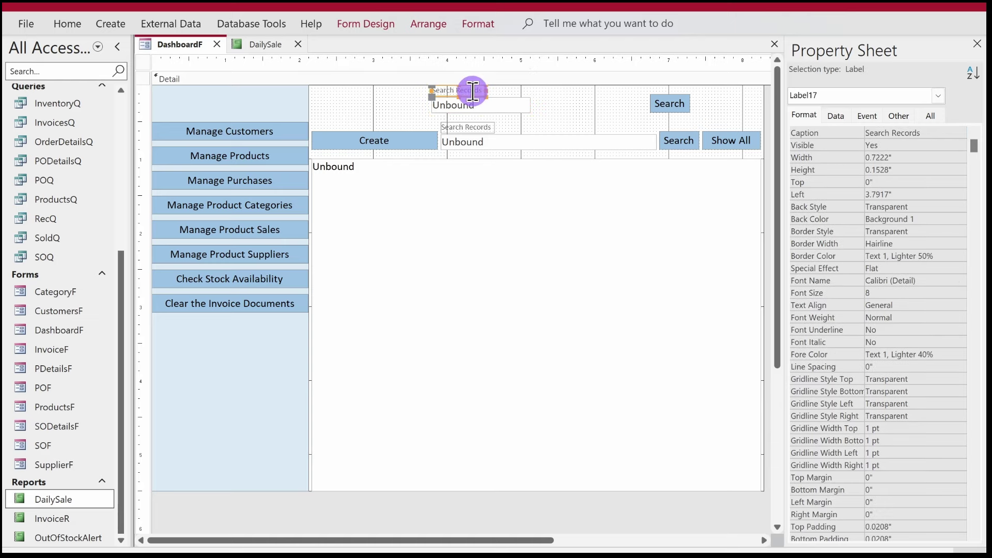
pyautogui.doubleClick(476, 92)
pyautogui.press('BackSpace')
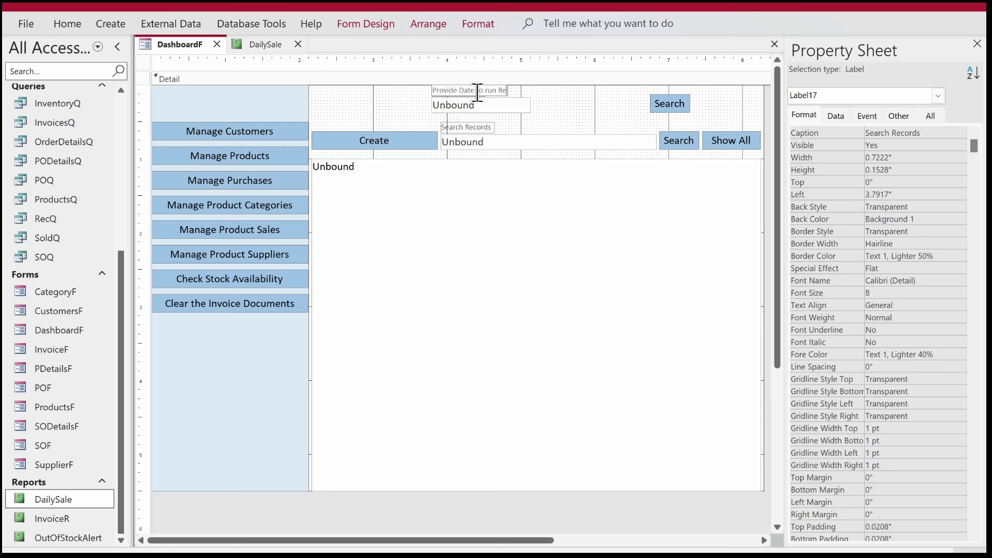
pyautogui.press('Return')
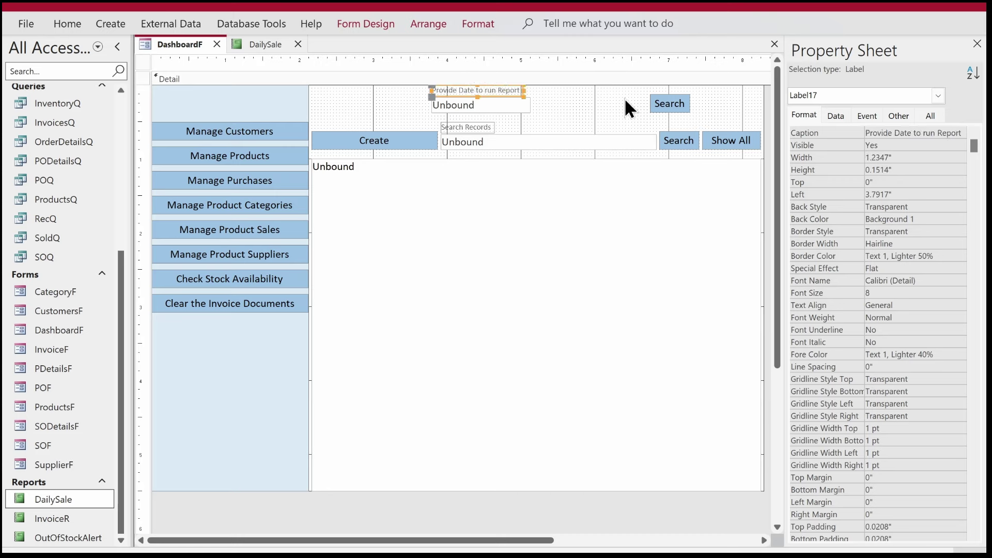
# Step: Move the date box, label and copied Search button into the blue sidebar, with the button below the box, and widen the box to about 1.63 inches
pyautogui.moveTo(669, 102); pyautogui.dragTo(206, 389)
pyautogui.click(583, 93)
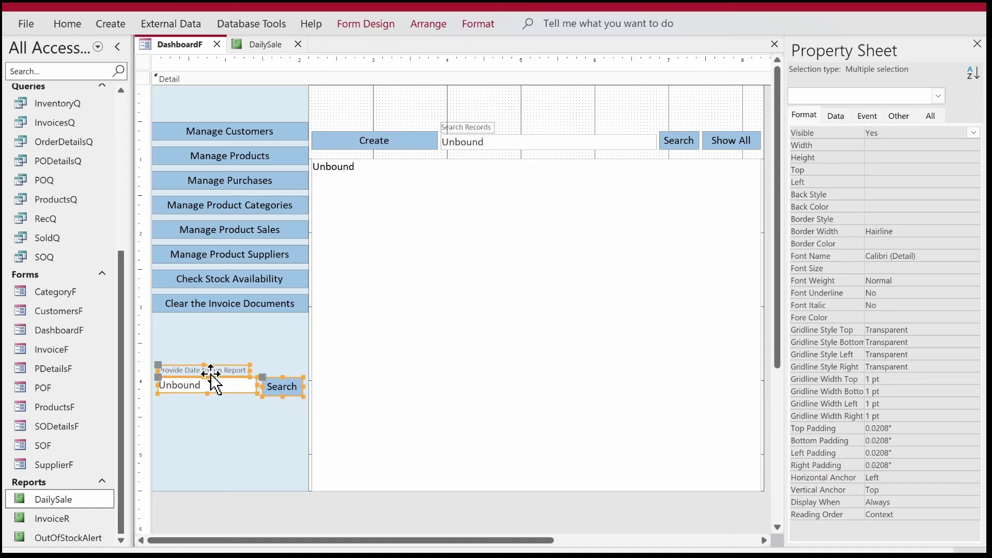
pyautogui.click(522, 118)
pyautogui.moveTo(284, 387); pyautogui.dragTo(182, 409)
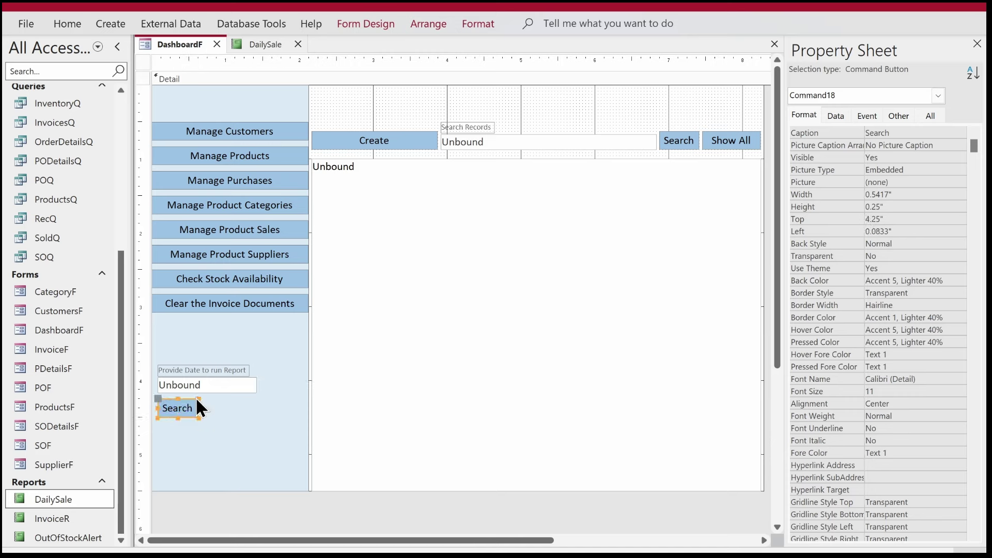
pyautogui.click(238, 386)
pyautogui.moveTo(257, 385); pyautogui.dragTo(279, 390)
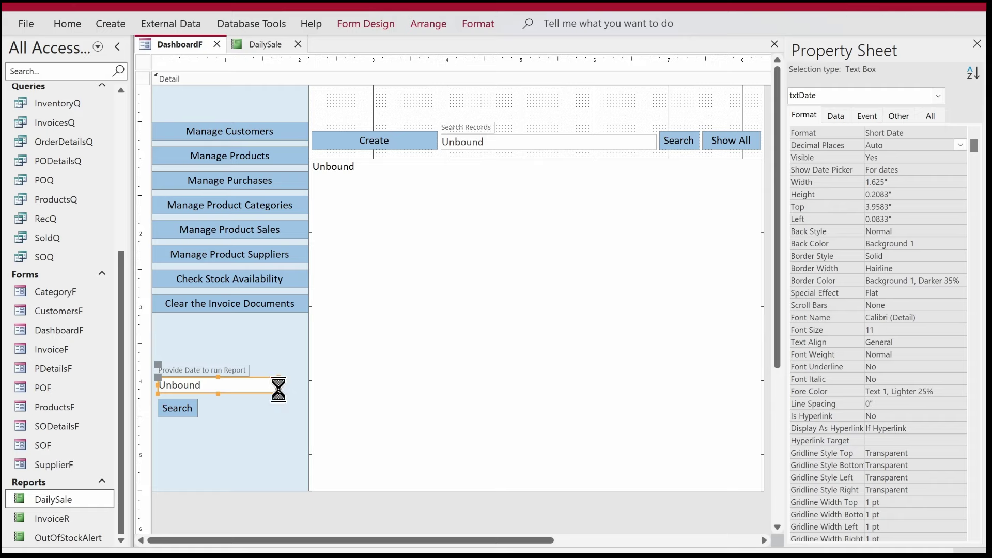
# Step: Open the DailySale report's record source in the Query Builder and enlarge the design grid
pyautogui.click(276, 44)
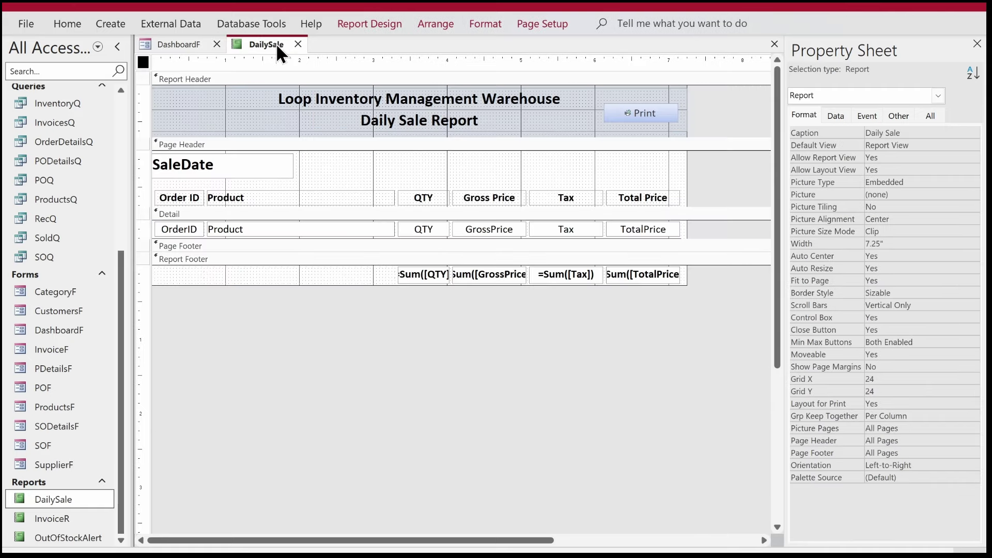
pyautogui.click(837, 117)
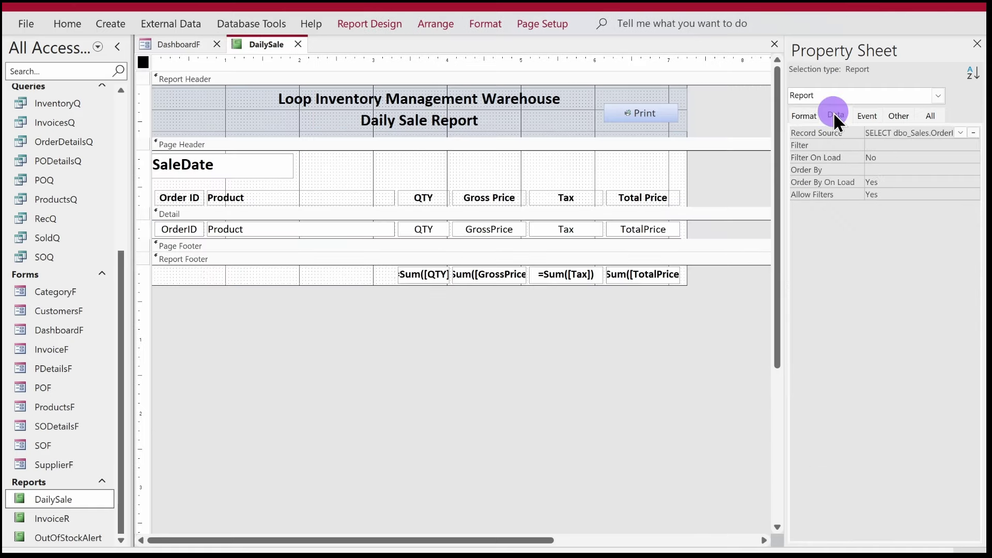
pyautogui.click(980, 133)
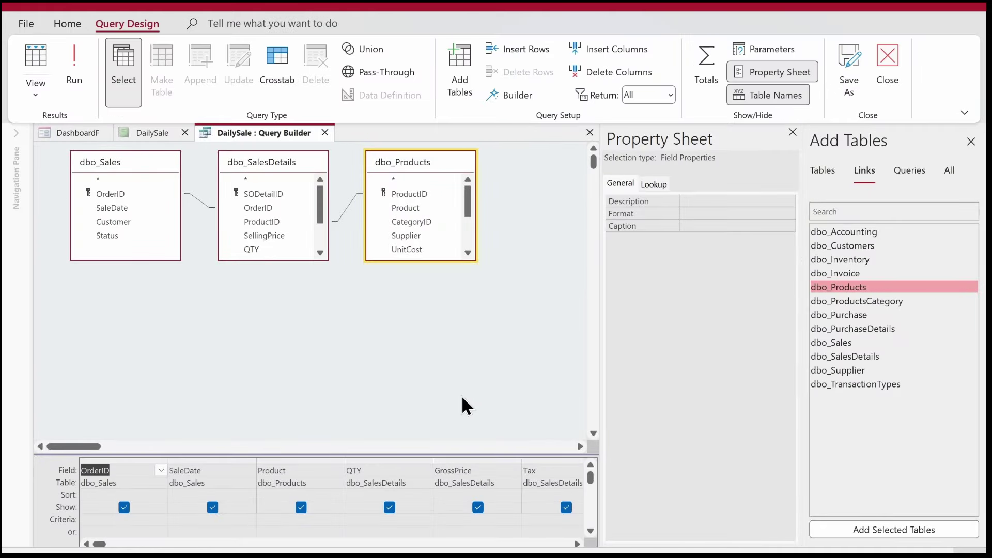
pyautogui.rightClick(452, 387)
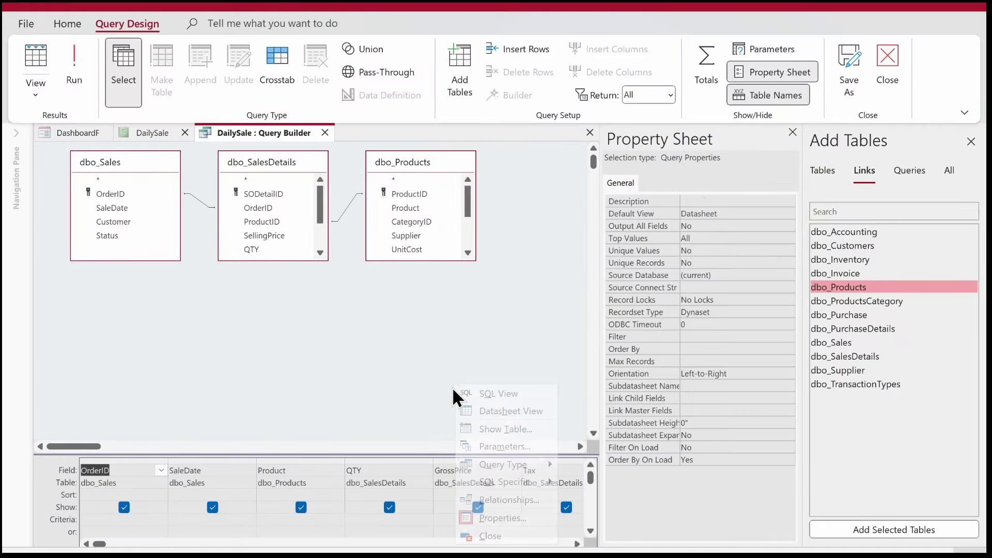
pyautogui.moveTo(390, 455); pyautogui.dragTo(391, 388)
# Step: Set the SaleDate criteria to [Forms]![DashboardF]![txtDate]
pyautogui.click(238, 449)
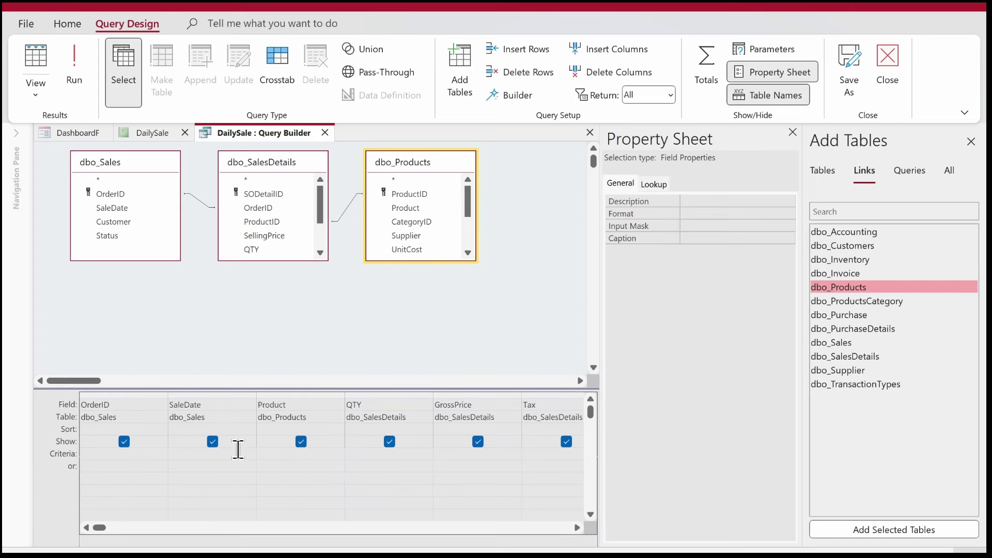
pyautogui.write('for')
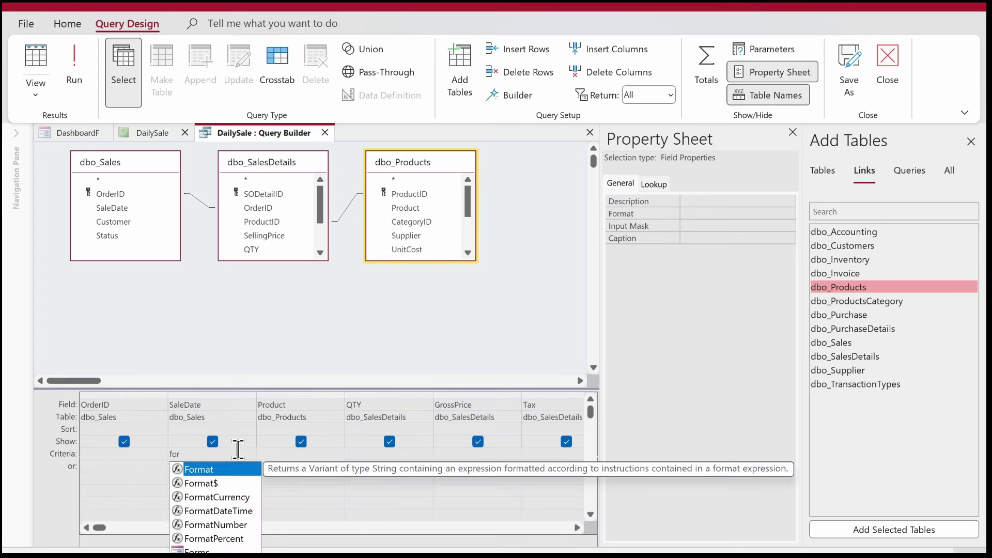
pyautogui.press('Down')
pyautogui.press('Down')
pyautogui.write('ms')
pyautogui.press('Tab')
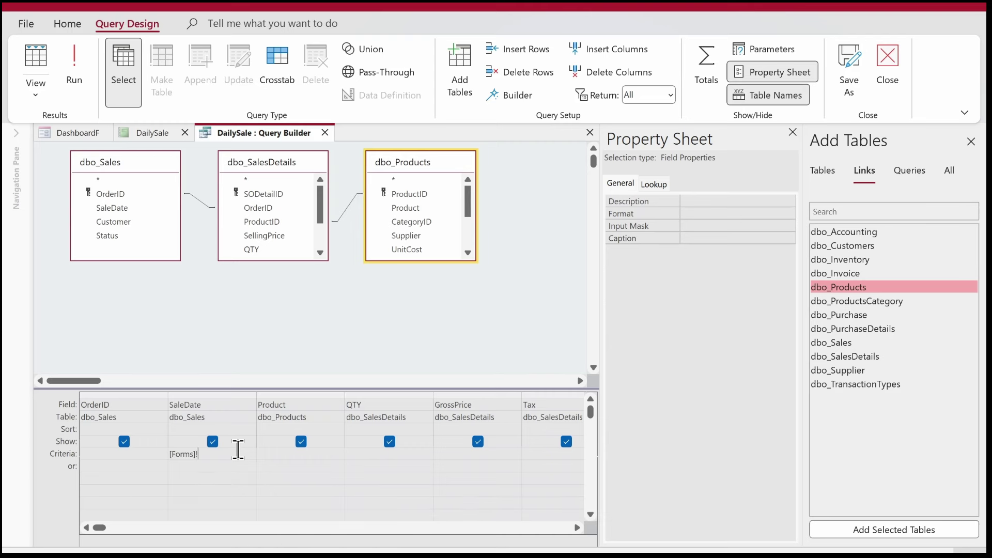
pyautogui.write('!dash')
pyautogui.press('Tab')
pyautogui.write('!')
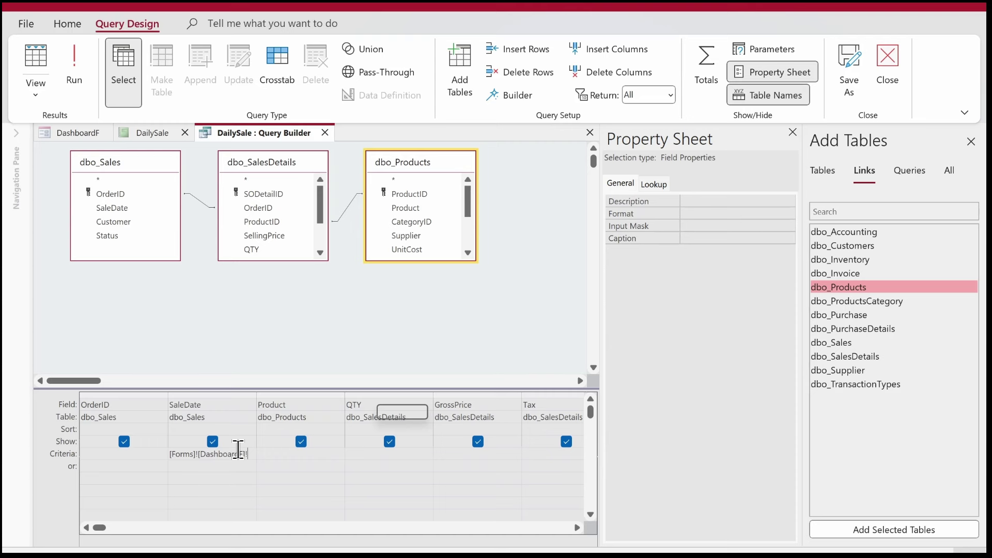
pyautogui.write('txt')
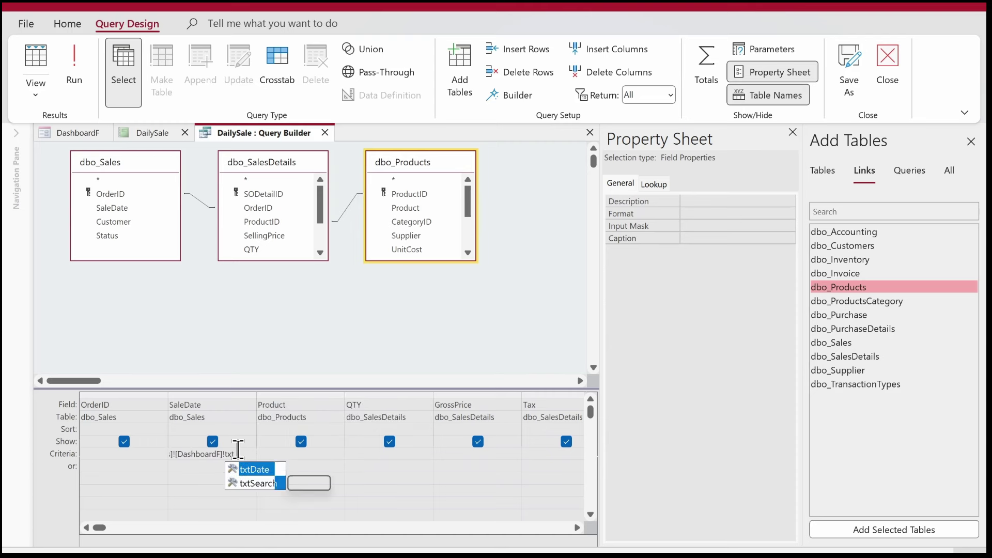
pyautogui.press('Down')
pyautogui.press('Tab')
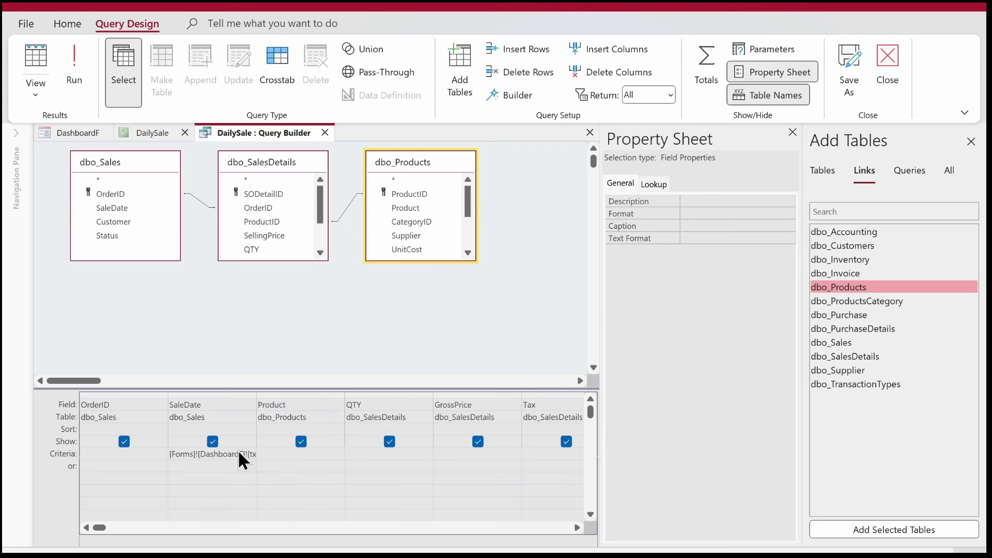
# Step: Close the Query Builder and the DailySale report, saving the changes
pyautogui.click(321, 131)
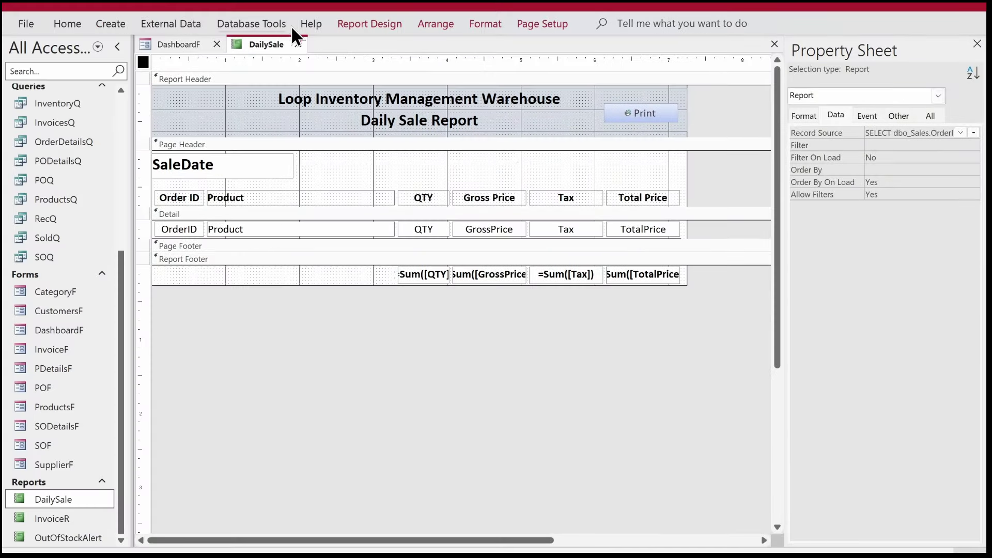
pyautogui.click(298, 45)
pyautogui.press('Return')
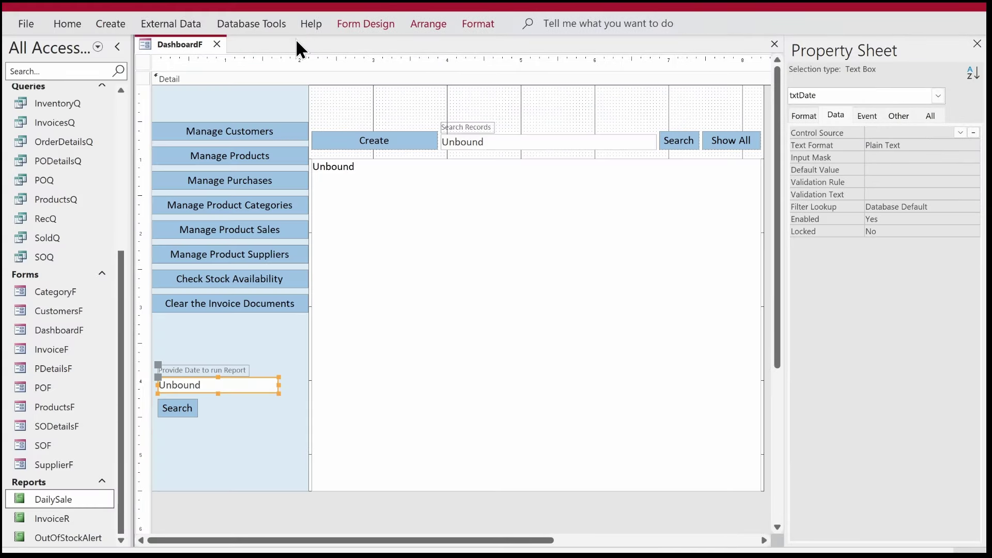
# Step: Test the dashboard's date box and its Search button in Form View with 4/28/2024, and return the form to Design View
pyautogui.rightClick(192, 43)
pyautogui.click(198, 47)
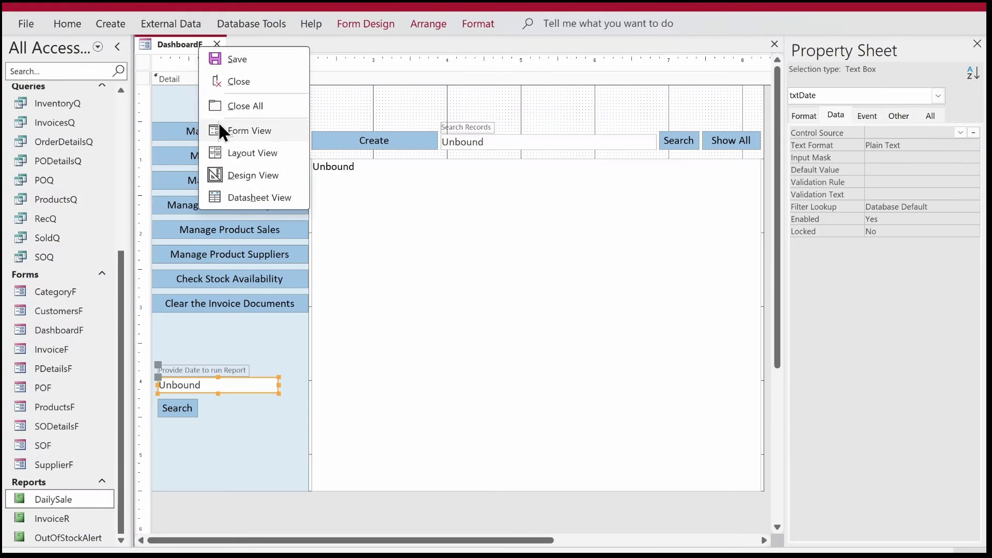
pyautogui.click(218, 125)
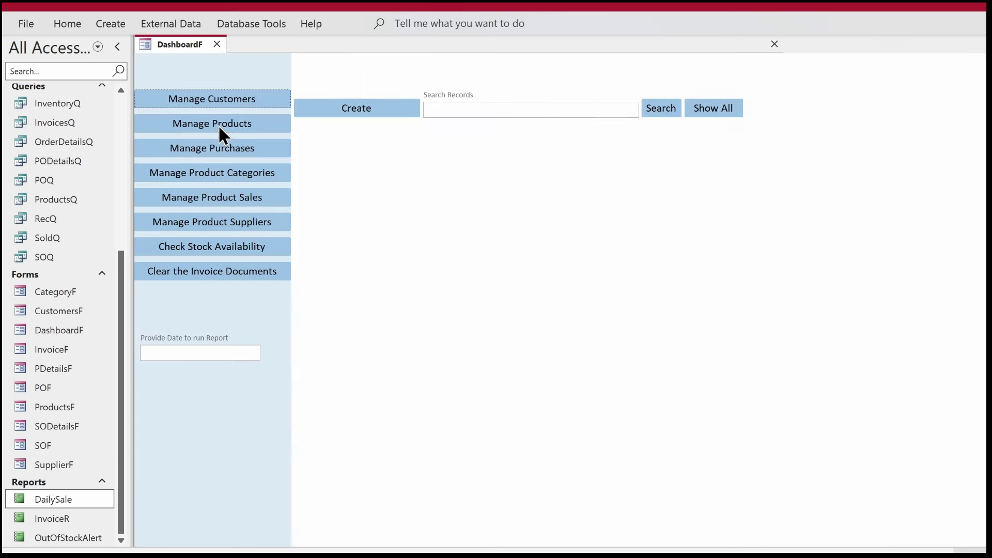
pyautogui.click(209, 353)
pyautogui.click(267, 351)
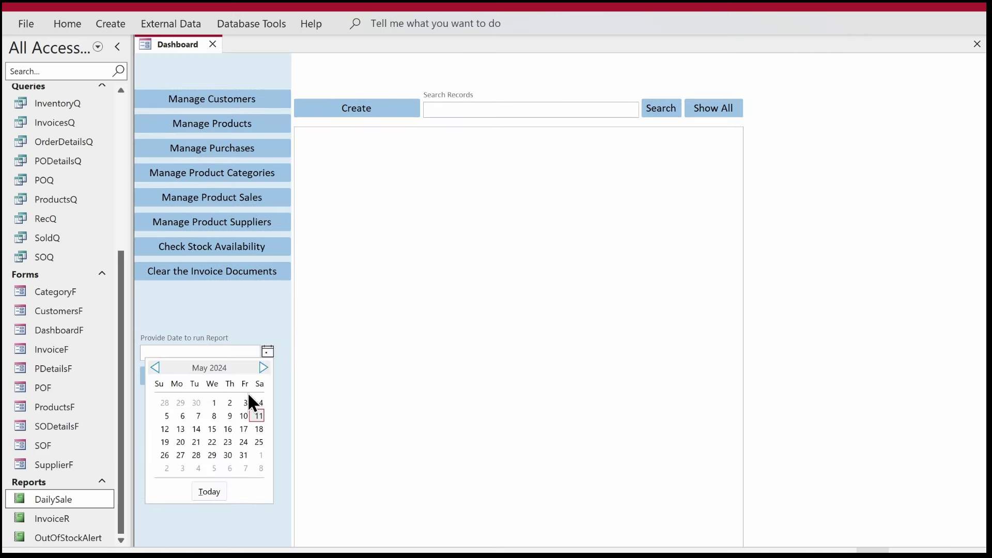
pyautogui.click(155, 368)
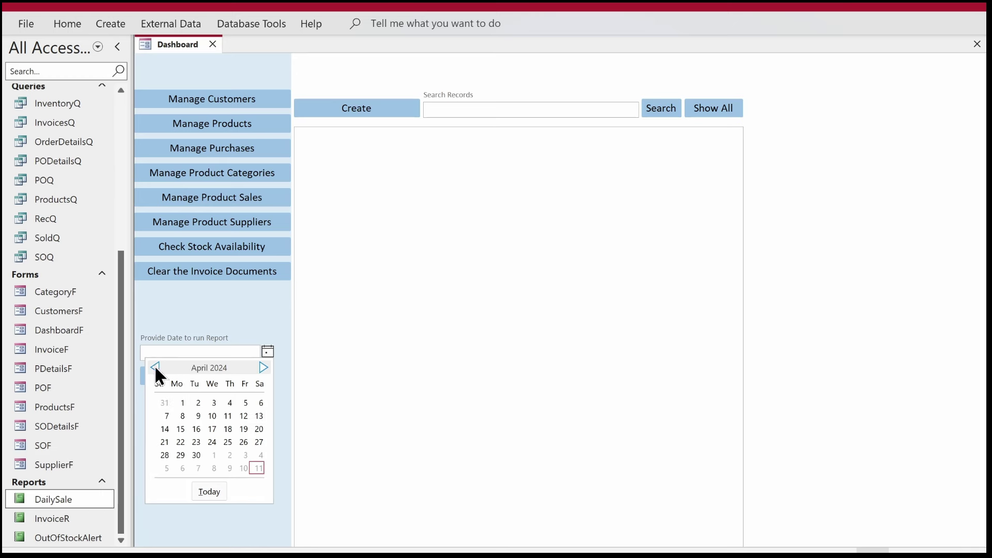
pyautogui.click(165, 455)
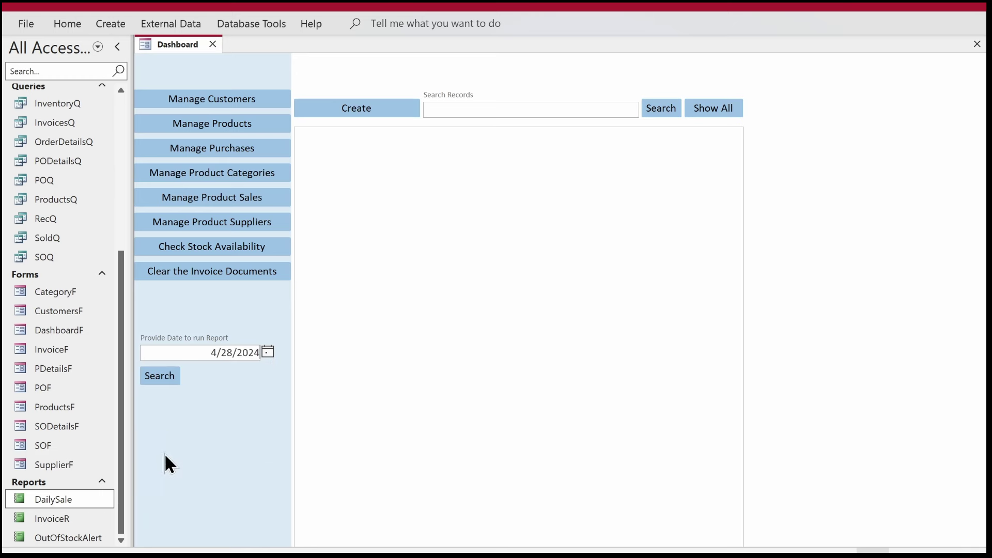
pyautogui.click(166, 379)
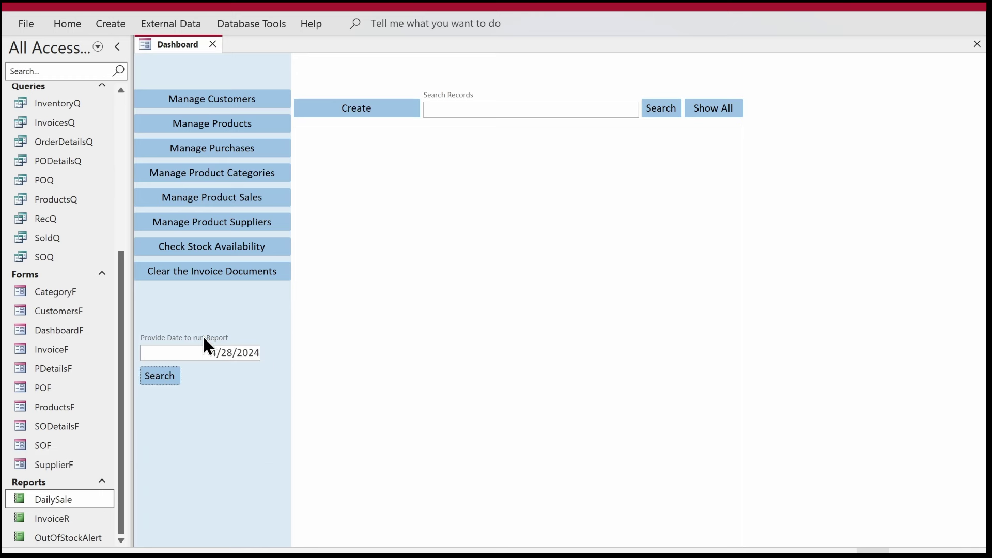
pyautogui.rightClick(416, 71)
pyautogui.click(454, 126)
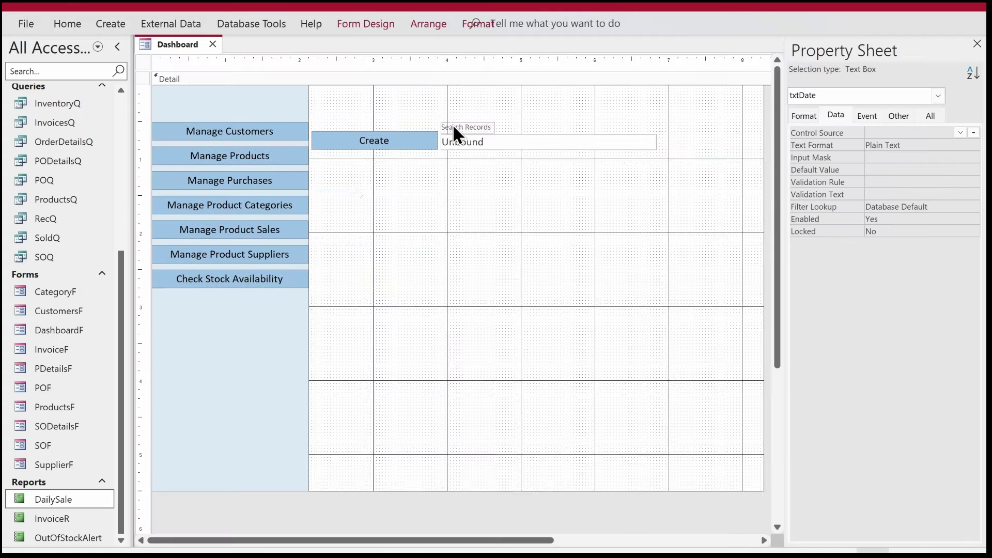
# Step: Center the text inside the txtDate box on the dashboard form
pyautogui.click(79, 24)
pyautogui.click(796, 87)
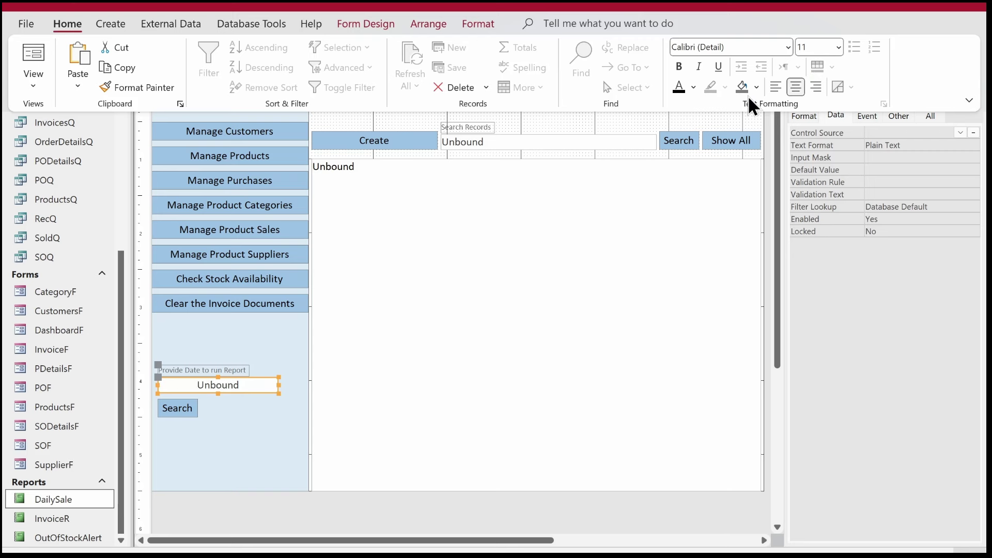
# Step: Caption the button below the date box Run Report and widen it to match the date box
pyautogui.click(184, 408)
pyautogui.doubleClick(179, 408)
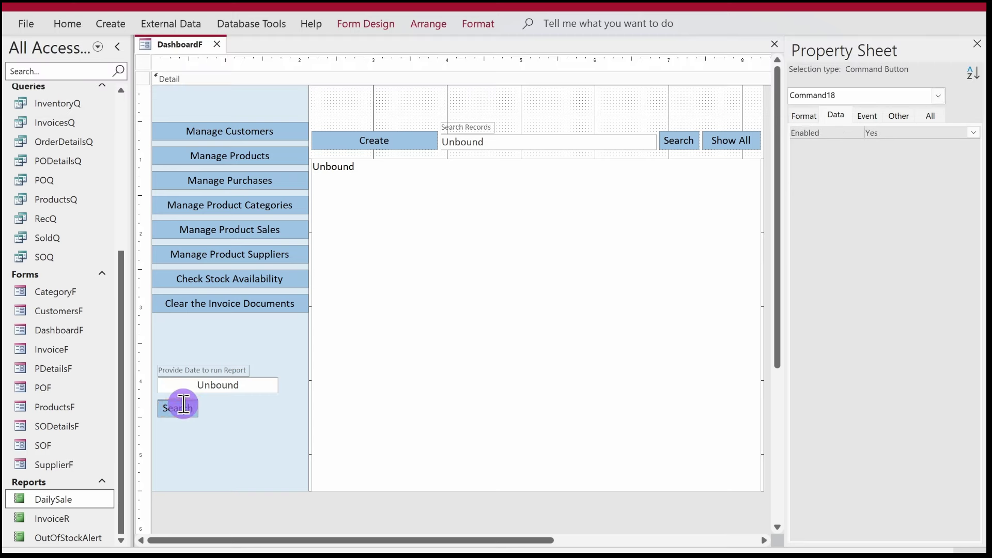
pyautogui.write('Ru')
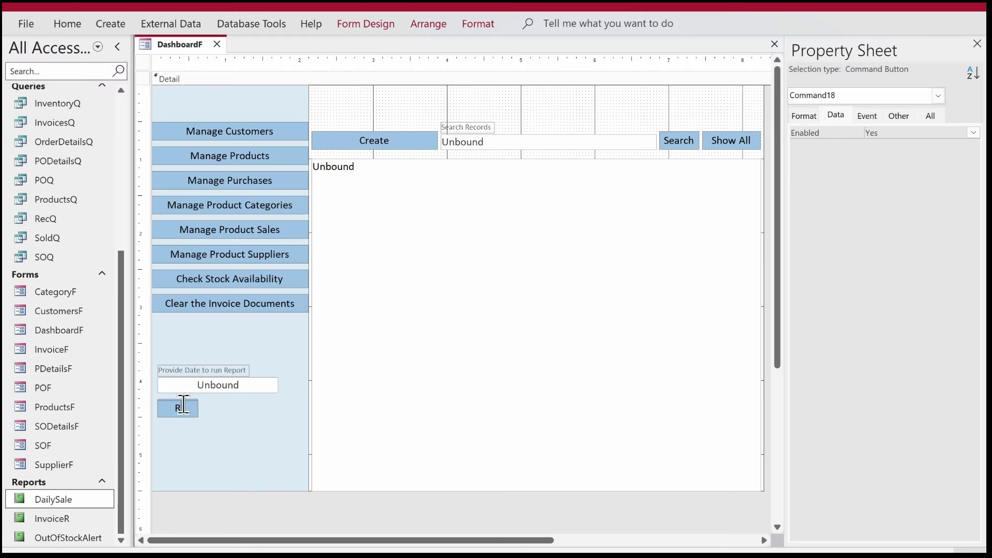
pyautogui.write('n Report')
pyautogui.press('Return')
pyautogui.moveTo(199, 408); pyautogui.dragTo(278, 407)
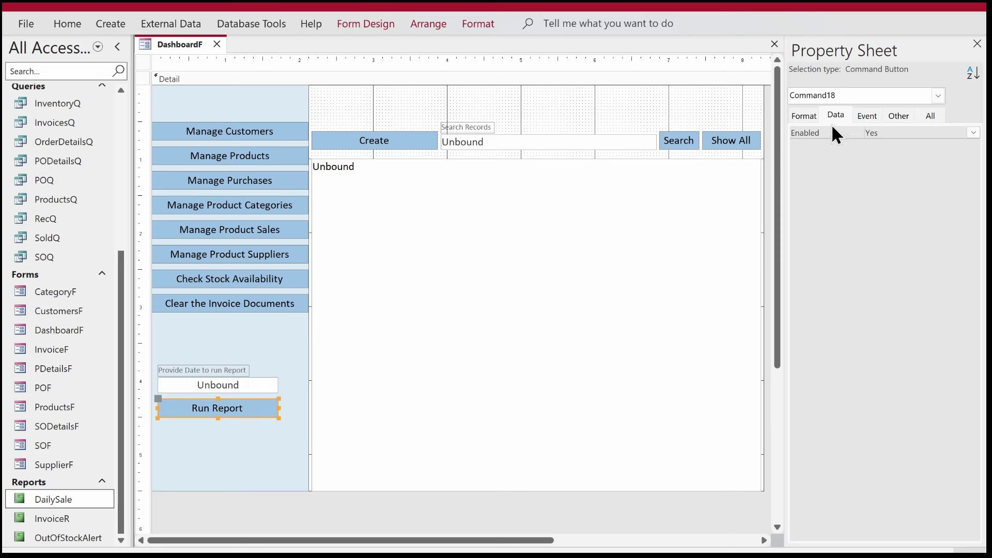
# Step: Show the event properties of the Run Report button
pyautogui.click(872, 115)
pyautogui.click(898, 115)
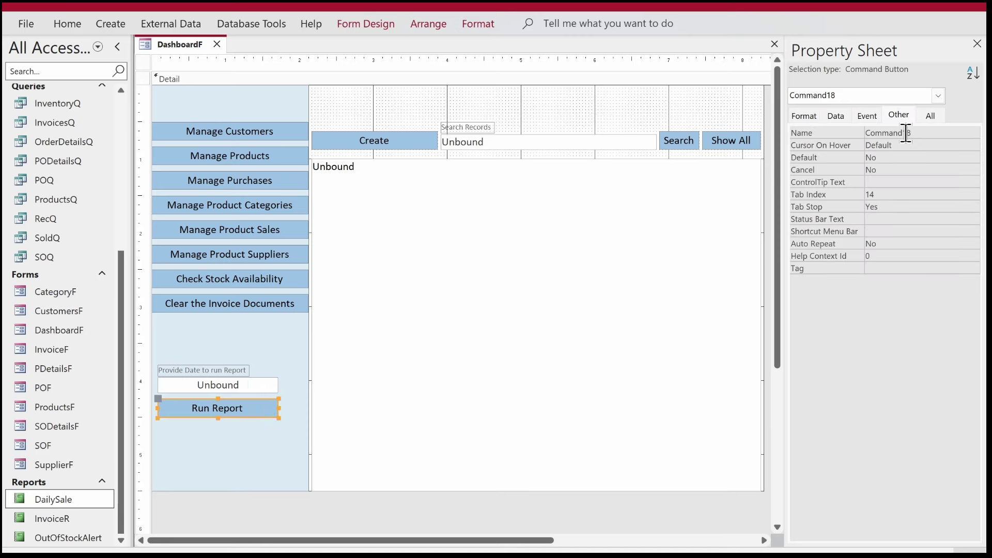
pyautogui.click(910, 133)
pyautogui.click(874, 115)
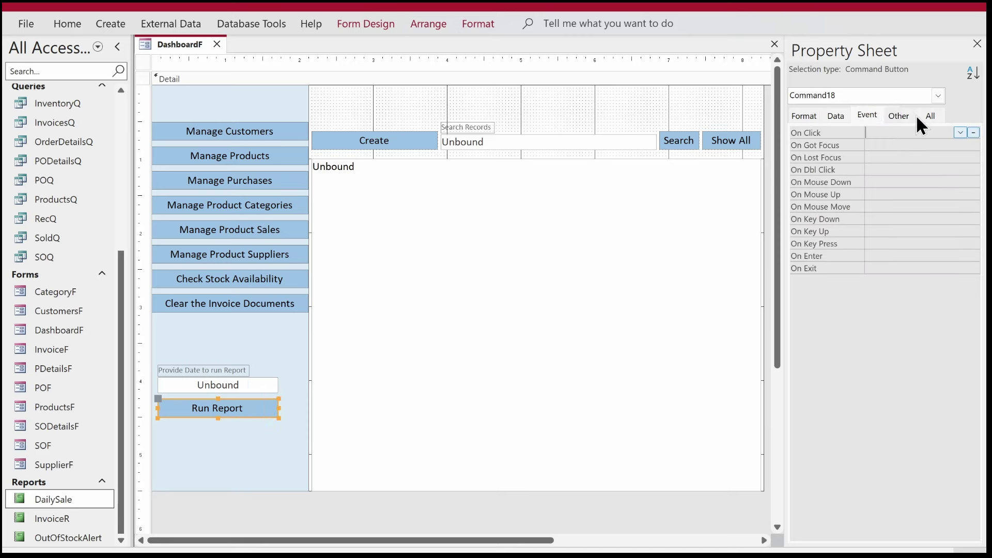
pyautogui.click(974, 133)
pyautogui.doubleClick(445, 147)
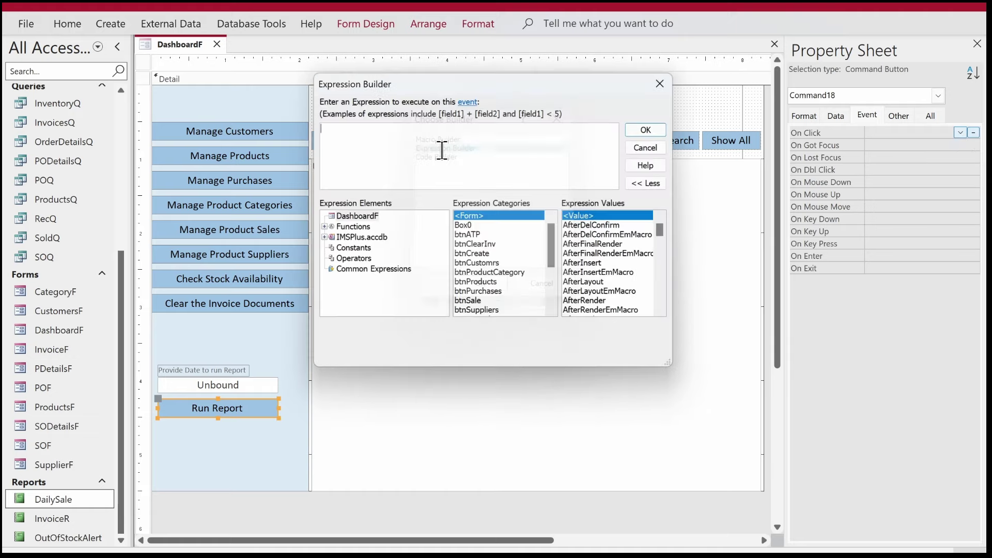
pyautogui.press('Escape')
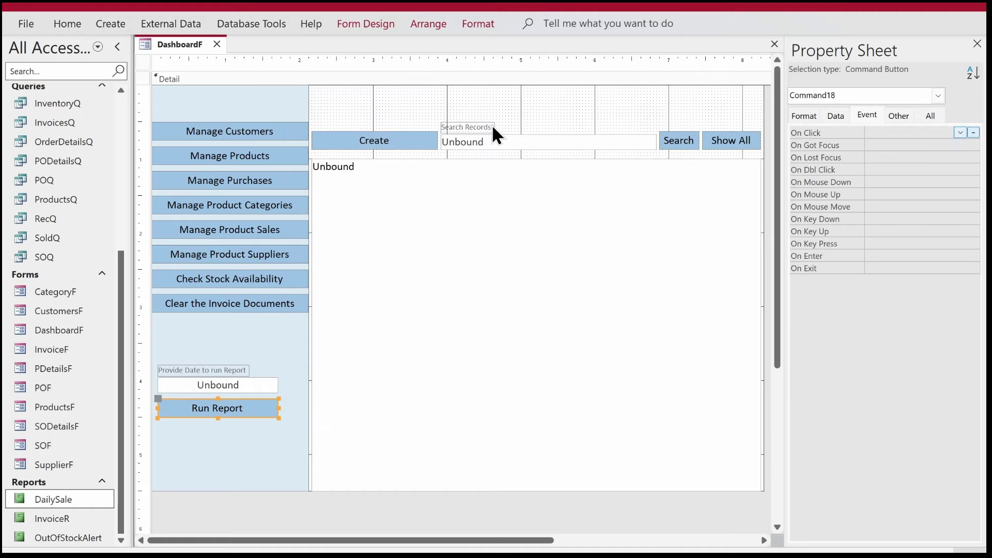
# Step: Code the Run Report button's On Click procedure as DoCmd.OpenReport "DailySale", acViewReport, and close the code editor
pyautogui.click(974, 133)
pyautogui.doubleClick(436, 156)
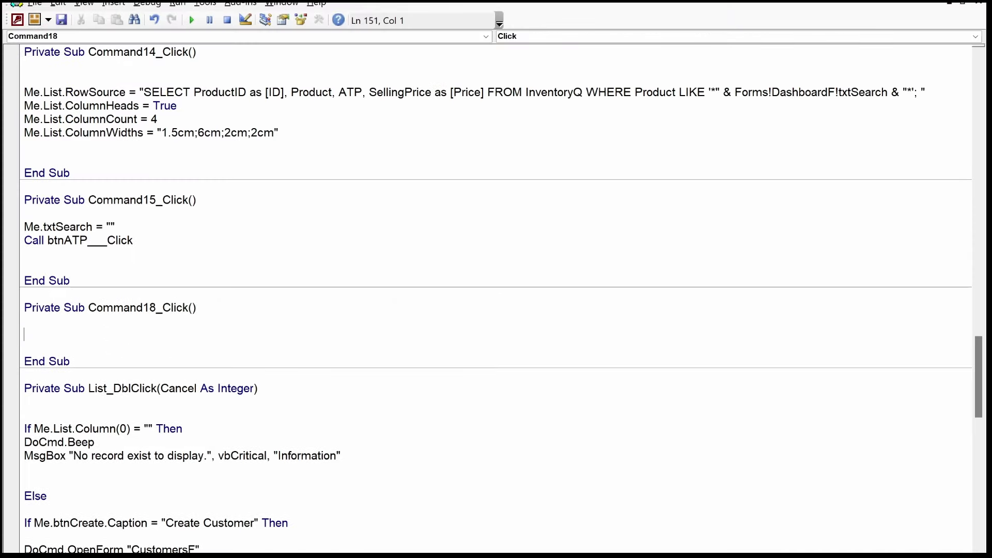
pyautogui.write('docmd.open')
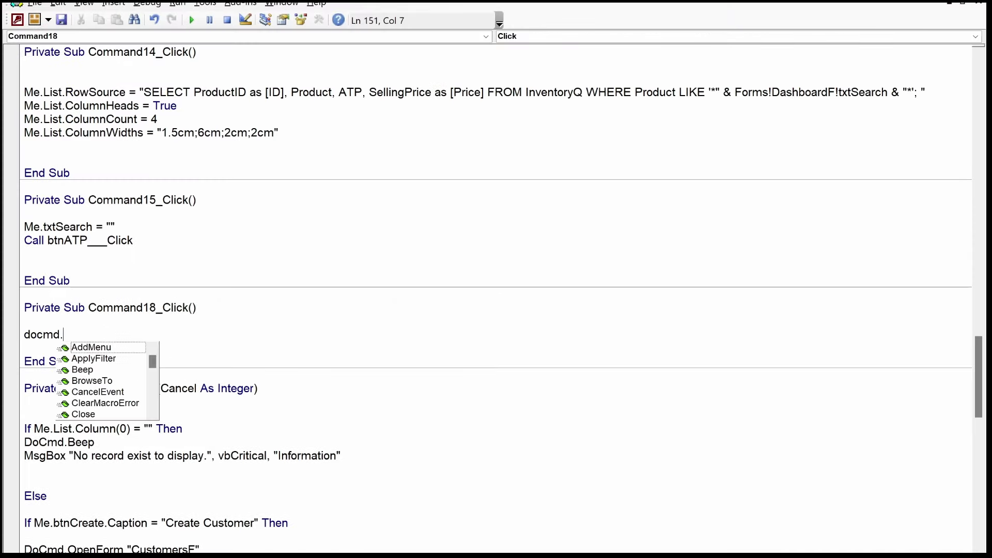
pyautogui.press('Down')
pyautogui.press('Down')
pyautogui.press('Down')
pyautogui.press('Down')
pyautogui.press('Down')
pyautogui.press('Down')
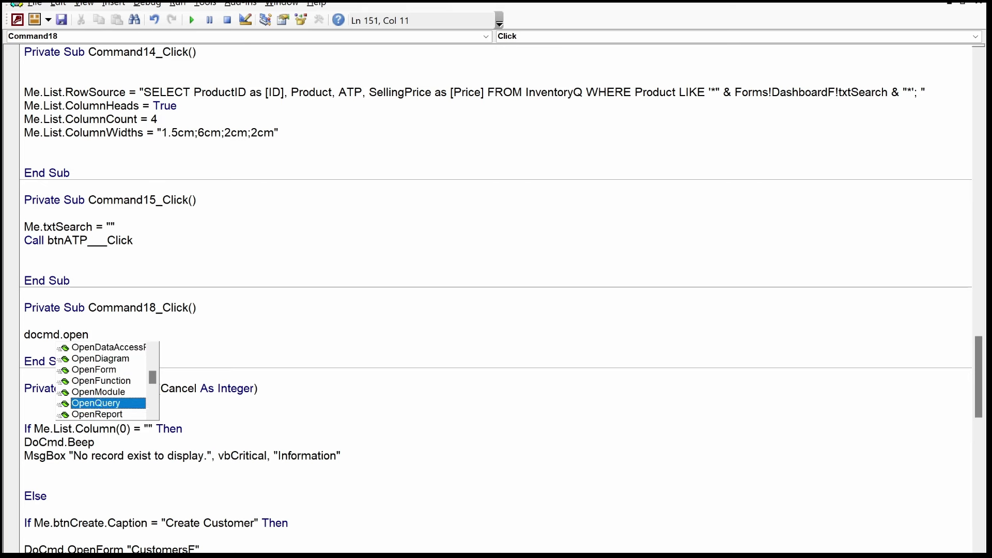
pyautogui.press('Tab')
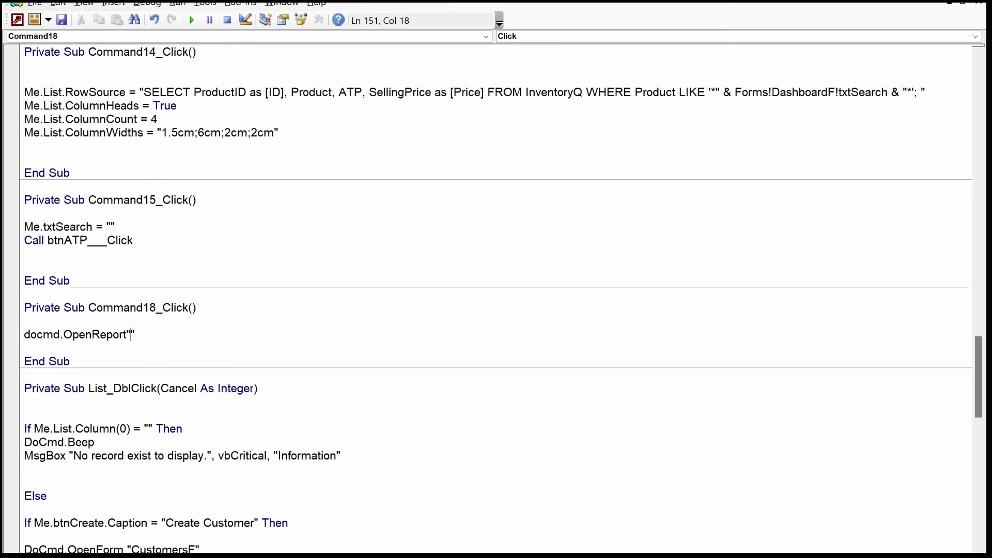
pyautogui.write('"DailySale",')
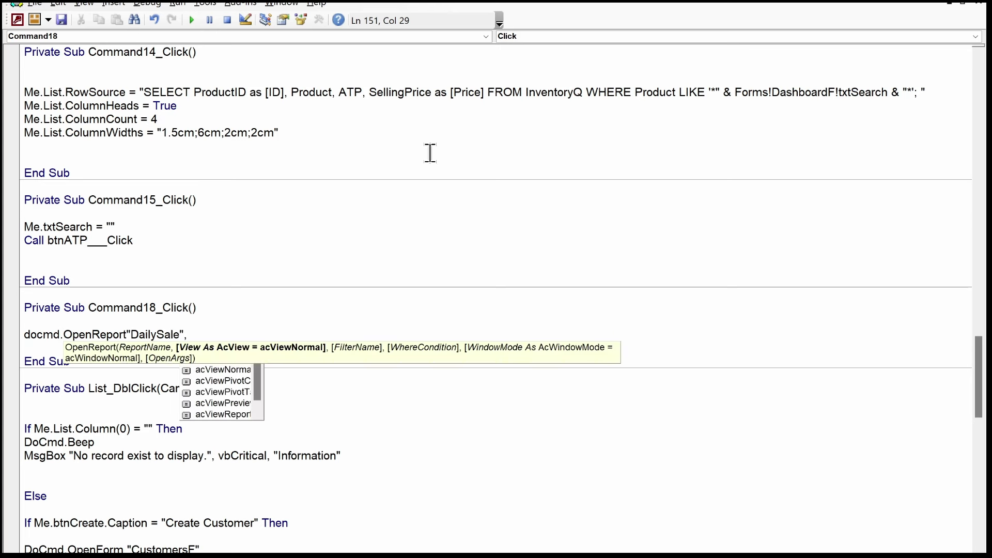
pyautogui.press('Down')
pyautogui.press('Down')
pyautogui.press('Down')
pyautogui.press('Down')
pyautogui.press('Return')
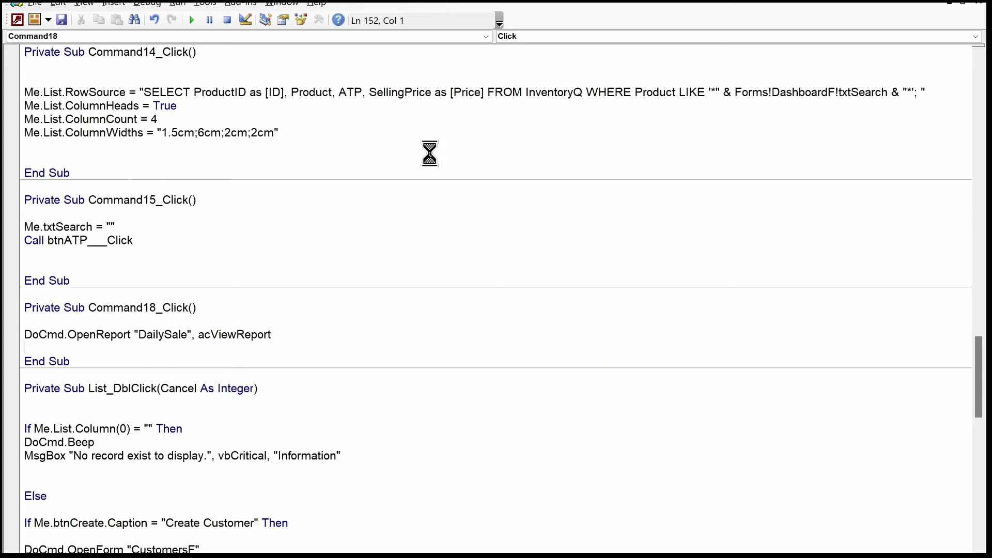
pyautogui.click(978, 3)
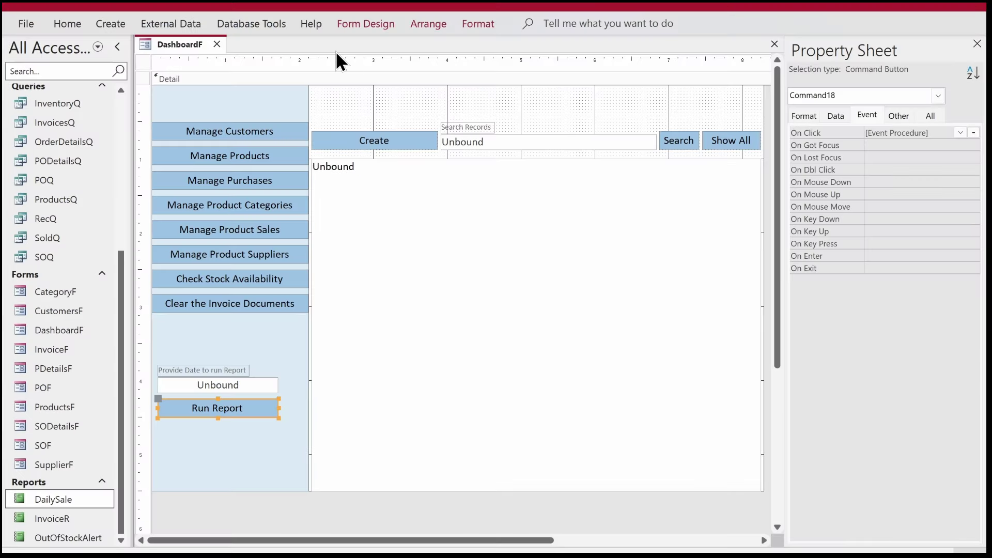
# Step: Test the Run Report button in Form View with the date 4/28/2024, and close the Daily Sale report
pyautogui.rightClick(186, 44)
pyautogui.click(212, 126)
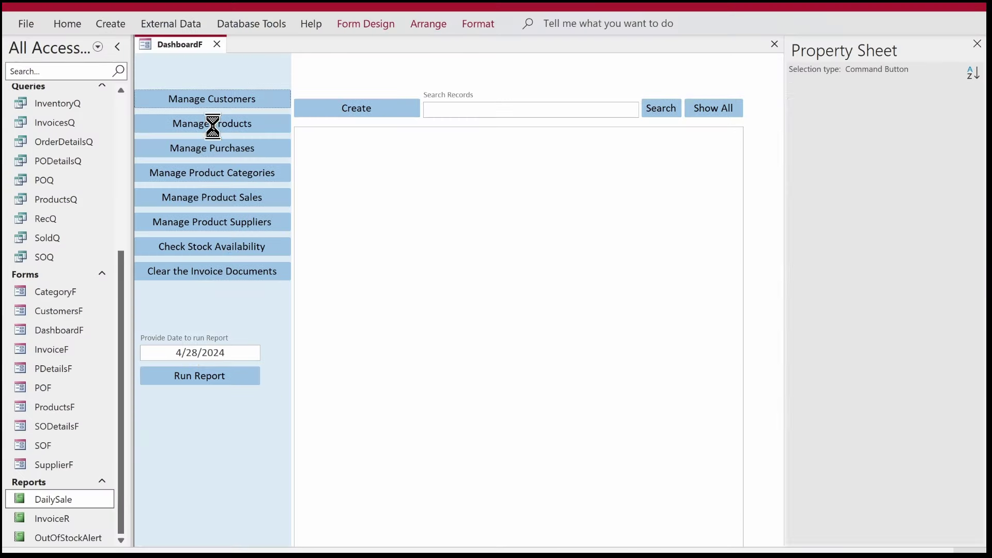
pyautogui.click(224, 352)
pyautogui.click(203, 376)
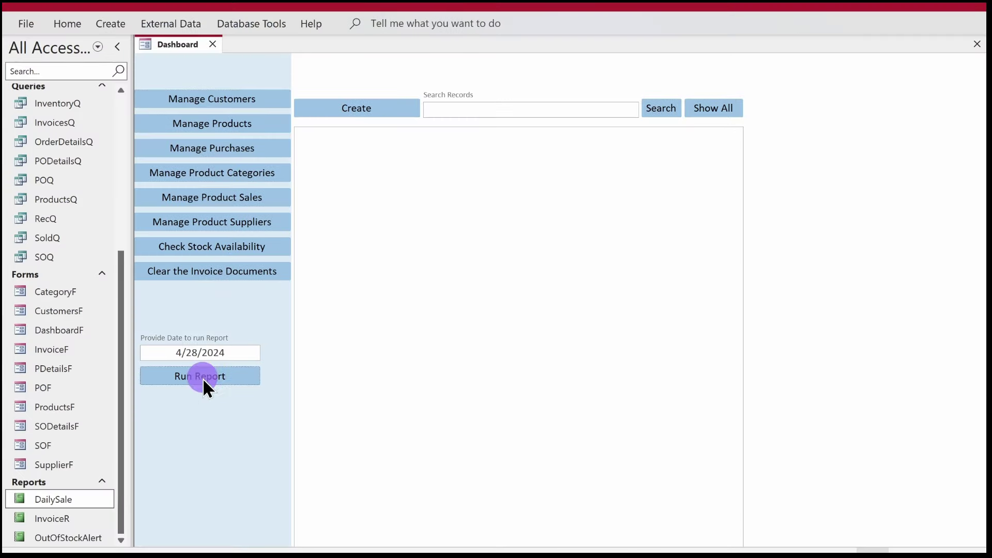
pyautogui.click(740, 16)
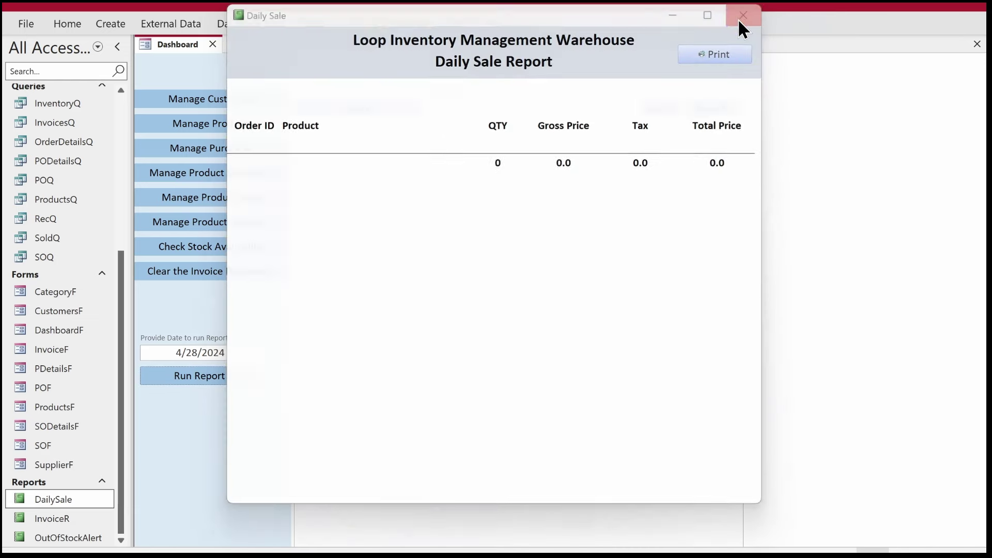
# Step: Set the dashboard's report date to 4/29/2024, run the Daily Sale report and close it
pyautogui.click(218, 353)
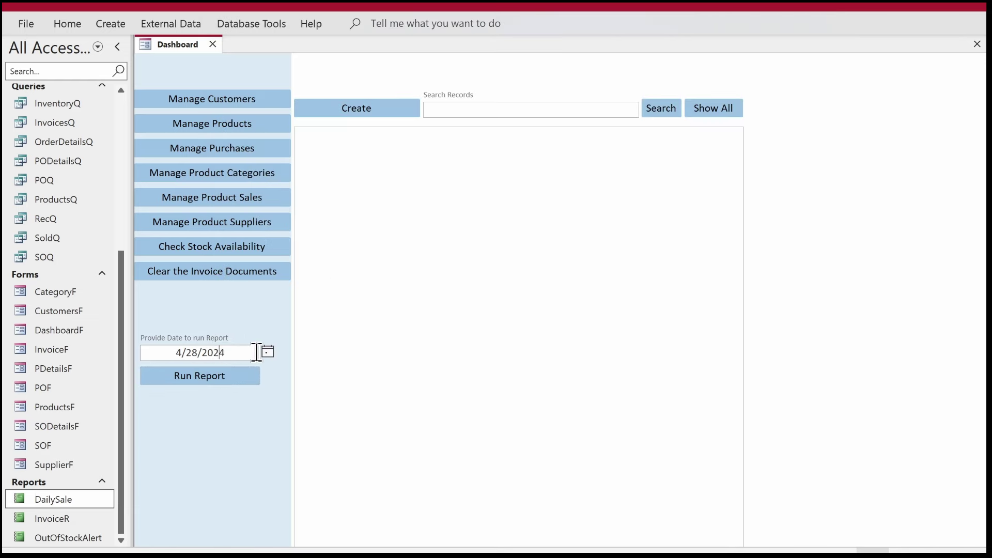
pyautogui.click(268, 352)
pyautogui.click(180, 445)
pyautogui.click(199, 351)
pyautogui.press('BackSpace')
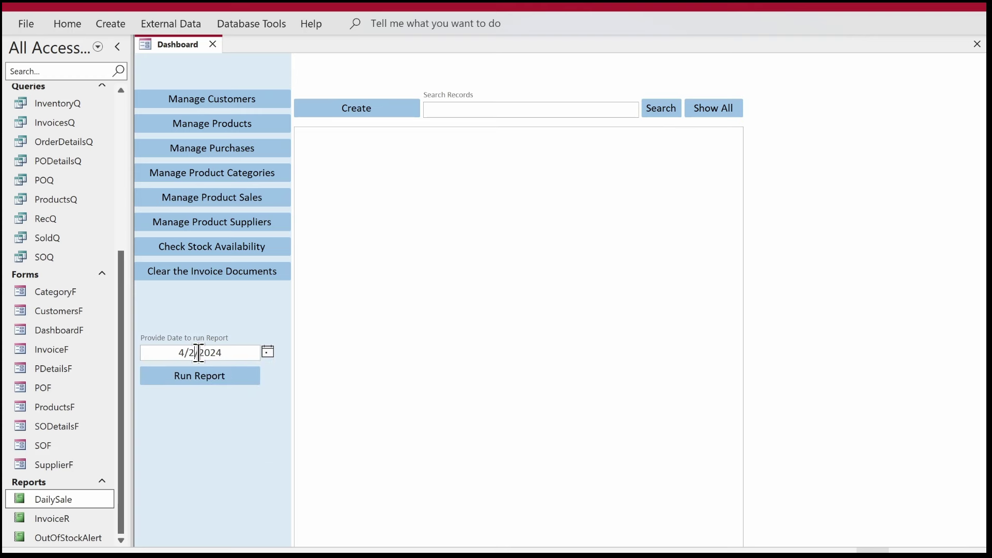
pyautogui.write('9')
pyautogui.click(195, 381)
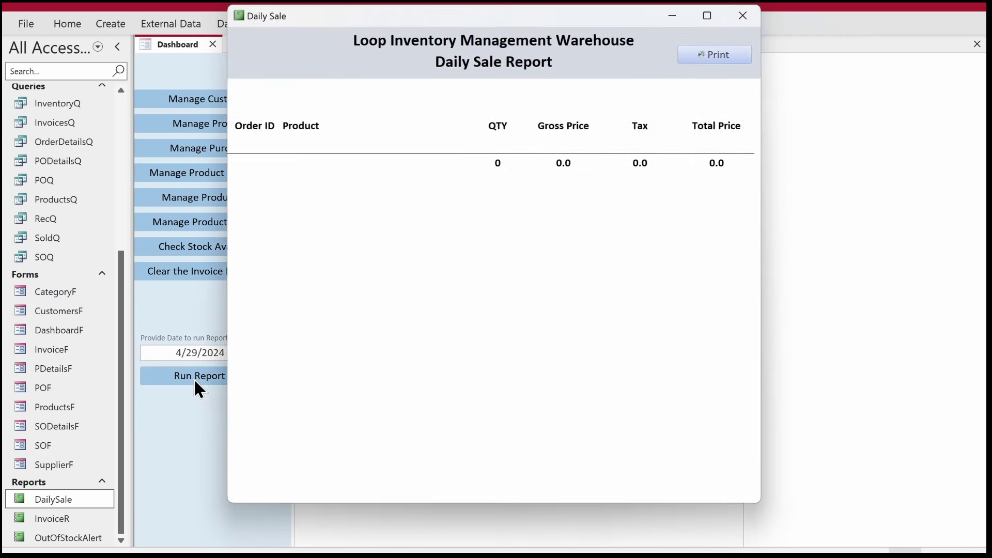
pyautogui.click(748, 13)
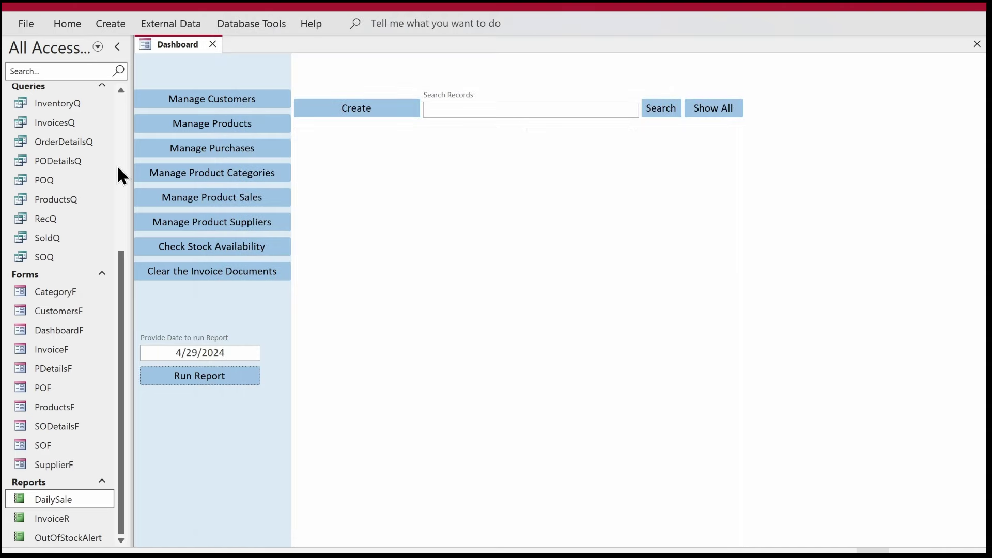
# Step: Open the dbo_Sales table and examine the SaleDate values of the existing orders
pyautogui.scroll(4, 120, 167)
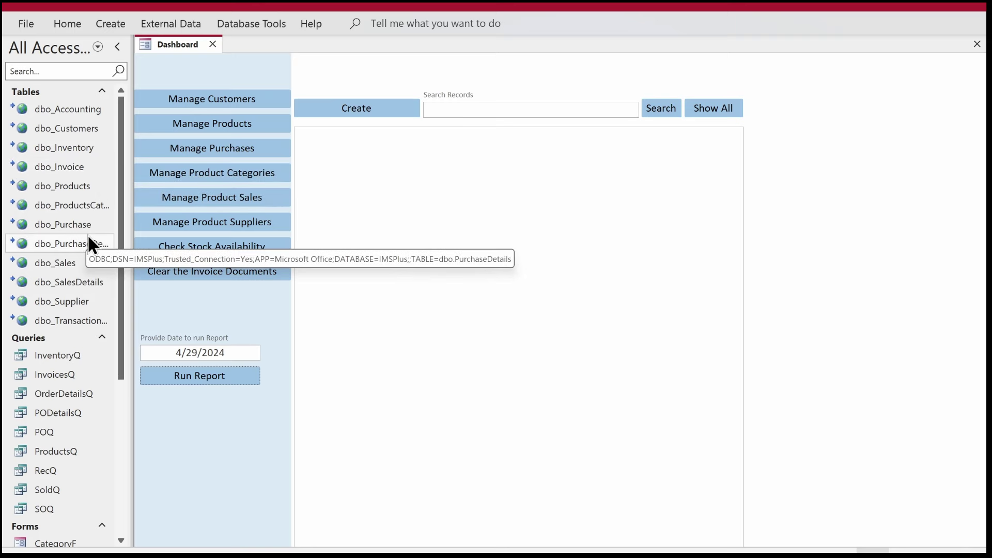
pyautogui.doubleClick(68, 263)
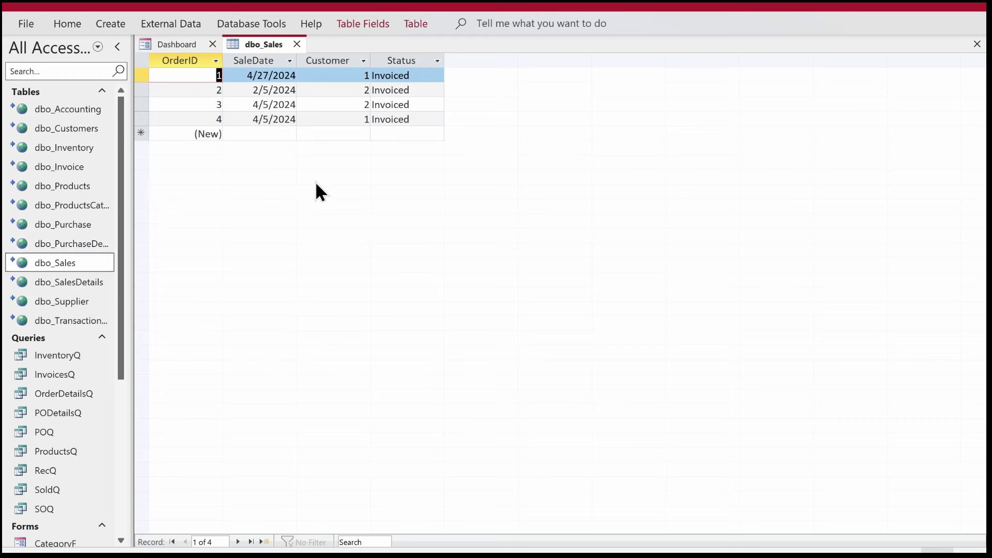
pyautogui.press('Tab')
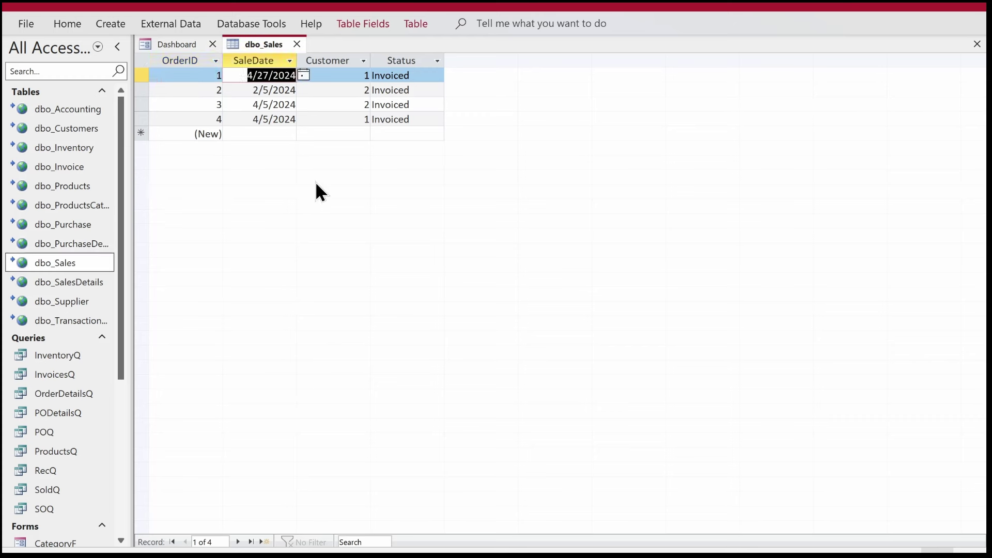
pyautogui.press('Down')
pyautogui.press('Down')
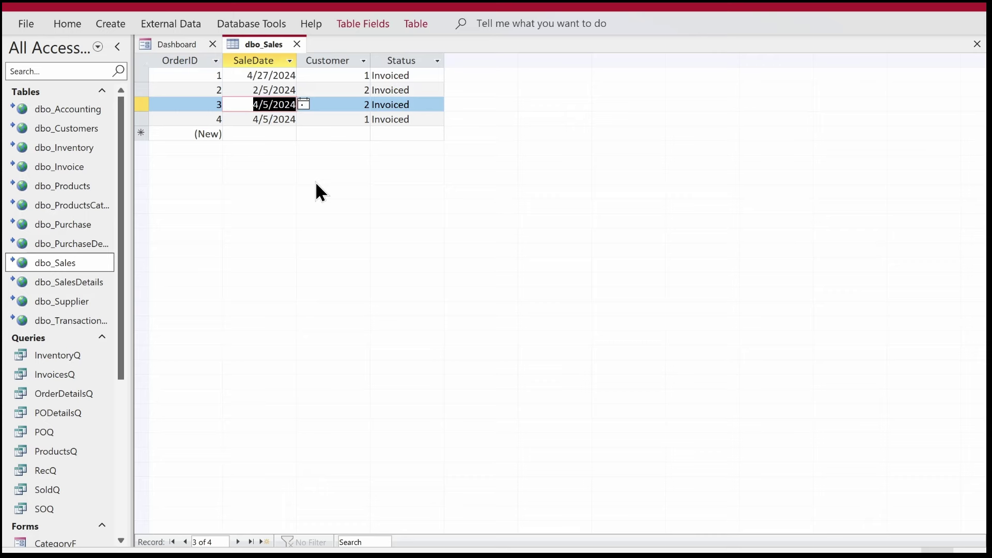
pyautogui.press('Down')
pyautogui.press('Up')
pyautogui.press('Up')
pyautogui.press('Up')
pyautogui.press('Down')
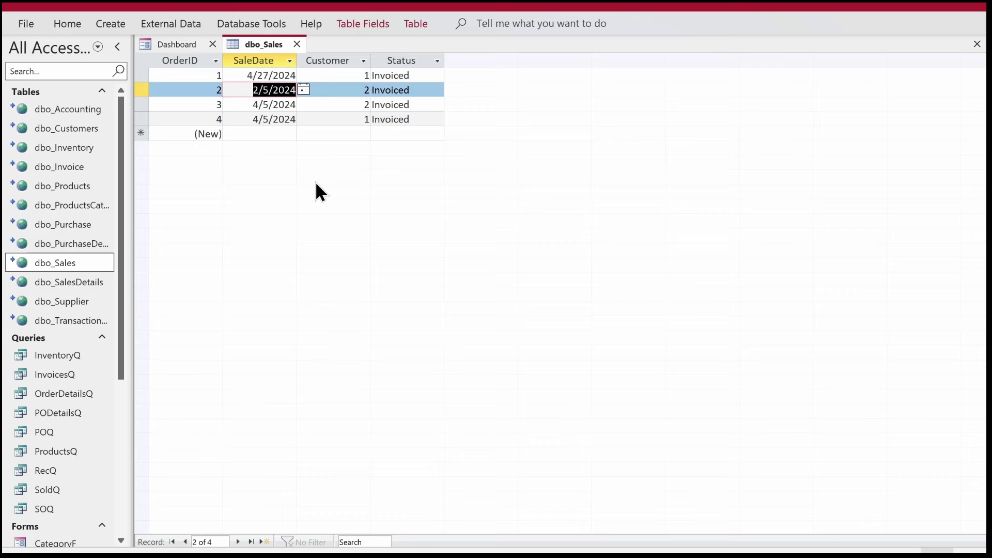
pyautogui.press('Down')
pyautogui.press('Down')
pyautogui.press('Down')
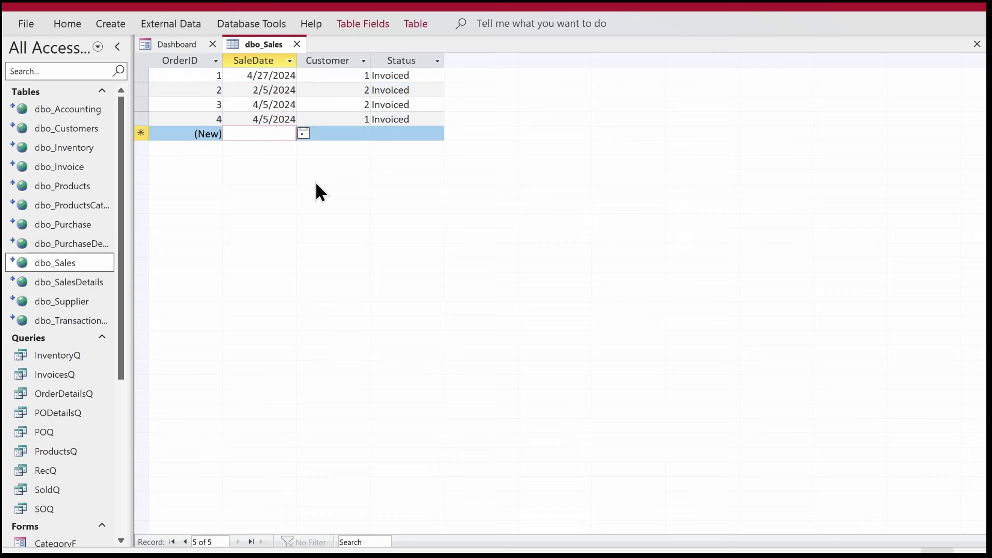
pyautogui.click(240, 90)
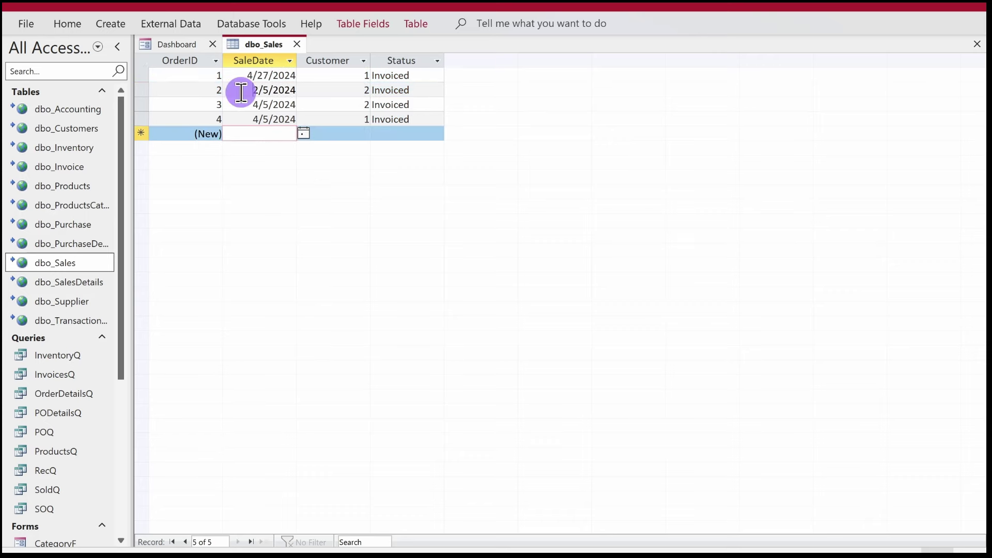
pyautogui.click(261, 90)
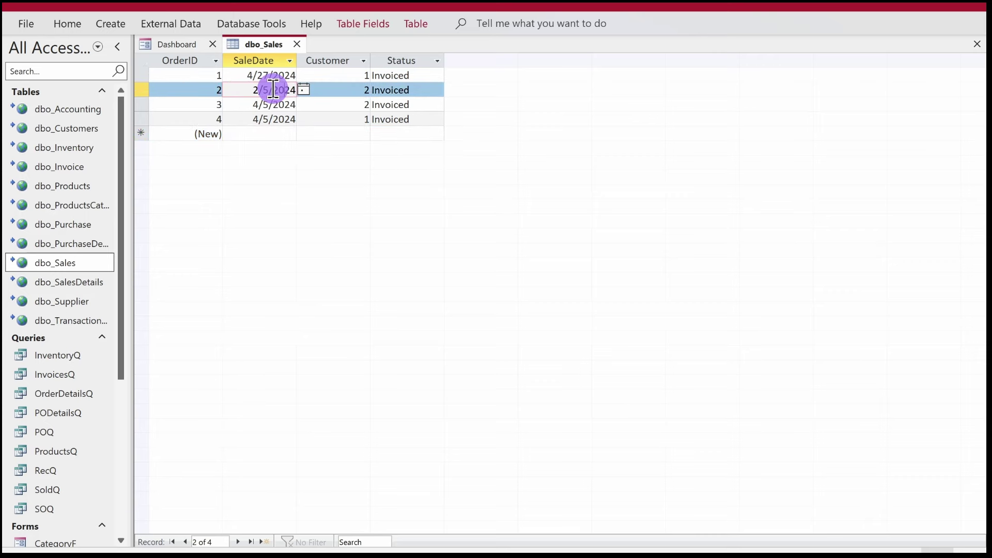
# Step: Back on the Dashboard form, run the Daily Sale report for 4/27/2024 and close it
pyautogui.click(172, 46)
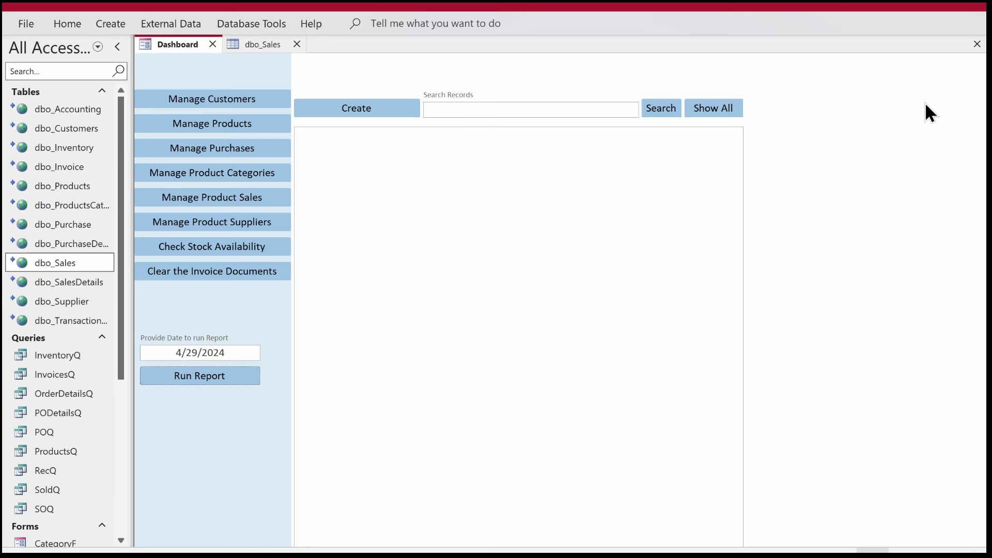
pyautogui.click(224, 353)
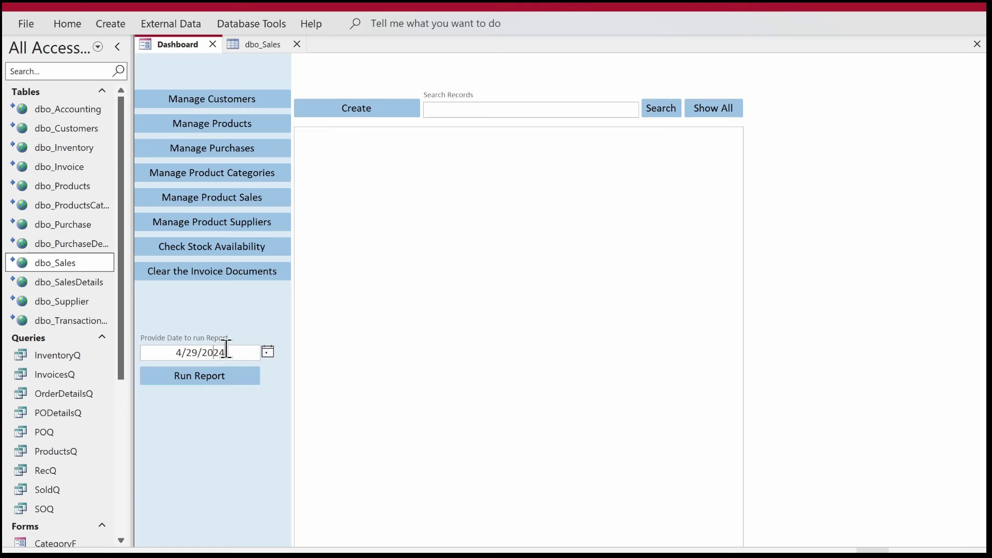
pyautogui.click(199, 353)
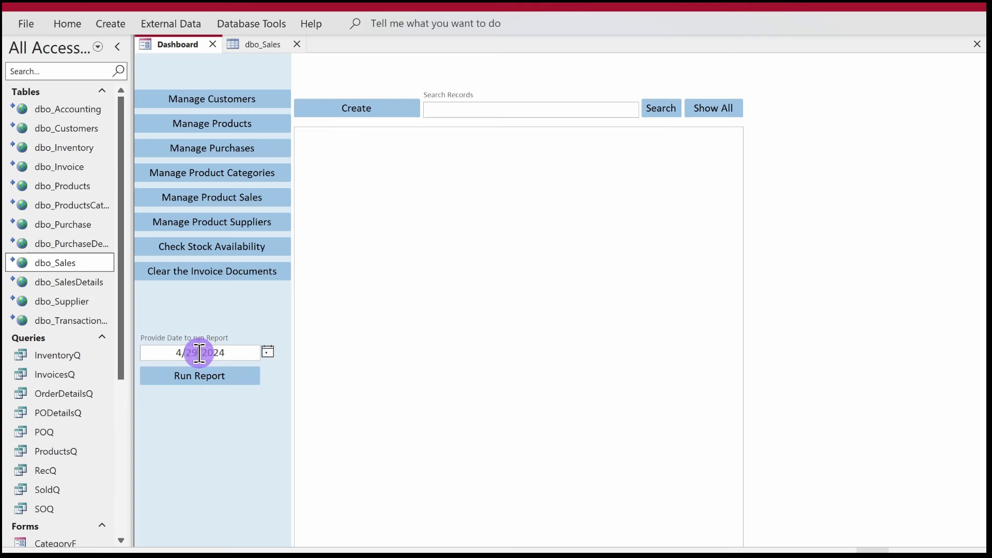
pyautogui.click(213, 374)
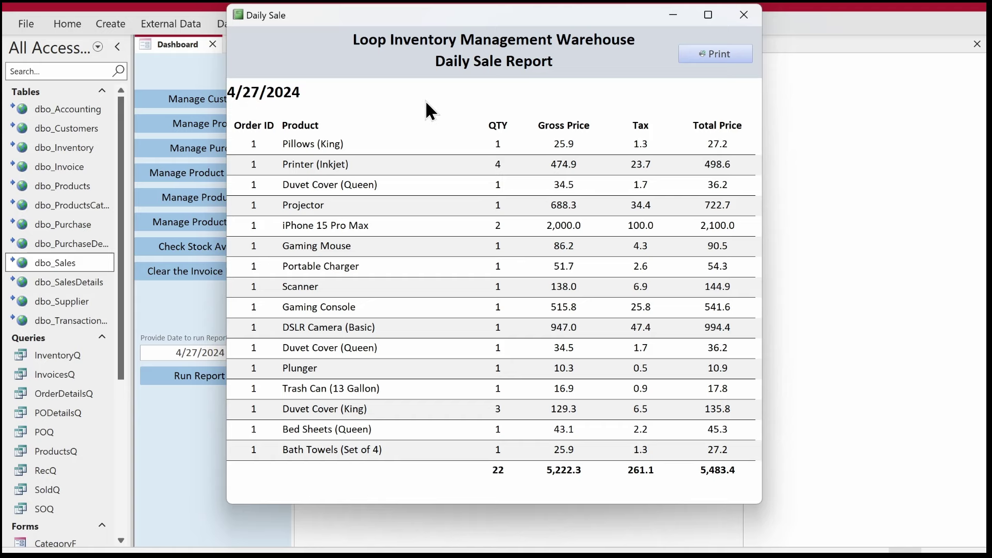
pyautogui.click(740, 12)
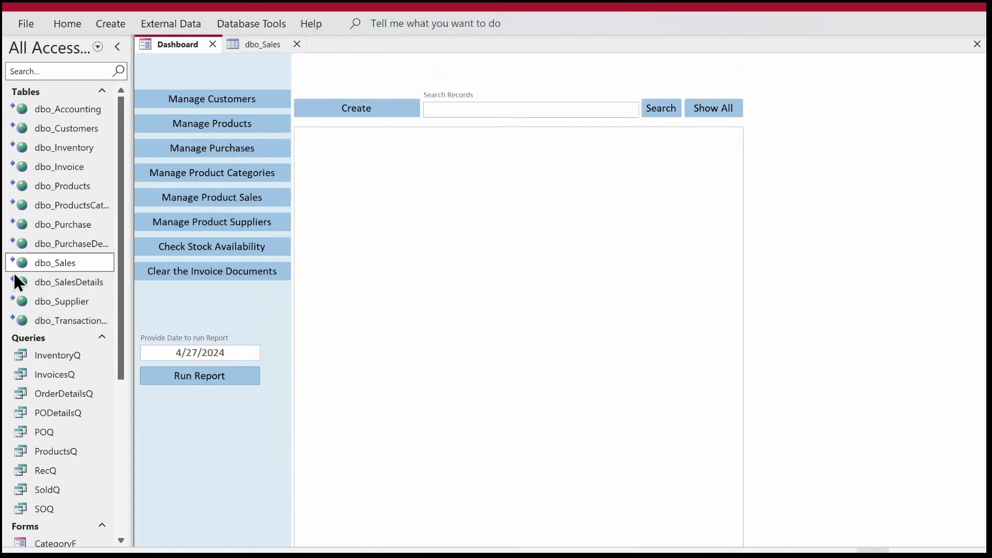
# Step: Check the SaleDate of the first order in the dbo_Sales table and close the table
pyautogui.click(246, 44)
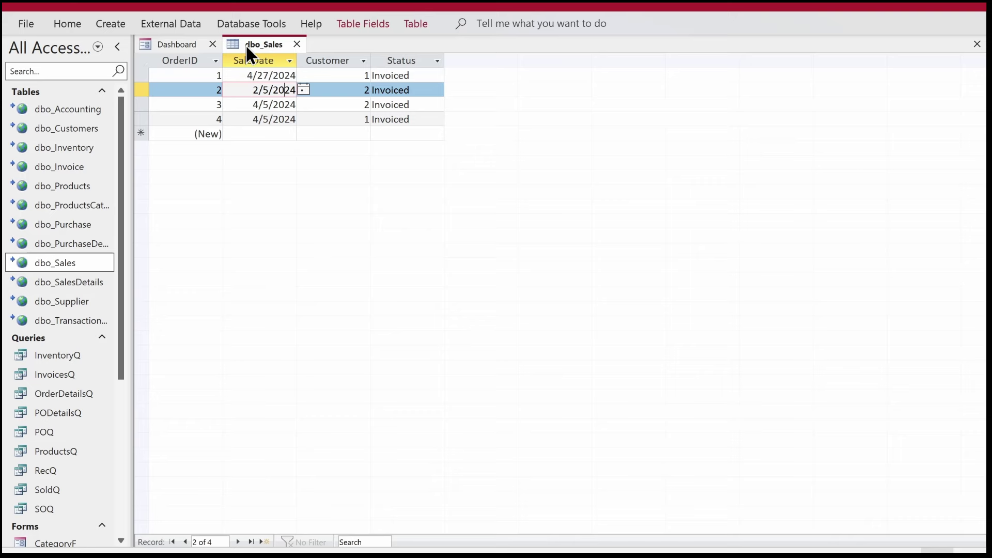
pyautogui.click(237, 75)
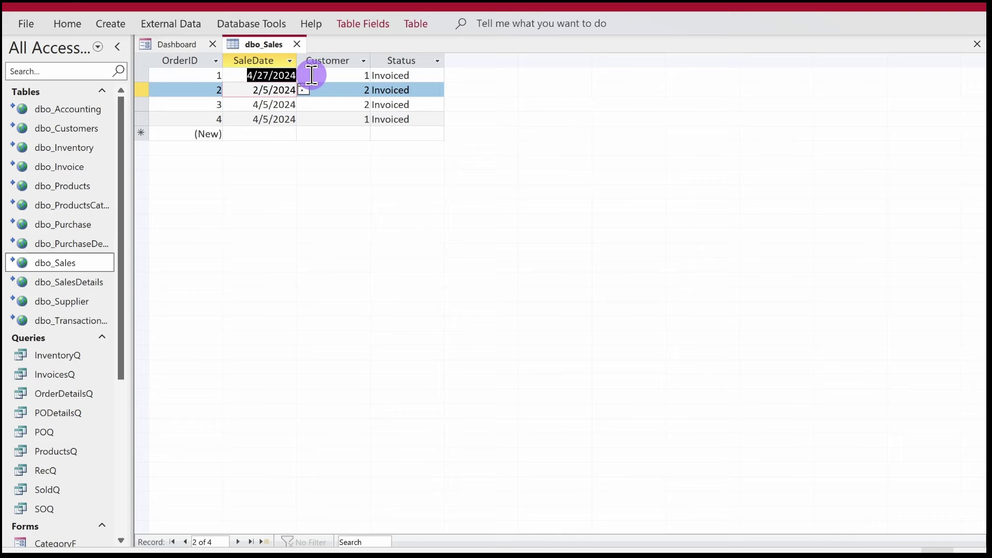
pyautogui.click(298, 45)
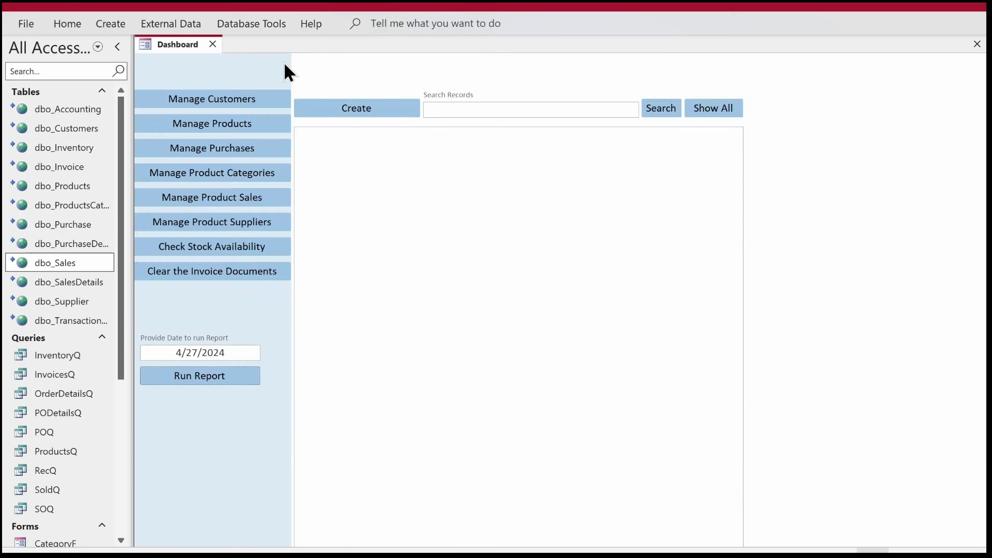
# Step: Pick 5/2/2024 from the calendar as the dashboard's report date
pyautogui.click(176, 353)
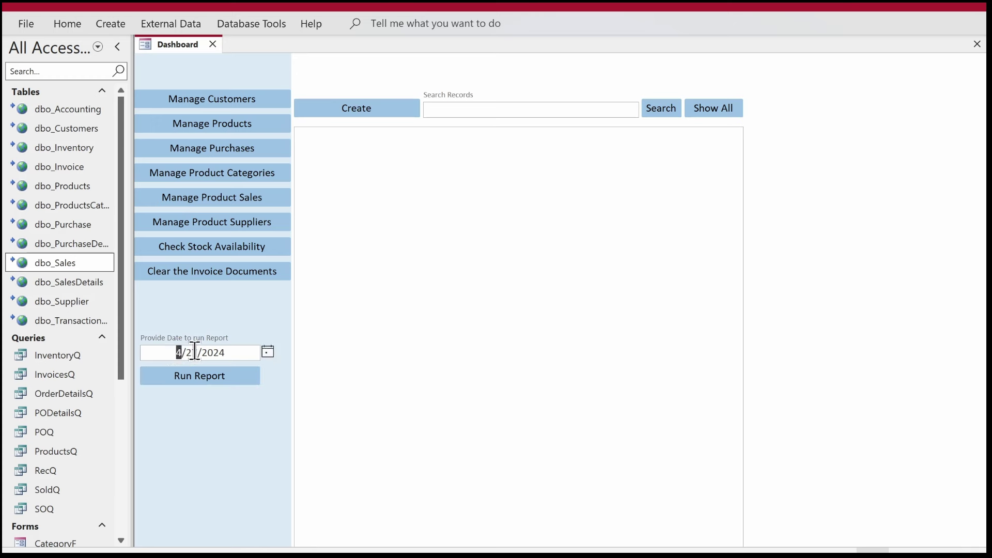
pyautogui.click(266, 352)
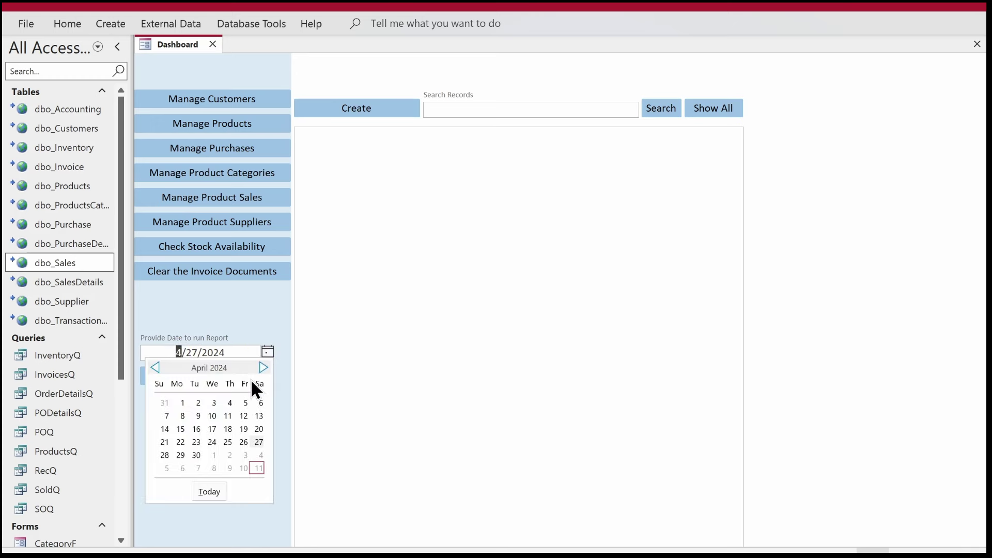
pyautogui.click(261, 366)
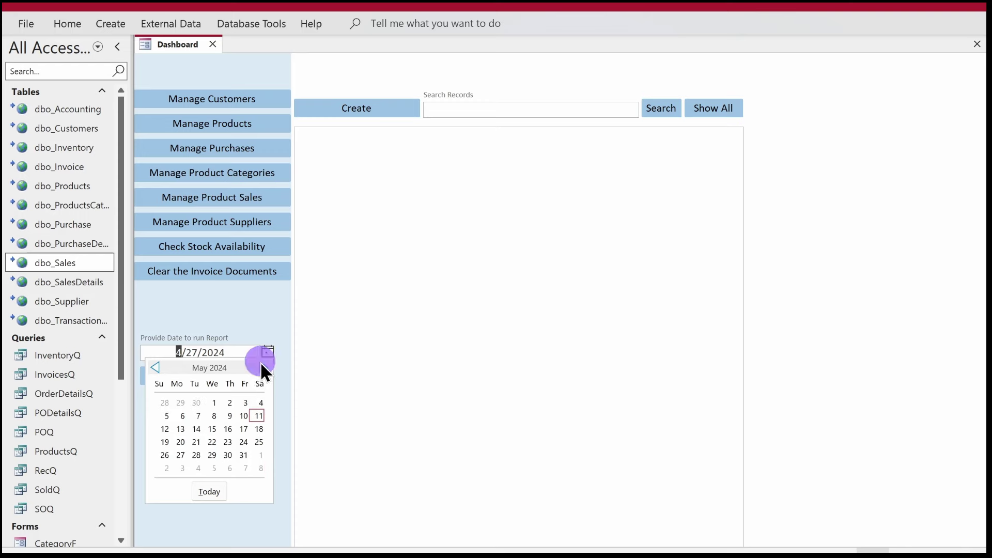
pyautogui.click(225, 406)
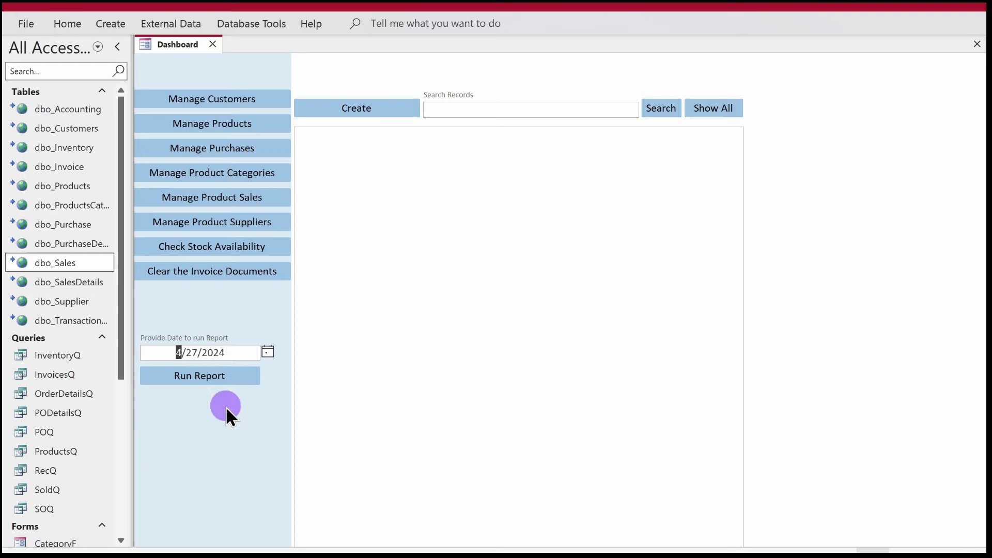
# Step: Reopen the dbo_Sales table to check its sale dates, and run the dashboard's Daily Sale report for 5/2/2024 and close it
pyautogui.click(54, 259)
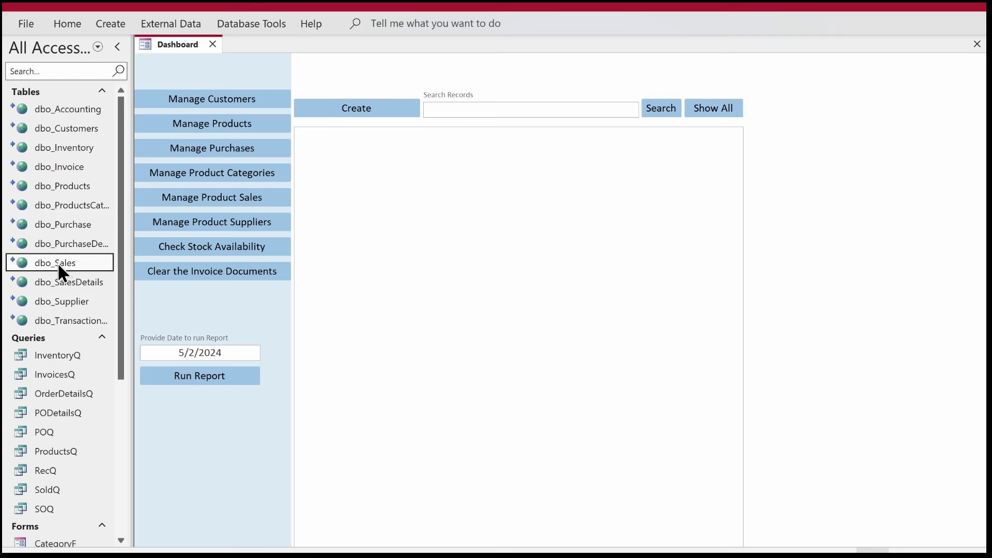
pyautogui.doubleClick(60, 265)
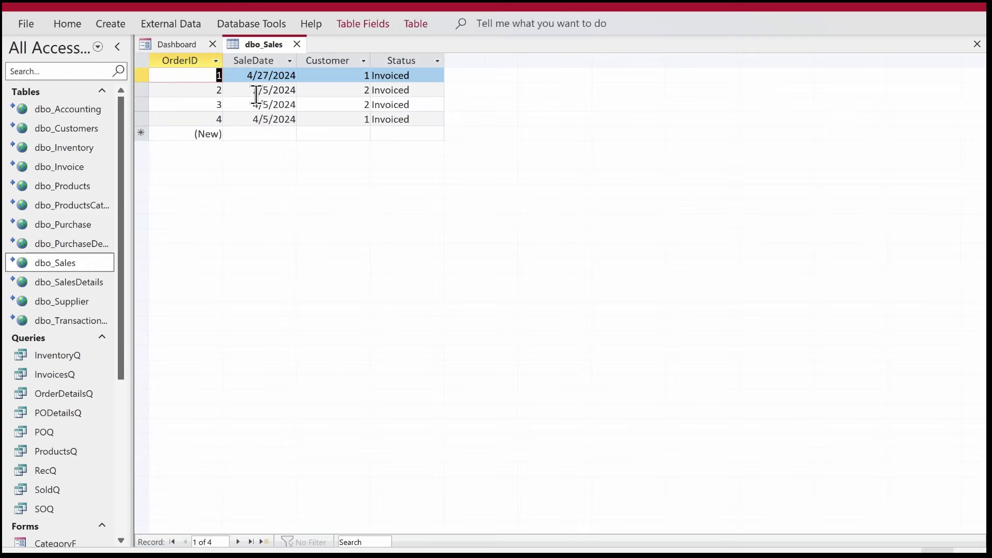
pyautogui.click(173, 44)
pyautogui.click(191, 378)
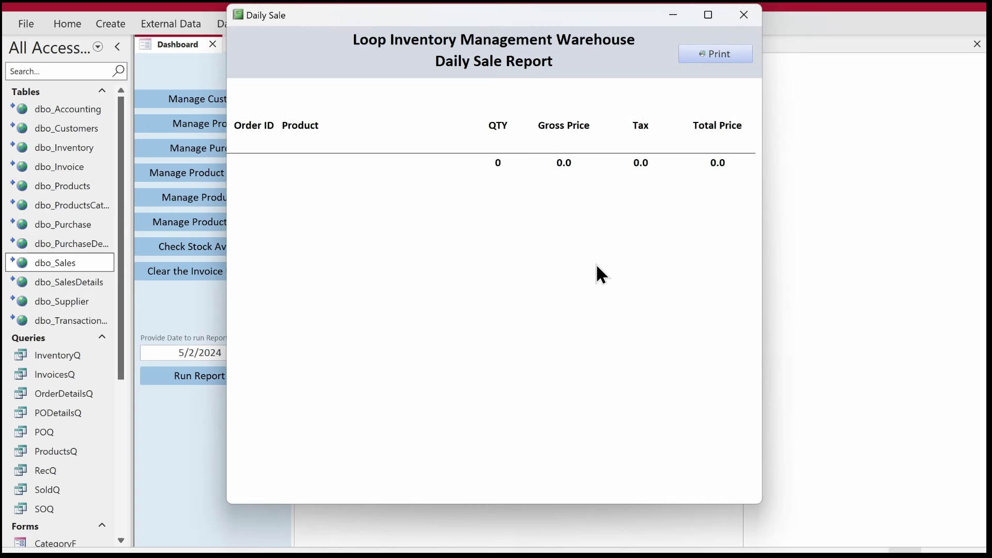
pyautogui.click(744, 15)
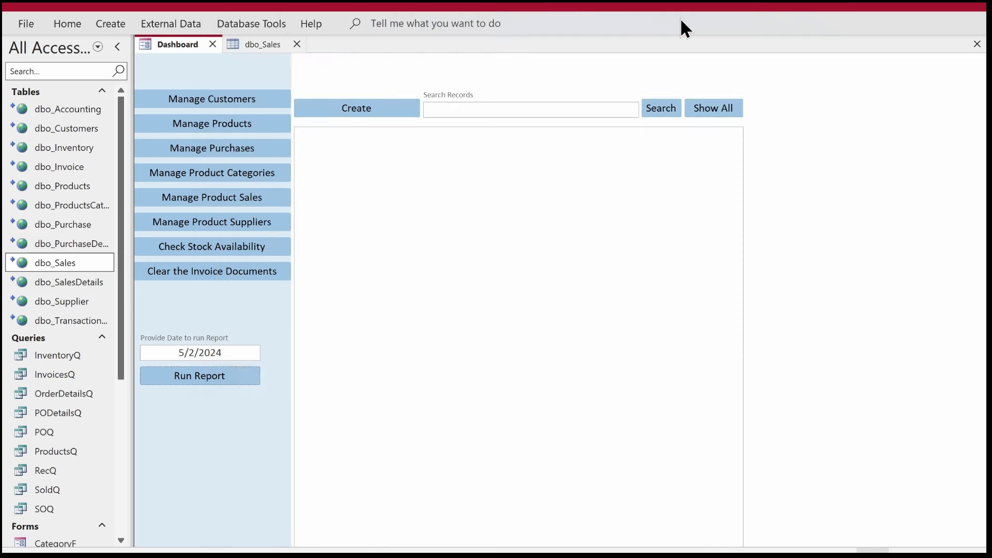
# Step: Set the dashboard's report date to 2/5/2024, run the Daily Sale report and close it
pyautogui.click(184, 346)
pyautogui.click(173, 349)
pyautogui.press('BackSpace')
pyautogui.write('5')
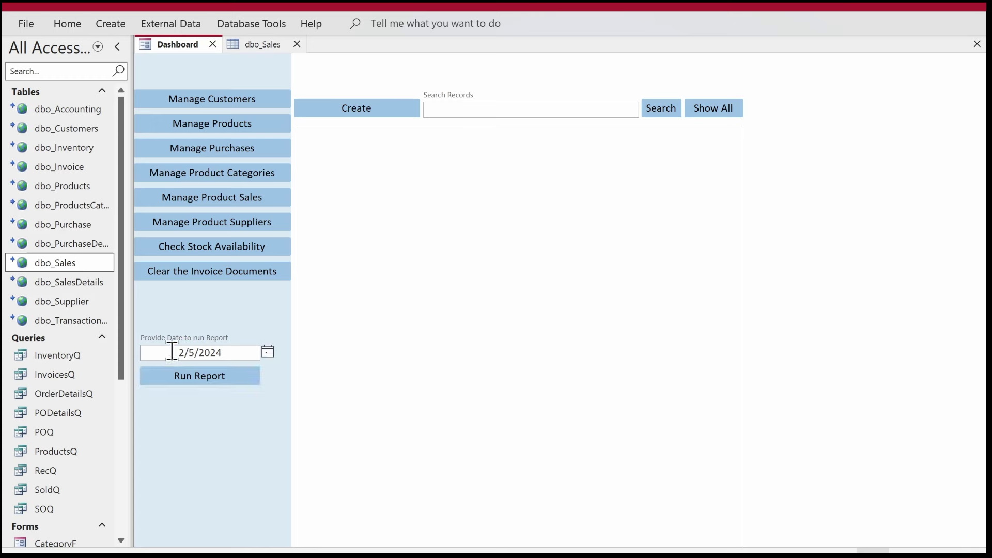
pyautogui.click(222, 377)
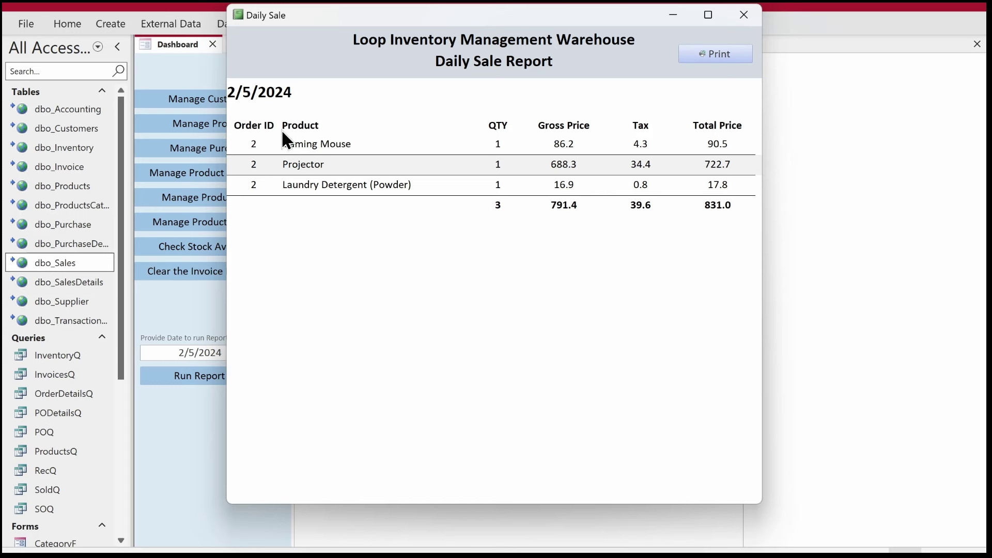
pyautogui.click(744, 15)
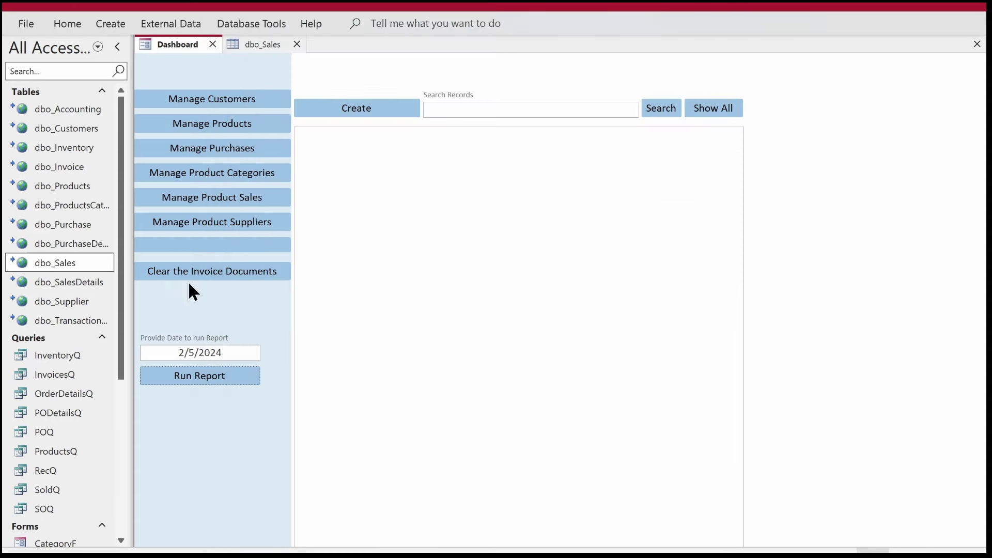
# Step: Set the dashboard's report date to 3/5/2024, run the Daily Sale report and close it
pyautogui.click(196, 352)
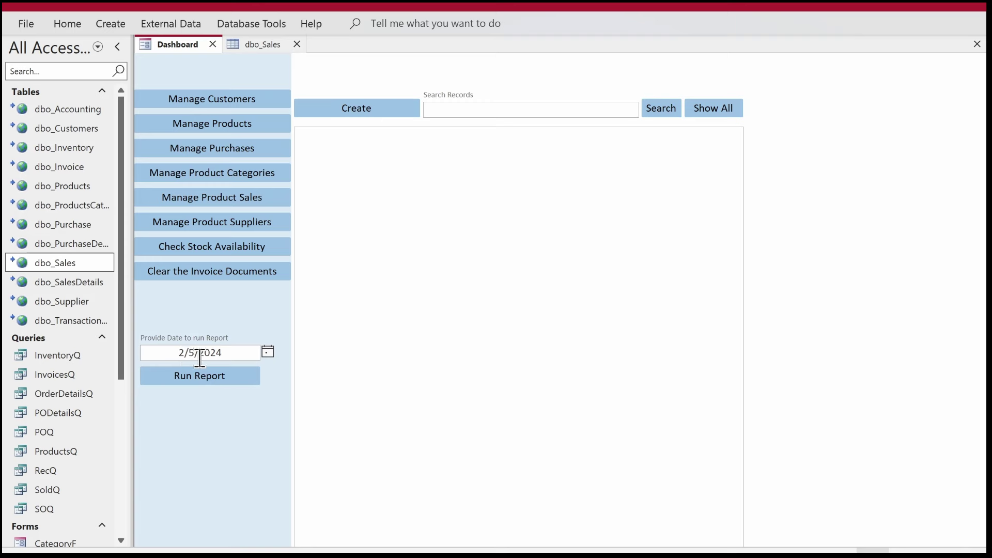
pyautogui.doubleClick(183, 350)
pyautogui.write('3')
pyautogui.click(189, 376)
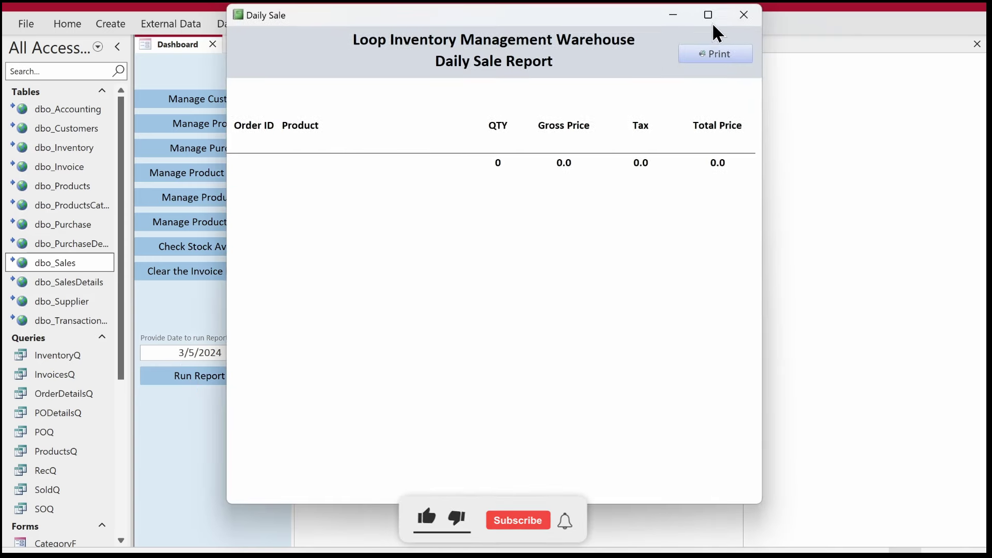
pyautogui.click(744, 14)
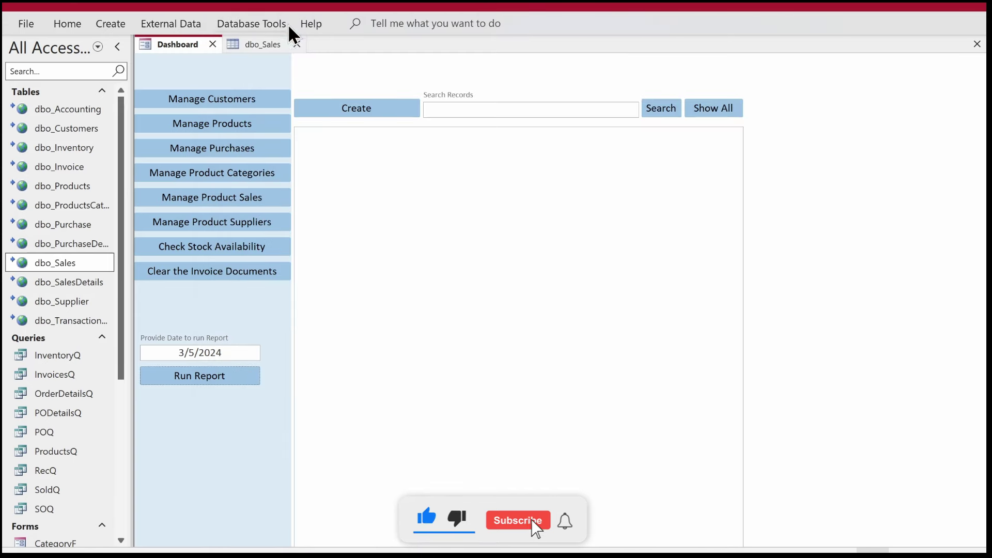
# Step: Check the sale dates in dbo_Sales, and run the Daily Sale report from the dashboard for 4/5/2024
pyautogui.click(268, 44)
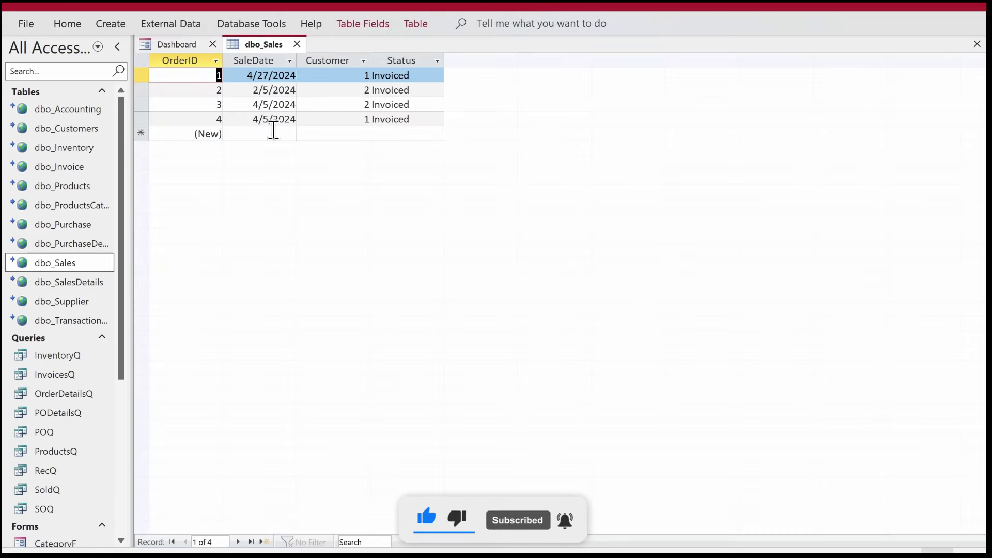
pyautogui.click(173, 44)
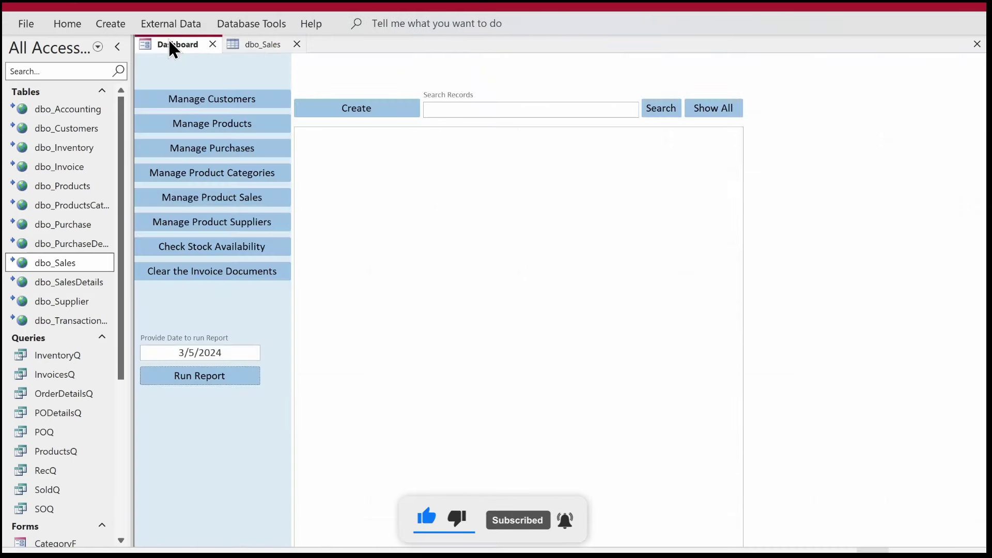
pyautogui.click(185, 353)
pyautogui.press('BackSpace')
pyautogui.write('4')
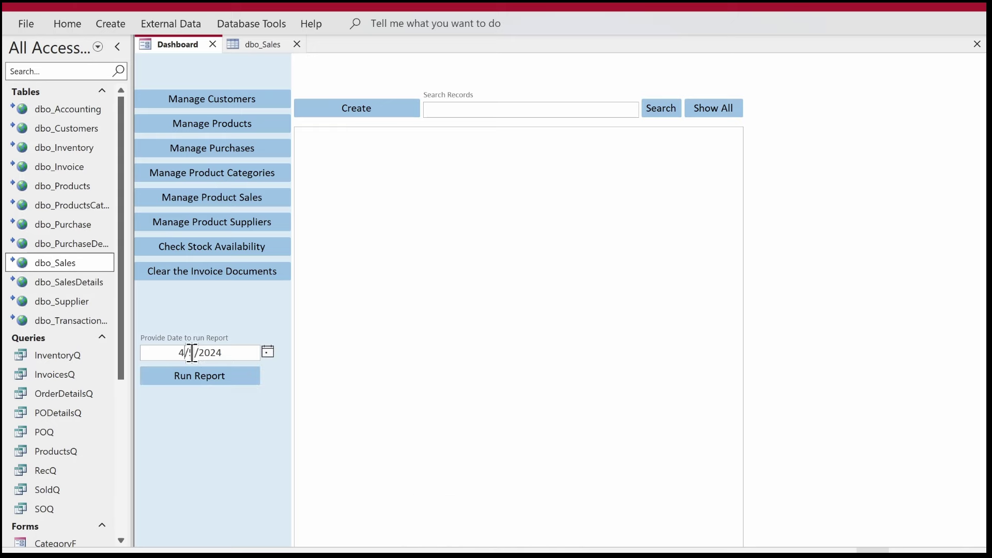
pyautogui.click(190, 374)
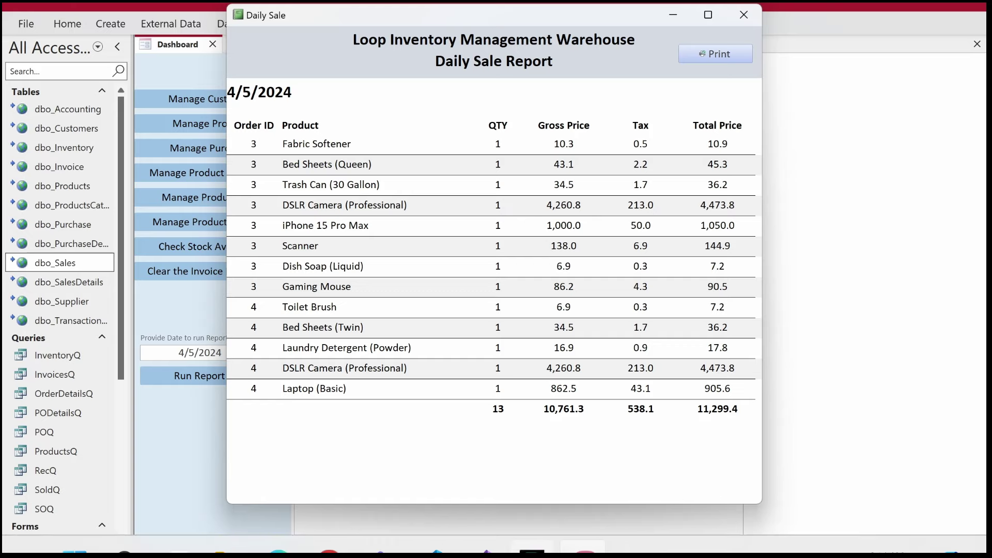
pyautogui.click(532, 550)
pyautogui.click(304, 500)
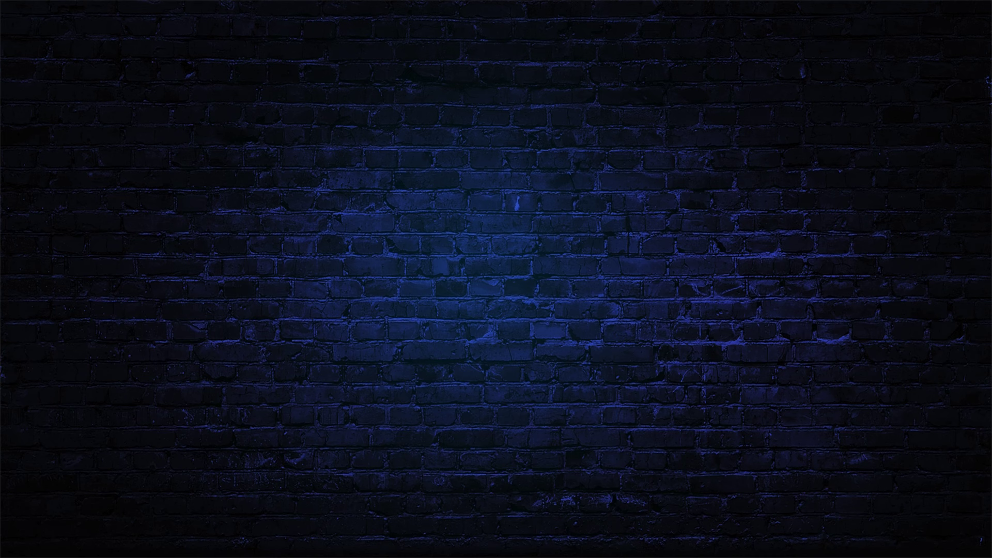